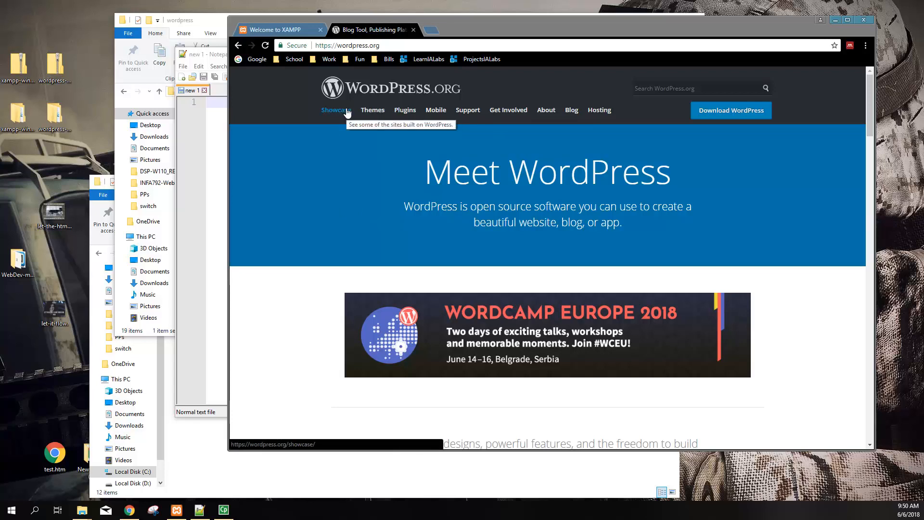
# Go from the wordpress.org home page to the Documentation Codex Main Page under Support
pyautogui.moveTo(380, 45); pyautogui.dragTo(310, 45)
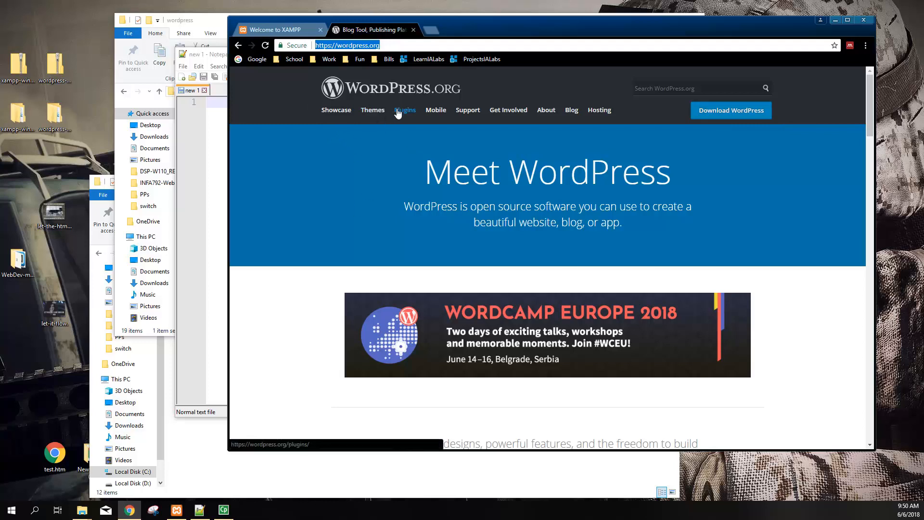
pyautogui.moveTo(463, 112)
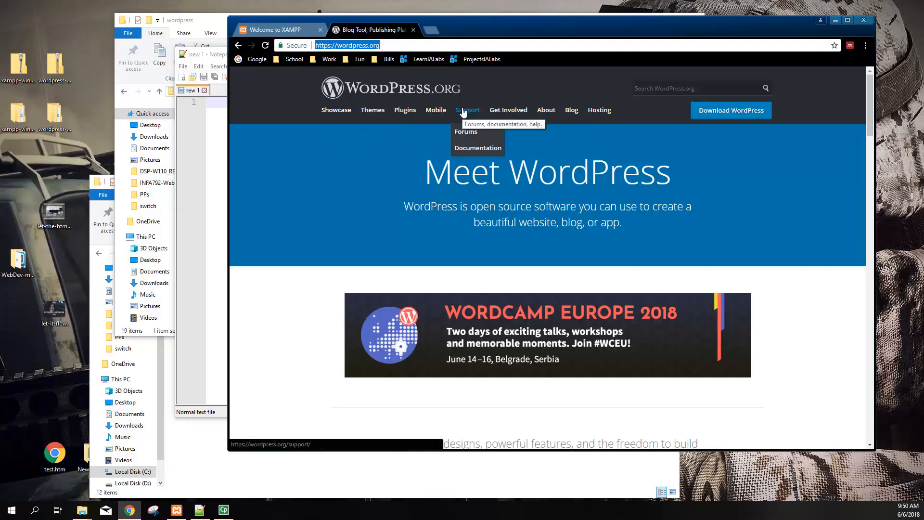
pyautogui.click(462, 145)
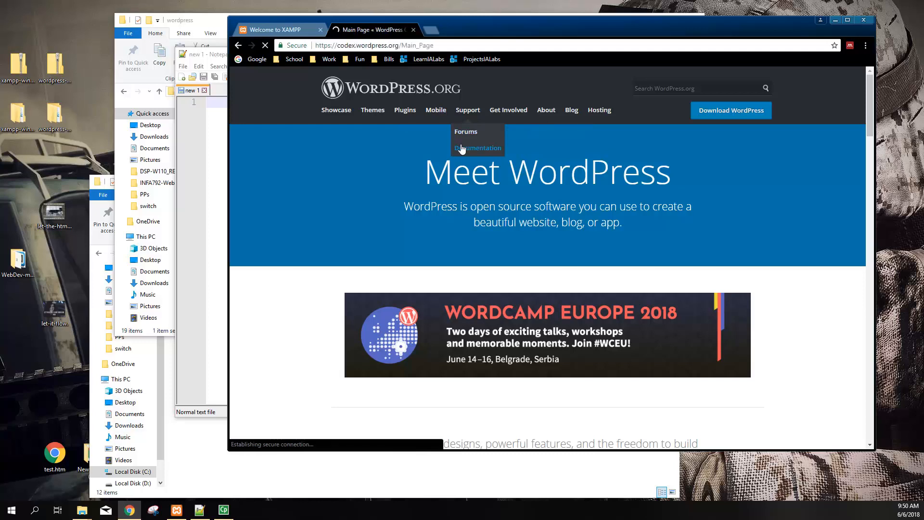
# Skim the Codex Main Page and highlight part of the Code Reference notice
pyautogui.scroll(-3, 419, 206)
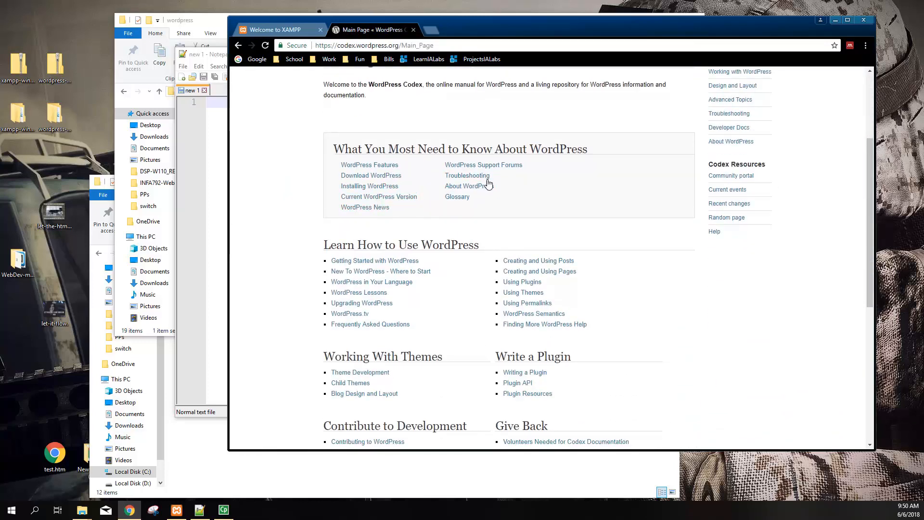
pyautogui.scroll(-2, 407, 273)
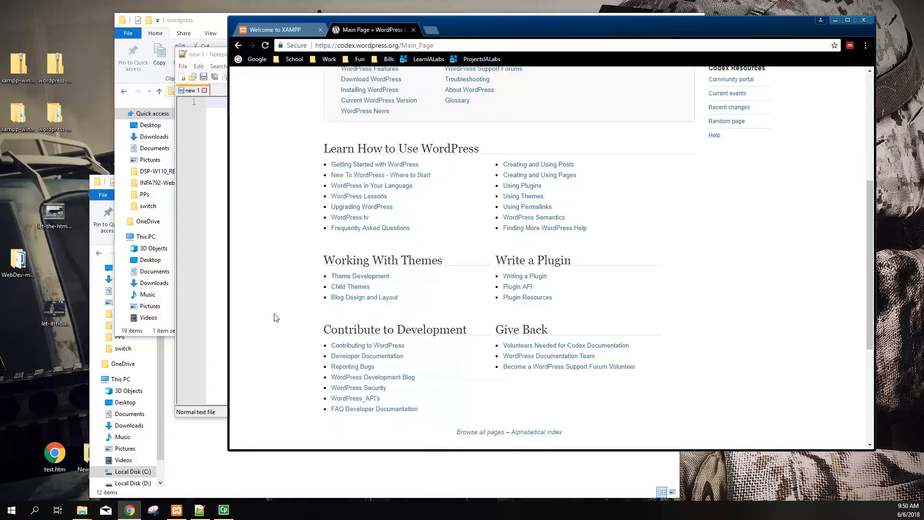
pyautogui.scroll(5, 284, 320)
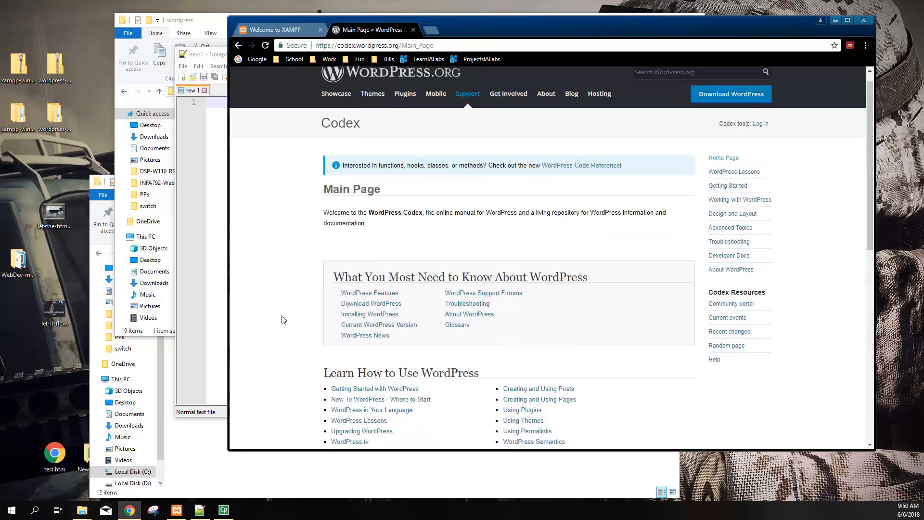
pyautogui.moveTo(339, 141); pyautogui.dragTo(318, 164)
pyautogui.scroll(-5, 277, 250)
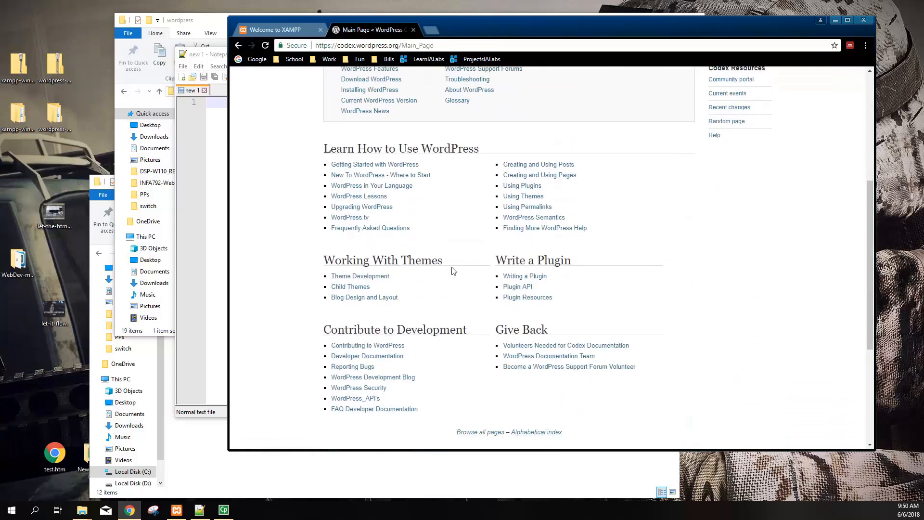
pyautogui.scroll(5, 433, 266)
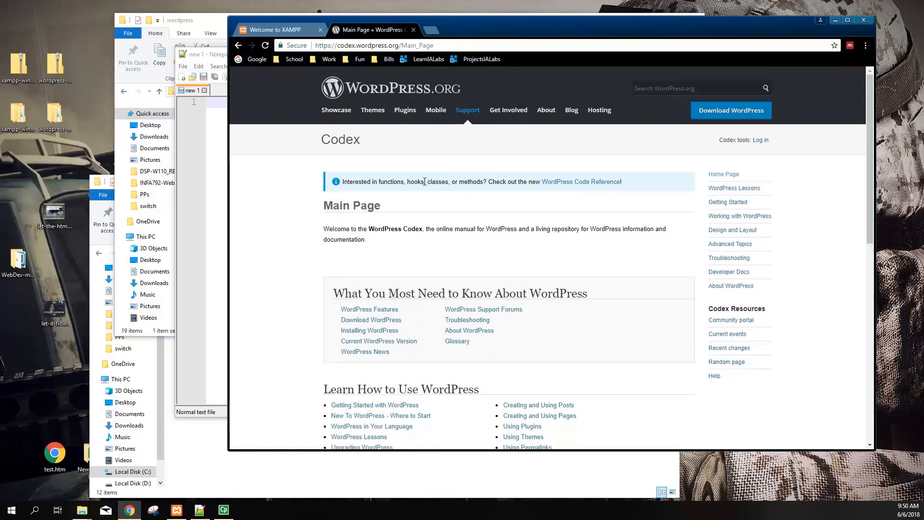
pyautogui.moveTo(395, 183); pyautogui.dragTo(475, 182)
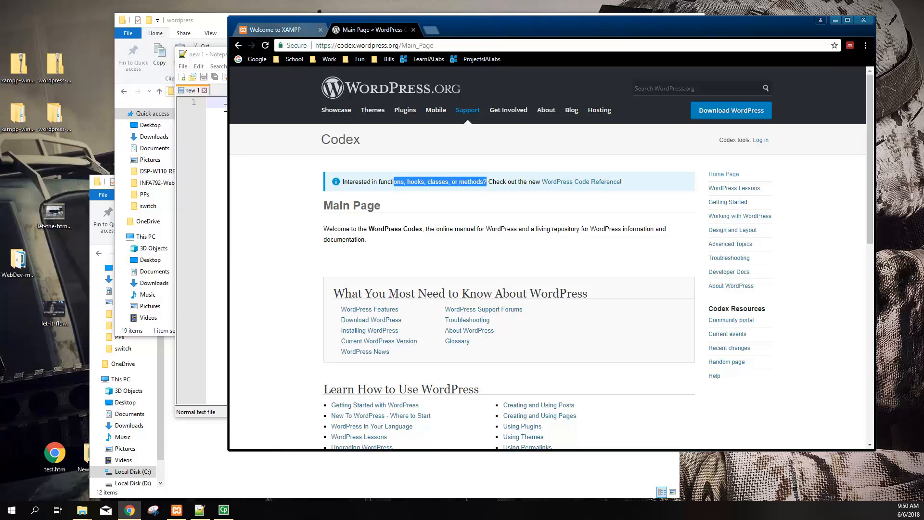
# Open wordpress-4.9.6 > wordpress, with its 19 core files, and launch readme.html
pyautogui.click(58, 66)
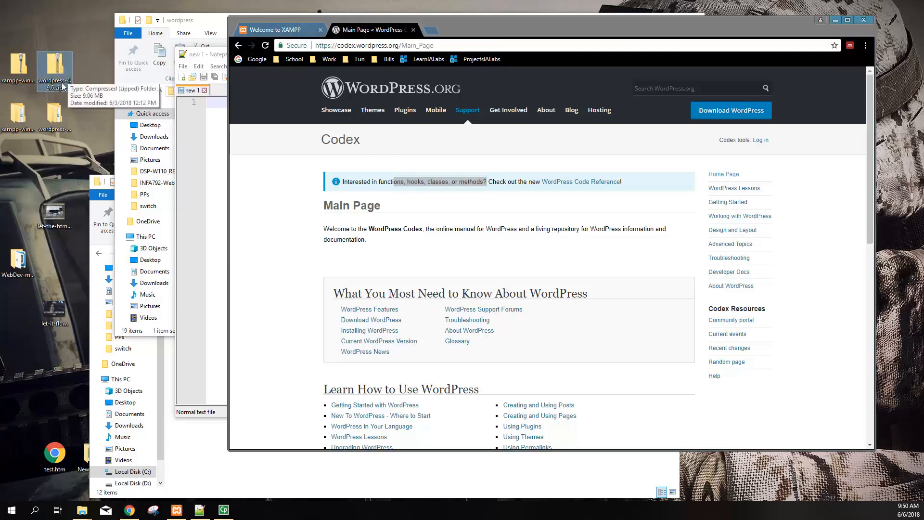
pyautogui.click(58, 117)
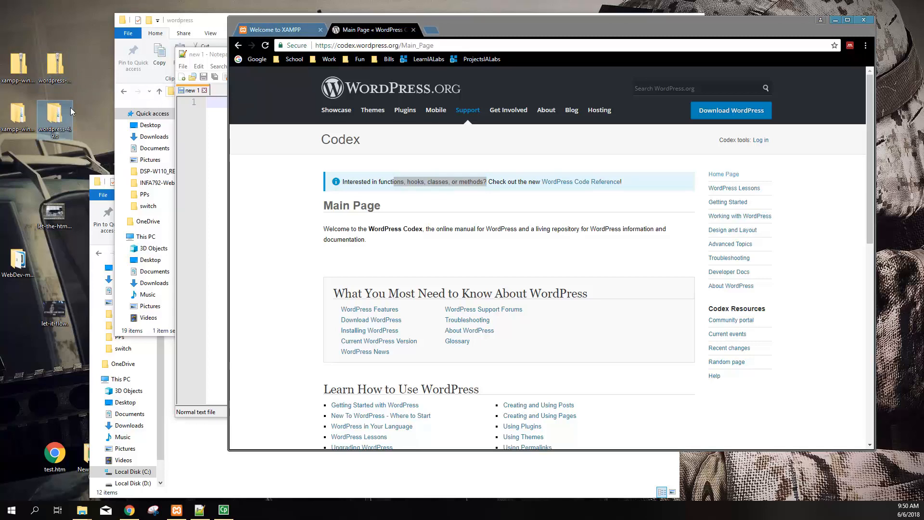
pyautogui.doubleClick(64, 118)
pyautogui.doubleClick(241, 138)
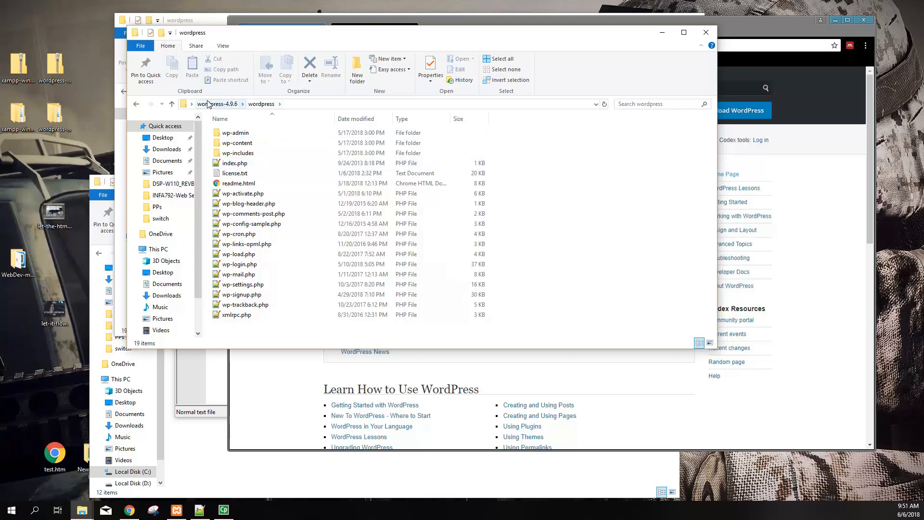
pyautogui.doubleClick(238, 183)
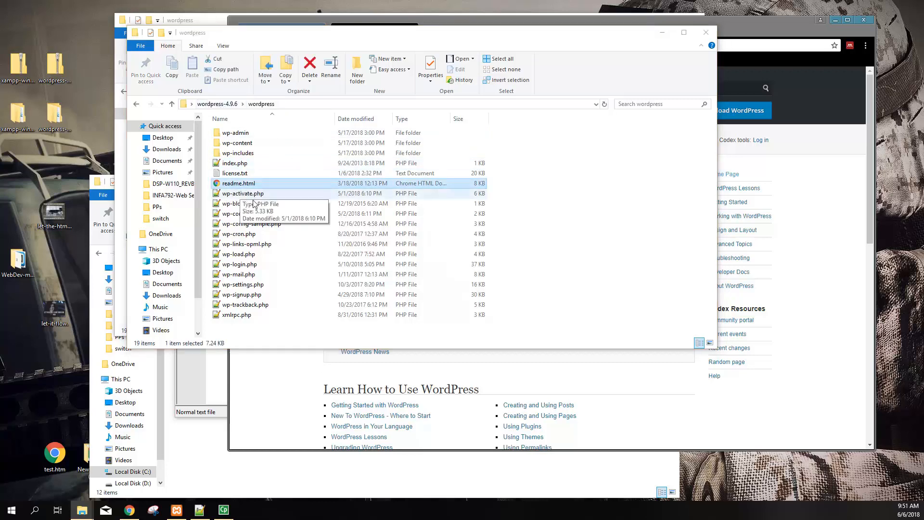
# Open readme.html in Chrome, read through the WordPress ReadMe, then close its tab
pyautogui.click(476, 362)
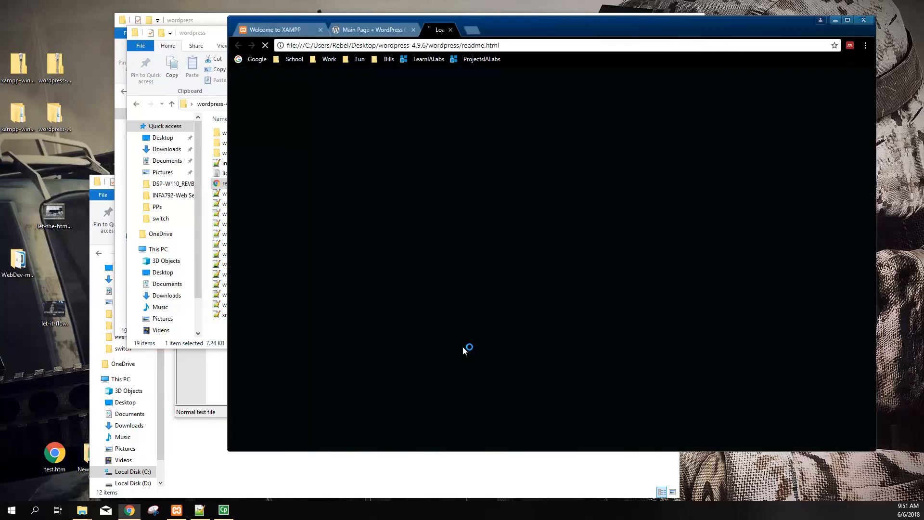
pyautogui.scroll(-4, 337, 284)
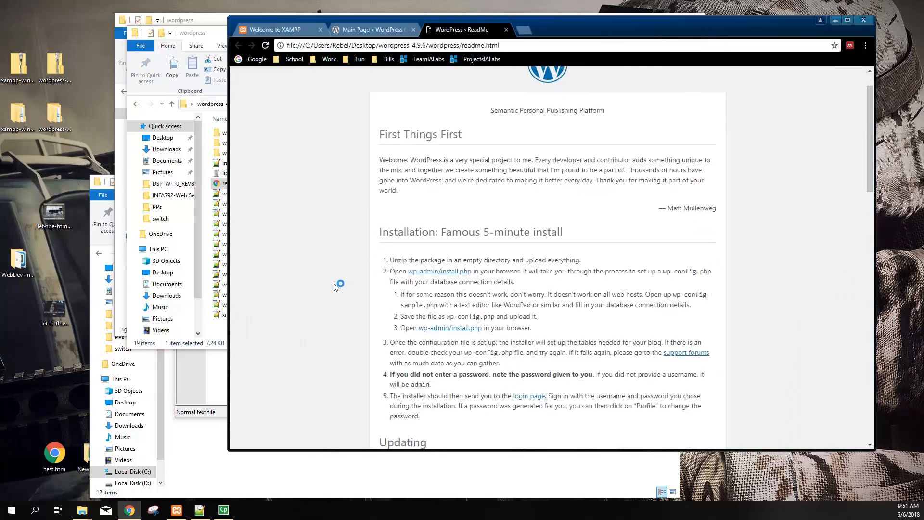
pyautogui.scroll(-6, 334, 283)
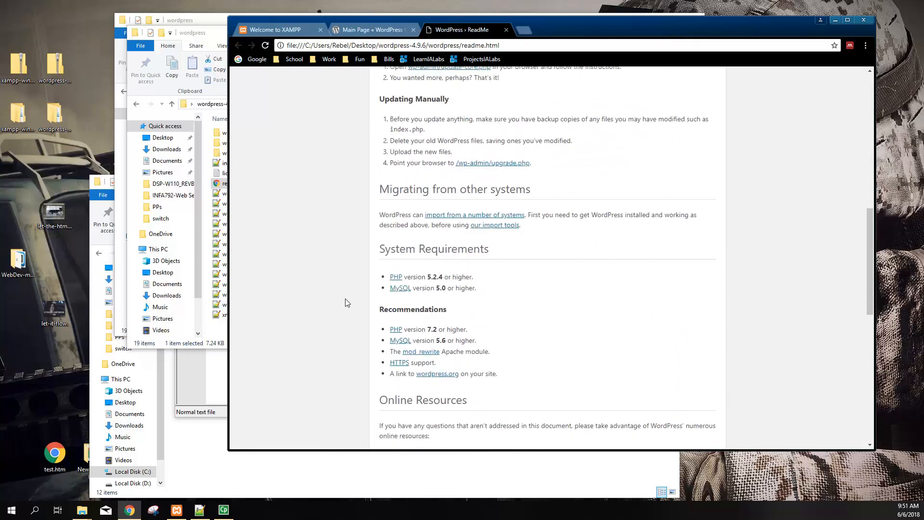
pyautogui.scroll(-5, 345, 309)
pyautogui.scroll(-3, 346, 311)
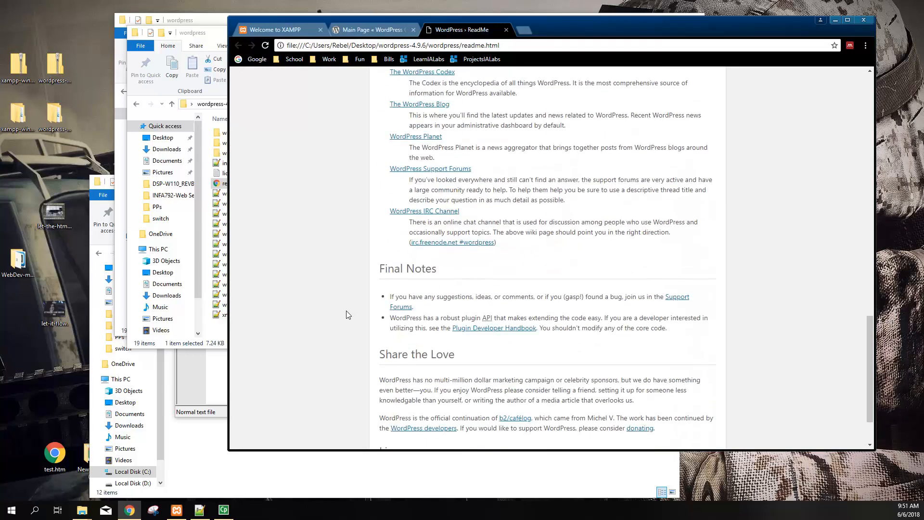
pyautogui.scroll(10, 346, 282)
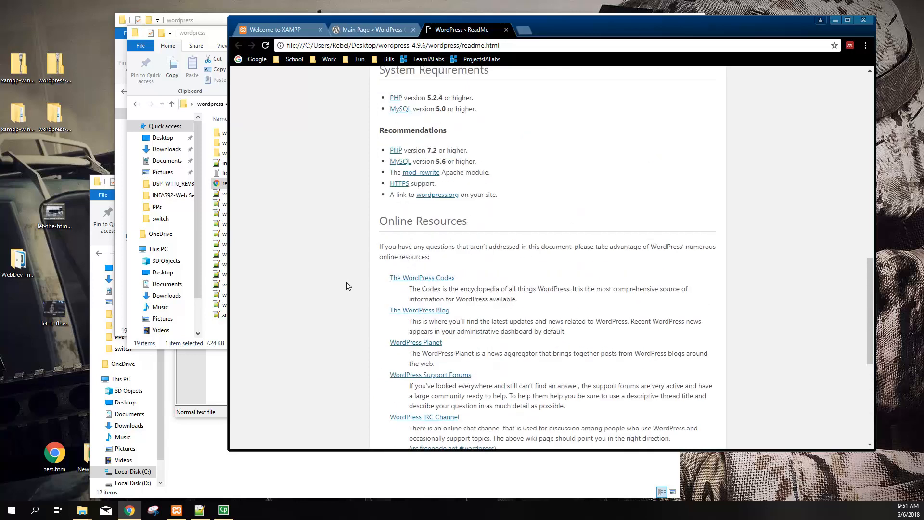
pyautogui.click(507, 30)
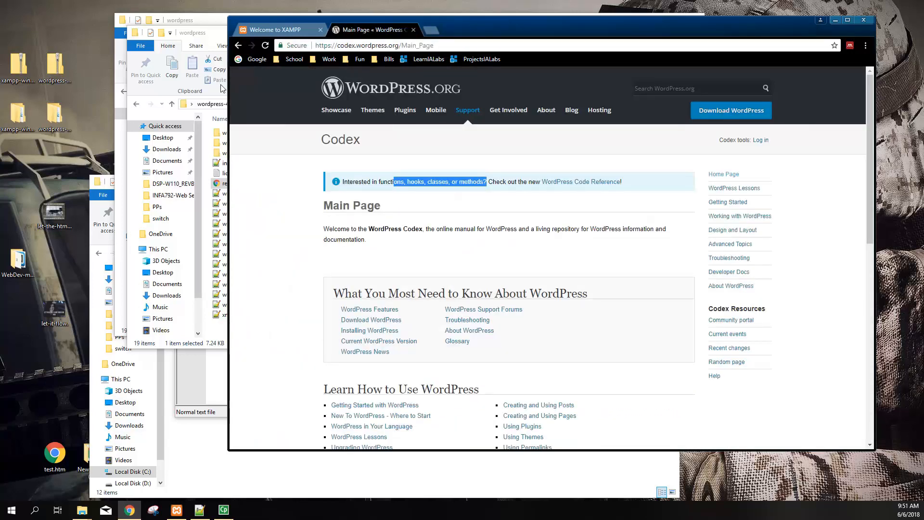
# Confirm Apache and MySQL are running in XAMPP, then reload localhost to show the XAMPP dashboard
pyautogui.click(177, 510)
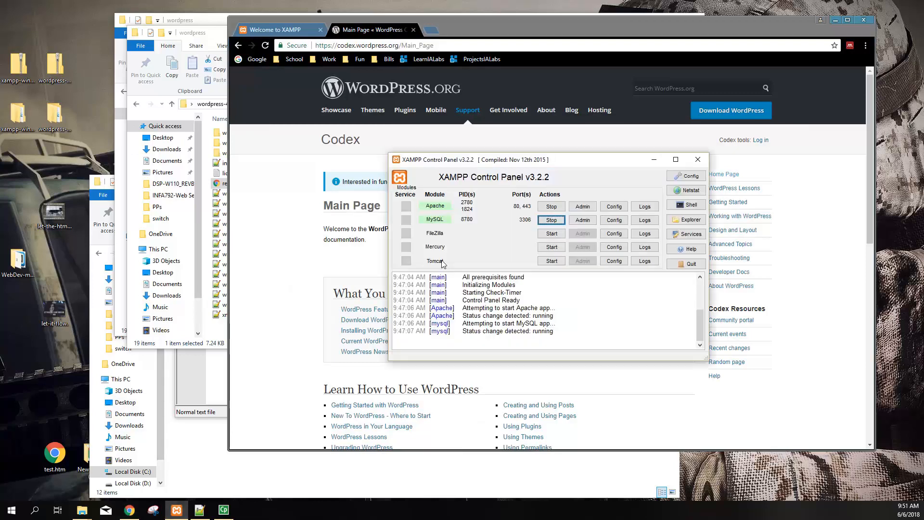
pyautogui.moveTo(472, 162); pyautogui.dragTo(460, 155)
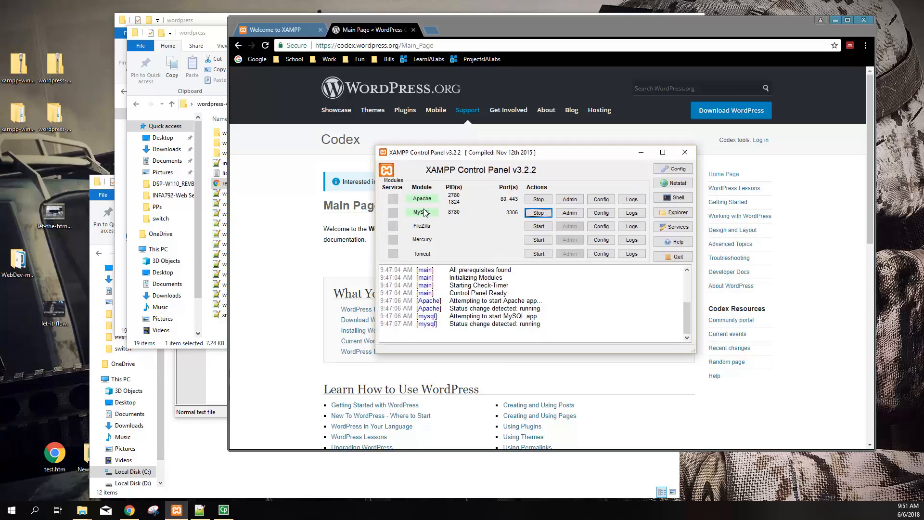
pyautogui.click(275, 30)
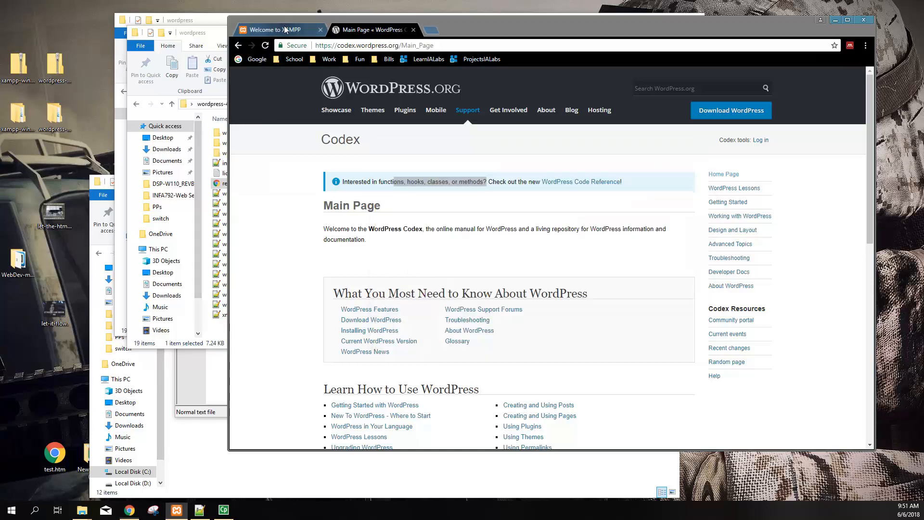
pyautogui.moveTo(369, 133); pyautogui.dragTo(382, 133)
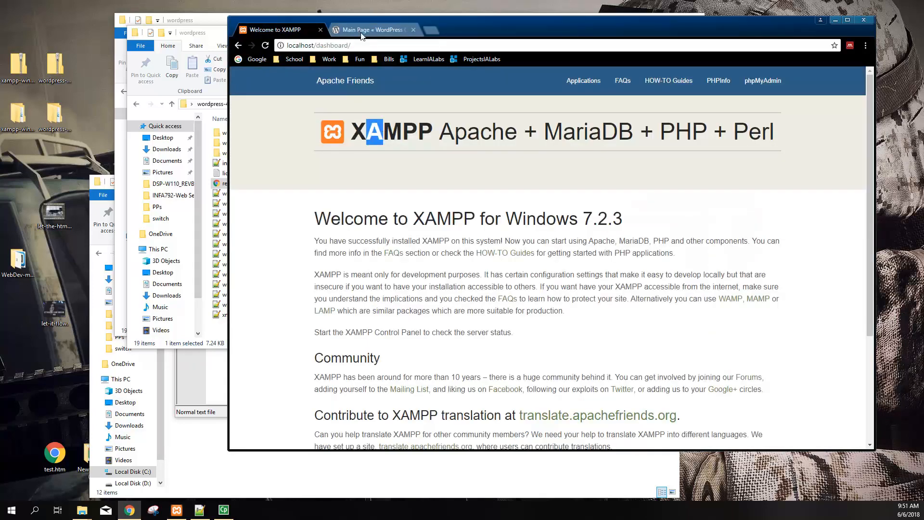
pyautogui.moveTo(315, 45); pyautogui.dragTo(370, 39)
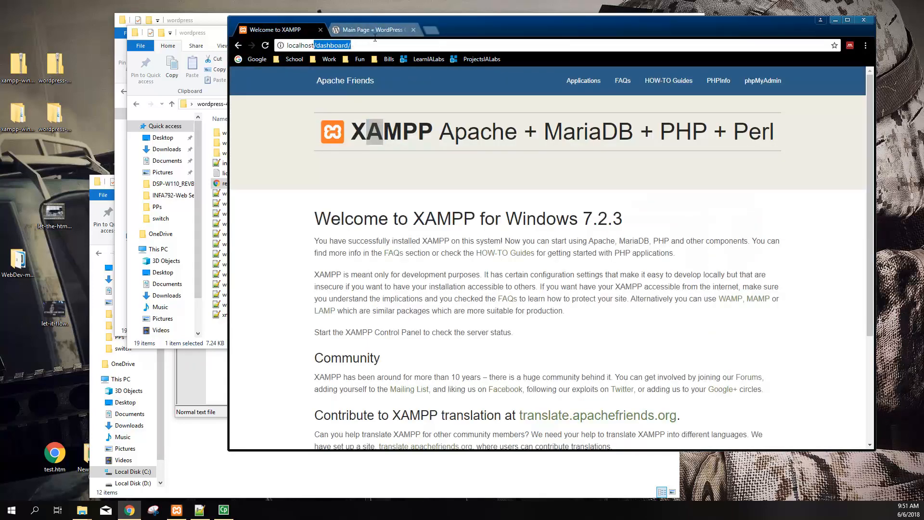
pyautogui.press('BackSpace')
pyautogui.press('Return')
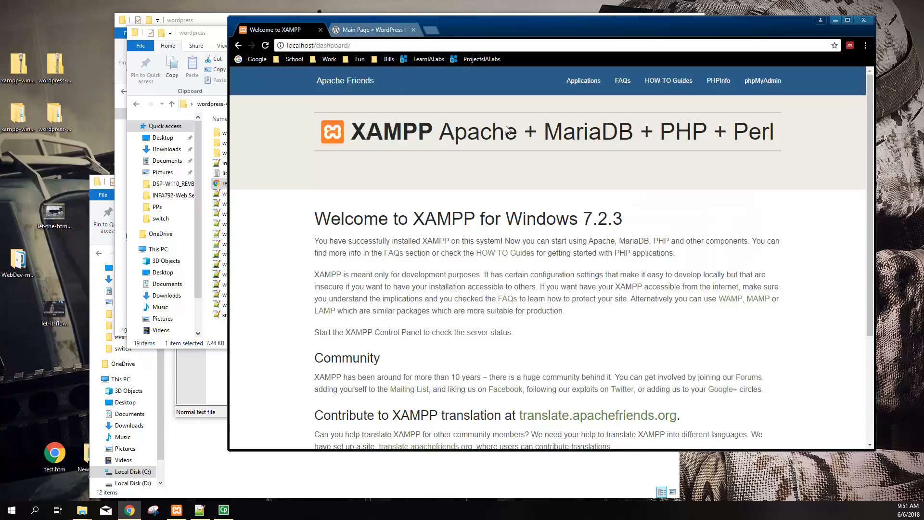
# Minimize Notepad++, close the duplicate wordpress window, and open C:\xampp from XAMPP Control Panel
pyautogui.moveTo(203, 34); pyautogui.dragTo(170, 104)
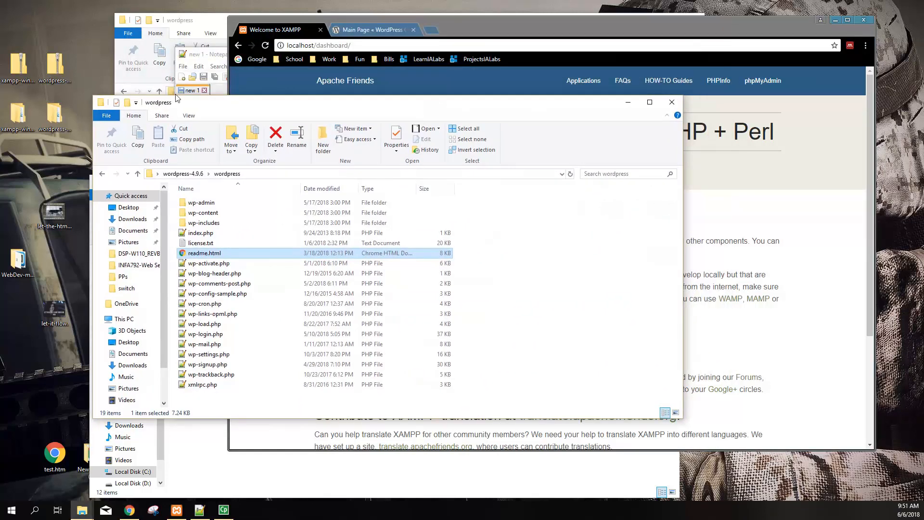
pyautogui.click(210, 56)
pyautogui.click(774, 54)
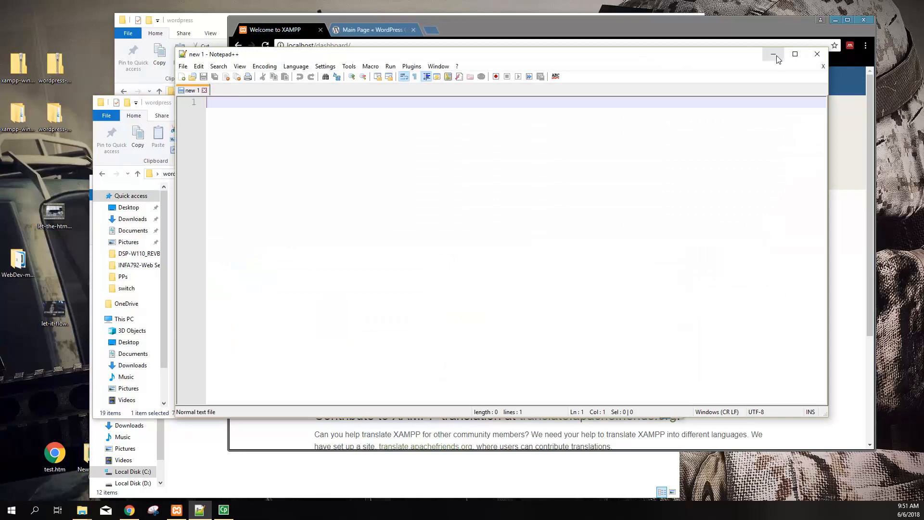
pyautogui.click(198, 18)
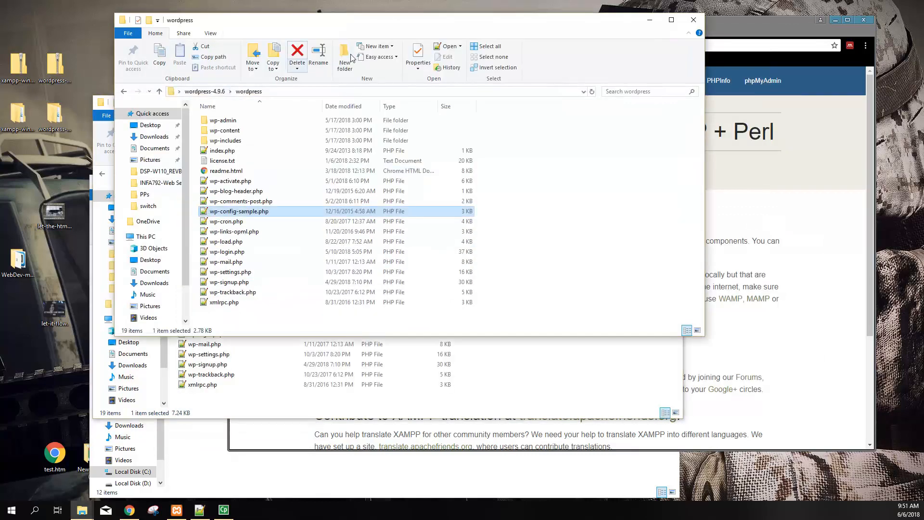
pyautogui.click(694, 20)
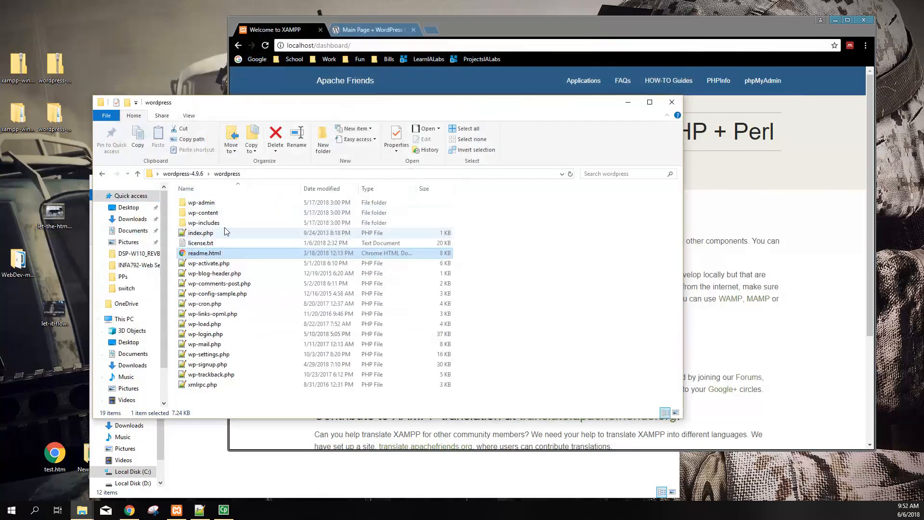
pyautogui.click(176, 510)
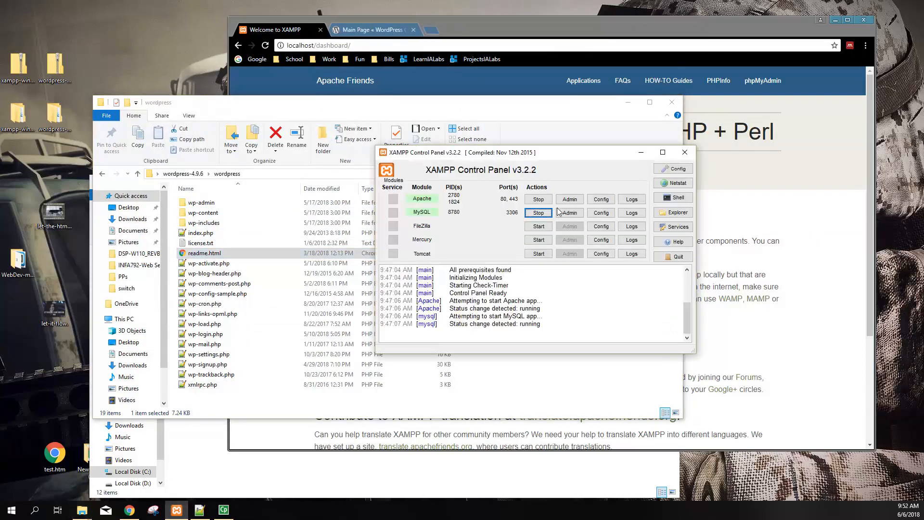
pyautogui.click(673, 213)
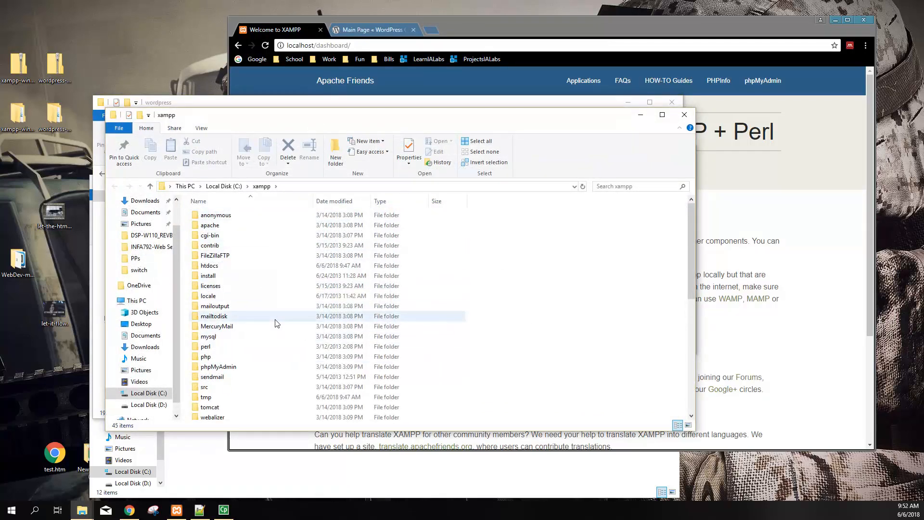
# Create a new folder named StinesWord inside C:\xampp\htdocs
pyautogui.scroll(-2, 273, 318)
pyautogui.scroll(2, 237, 289)
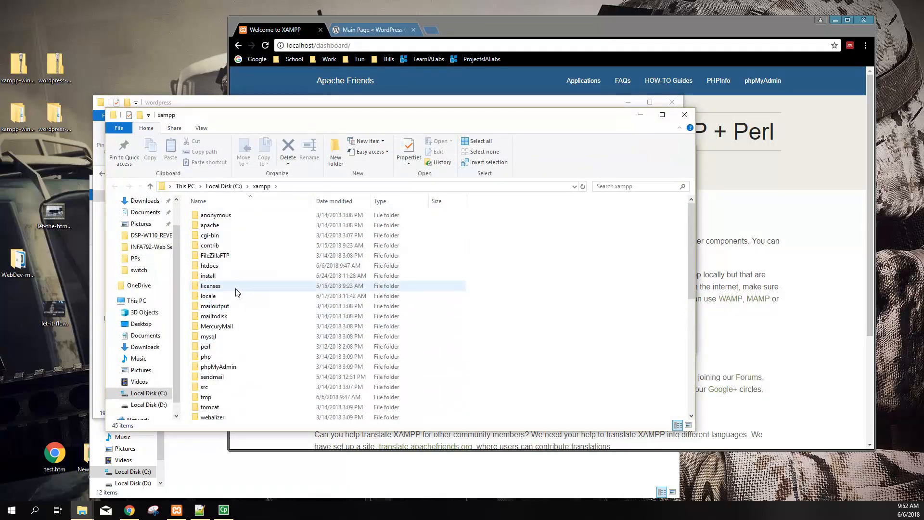
pyautogui.doubleClick(215, 268)
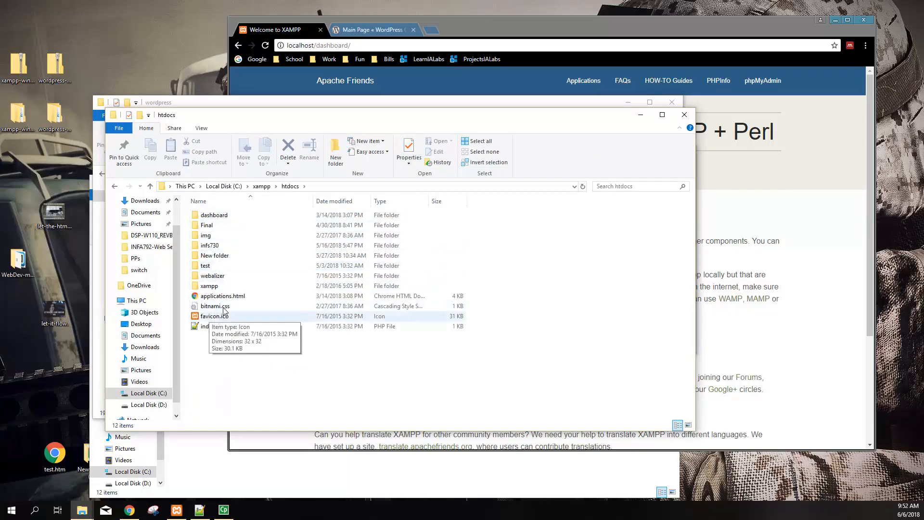
pyautogui.rightClick(225, 365)
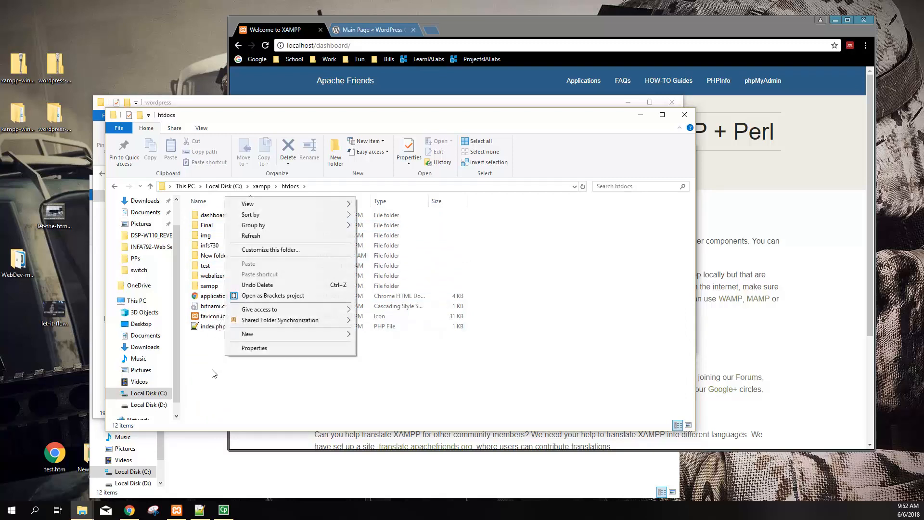
pyautogui.moveTo(339, 338)
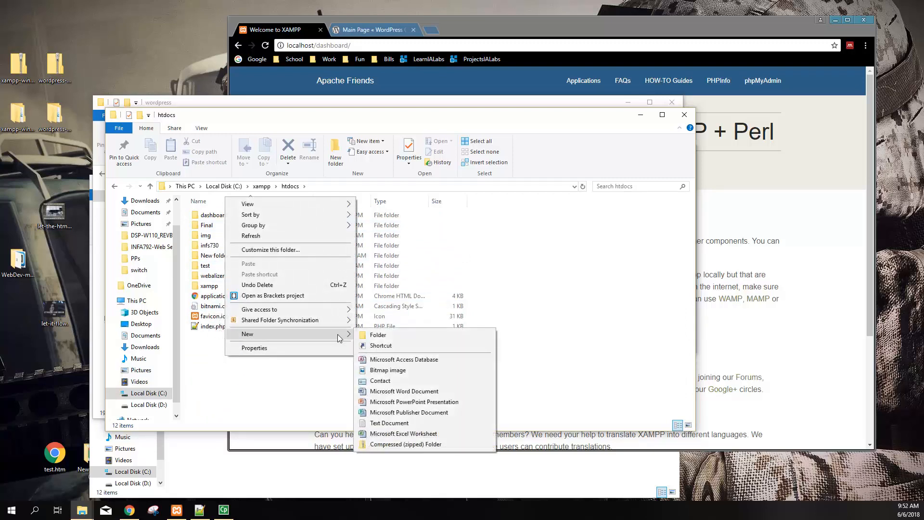
pyautogui.click(386, 335)
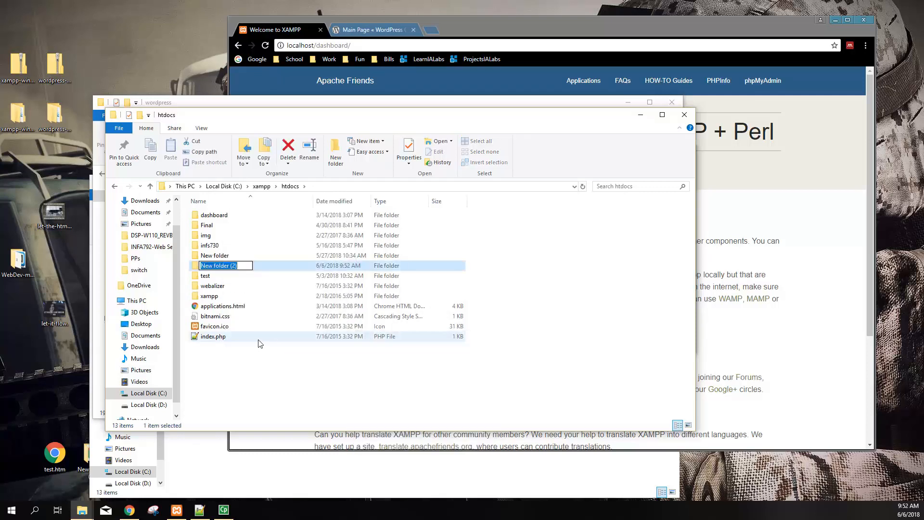
pyautogui.write('STine')
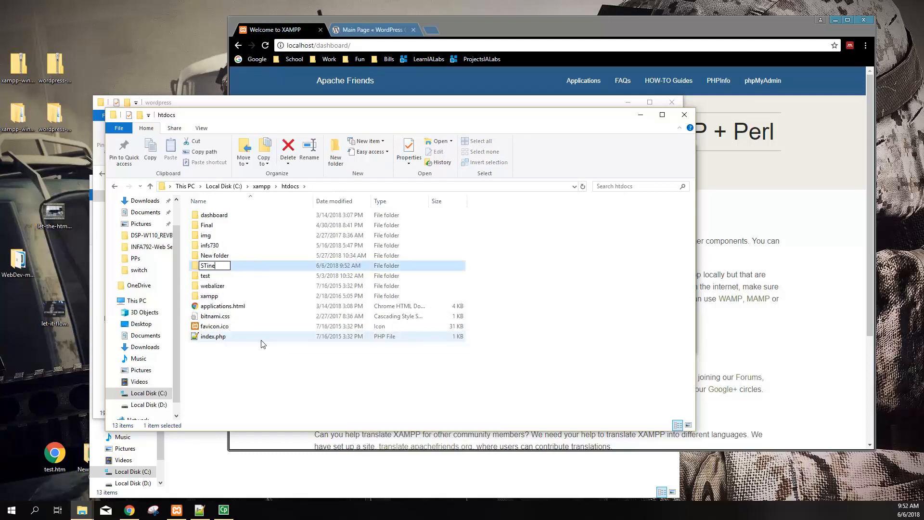
pyautogui.write('sinesWord')
pyautogui.press('Return')
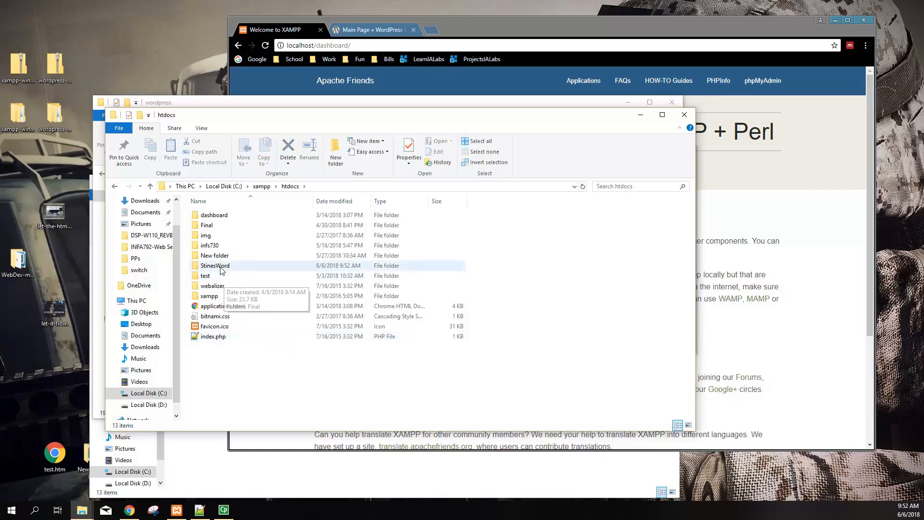
# Open the empty StinesWord folder and return to the browser's address bar
pyautogui.doubleClick(222, 268)
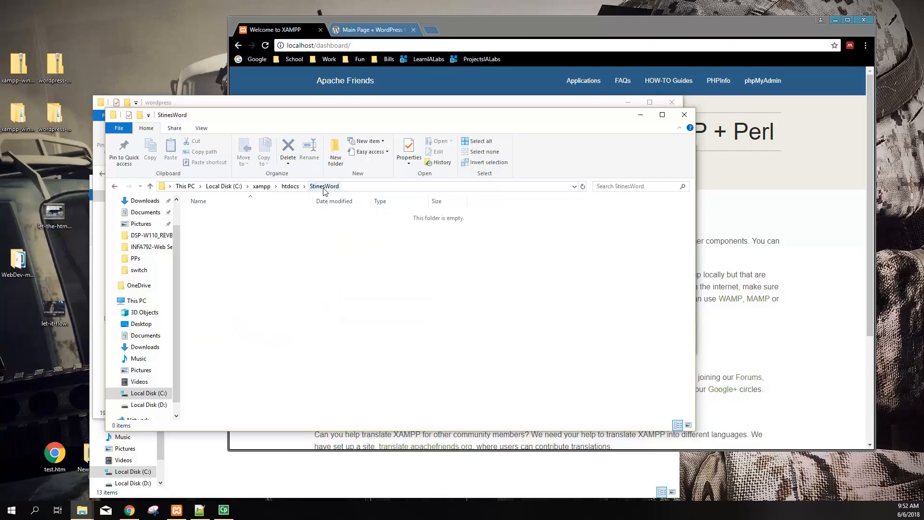
pyautogui.click(320, 45)
pyautogui.click(320, 46)
# Load localhost/stinesword/ in Chrome, showing the empty Index of /stinesword listing
pyautogui.moveTo(317, 45); pyautogui.dragTo(399, 42)
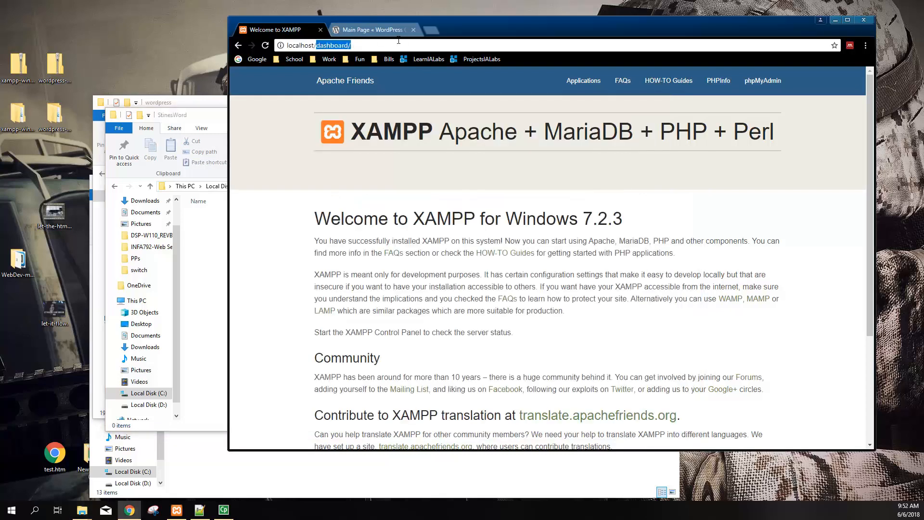
pyautogui.write('stinesword/wp-admin/edit.php?post_type=page')
pyautogui.press('Return')
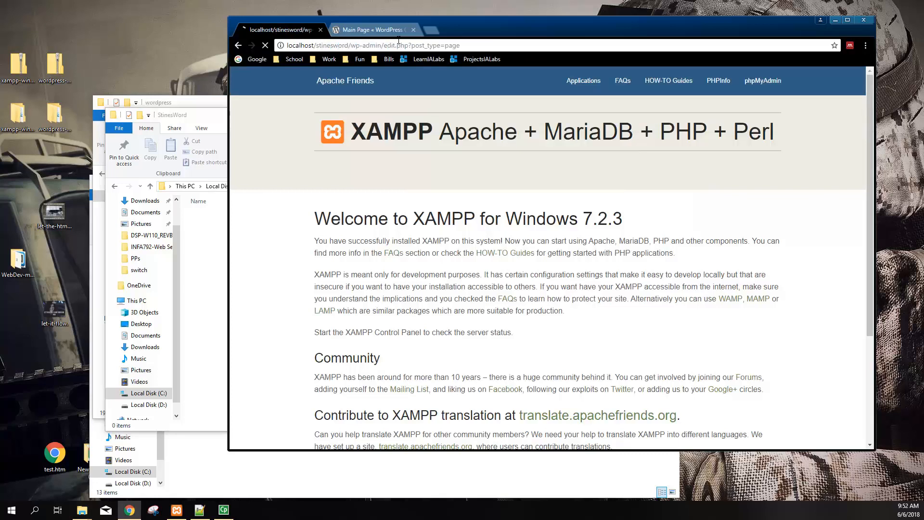
pyautogui.moveTo(352, 46); pyautogui.dragTo(462, 44)
pyautogui.press('BackSpace')
pyautogui.press('Return')
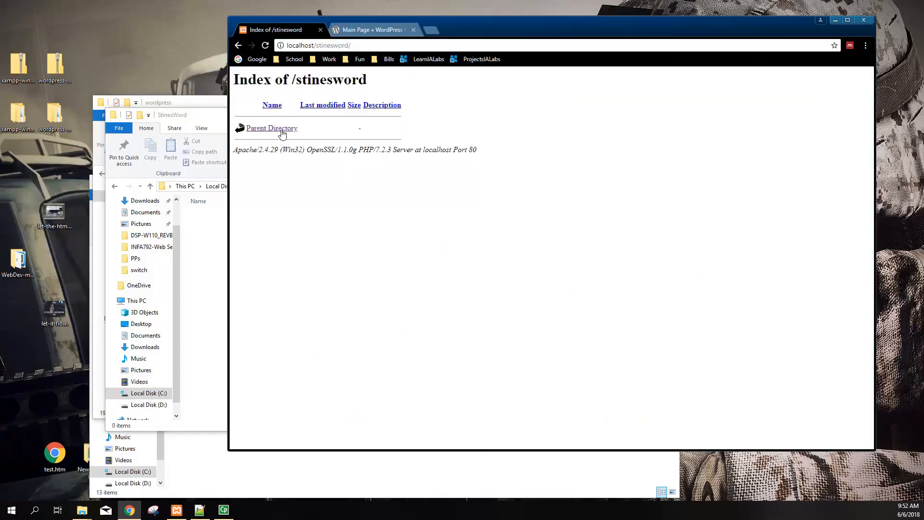
pyautogui.moveTo(276, 80); pyautogui.dragTo(368, 80)
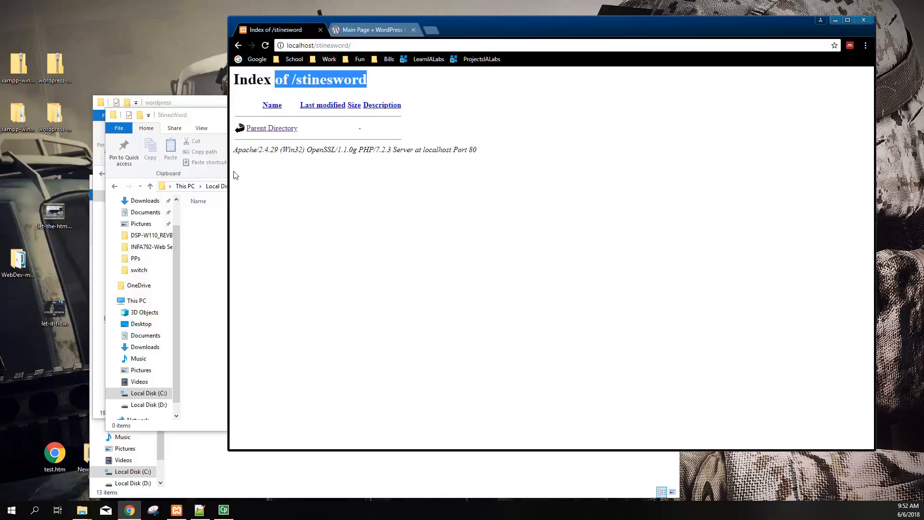
pyautogui.moveTo(211, 117); pyautogui.dragTo(385, 179)
# Copy all 19 WordPress core items from the wordpress folder and paste them into StinesWord
pyautogui.moveTo(200, 395); pyautogui.dragTo(221, 202)
pyautogui.hotkey('ctrl', 'c')
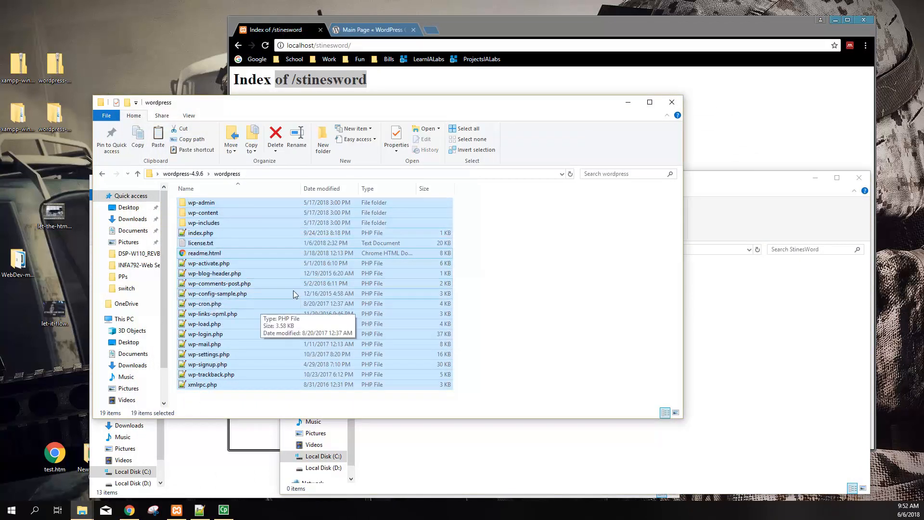
pyautogui.click(759, 338)
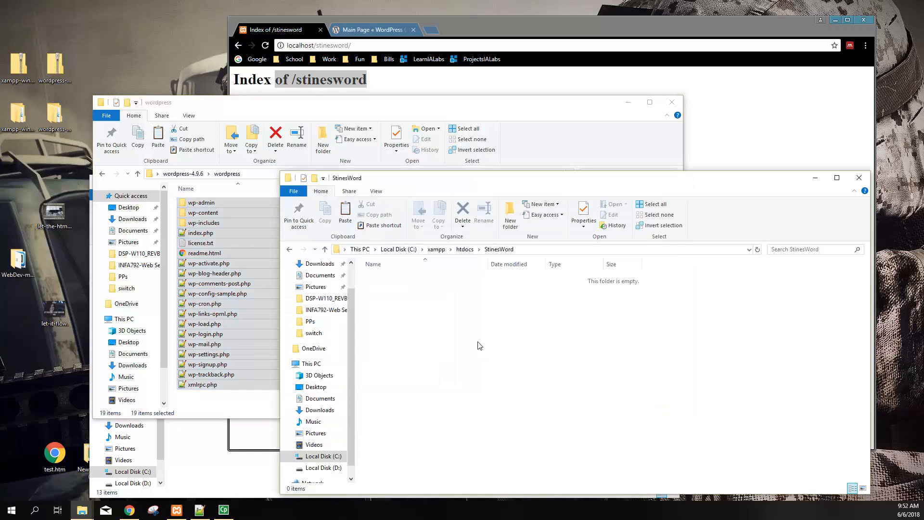
pyautogui.hotkey('ctrl', 'v')
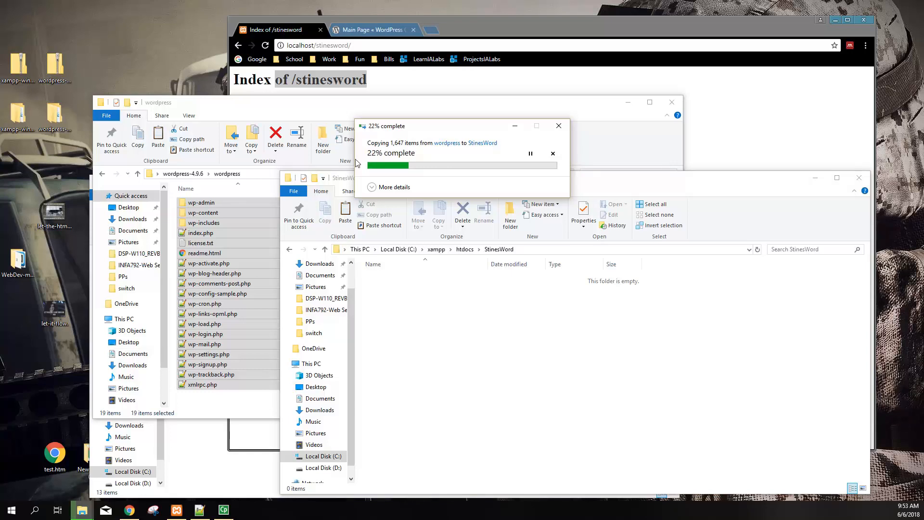
# Close the wordpress source window and open StinesWord from htdocs to watch the copy
pyautogui.click(673, 104)
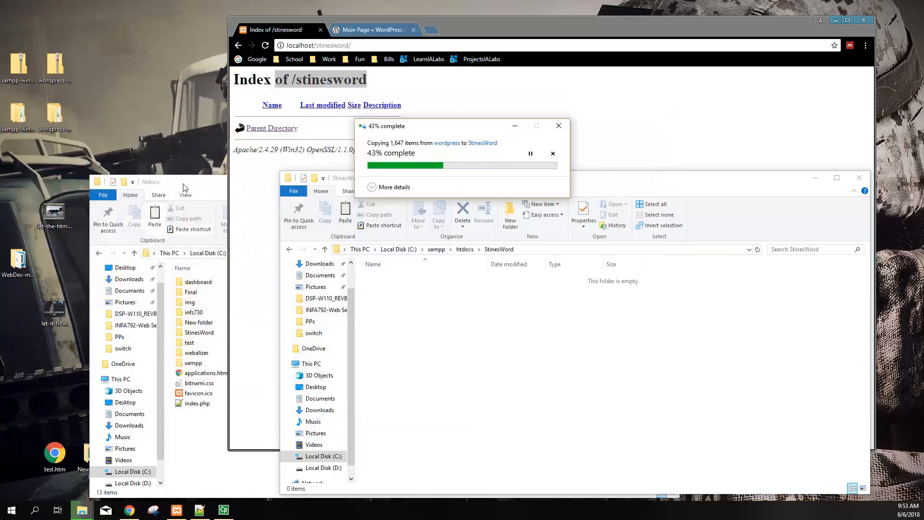
pyautogui.click(196, 333)
pyautogui.doubleClick(196, 333)
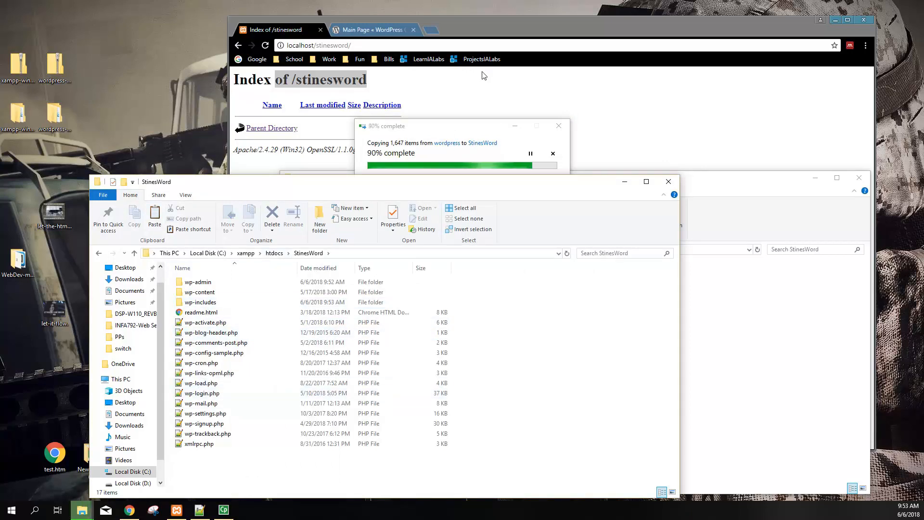
# Reload localhost/stinesword/ to start setup and locate setup-config.php in the wp-admin folder
pyautogui.click(518, 29)
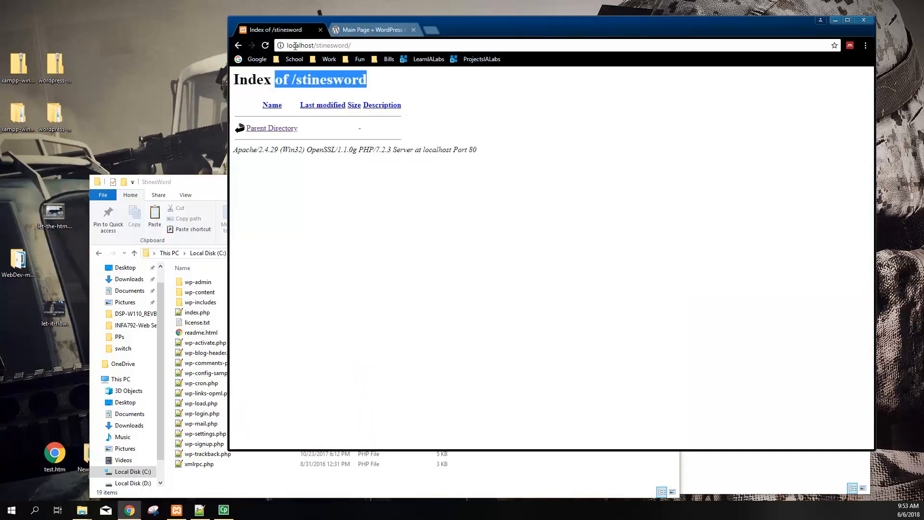
pyautogui.click(275, 48)
pyautogui.press('Return')
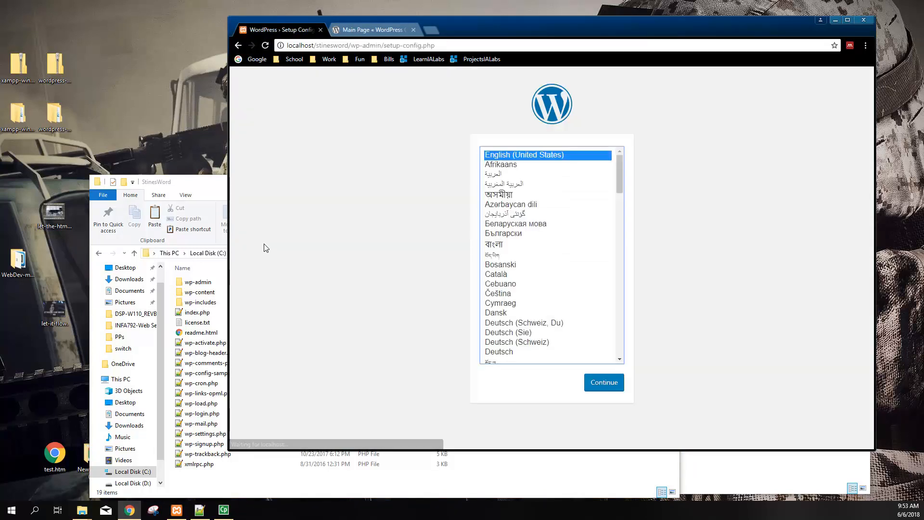
pyautogui.moveTo(312, 45); pyautogui.dragTo(454, 46)
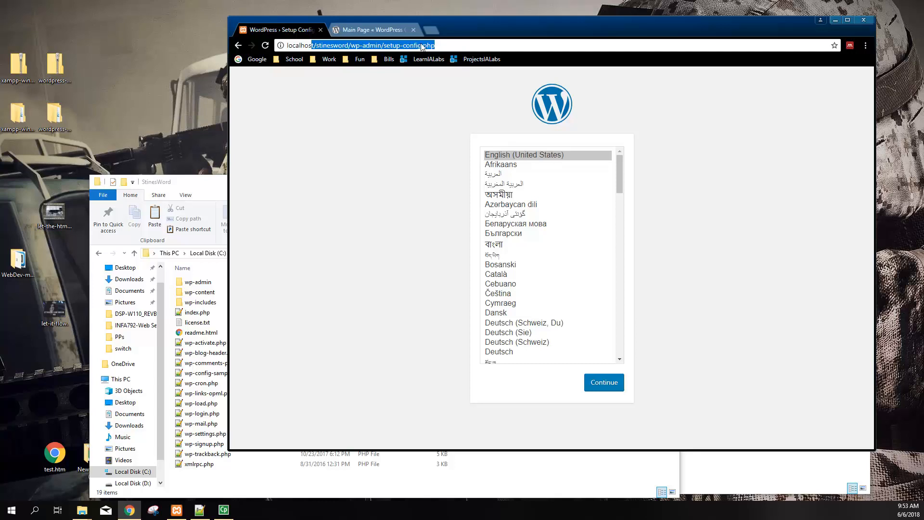
pyautogui.click(205, 286)
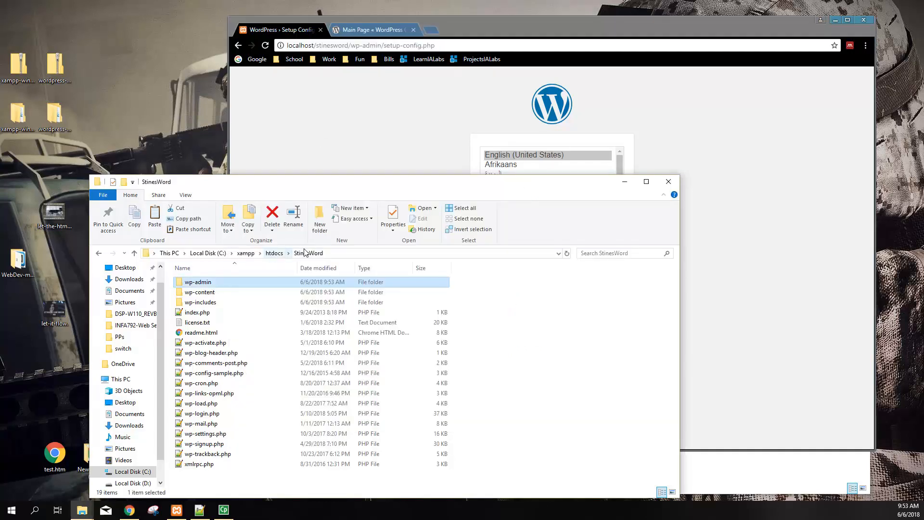
pyautogui.doubleClick(209, 286)
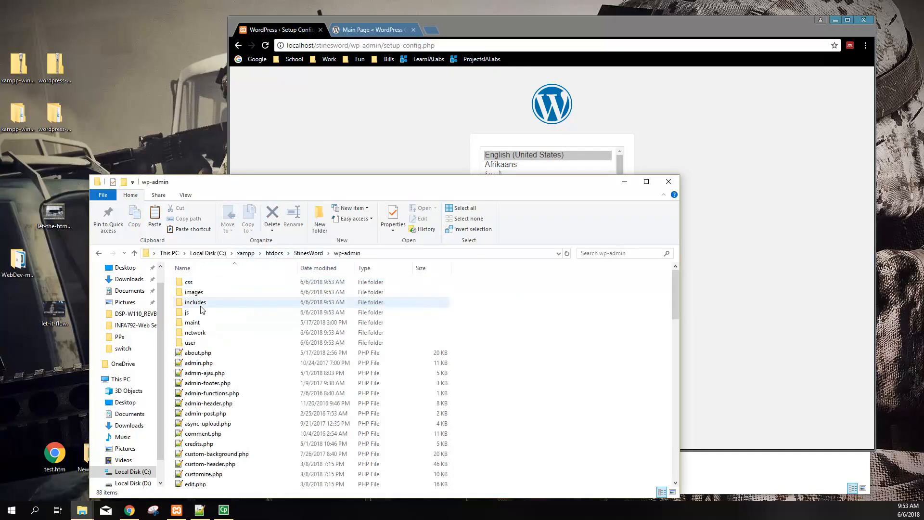
pyautogui.scroll(-3, 220, 401)
pyautogui.scroll(-14, 219, 404)
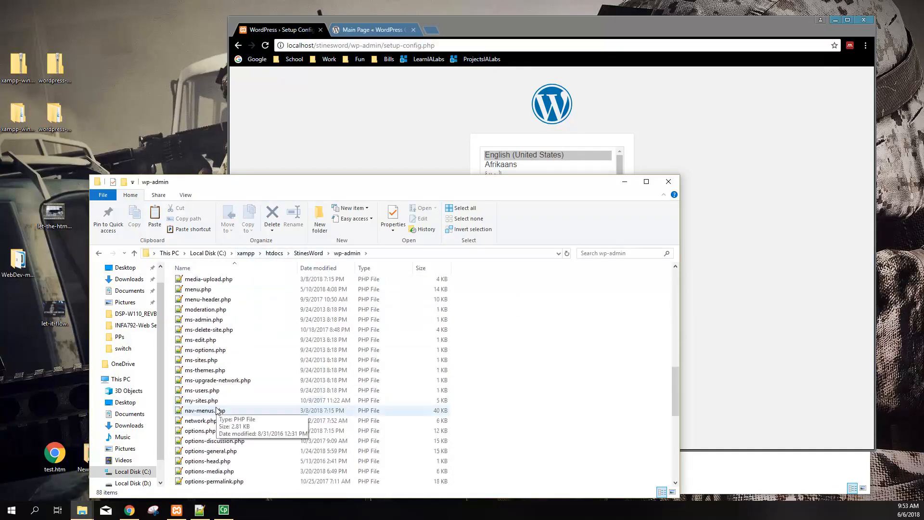
pyautogui.scroll(-3, 215, 411)
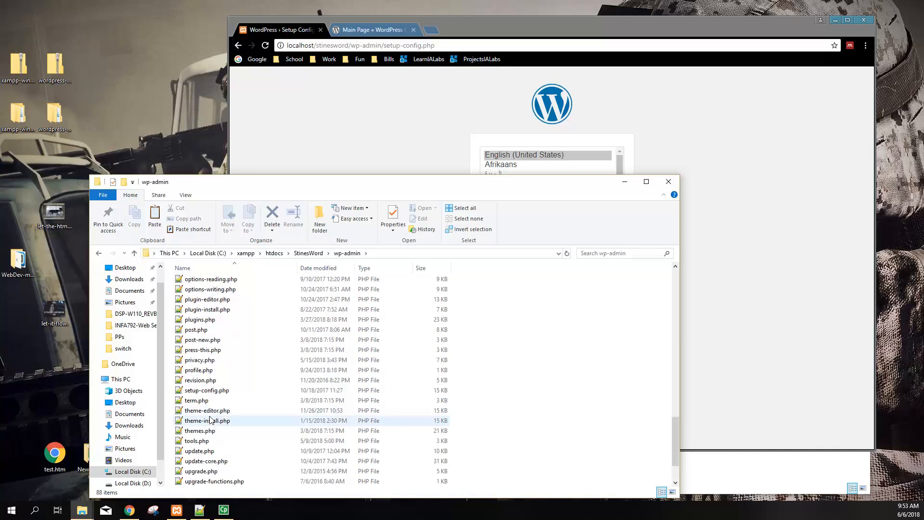
pyautogui.click(213, 394)
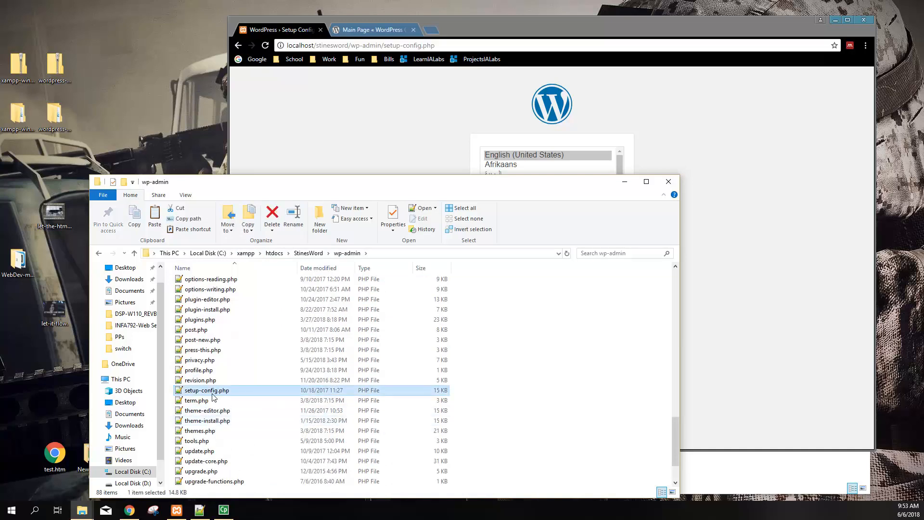
# Choose English (United States) to reach the welcome page listing required database details
pyautogui.click(759, 228)
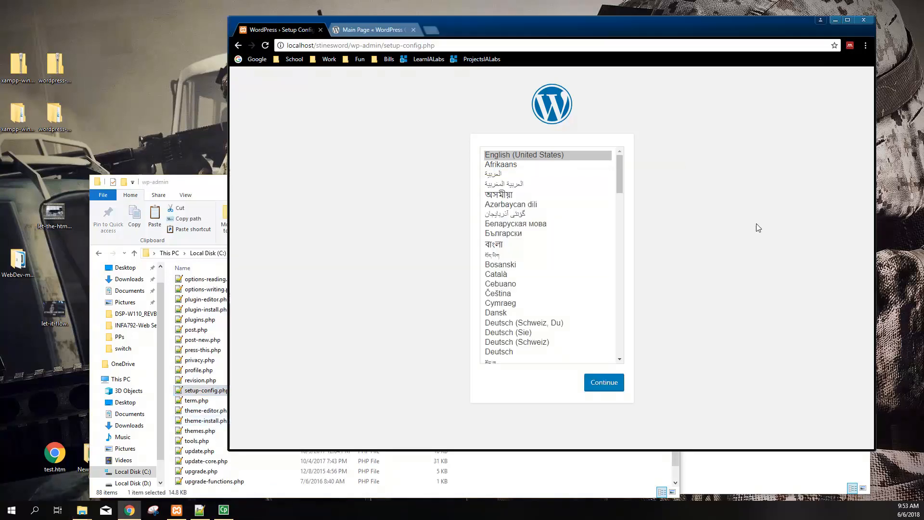
pyautogui.click(597, 382)
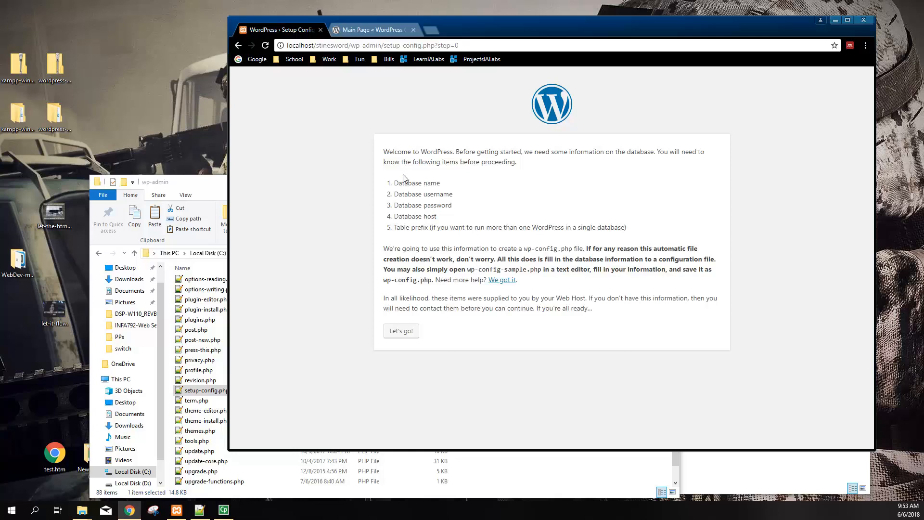
pyautogui.moveTo(392, 155); pyautogui.dragTo(431, 309)
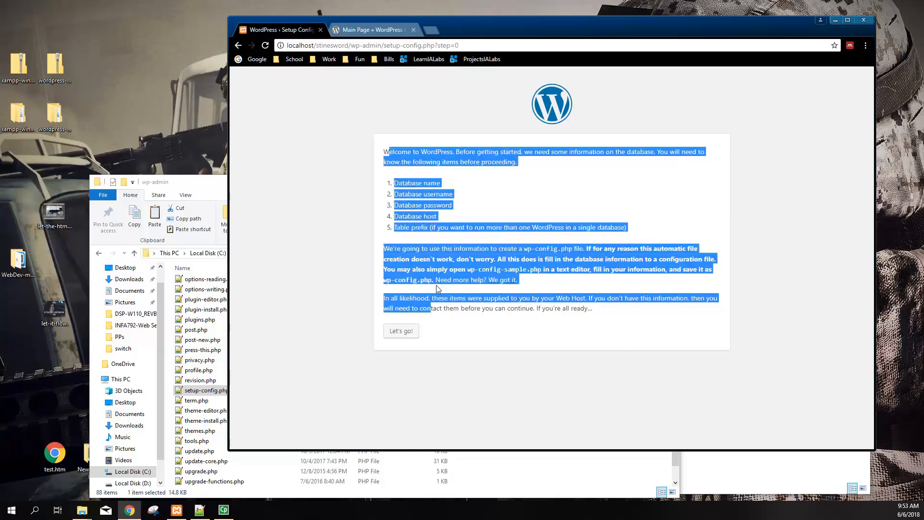
pyautogui.click(413, 204)
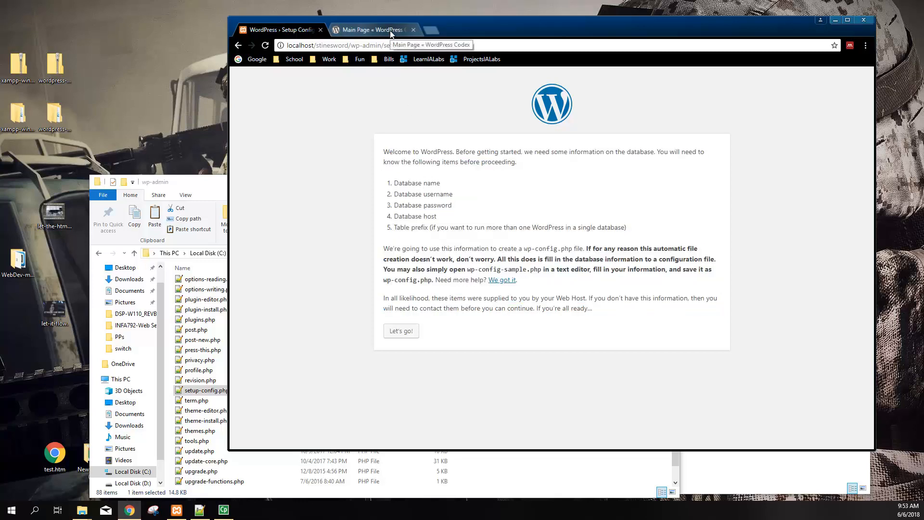
# Load localhost in the Codex tab and open phpMyAdmin from the XAMPP dashboard
pyautogui.click(370, 30)
pyautogui.write('localhost')
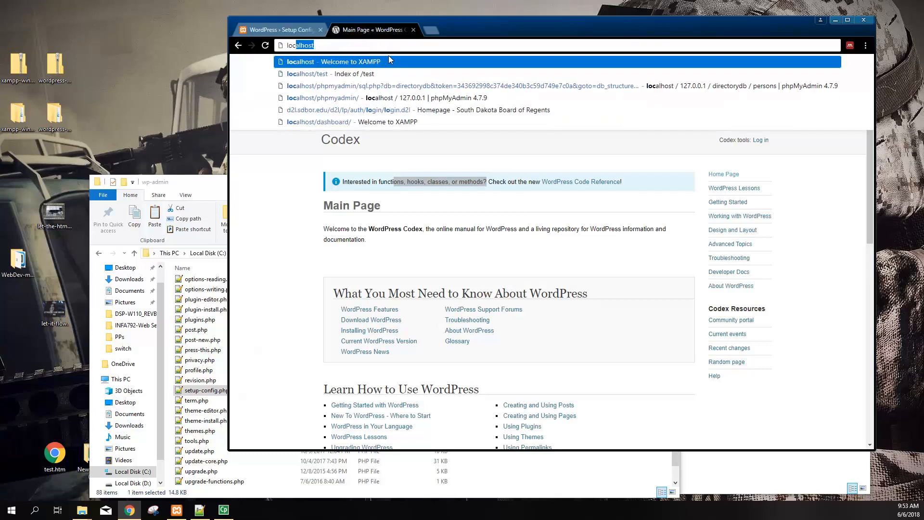
pyautogui.press('Return')
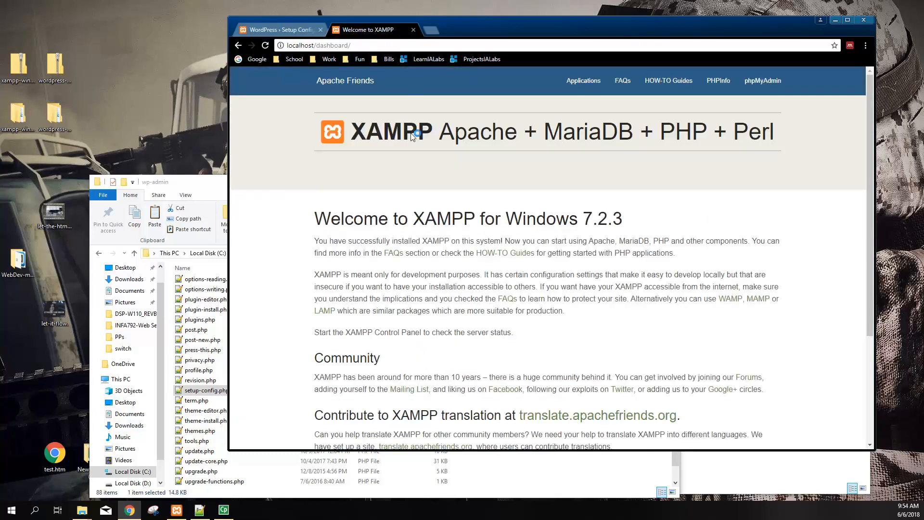
pyautogui.click(763, 86)
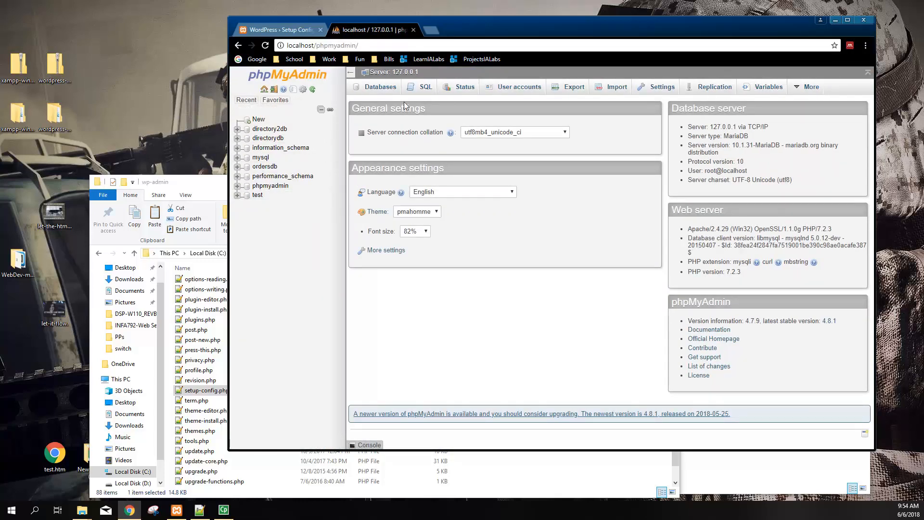
pyautogui.click(177, 510)
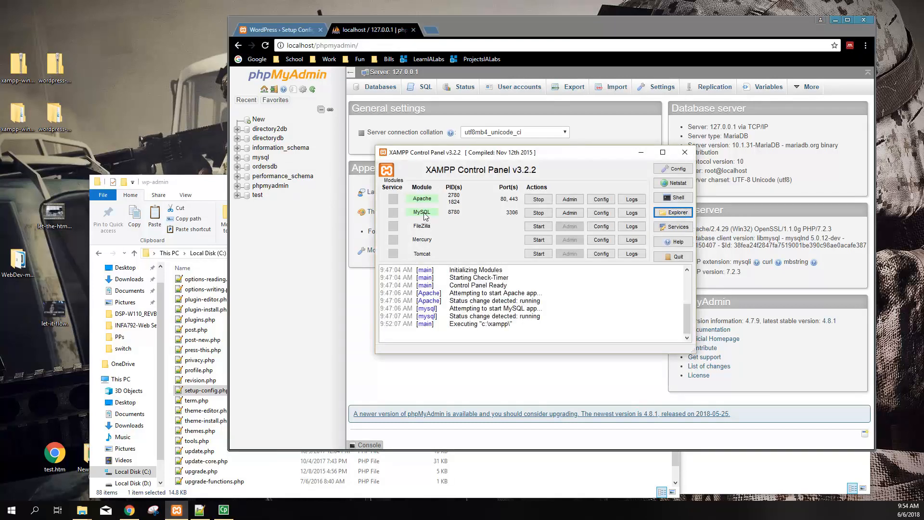
pyautogui.click(328, 259)
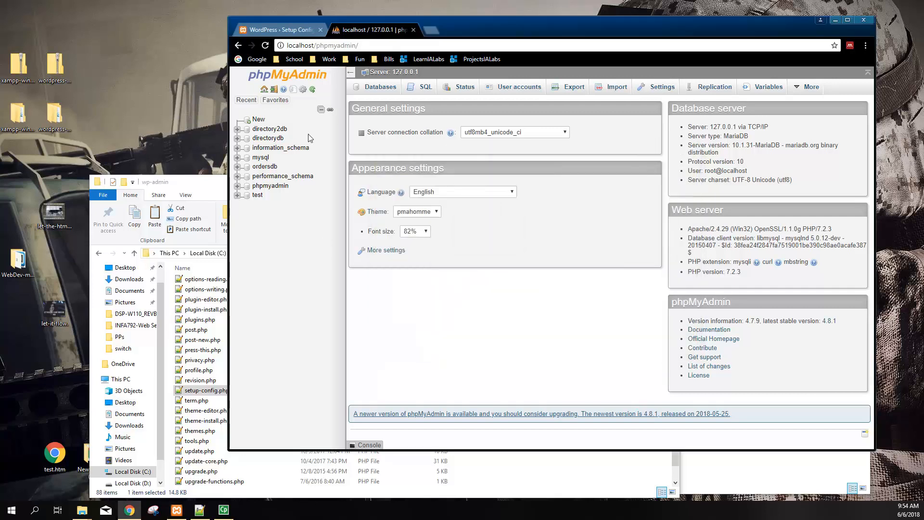
# Create a database named StinesWordDB and open the new stinesworddb entry
pyautogui.click(259, 119)
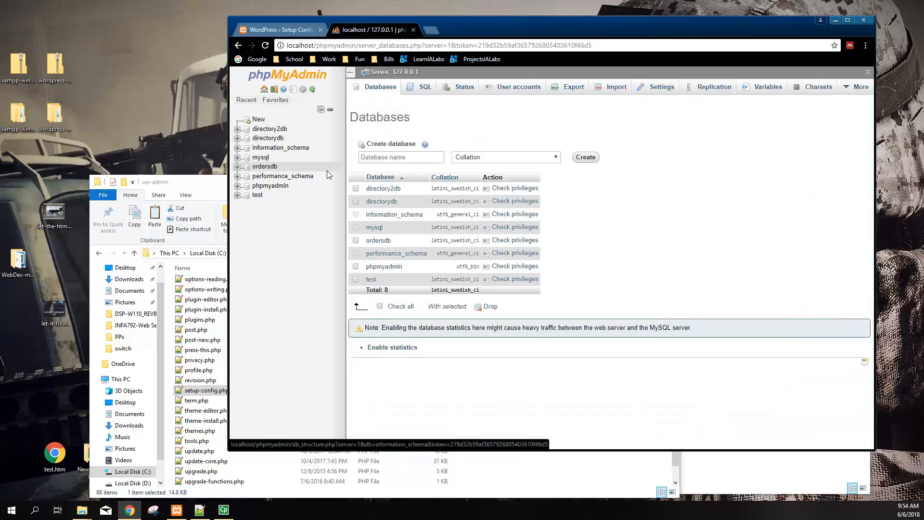
pyautogui.click(392, 158)
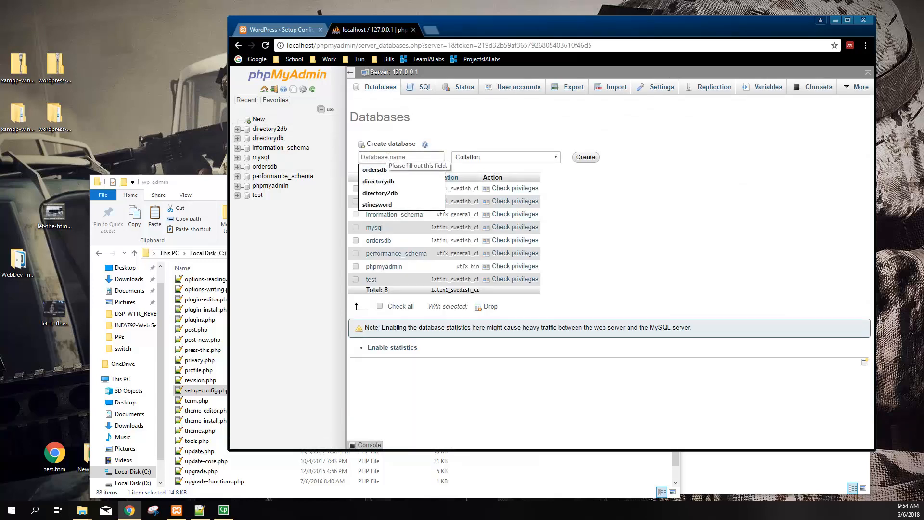
pyautogui.write('s')
pyautogui.press('BackSpace')
pyautogui.write('Stines')
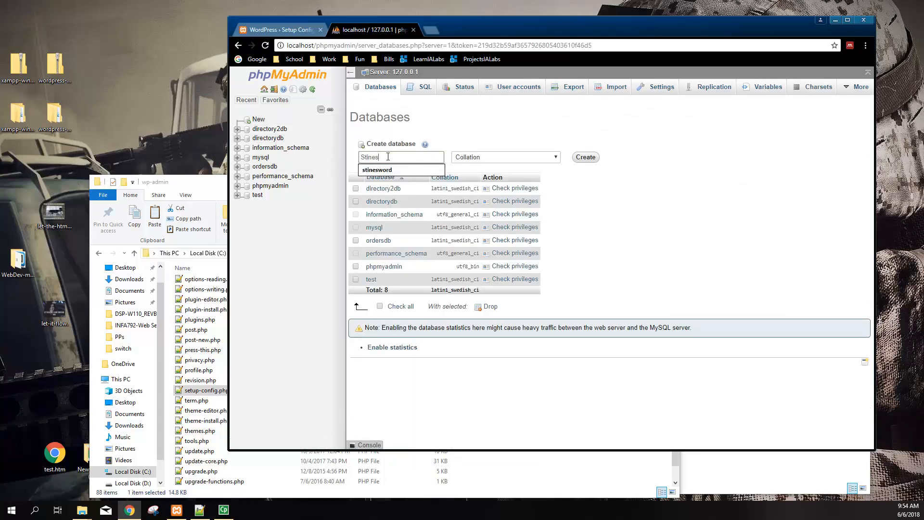
pyautogui.write('WordDB')
pyautogui.moveTo(402, 157); pyautogui.dragTo(396, 157)
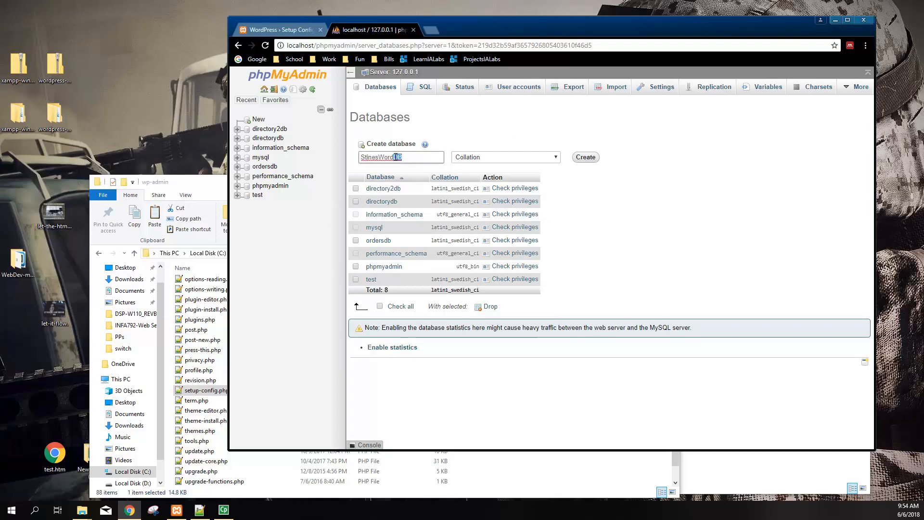
pyautogui.click(652, 210)
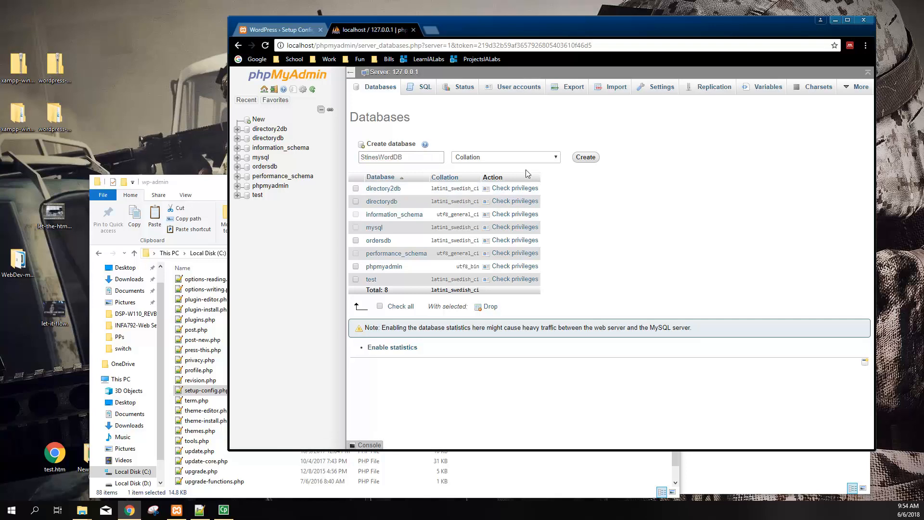
pyautogui.click(587, 157)
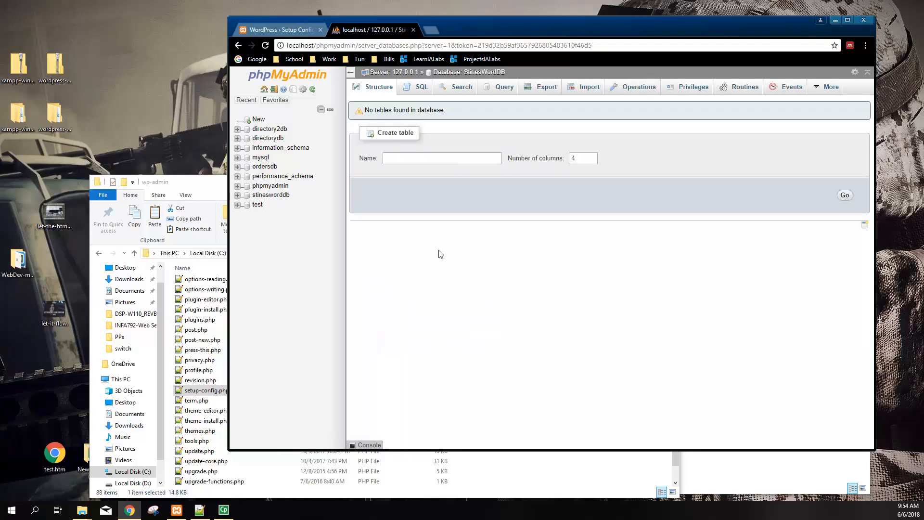
pyautogui.click(270, 196)
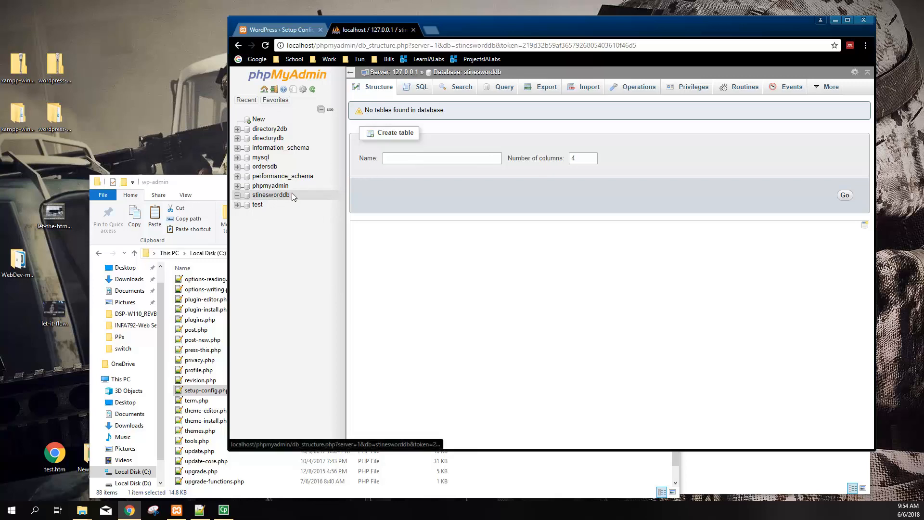
# Start a new user account named StinesWordUser with host localhost
pyautogui.click(393, 77)
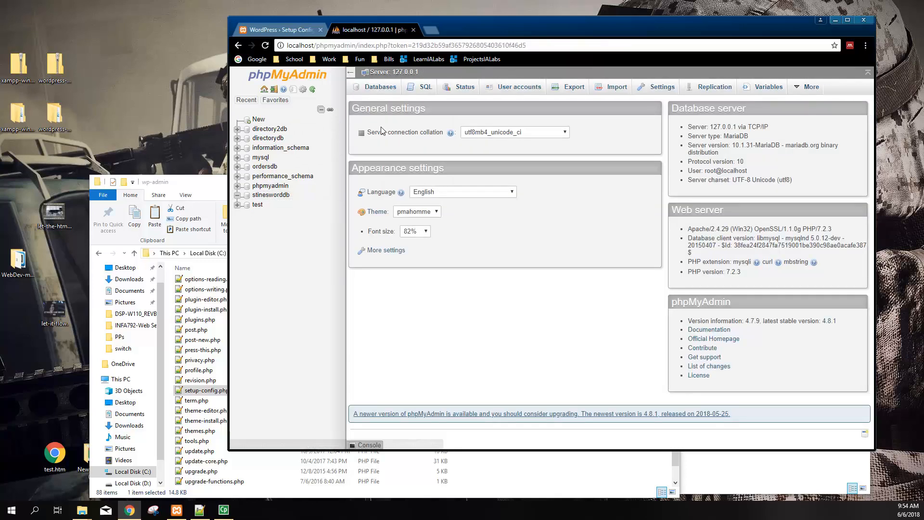
pyautogui.click(520, 89)
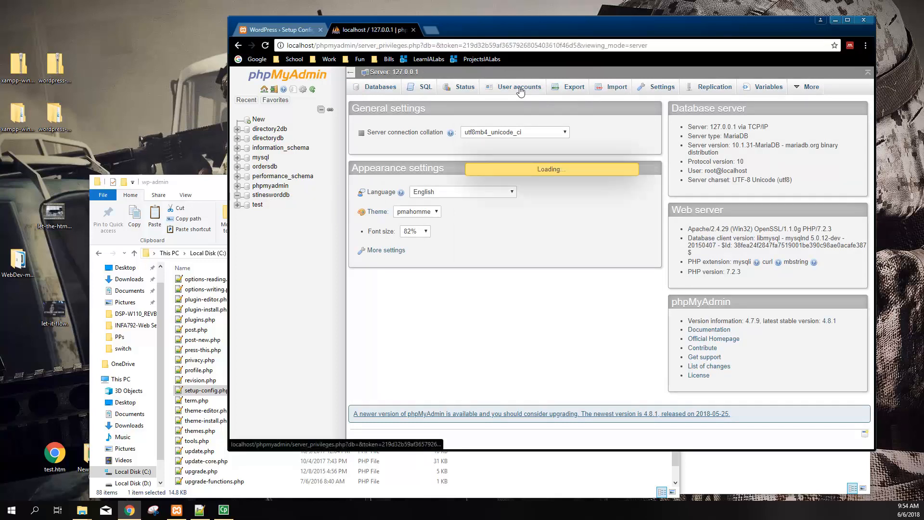
pyautogui.click(403, 342)
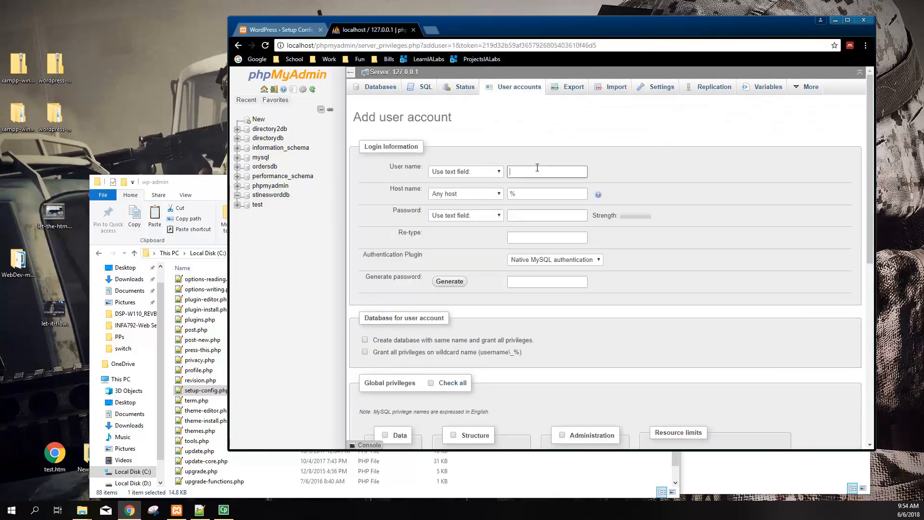
pyautogui.write('StinesWordUser')
pyautogui.press('Tab')
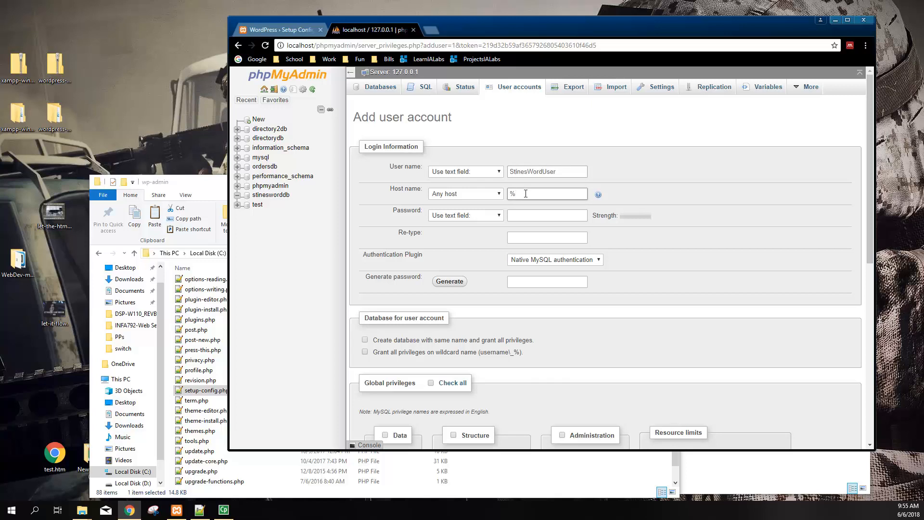
pyautogui.write('localhost')
pyautogui.click(518, 207)
pyautogui.click(525, 196)
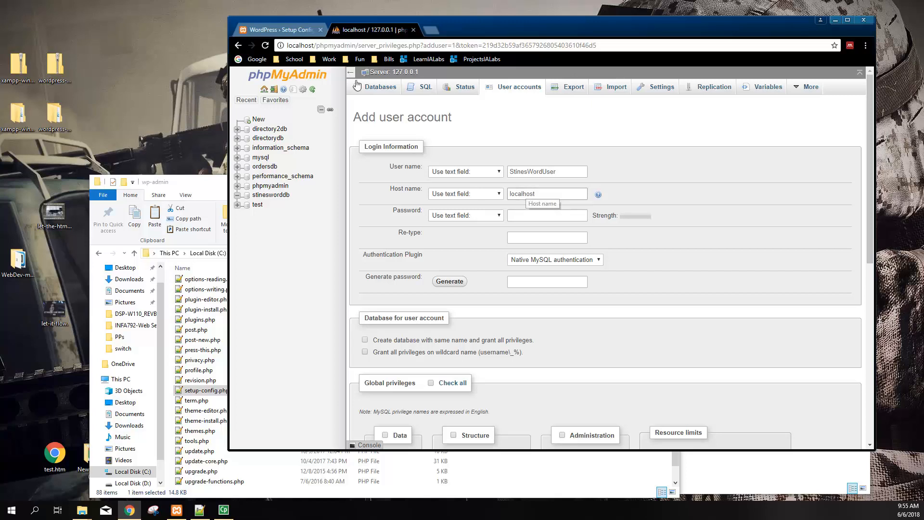
# Enter and confirm the account password, then create the user without global privileges
pyautogui.click(527, 216)
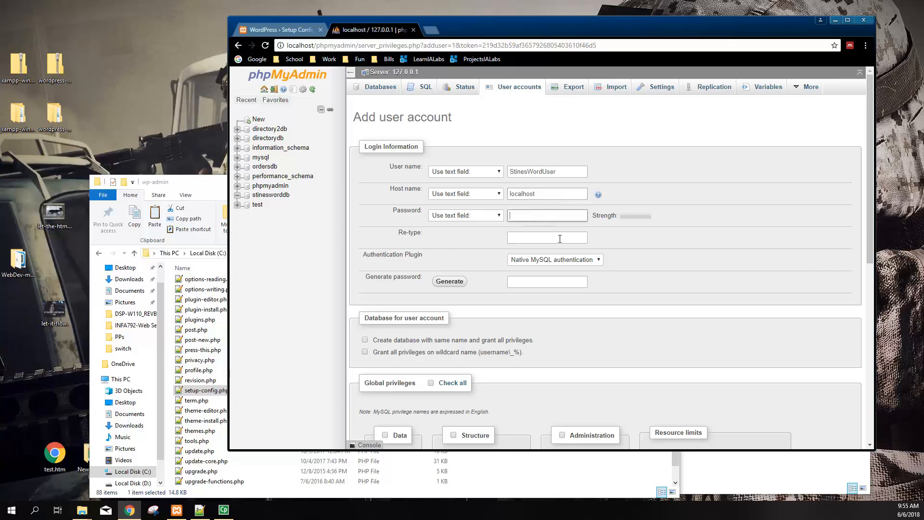
pyautogui.write('password')
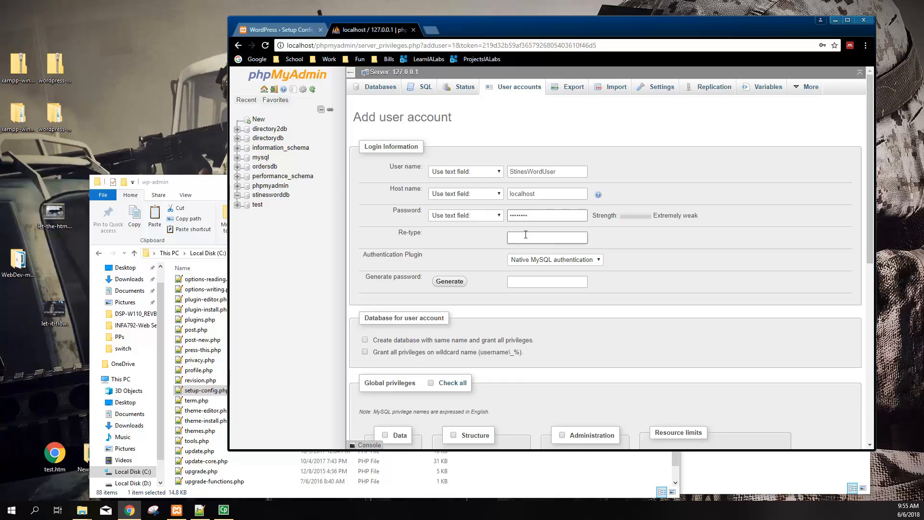
pyautogui.click(537, 240)
pyautogui.click(490, 259)
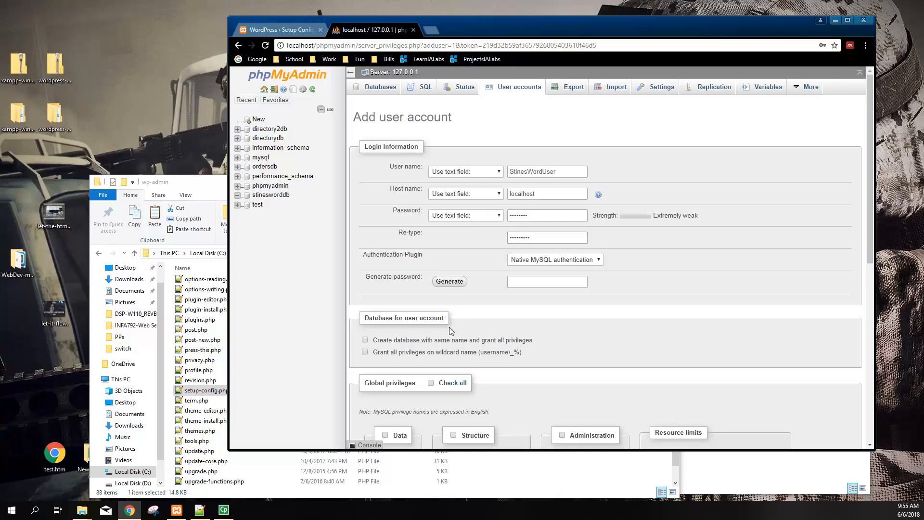
pyautogui.scroll(-1, 446, 279)
pyautogui.moveTo(534, 189); pyautogui.dragTo(451, 191)
pyautogui.write('••••••••')
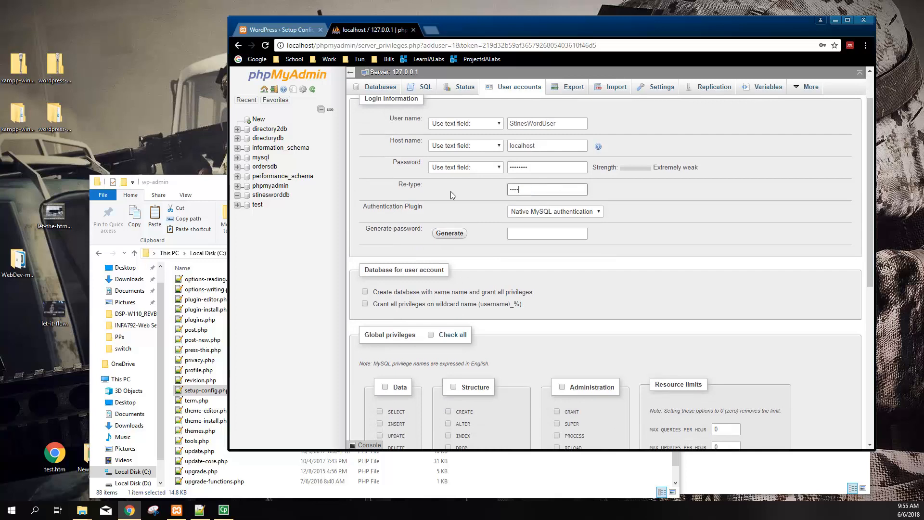
pyautogui.moveTo(542, 167); pyautogui.dragTo(498, 172)
pyautogui.write('••••••••')
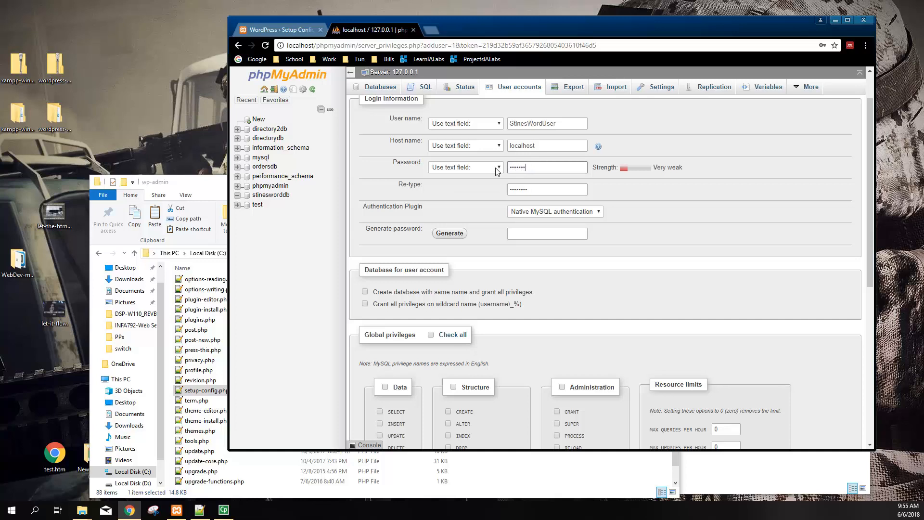
pyautogui.click(482, 190)
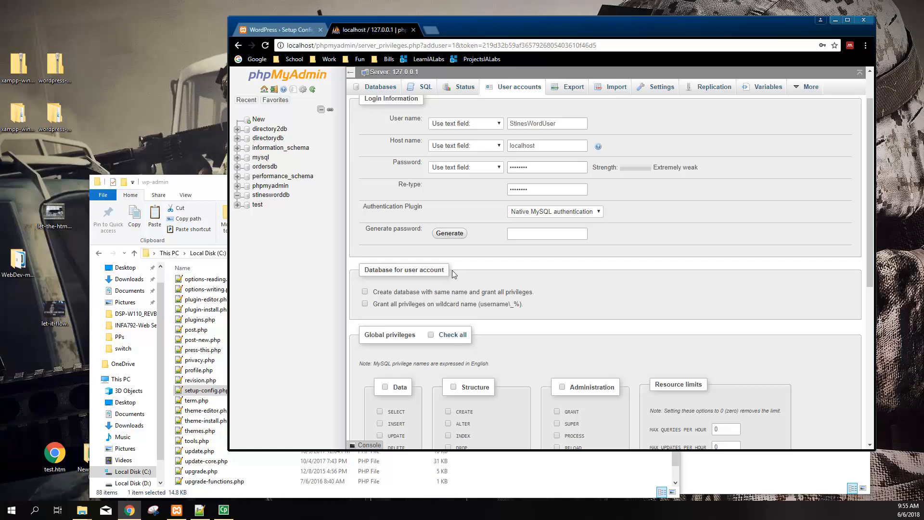
pyautogui.scroll(-1, 457, 270)
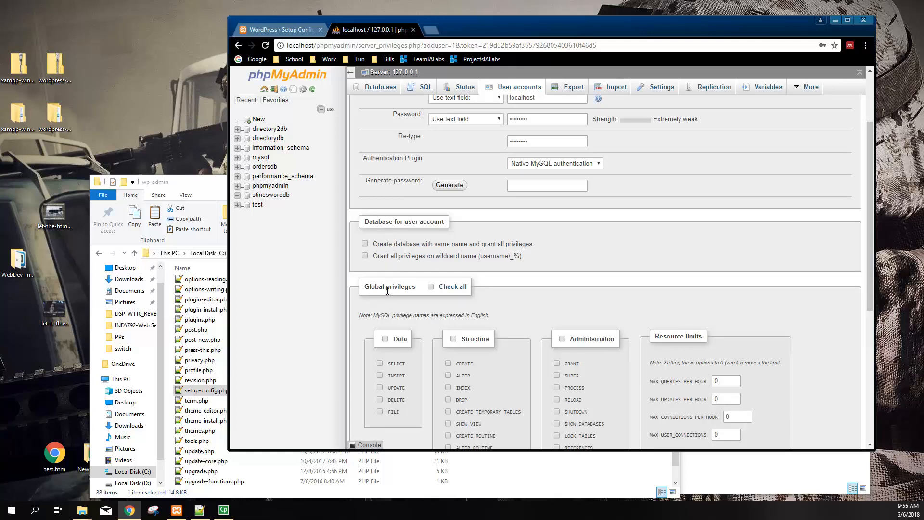
pyautogui.scroll(-5, 385, 289)
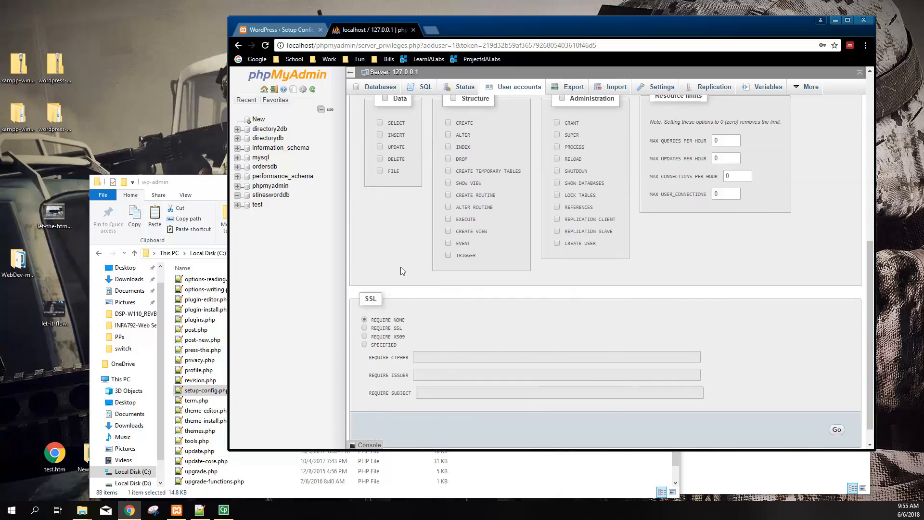
pyautogui.scroll(3, 626, 294)
pyautogui.scroll(-3, 747, 347)
pyautogui.click(830, 407)
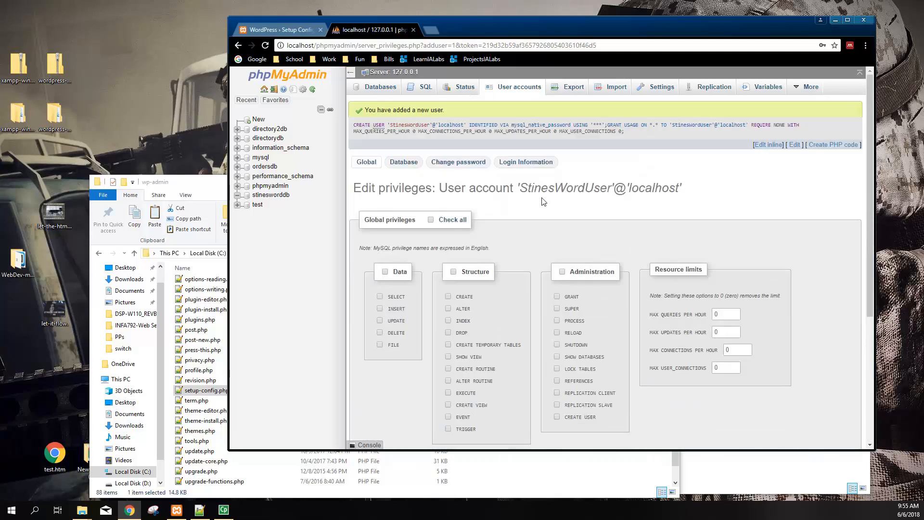
pyautogui.moveTo(356, 125); pyautogui.dragTo(632, 144)
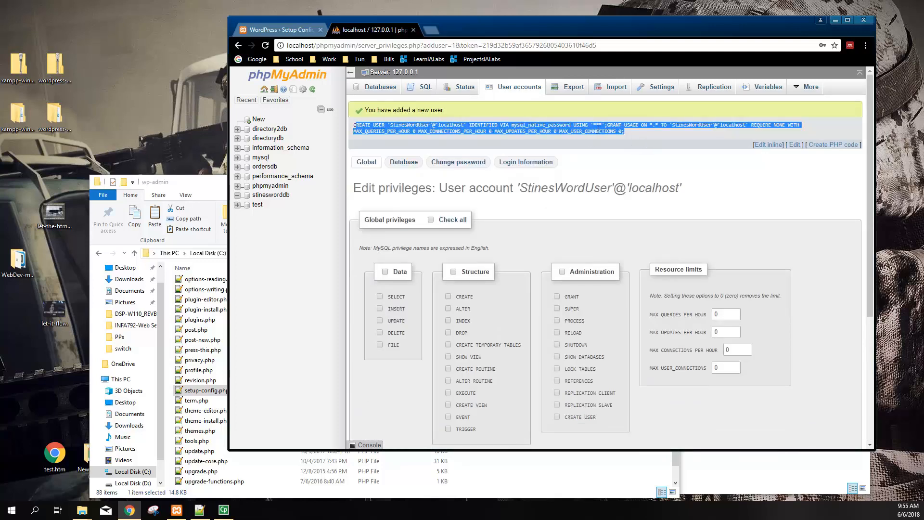
# Grant StinesWordUser all privileges on stinesworddb, then open that still-empty database
pyautogui.click(436, 182)
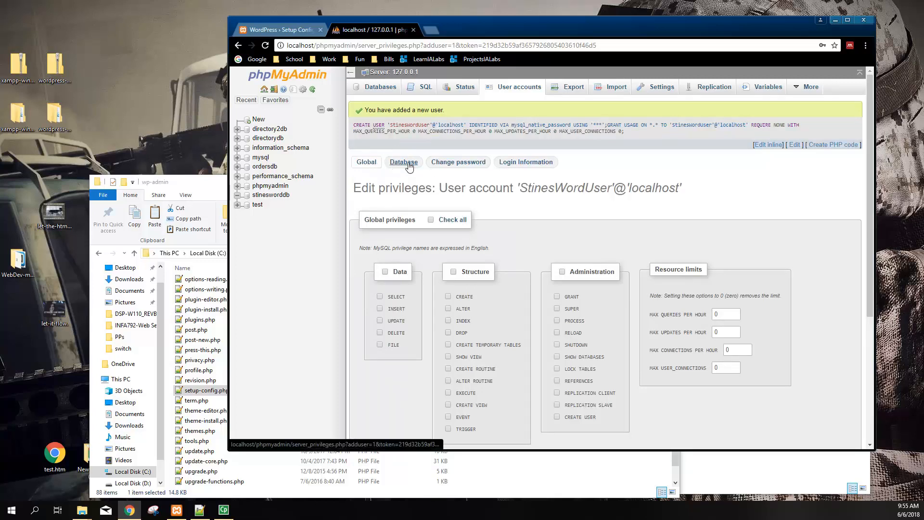
pyautogui.click(514, 92)
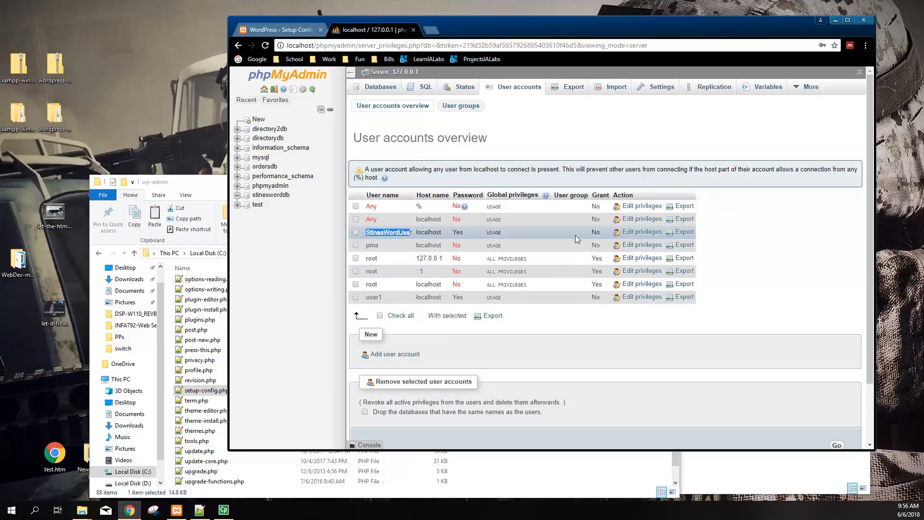
pyautogui.click(632, 234)
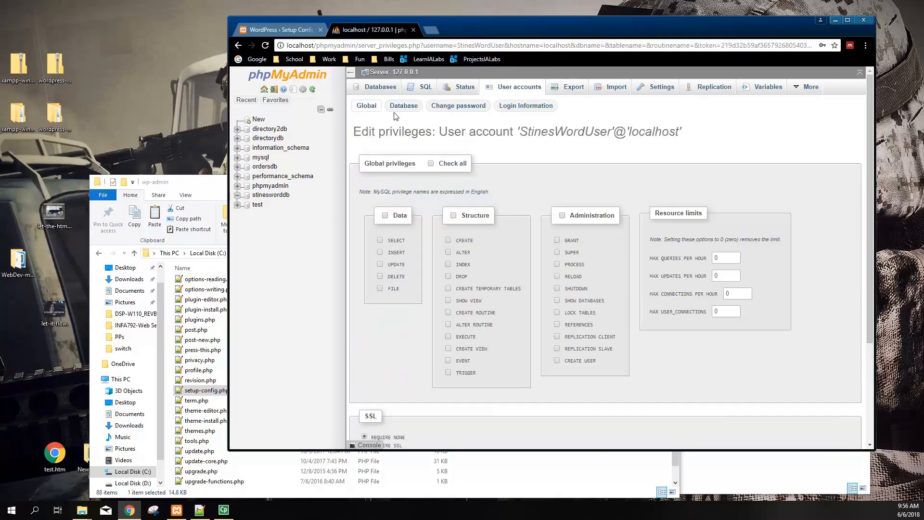
pyautogui.click(403, 108)
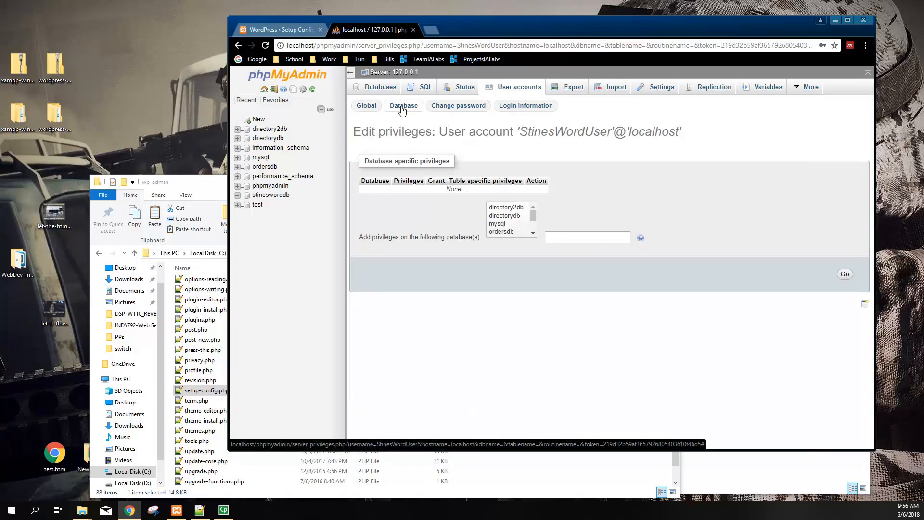
pyautogui.scroll(-2, 529, 223)
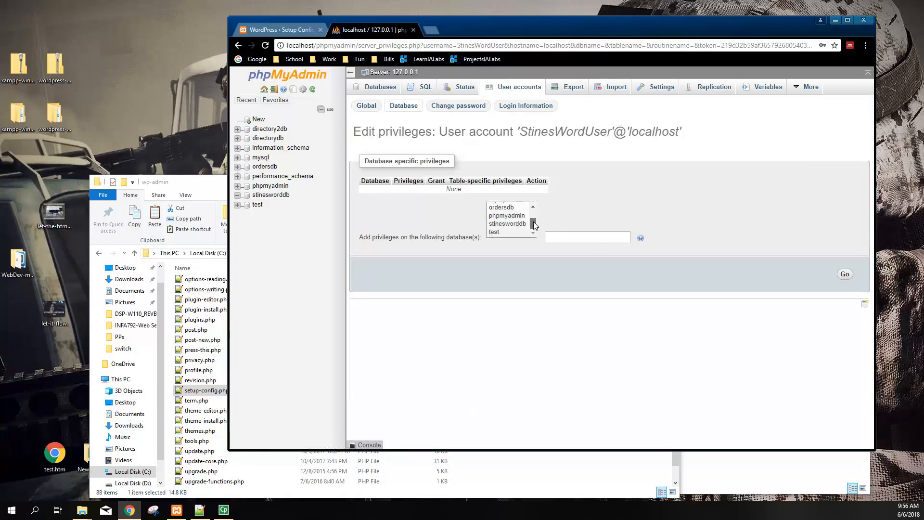
pyautogui.click(512, 224)
pyautogui.click(845, 275)
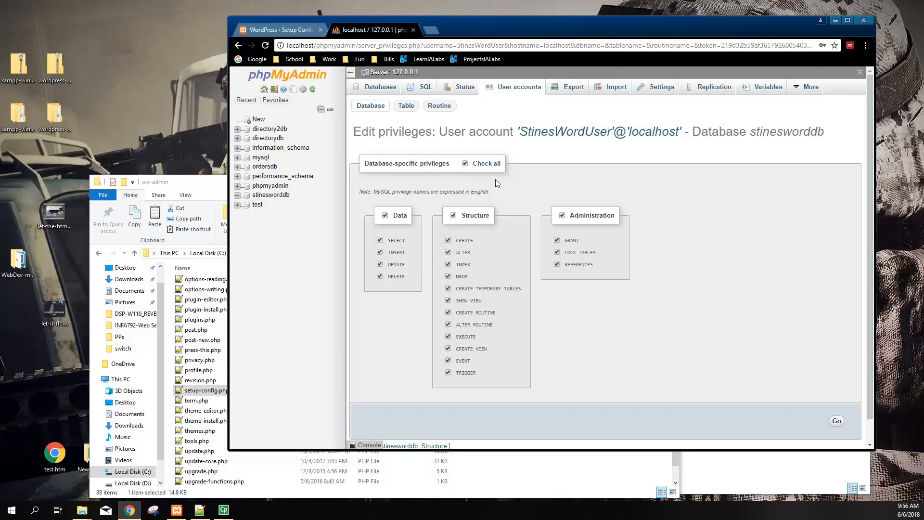
pyautogui.click(836, 422)
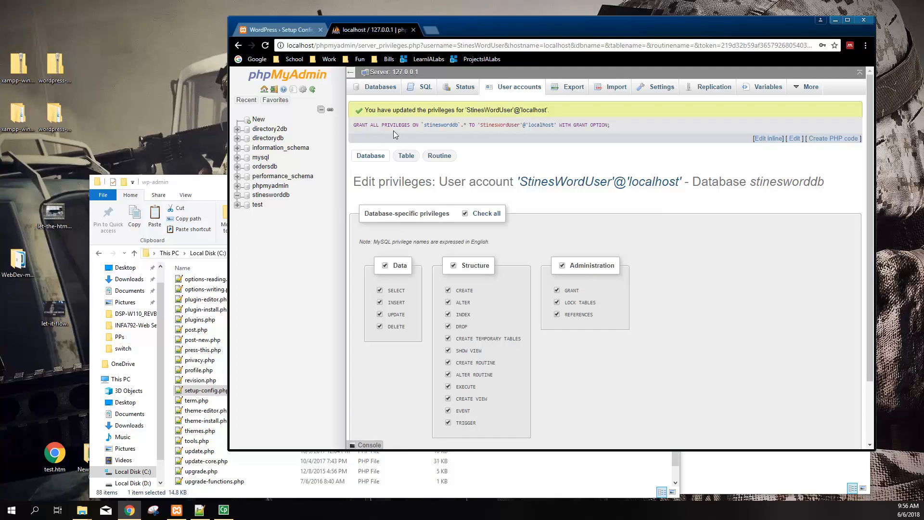
pyautogui.click(283, 198)
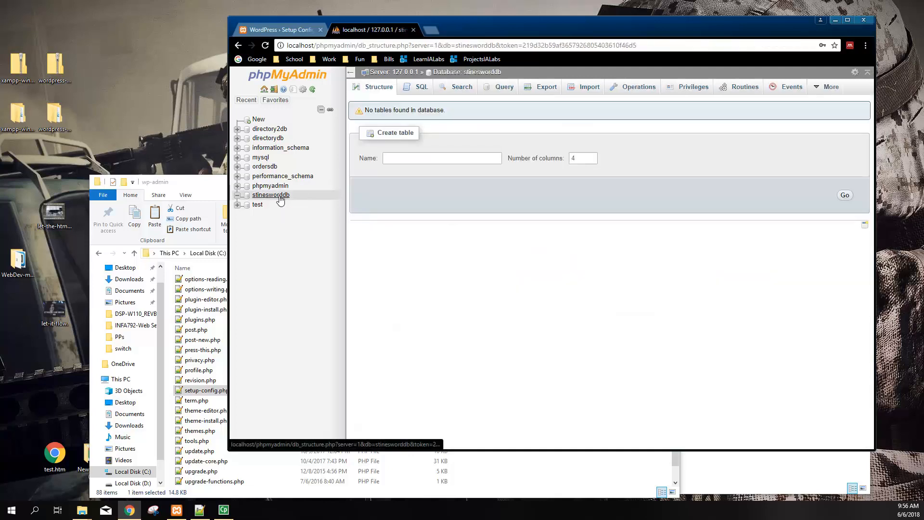
# Review stinesworddb's Privileges list: StinesWordUser with all privileges plus three root accounts
pyautogui.click(694, 87)
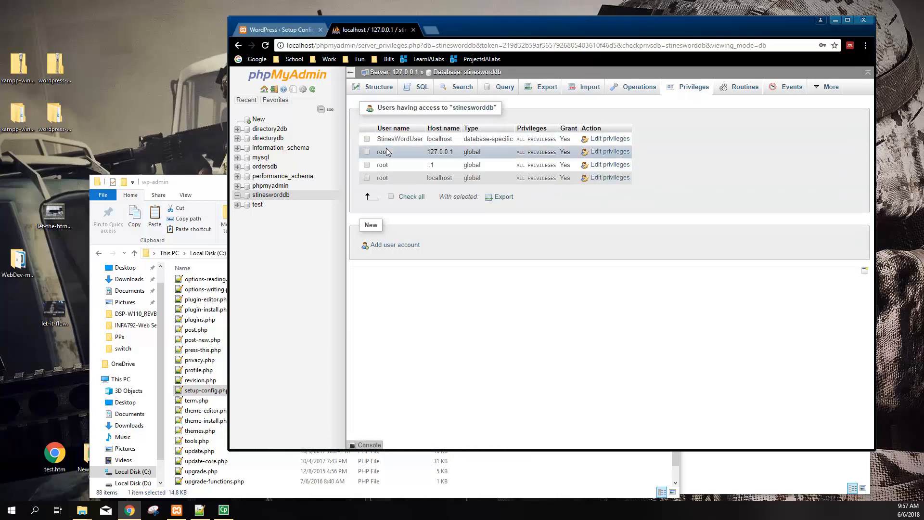
pyautogui.moveTo(382, 153); pyautogui.dragTo(384, 178)
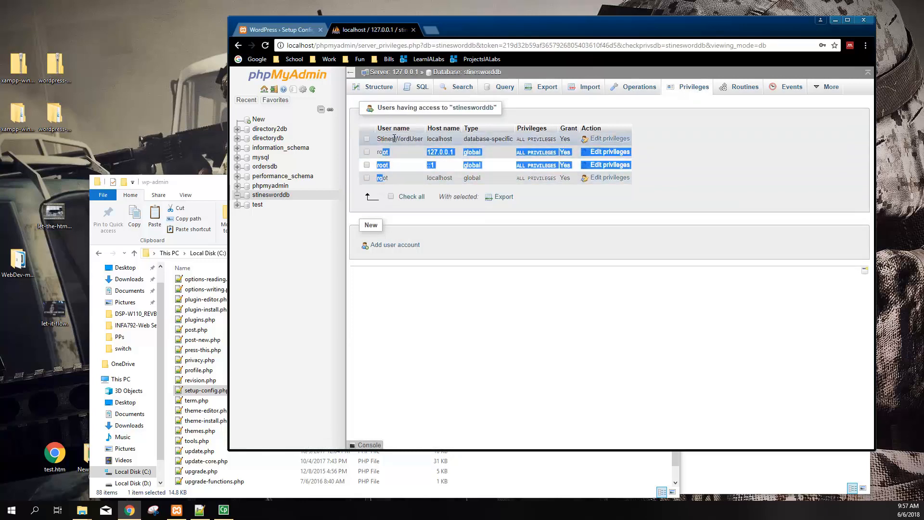
pyautogui.moveTo(395, 139); pyautogui.dragTo(421, 140)
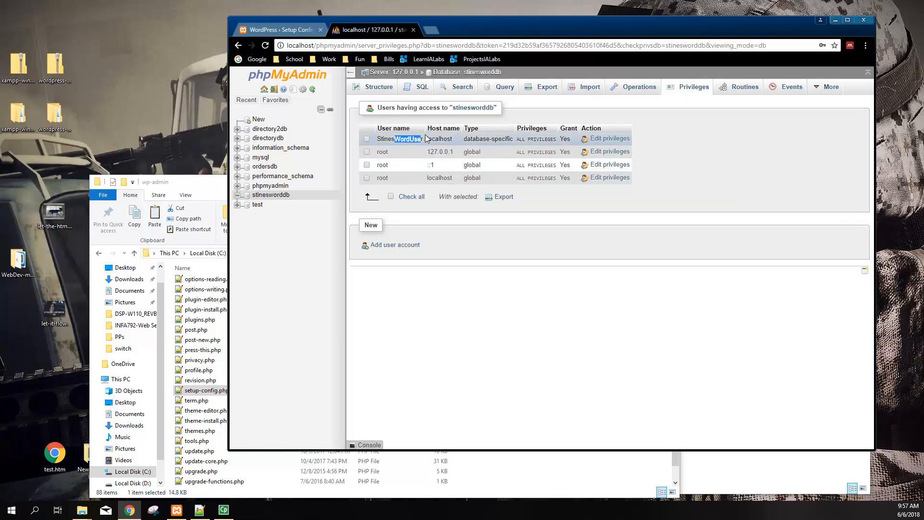
# Review the WordPress setup requirements, including the table prefix, then proceed with Let's go!
pyautogui.click(275, 33)
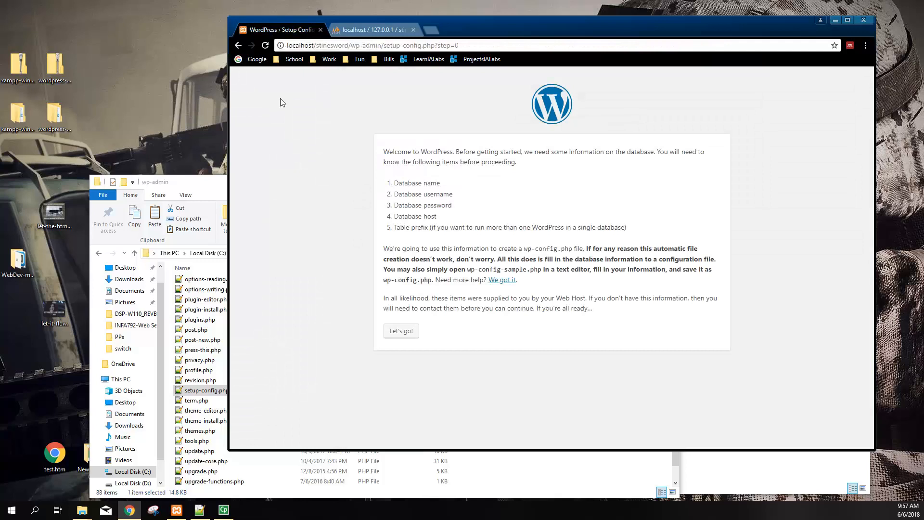
pyautogui.moveTo(413, 183); pyautogui.dragTo(434, 228)
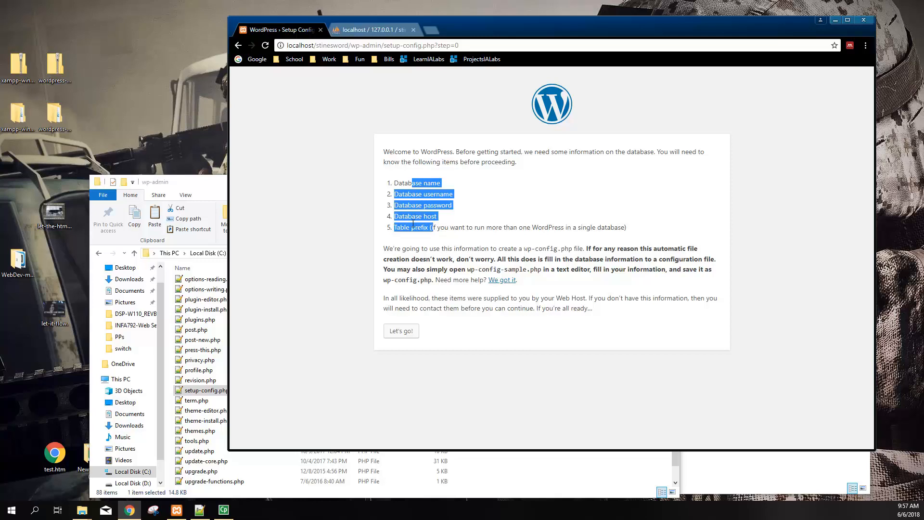
pyautogui.click(397, 229)
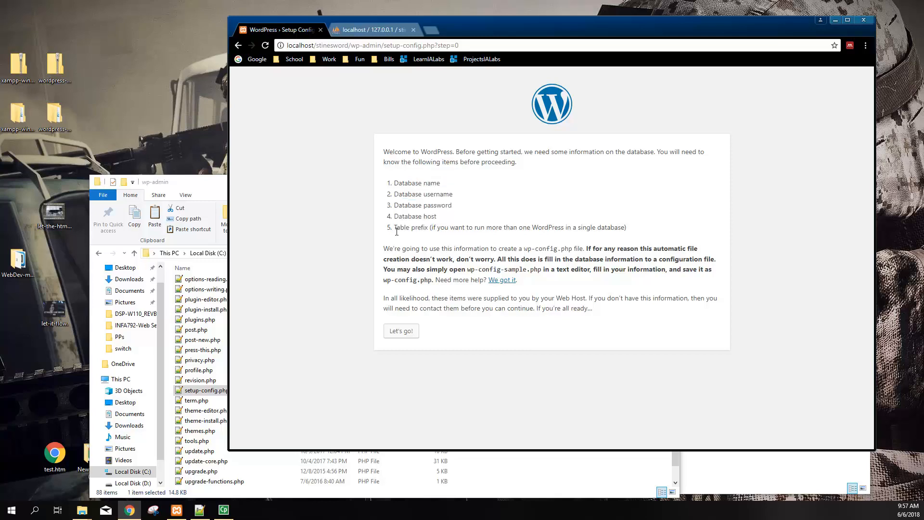
pyautogui.moveTo(397, 229); pyautogui.dragTo(455, 229)
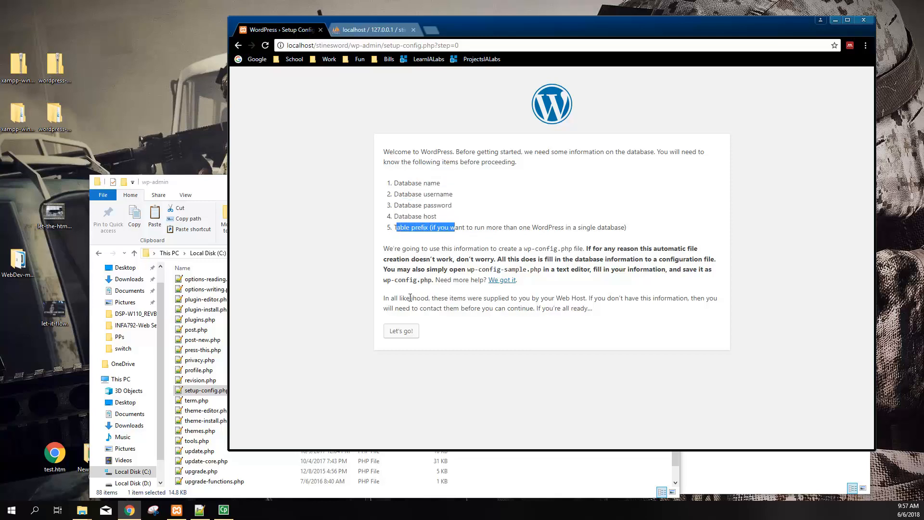
pyautogui.click(402, 332)
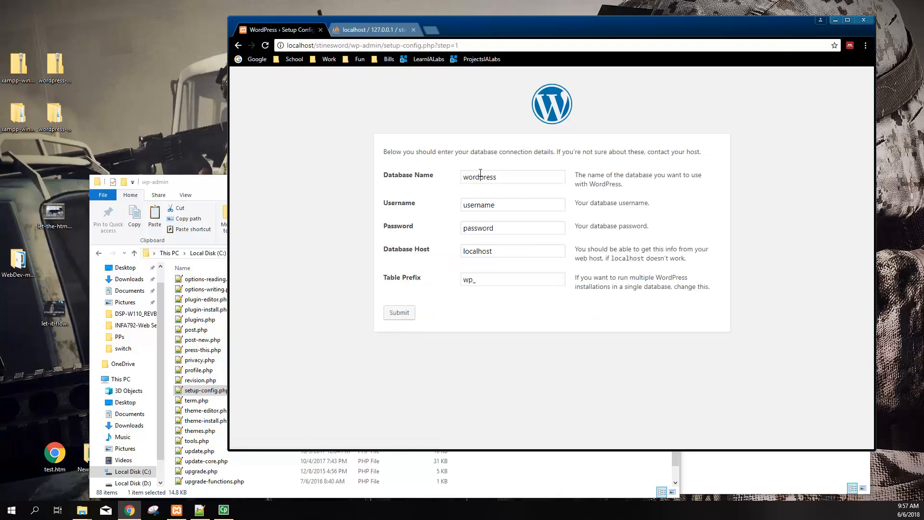
# Replace the default database name with StinesWordDB and the username with StinesWordUser
pyautogui.moveTo(506, 174); pyautogui.dragTo(465, 175)
pyautogui.click(371, 30)
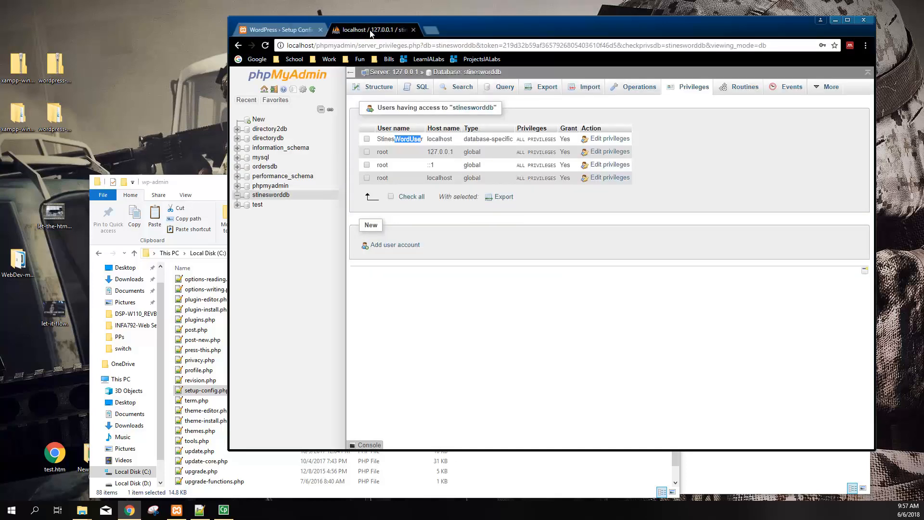
pyautogui.click(278, 29)
pyautogui.write('StinesWordDB')
pyautogui.doubleClick(487, 205)
pyautogui.write('StinesWordUser')
# Keep the password, wp_ prefix and localhost host unchanged, then submit the form
pyautogui.moveTo(511, 228); pyautogui.dragTo(456, 231)
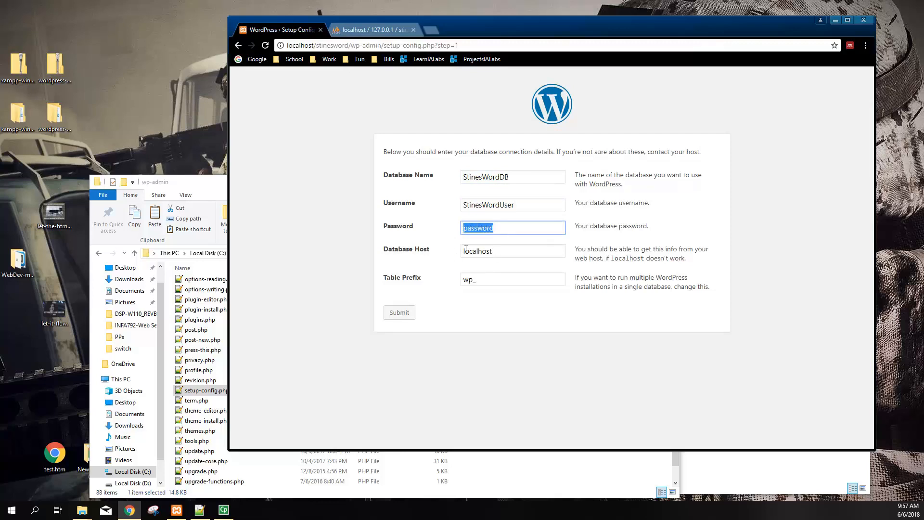
pyautogui.doubleClick(481, 280)
pyautogui.click(435, 361)
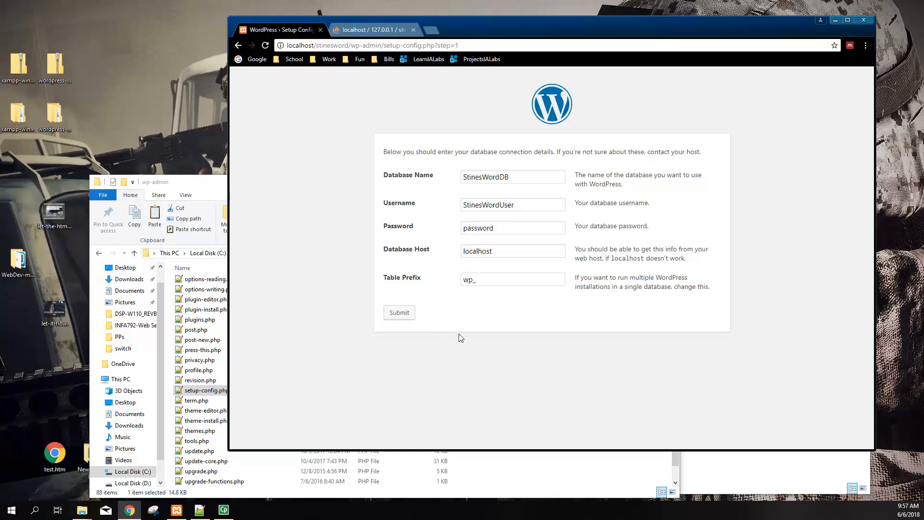
pyautogui.click(497, 250)
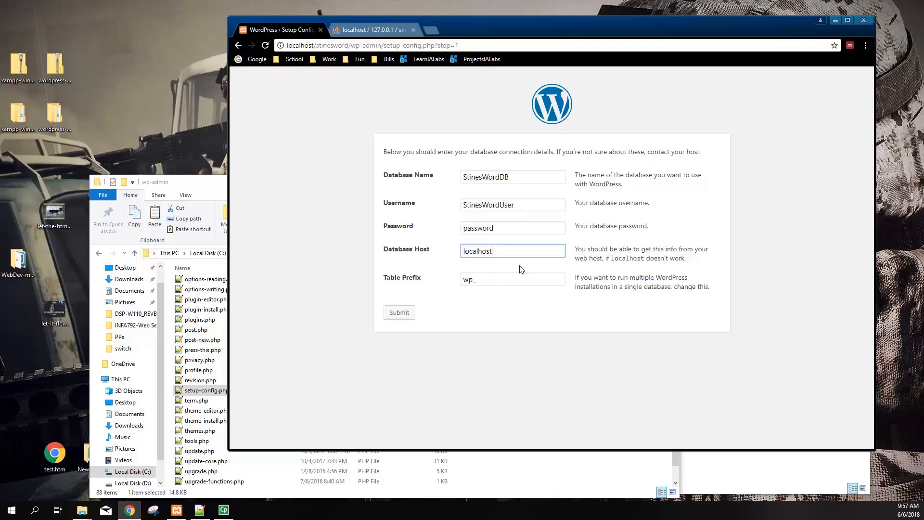
pyautogui.moveTo(594, 249); pyautogui.dragTo(661, 256)
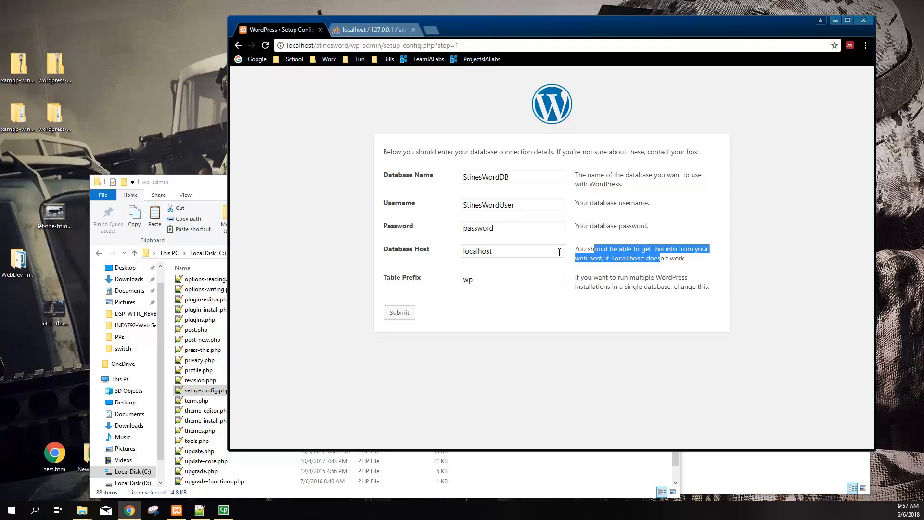
pyautogui.click(524, 251)
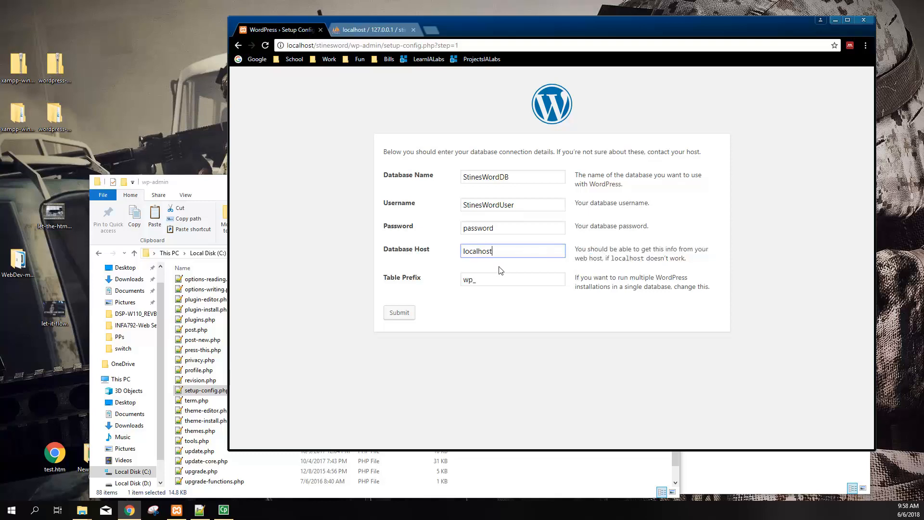
pyautogui.write(':33')
pyautogui.press('BackSpace')
pyautogui.press('BackSpace')
pyautogui.press('BackSpace')
pyautogui.click(315, 268)
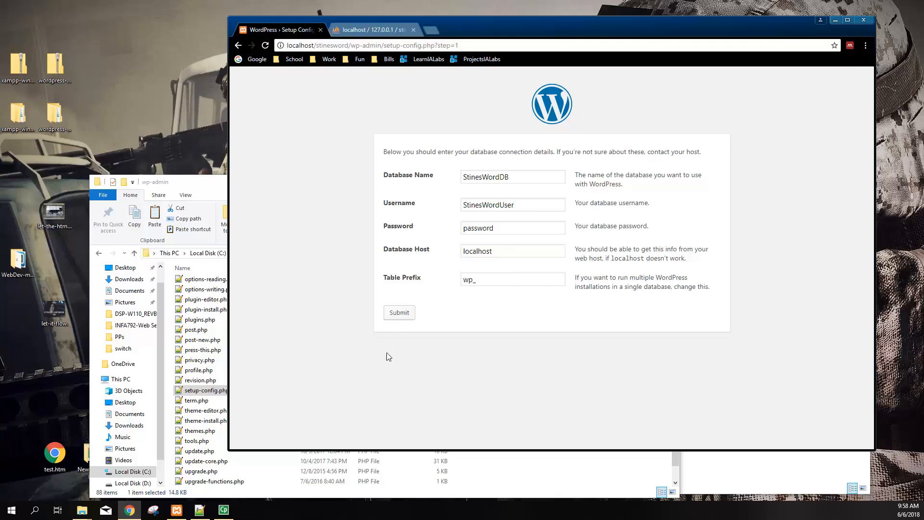
pyautogui.click(388, 315)
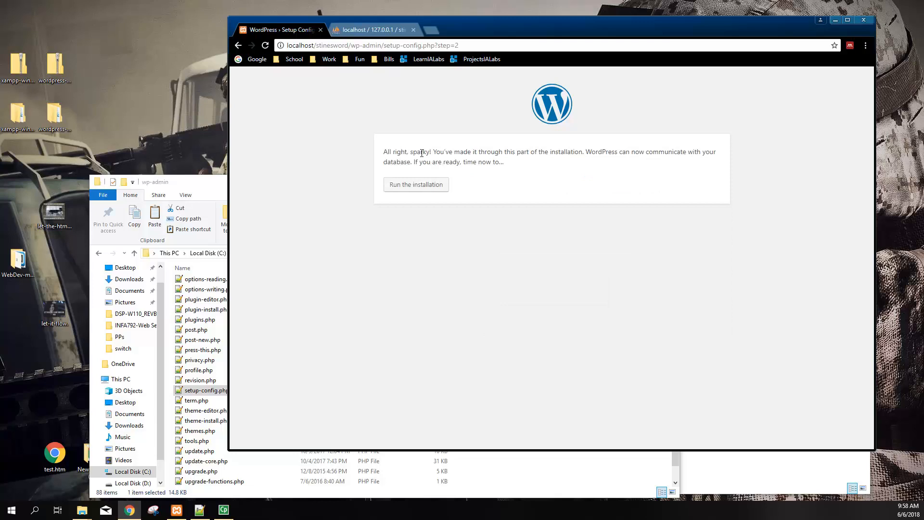
# Highlight the 'All right, sparky!' message confirming the database connection works
pyautogui.moveTo(402, 150); pyautogui.dragTo(553, 169)
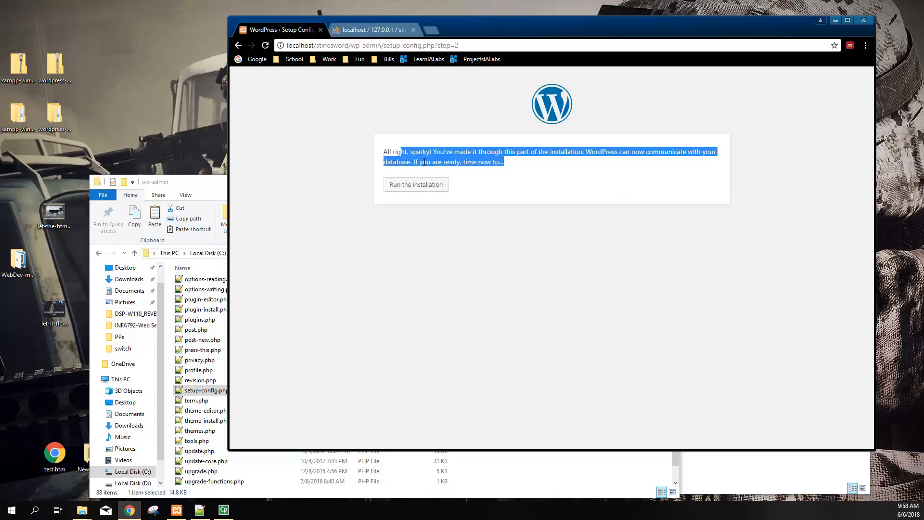
# Run the installation, read the welcome text, and enter site title 'Stines - ITEC 4366'
pyautogui.click(417, 187)
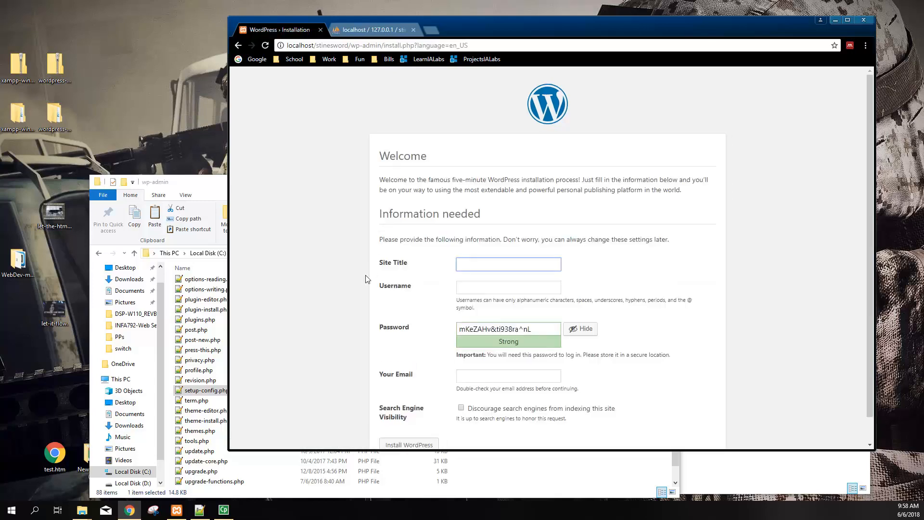
pyautogui.scroll(-1, 342, 290)
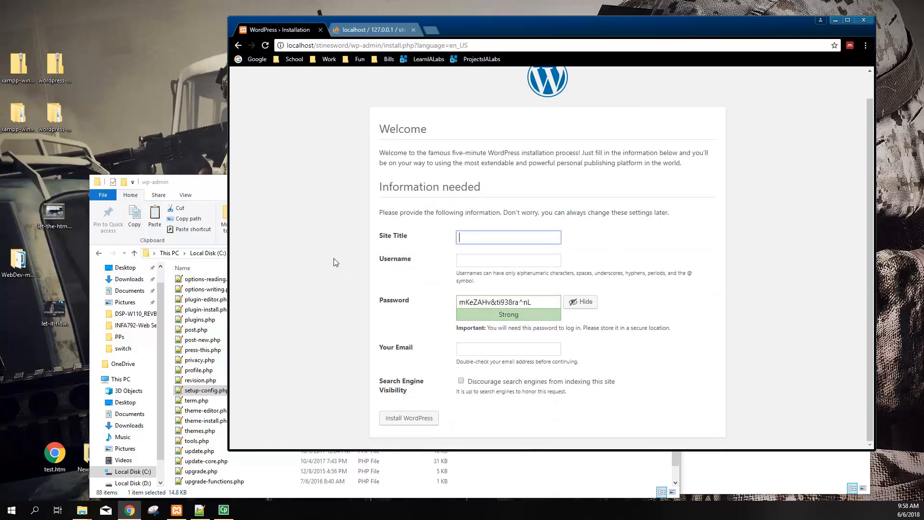
pyautogui.scroll(1, 344, 290)
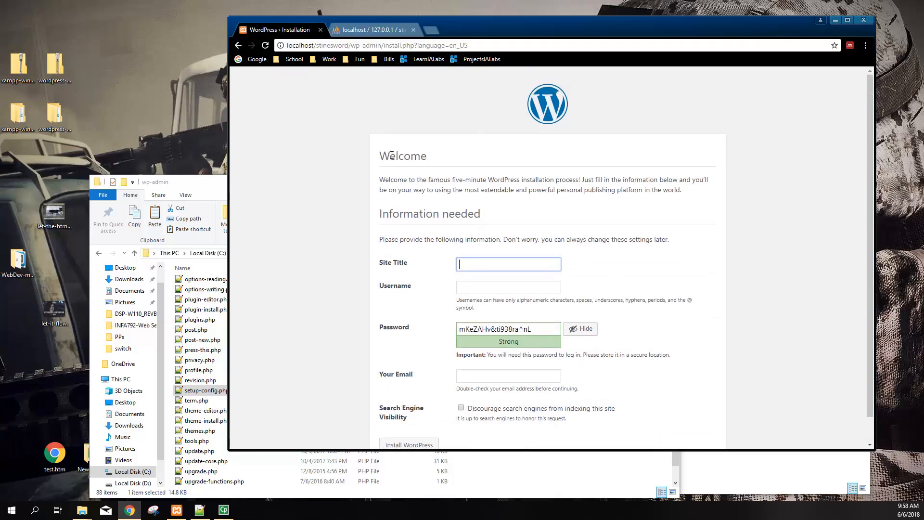
pyautogui.moveTo(389, 154); pyautogui.dragTo(485, 251)
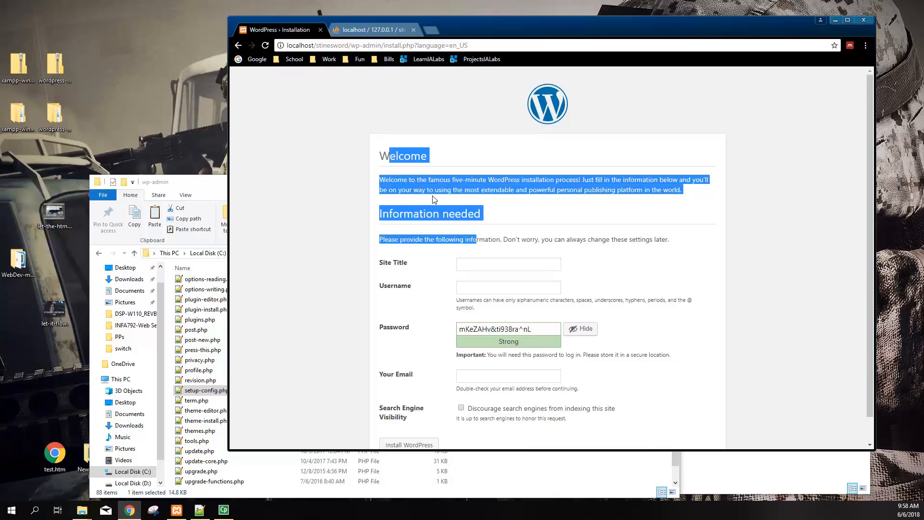
pyautogui.moveTo(443, 181); pyautogui.dragTo(504, 180)
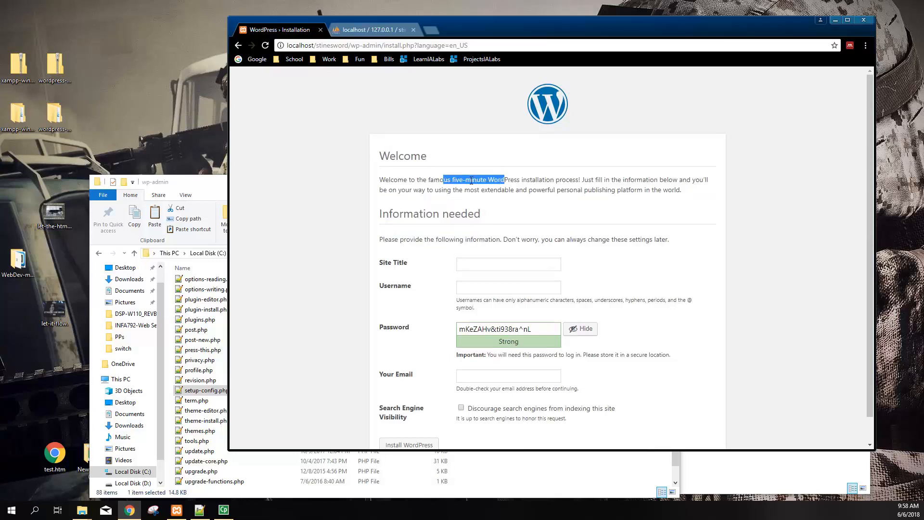
pyautogui.scroll(-1, 433, 315)
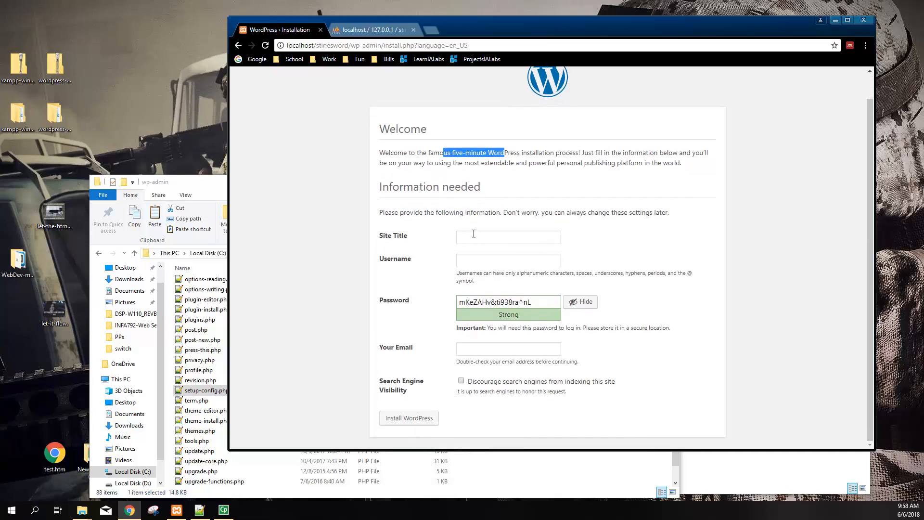
pyautogui.click(482, 238)
pyautogui.write('St')
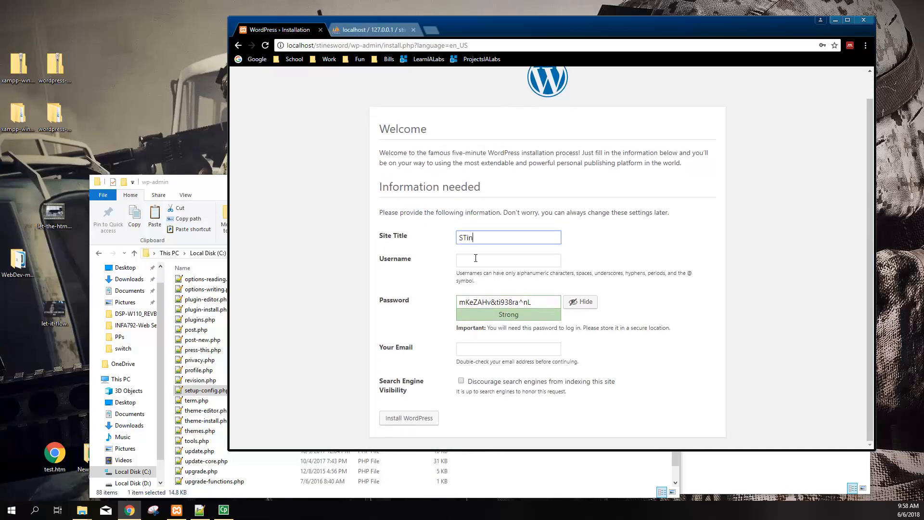
pyautogui.write('ines - ITEC 4366')
# Set username admin, a confirmed weak password, and the saved admin e-mail address
pyautogui.click(475, 258)
pyautogui.write('admin')
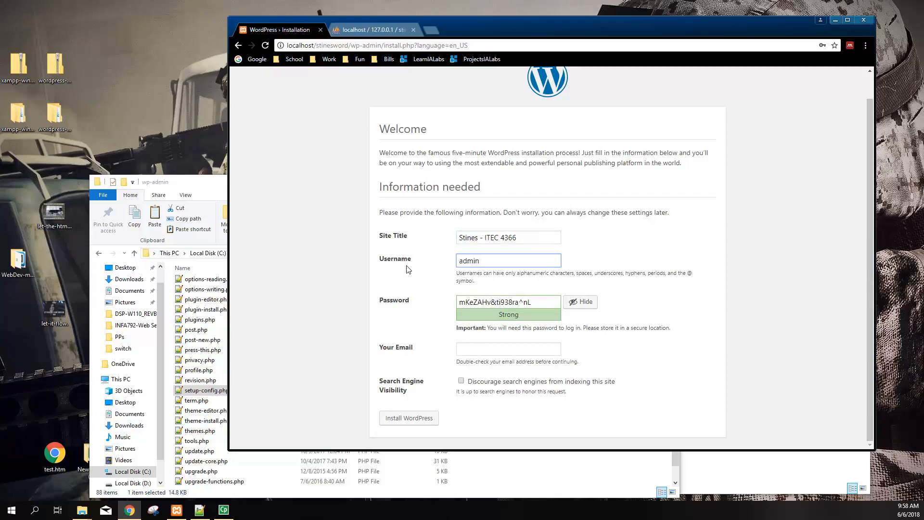
pyautogui.click(330, 269)
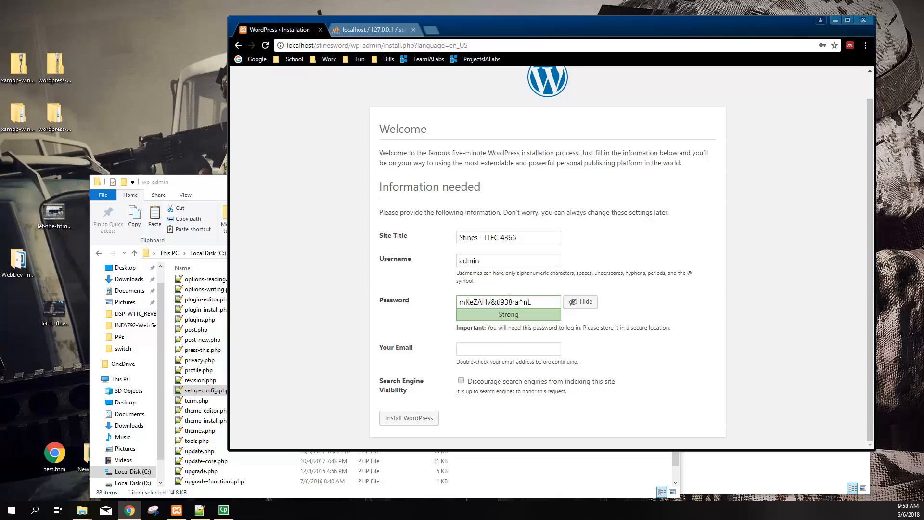
pyautogui.moveTo(533, 302); pyautogui.dragTo(450, 304)
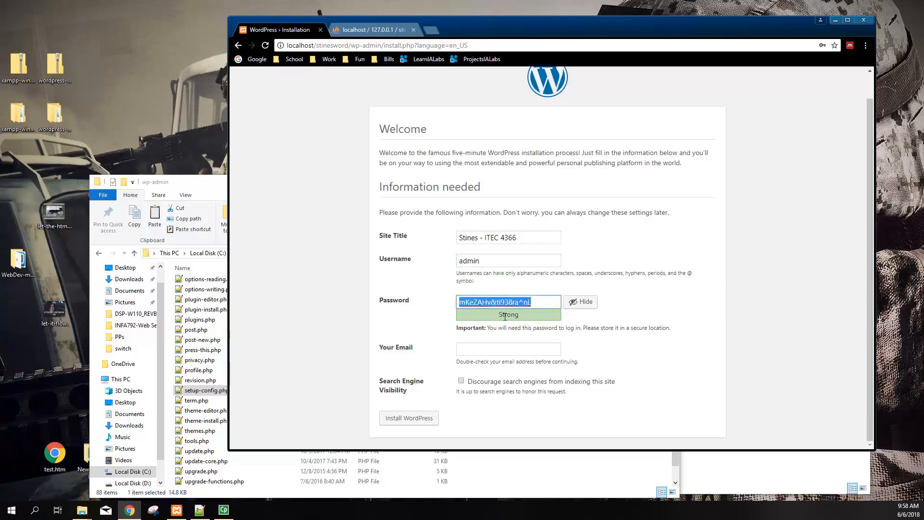
pyautogui.write('password')
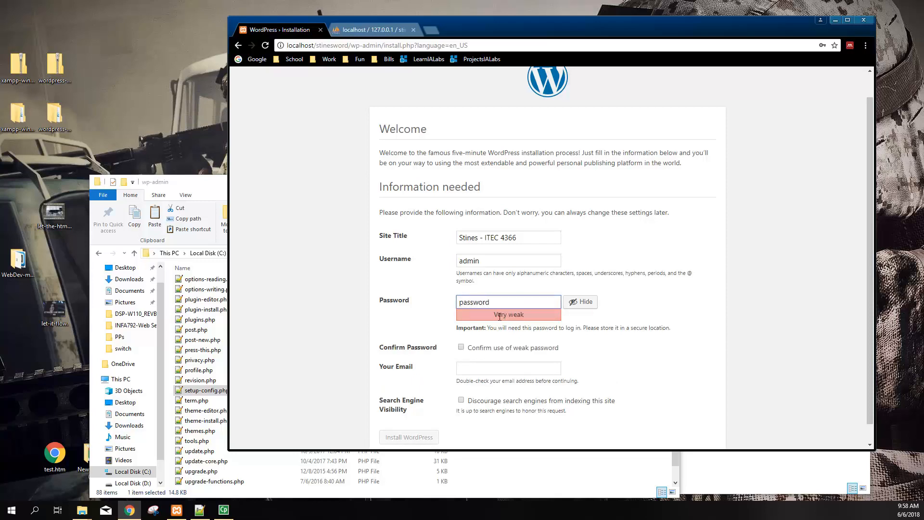
pyautogui.click(367, 296)
pyautogui.scroll(-1, 367, 296)
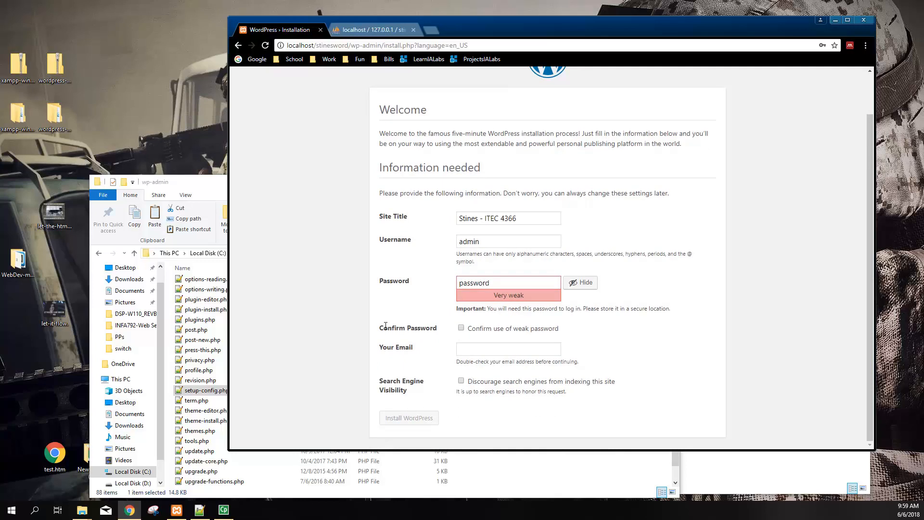
pyautogui.click(462, 329)
pyautogui.click(500, 351)
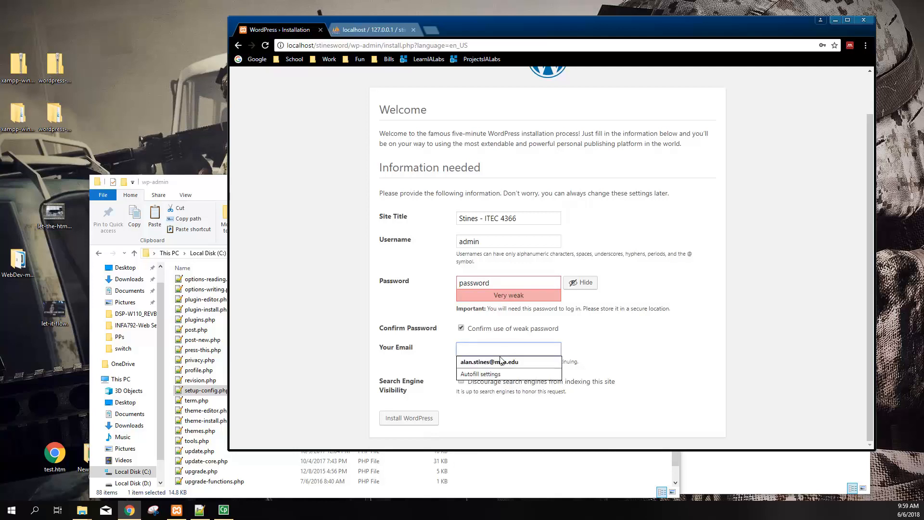
pyautogui.click(491, 362)
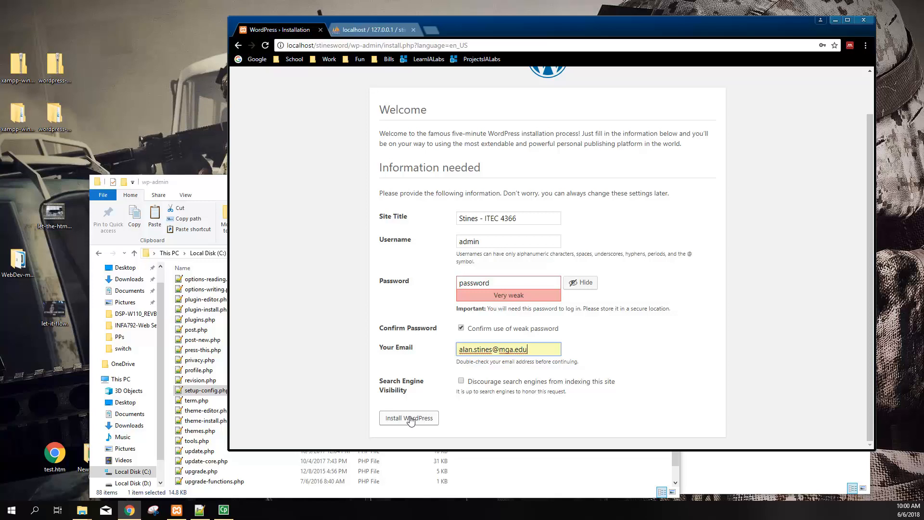
pyautogui.click(295, 313)
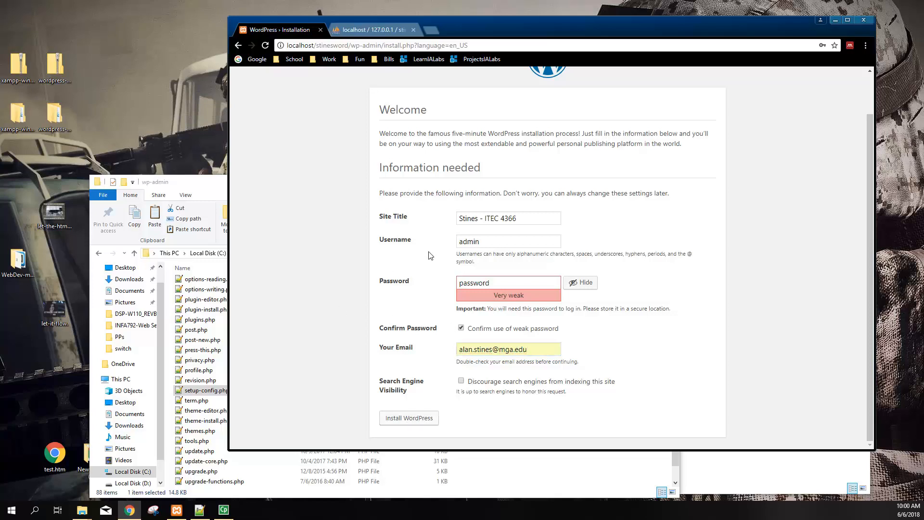
# Install WordPress, read the Success page, and go to the Stines – ITEC 4366 login page
pyautogui.click(404, 418)
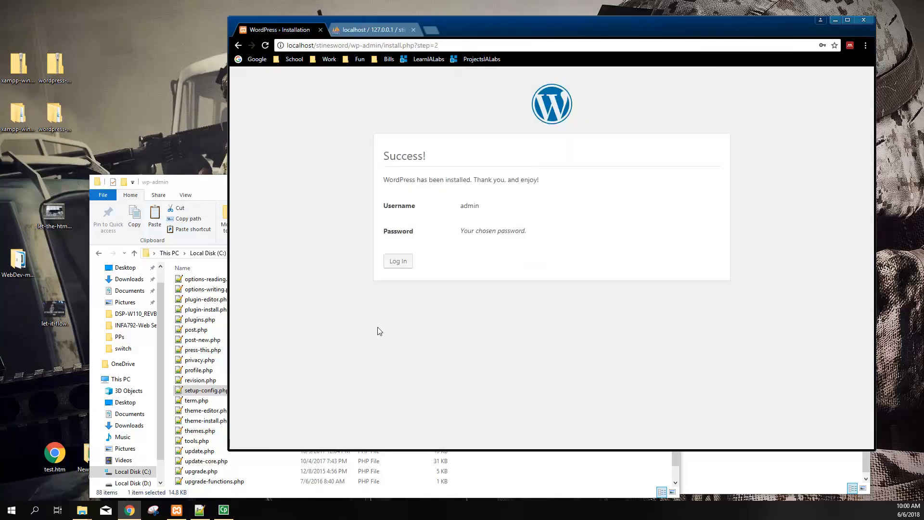
pyautogui.tripleClick(416, 179)
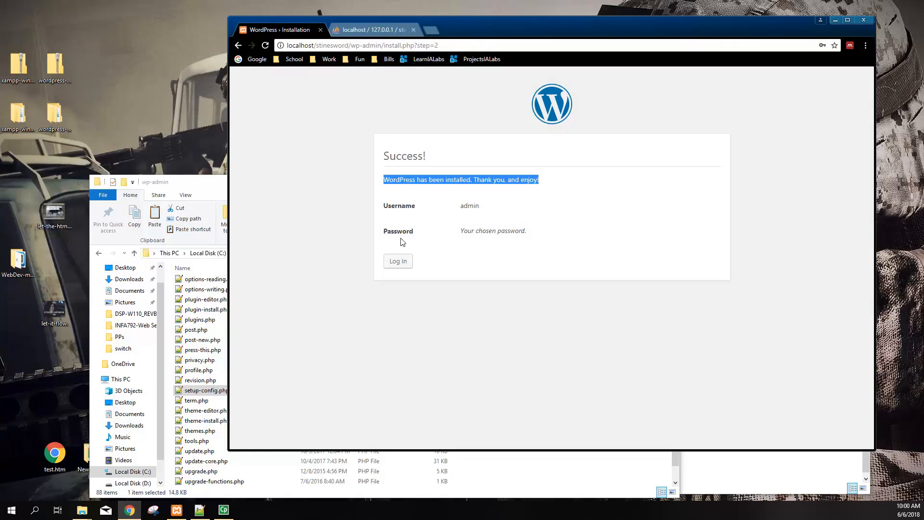
pyautogui.moveTo(467, 236); pyautogui.dragTo(498, 232)
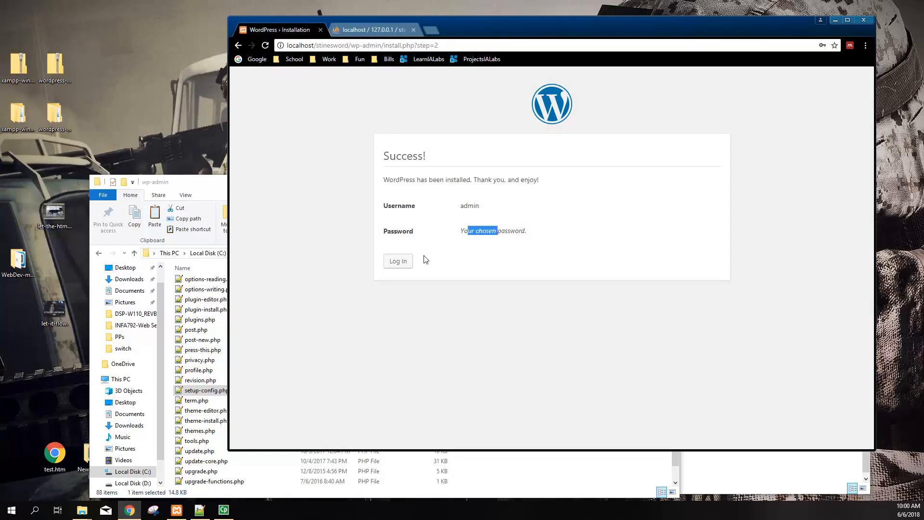
pyautogui.click(398, 261)
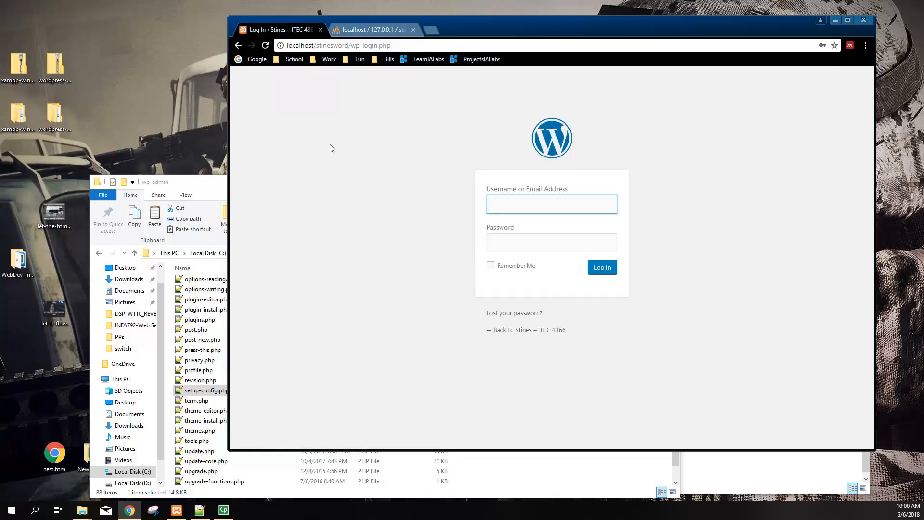
# Show the StinesWord folder's 21 files in File Explorer and bring up wp-config.php's context menu
pyautogui.click(218, 184)
pyautogui.click(309, 254)
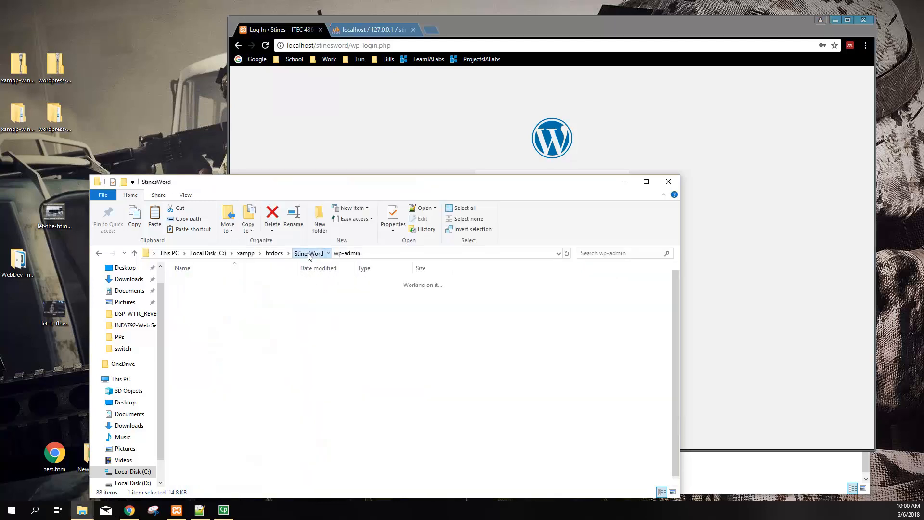
pyautogui.moveTo(320, 183); pyautogui.dragTo(318, 127)
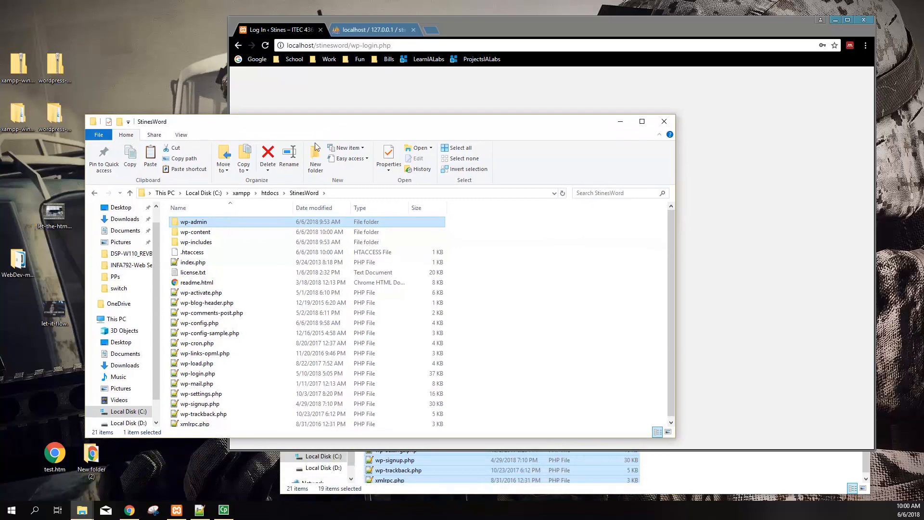
pyautogui.scroll(-1, 261, 332)
pyautogui.scroll(1, 260, 332)
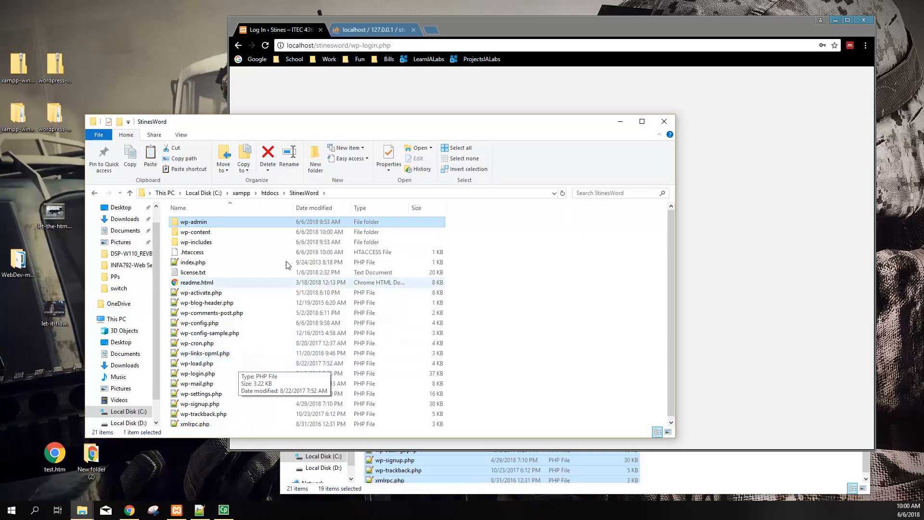
pyautogui.scroll(-1, 255, 387)
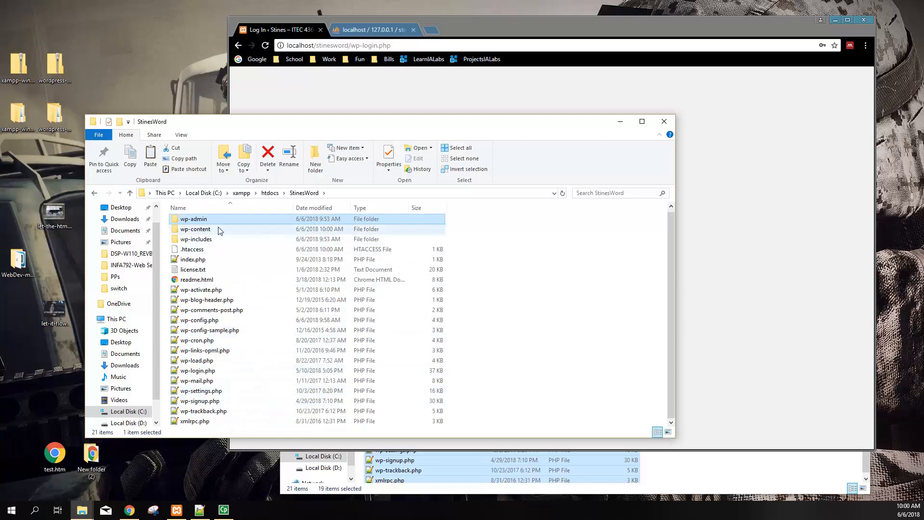
pyautogui.click(471, 84)
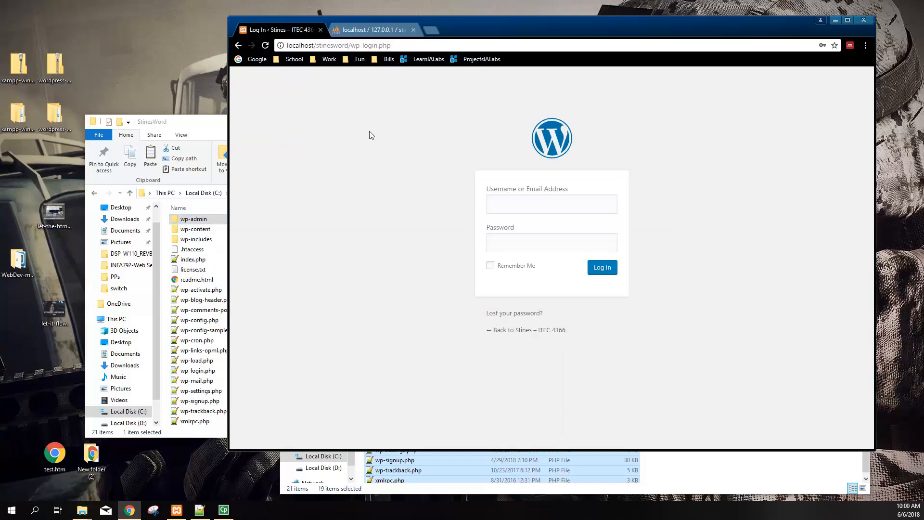
pyautogui.click(217, 123)
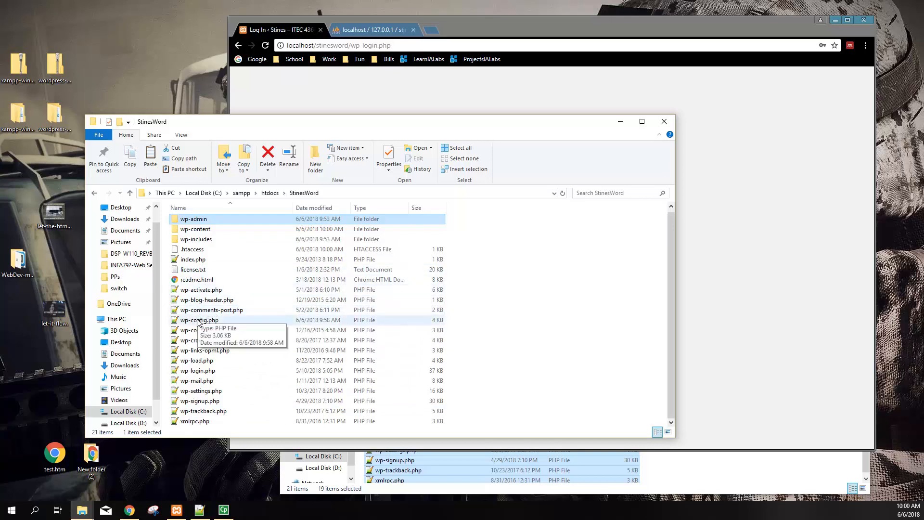
pyautogui.rightClick(216, 322)
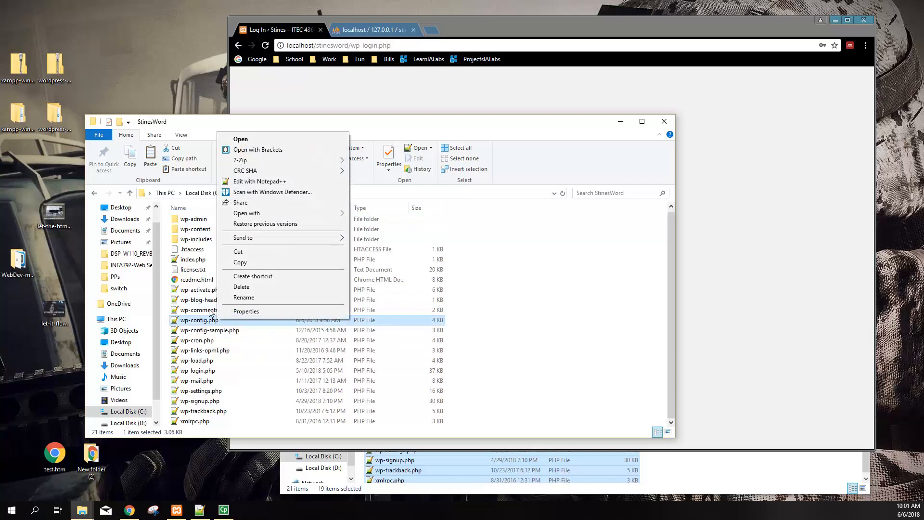
pyautogui.click(256, 182)
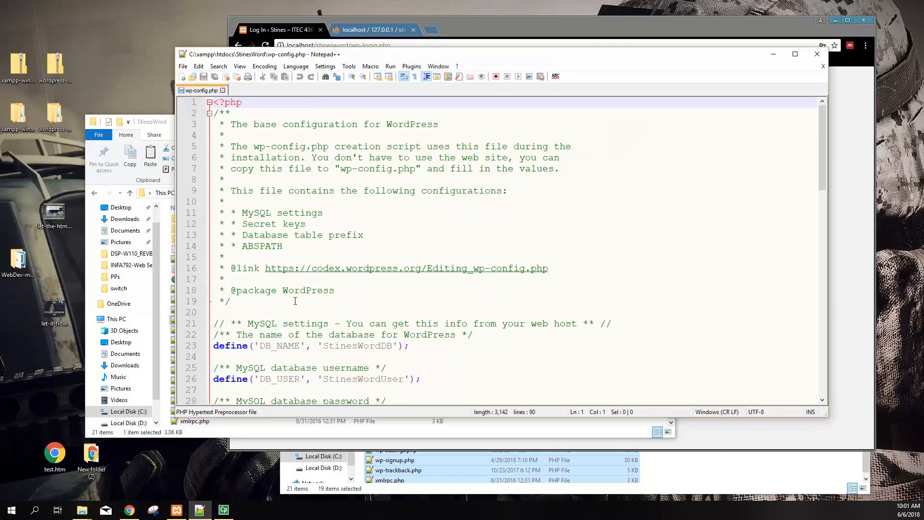
pyautogui.scroll(-5, 295, 300)
pyautogui.scroll(3, 366, 212)
pyautogui.scroll(2, 349, 264)
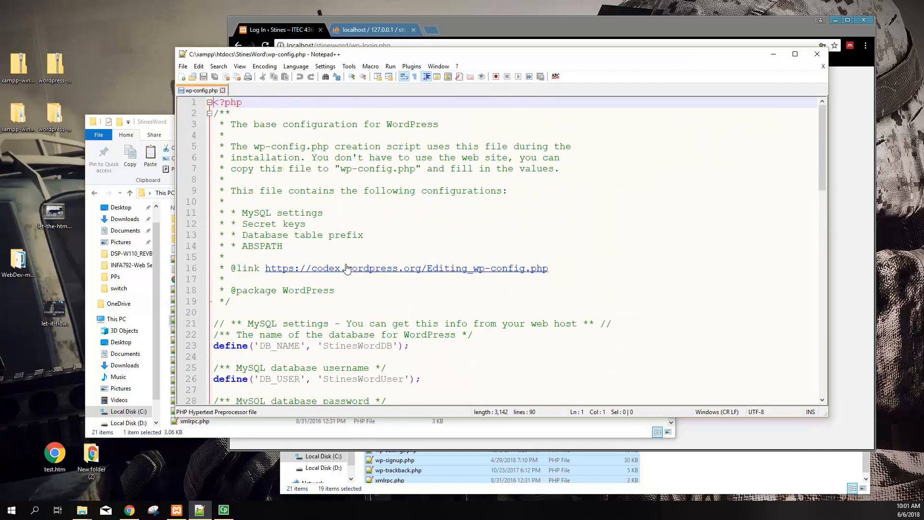
pyautogui.moveTo(226, 125); pyautogui.dragTo(231, 302)
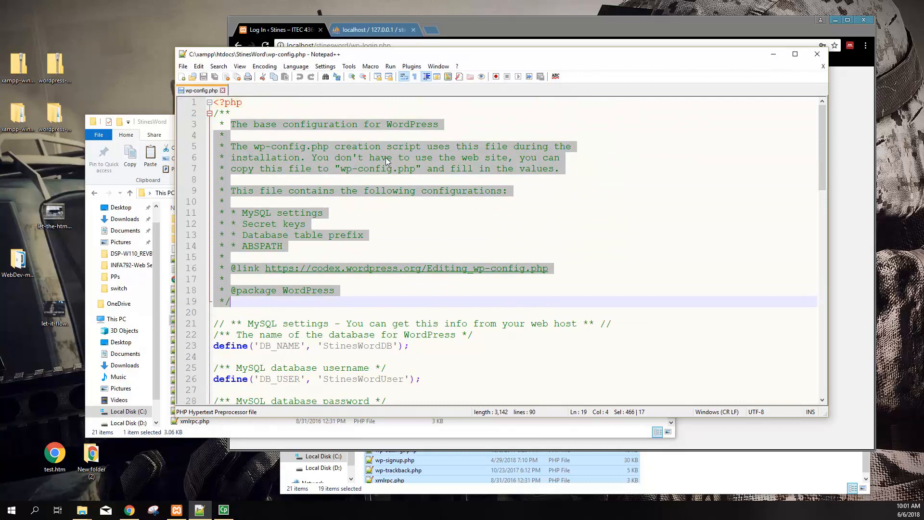
pyautogui.scroll(-2, 280, 213)
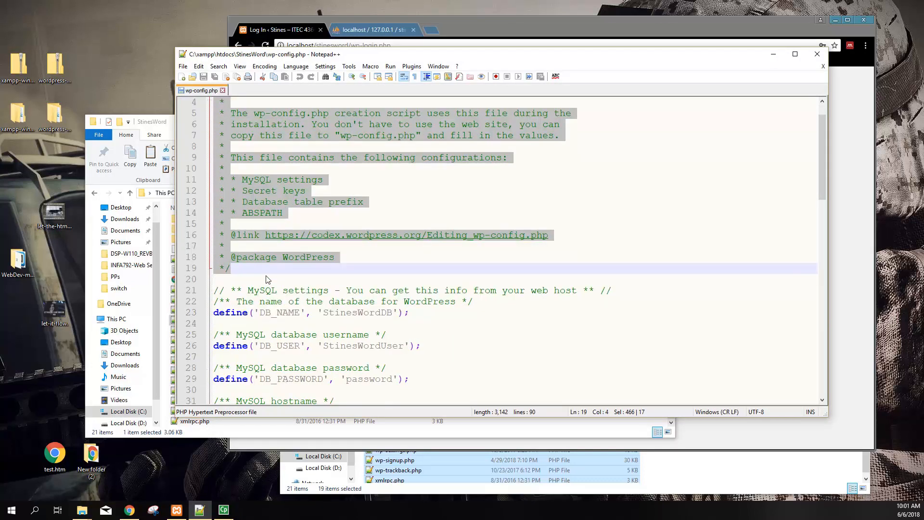
pyautogui.moveTo(306, 257); pyautogui.dragTo(466, 266)
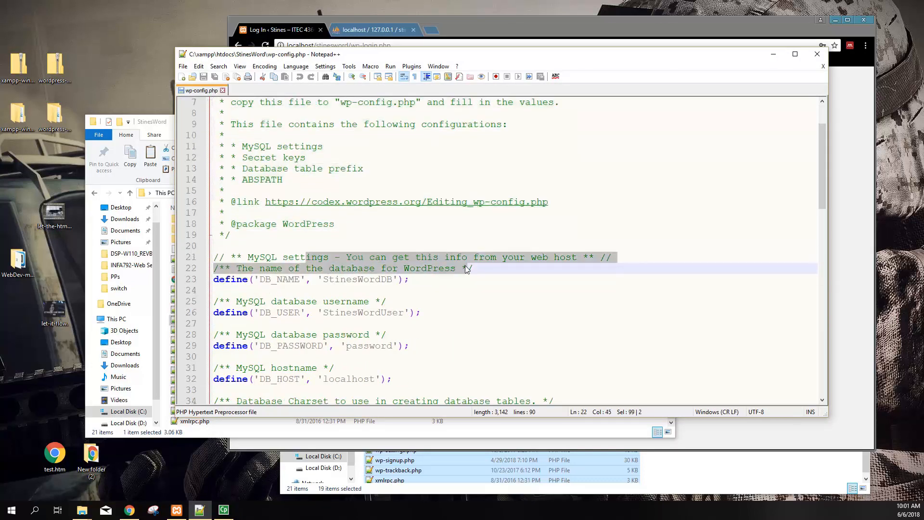
pyautogui.scroll(-3, 387, 299)
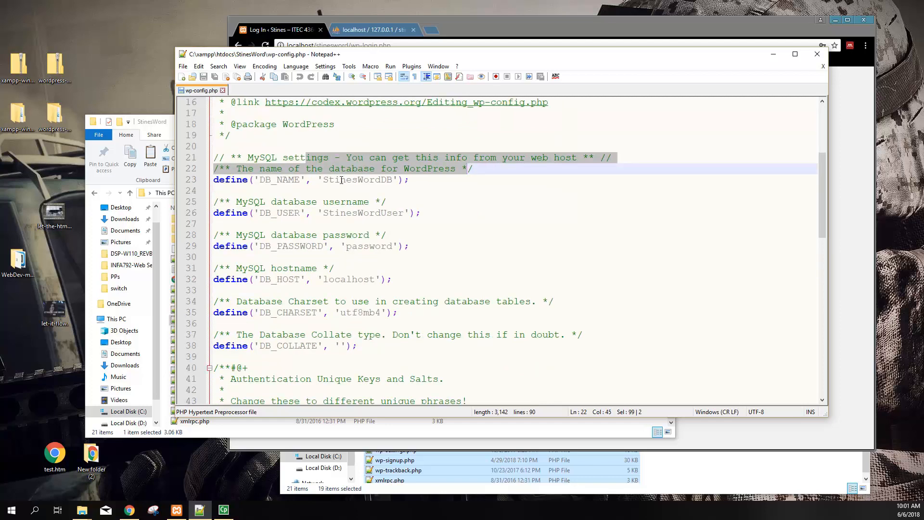
pyautogui.moveTo(390, 179); pyautogui.dragTo(329, 180)
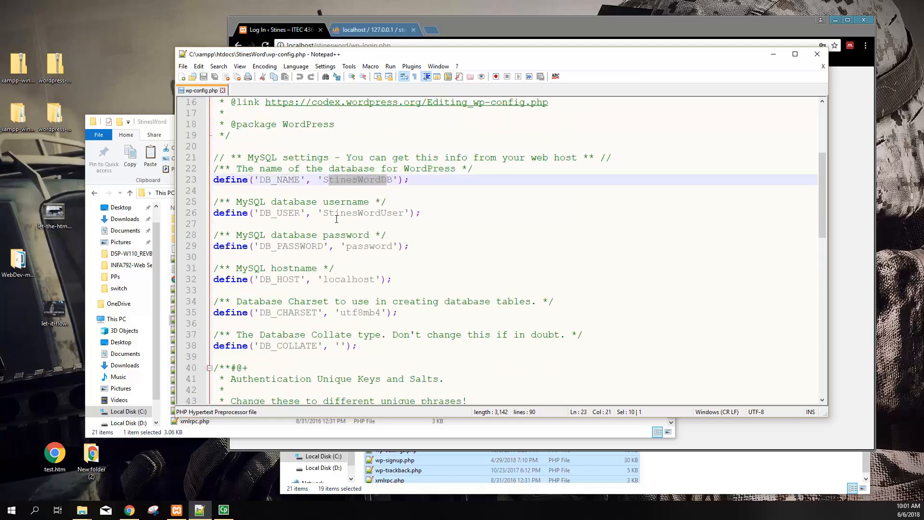
pyautogui.moveTo(394, 211); pyautogui.dragTo(336, 213)
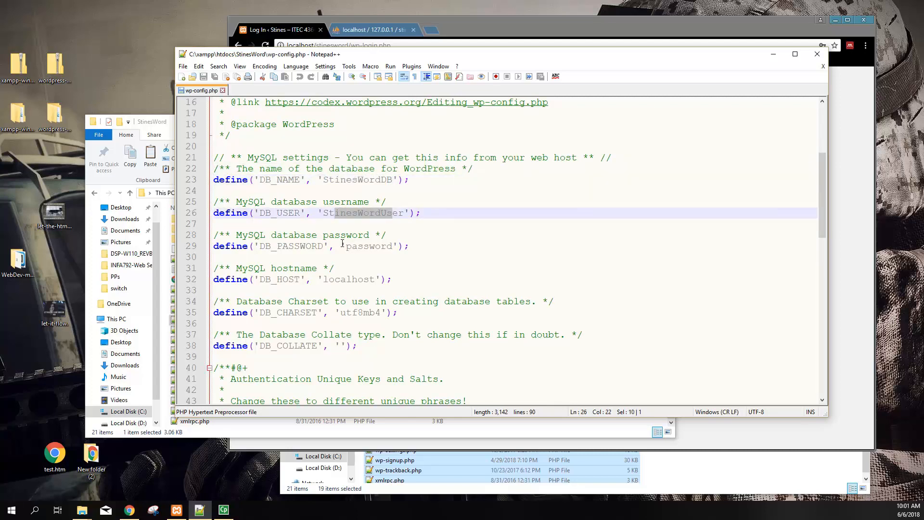
pyautogui.moveTo(386, 246); pyautogui.dragTo(351, 246)
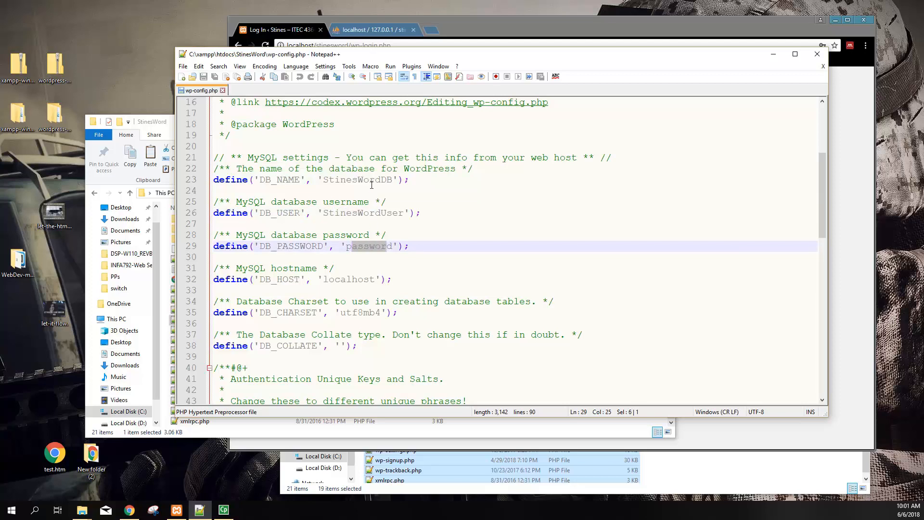
pyautogui.scroll(-4, 360, 309)
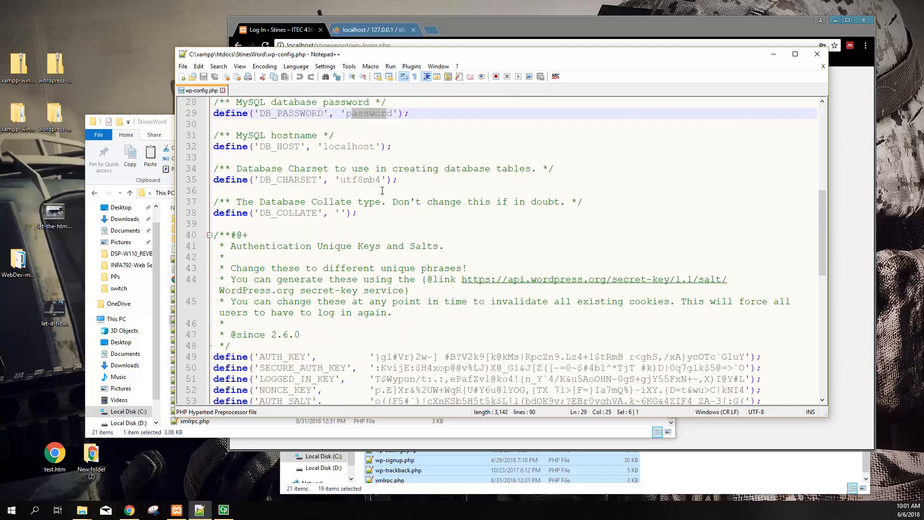
pyautogui.moveTo(271, 170); pyautogui.dragTo(423, 171)
pyautogui.moveTo(346, 180); pyautogui.dragTo(380, 180)
pyautogui.scroll(-5, 314, 289)
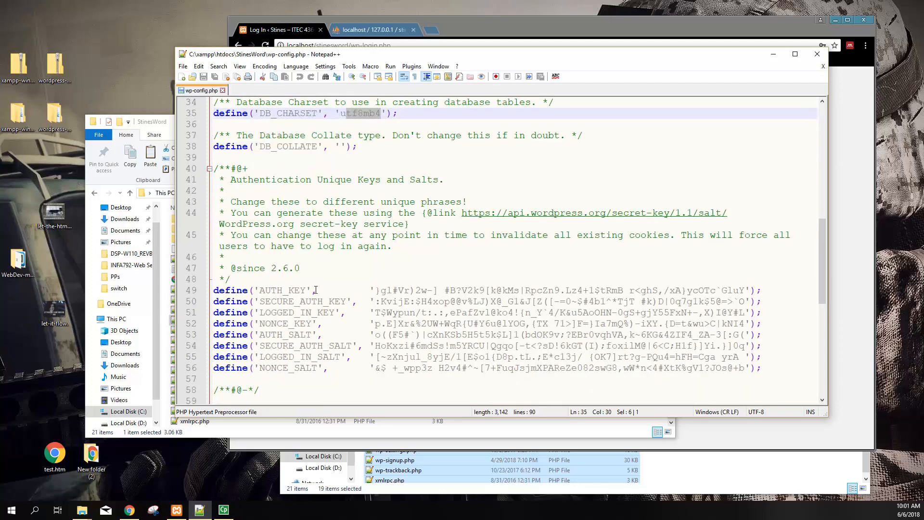
pyautogui.scroll(1, 279, 160)
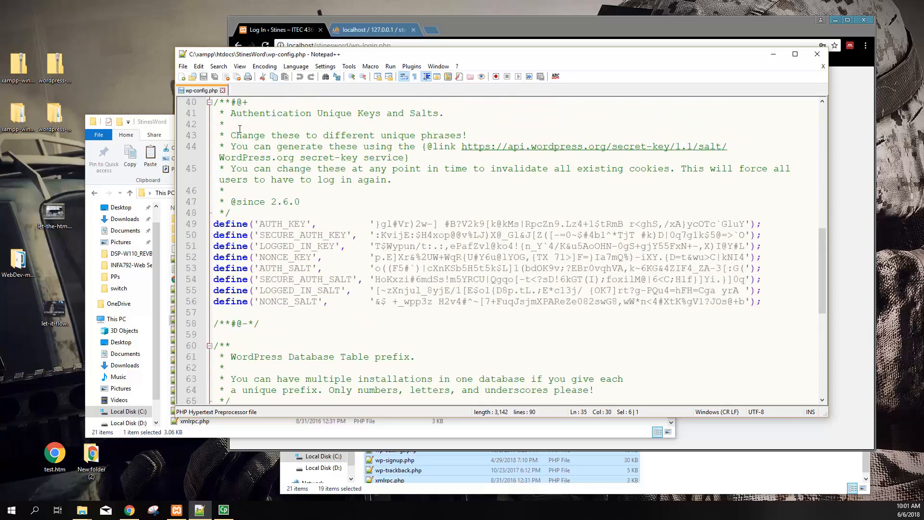
# Highlight the authentication keys and salts block and its eight values in wp-config.php
pyautogui.moveTo(214, 102); pyautogui.dragTo(566, 328)
pyautogui.click(403, 182)
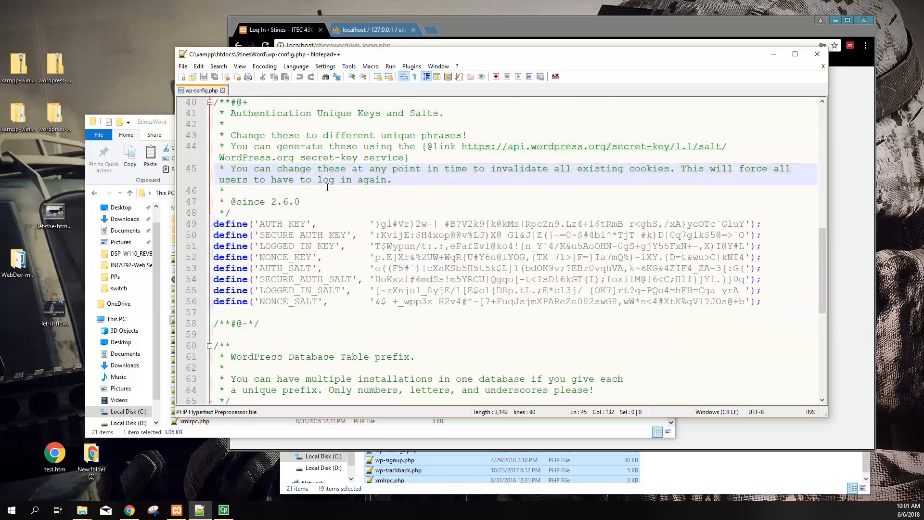
pyautogui.moveTo(375, 224); pyautogui.dragTo(745, 302)
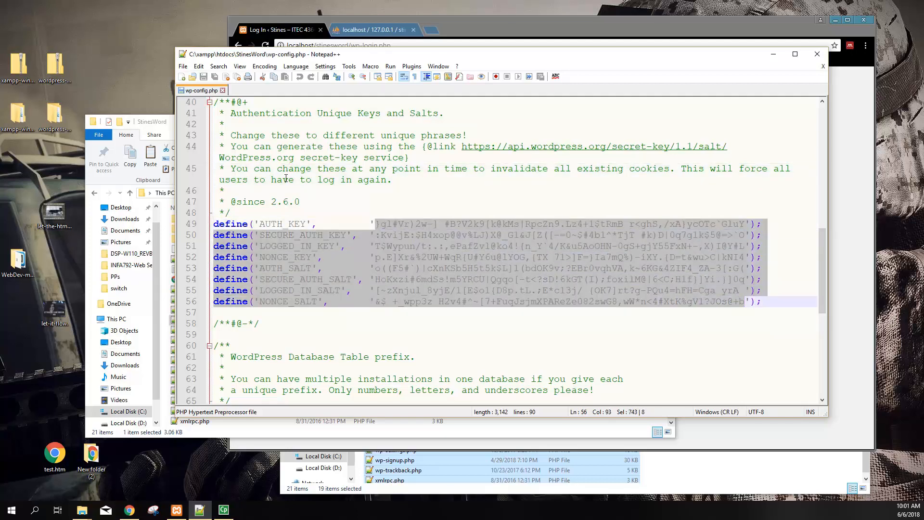
pyautogui.scroll(-6, 286, 181)
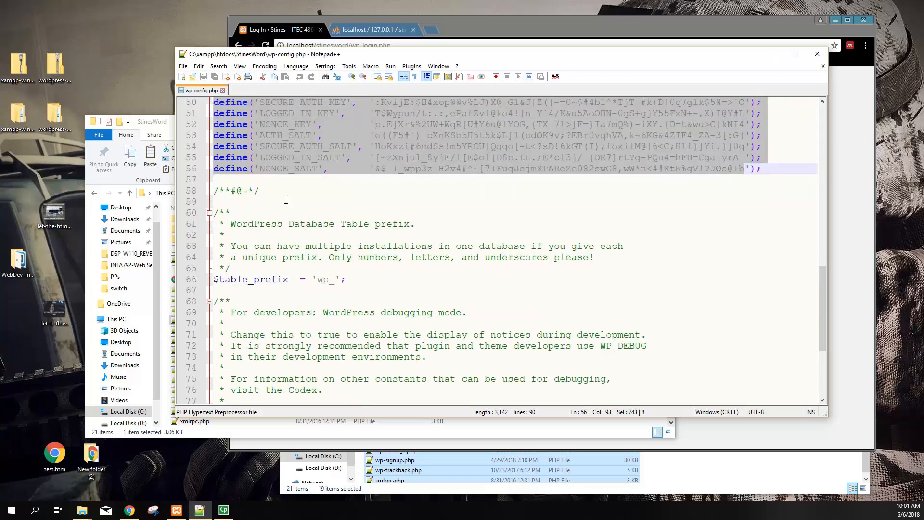
pyautogui.scroll(-1, 329, 128)
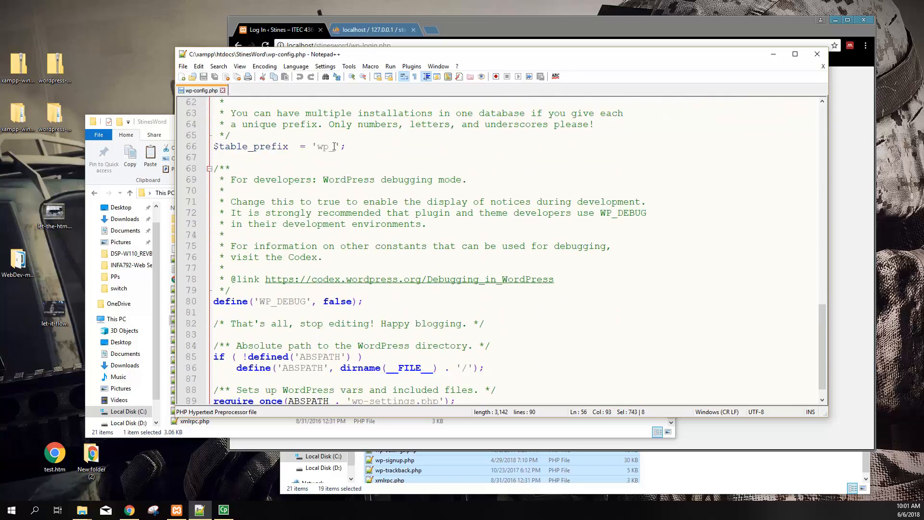
# Highlight the wp_ table prefix and the require_once line that loads wp-settings.php
pyautogui.moveTo(334, 146); pyautogui.dragTo(319, 146)
pyautogui.scroll(-1, 270, 271)
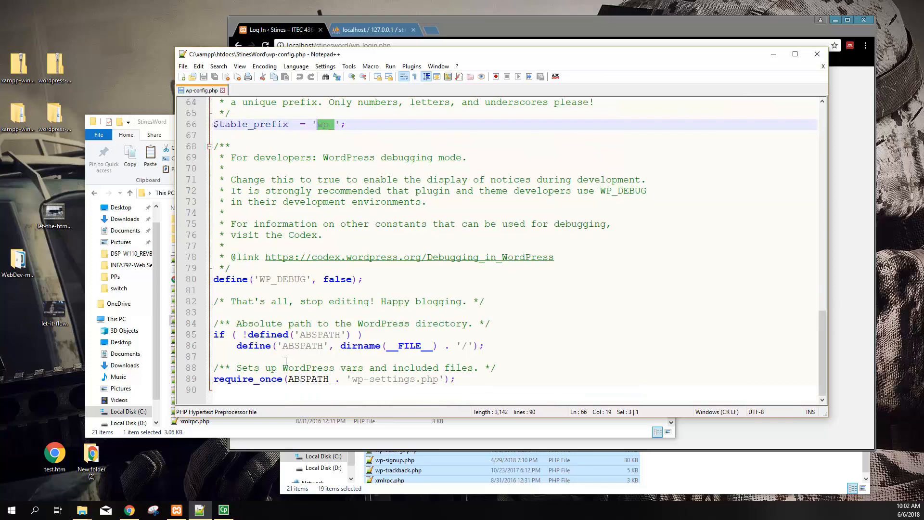
pyautogui.moveTo(231, 381); pyautogui.dragTo(458, 379)
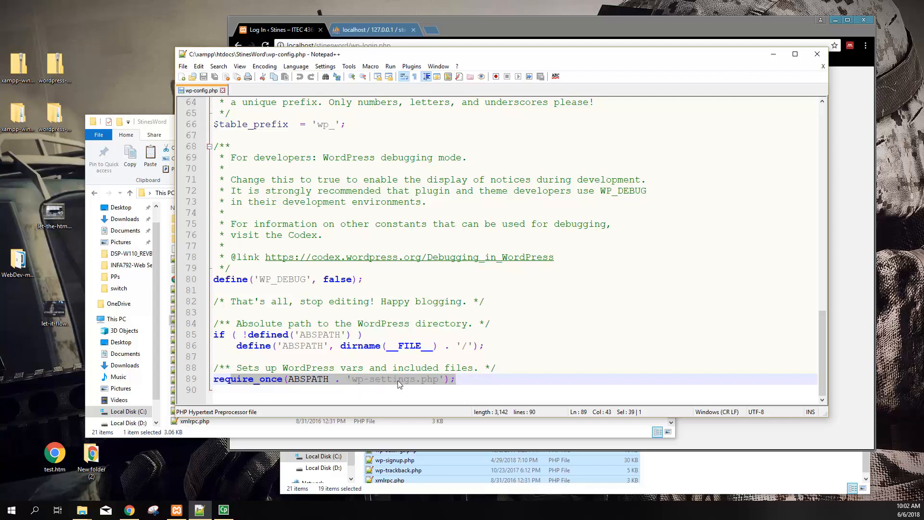
pyautogui.click(161, 124)
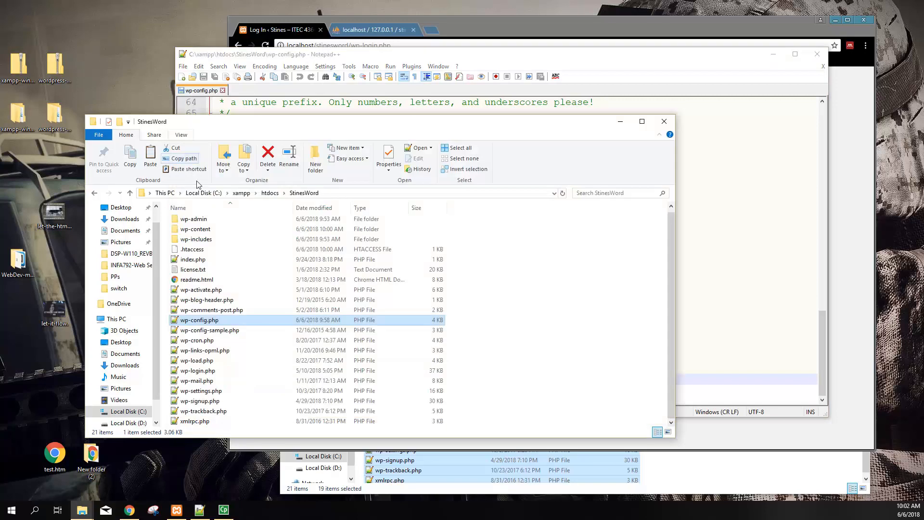
# Open wp-settings.php with Edit with Notepad++ from its context menu
pyautogui.rightClick(202, 391)
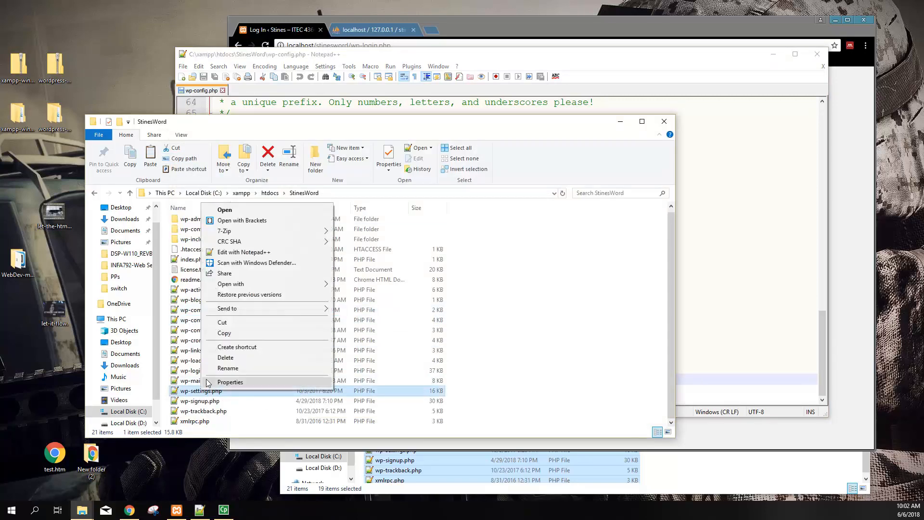
pyautogui.click(243, 253)
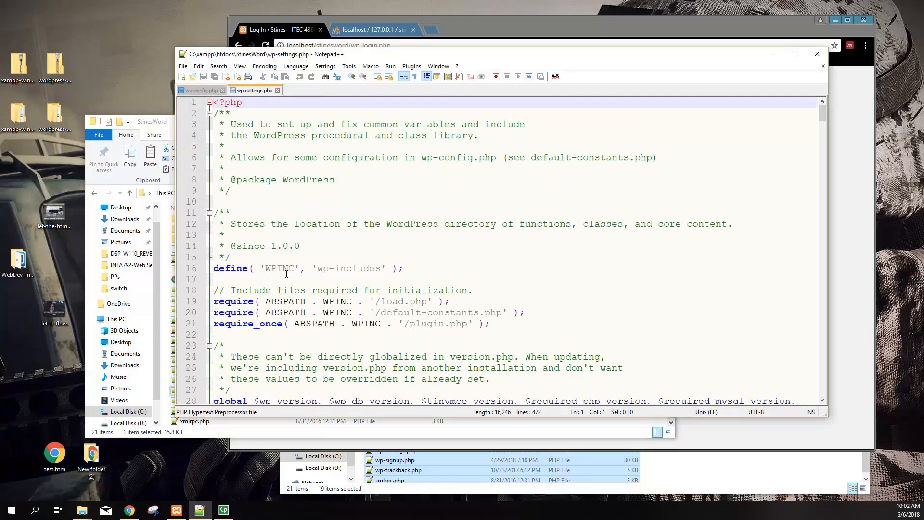
pyautogui.scroll(-4, 286, 274)
pyautogui.scroll(4, 284, 282)
pyautogui.moveTo(232, 125); pyautogui.dragTo(503, 137)
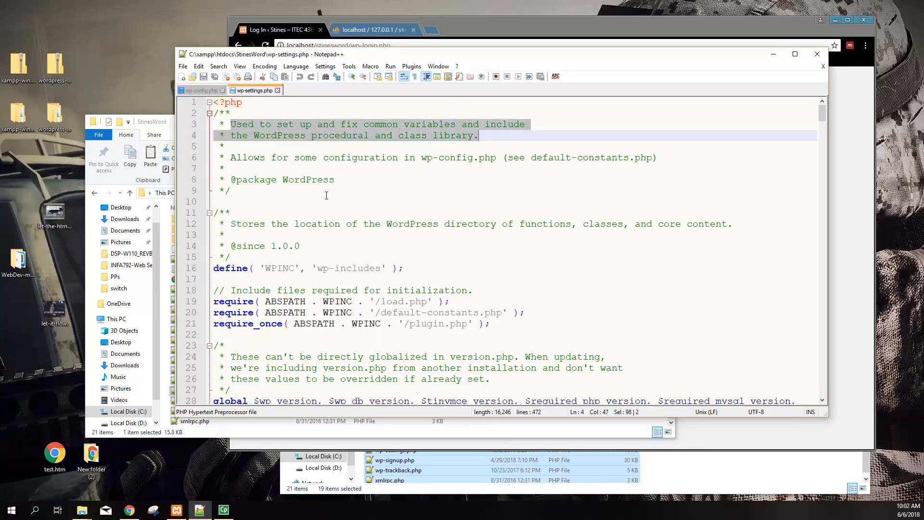
pyautogui.scroll(-1, 293, 265)
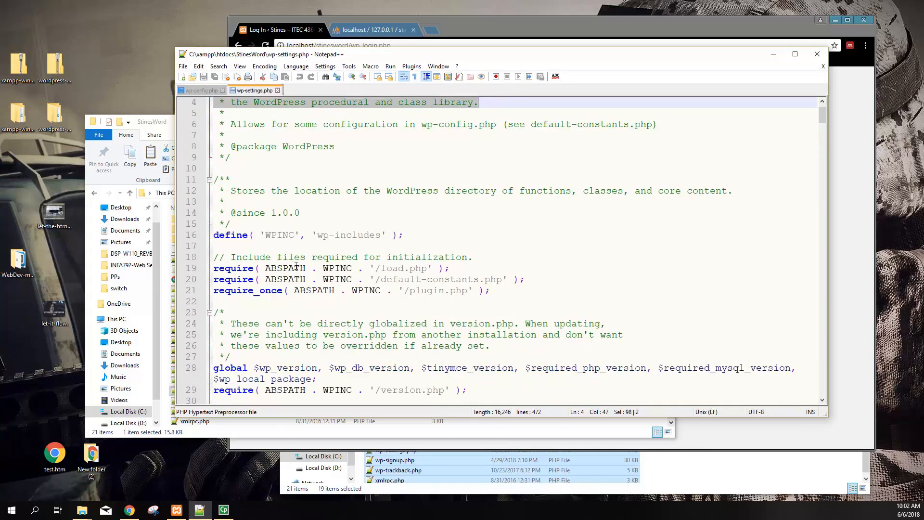
pyautogui.scroll(-2, 277, 302)
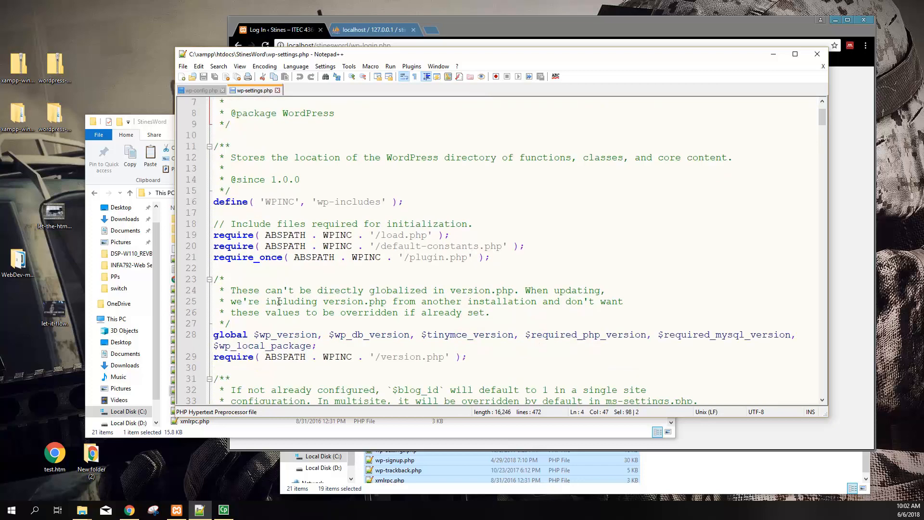
pyautogui.moveTo(318, 168); pyautogui.dragTo(381, 169)
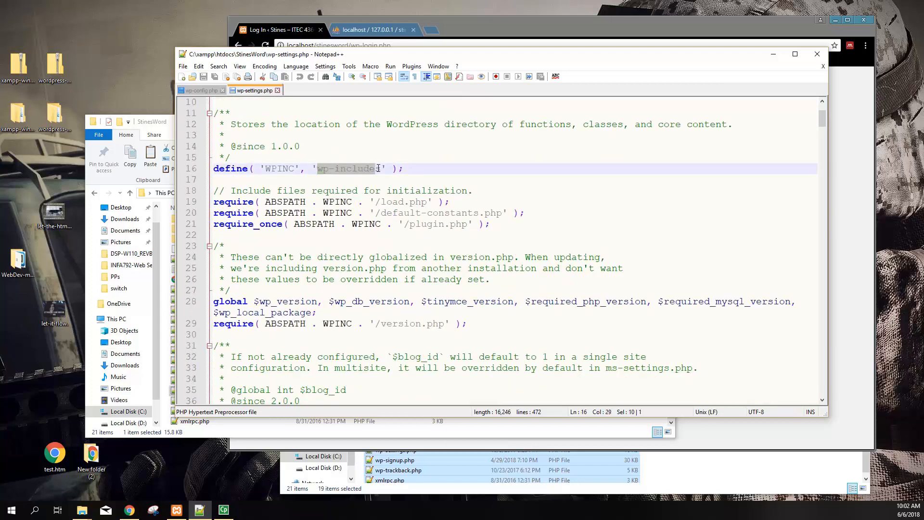
pyautogui.scroll(-1, 296, 287)
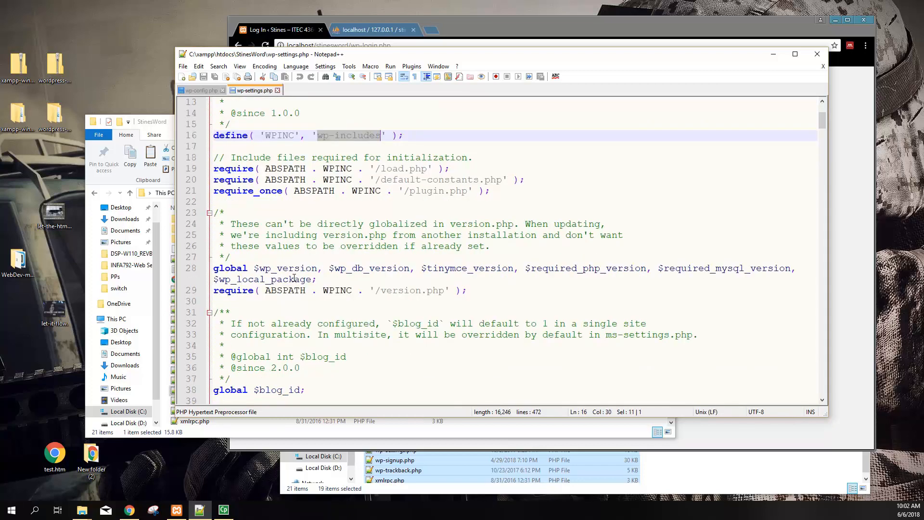
pyautogui.scroll(-8, 293, 278)
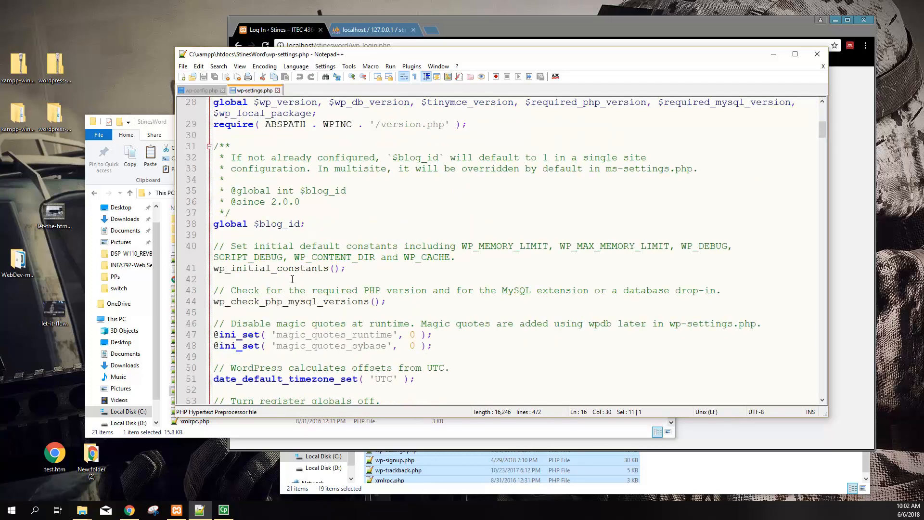
pyautogui.scroll(-5, 292, 279)
pyautogui.scroll(-14, 292, 285)
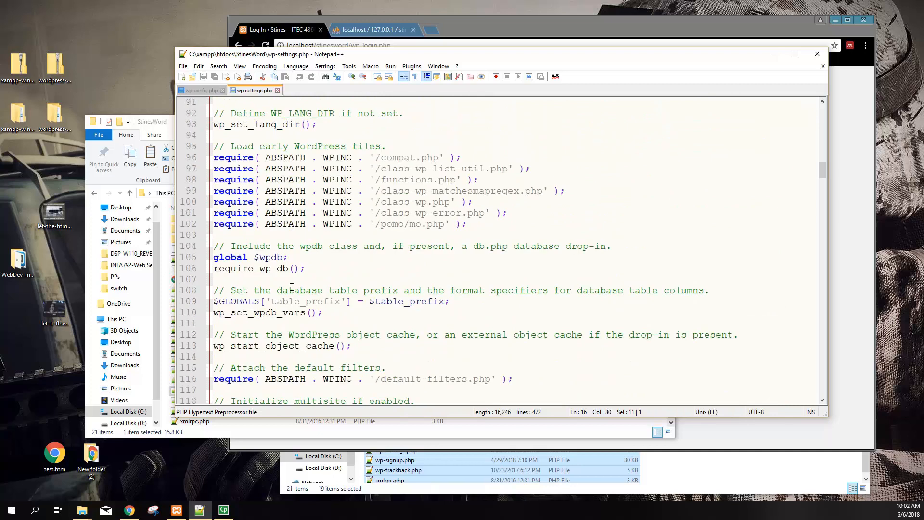
pyautogui.moveTo(236, 146); pyautogui.dragTo(510, 226)
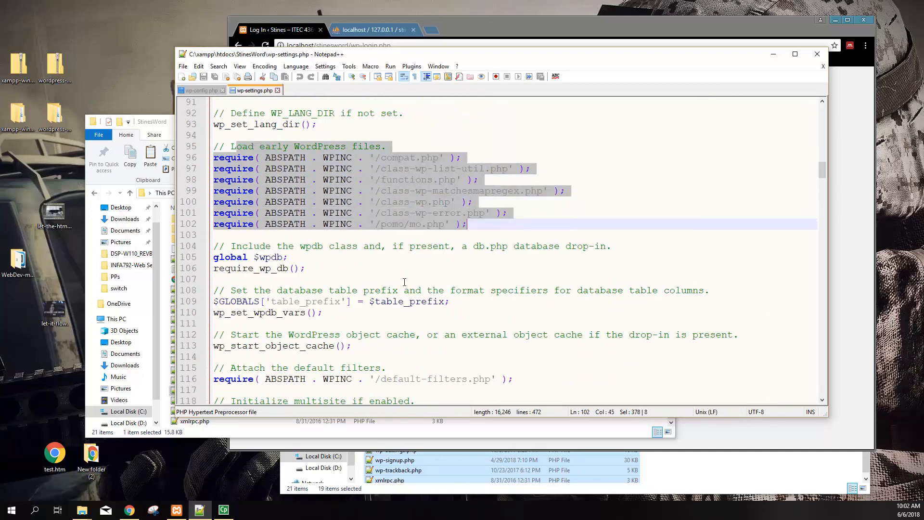
pyautogui.scroll(-8, 444, 257)
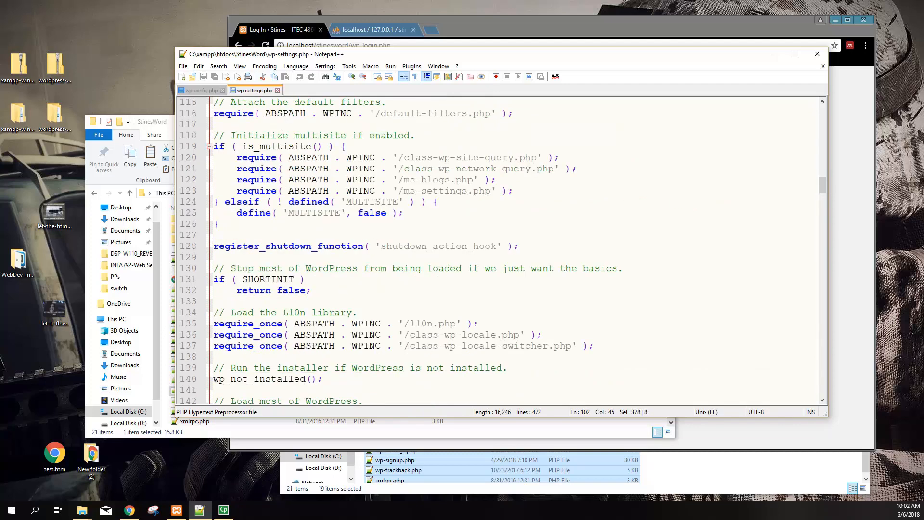
pyautogui.click(225, 135)
pyautogui.hotkey('shift', 'Down')
pyautogui.hotkey('shift', 'Down')
pyautogui.hotkey('shift', 'Down')
pyautogui.hotkey('shift', 'Down')
pyautogui.hotkey('shift', 'Down')
pyautogui.hotkey('shift', 'Down')
pyautogui.hotkey('shift', 'Down')
pyautogui.hotkey('shift', 'Down')
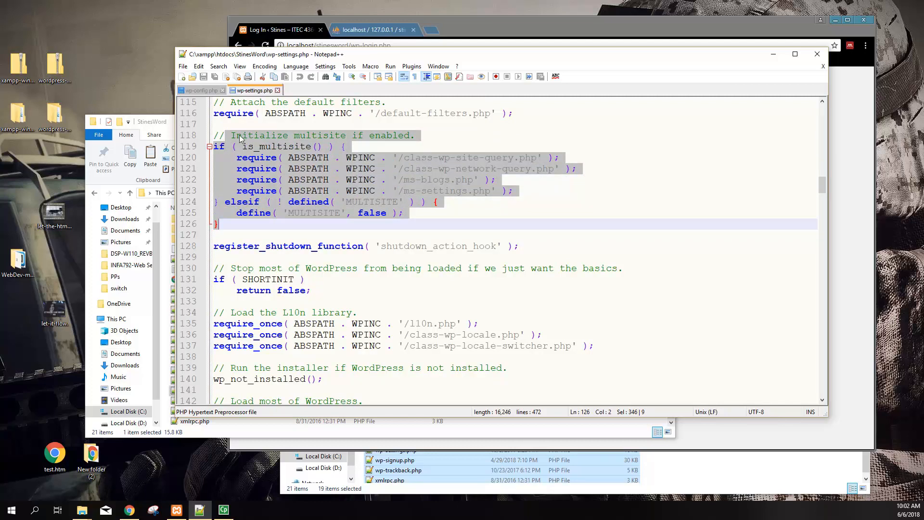
pyautogui.moveTo(232, 135); pyautogui.dragTo(415, 136)
pyautogui.moveTo(243, 146); pyautogui.dragTo(323, 147)
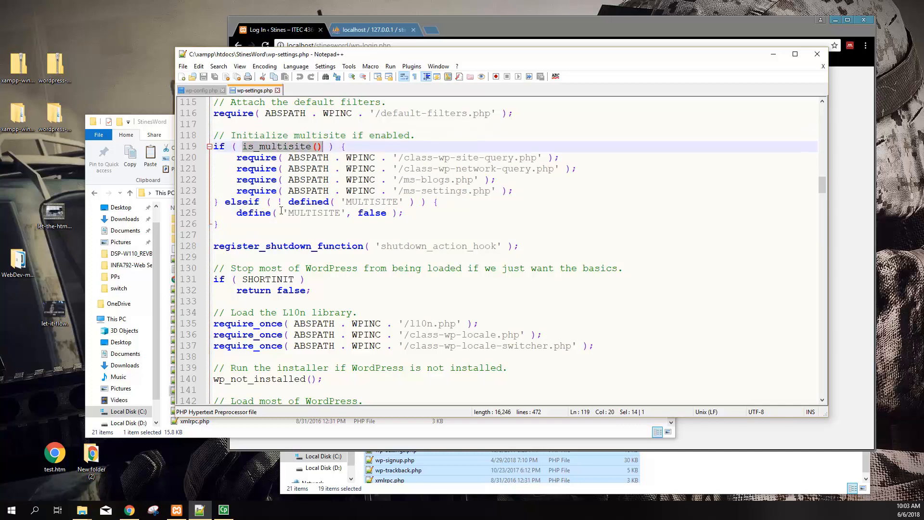
pyautogui.scroll(-13, 282, 210)
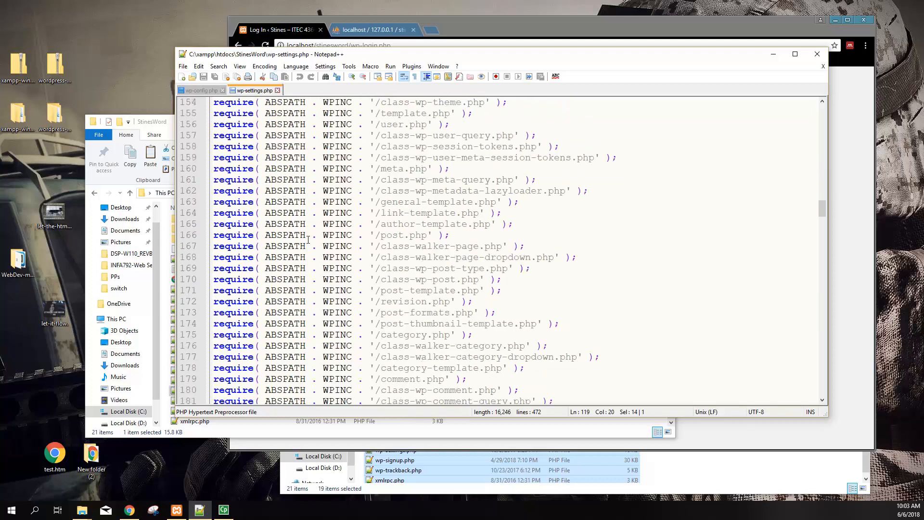
pyautogui.scroll(6, 305, 235)
pyautogui.moveTo(242, 169); pyautogui.dragTo(349, 169)
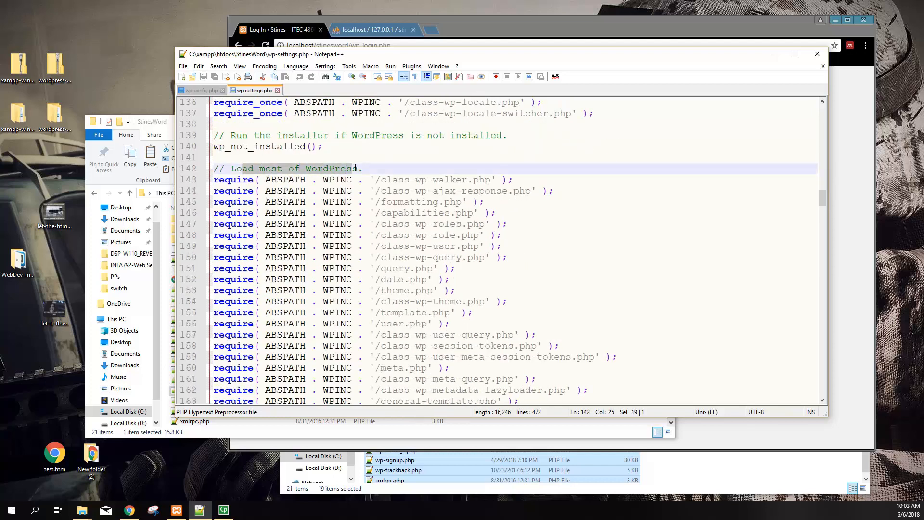
pyautogui.scroll(-7, 332, 231)
pyautogui.scroll(-12, 331, 231)
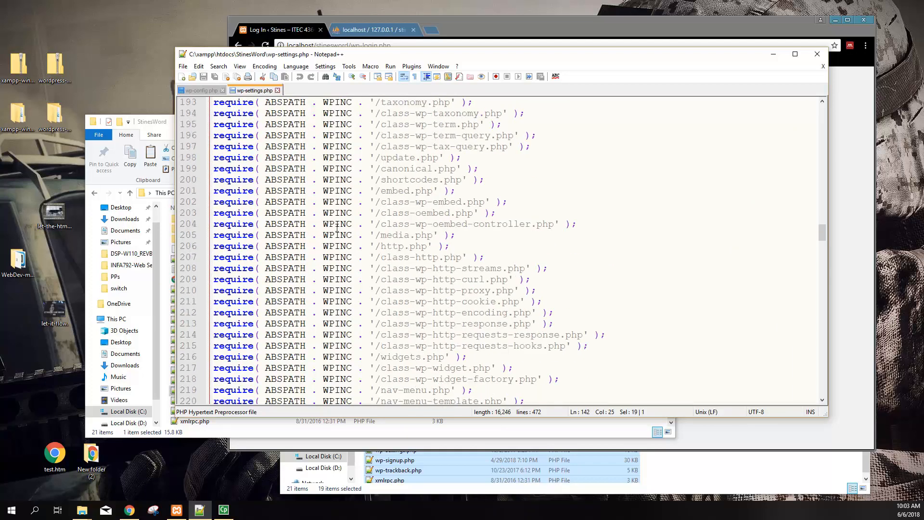
pyautogui.scroll(-13, 408, 248)
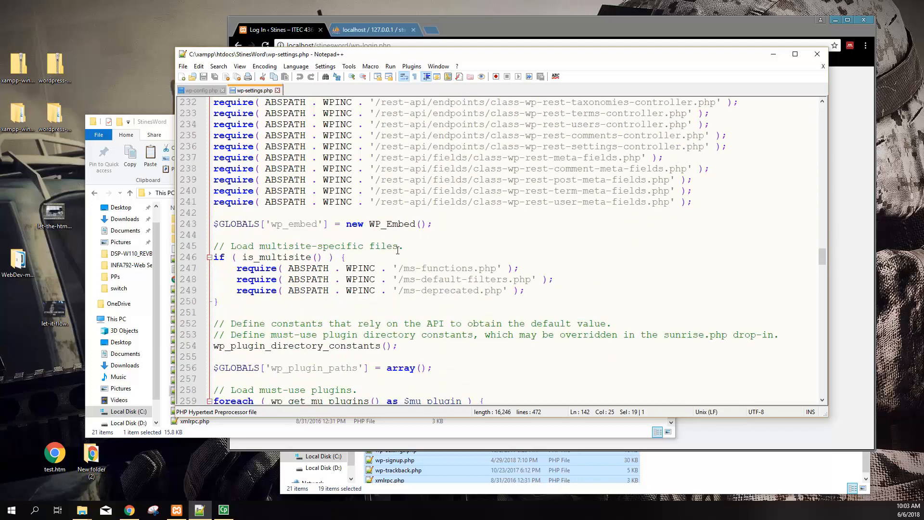
pyautogui.scroll(-1, 395, 250)
pyautogui.scroll(-20, 393, 263)
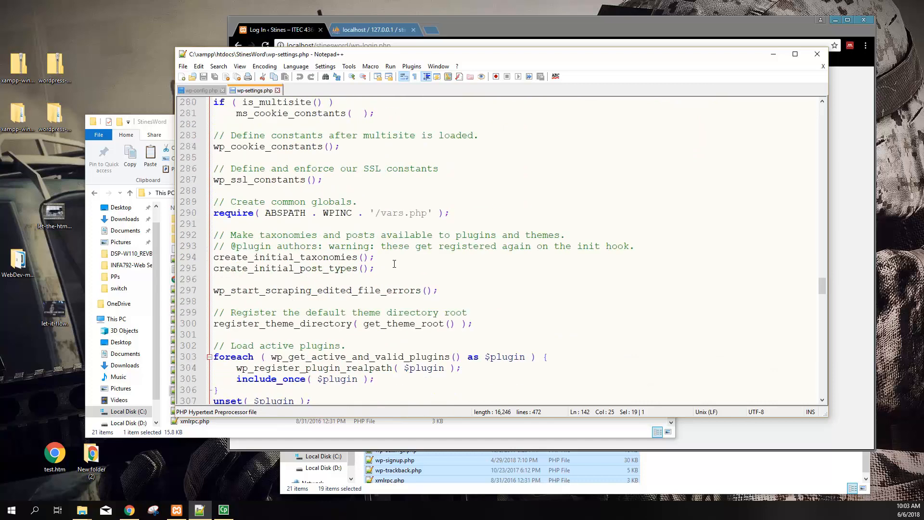
pyautogui.scroll(-20, 397, 266)
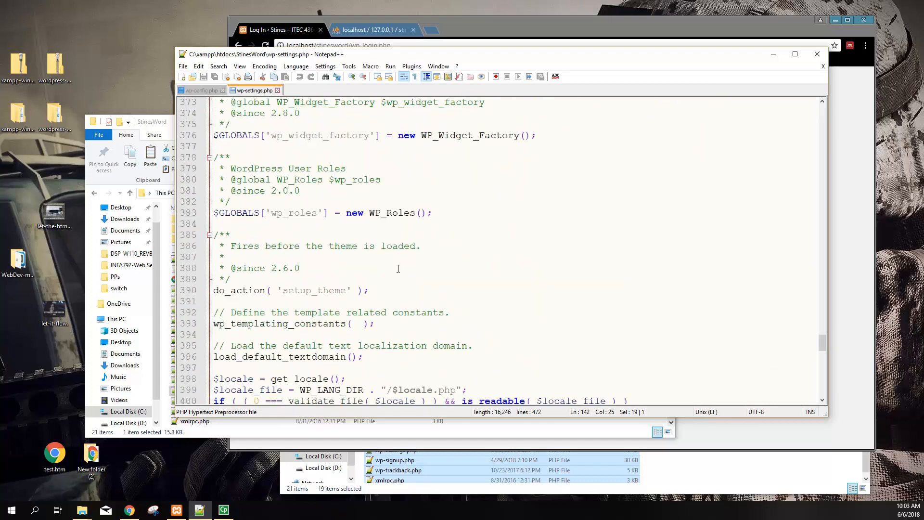
pyautogui.scroll(-6, 398, 268)
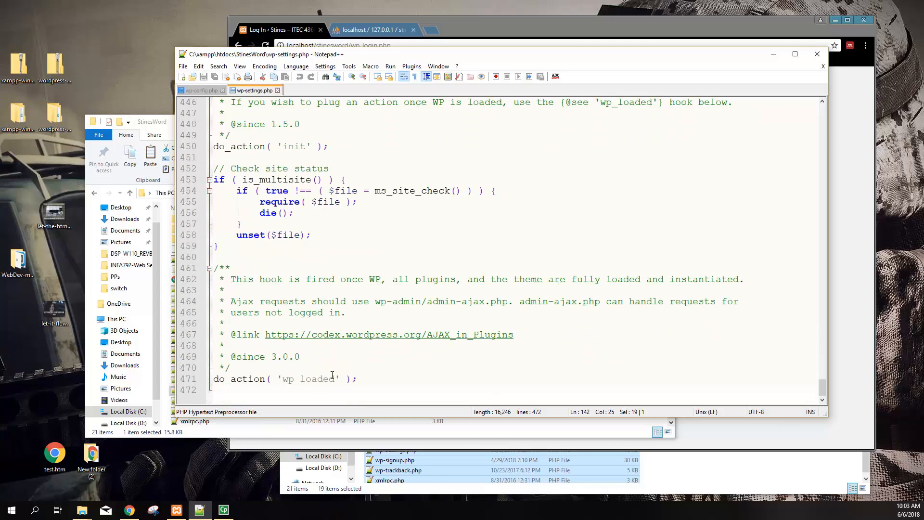
pyautogui.scroll(6, 311, 380)
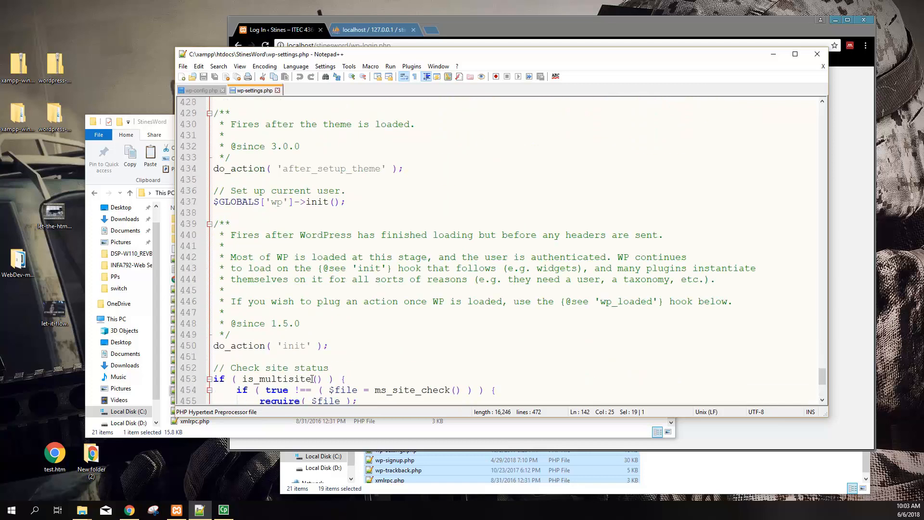
pyautogui.scroll(7, 312, 379)
pyautogui.scroll(7, 319, 370)
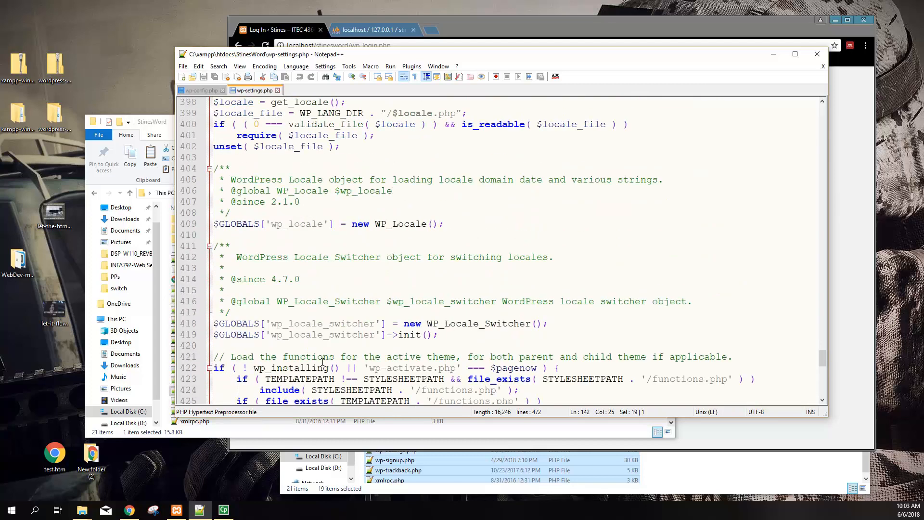
pyautogui.click(171, 125)
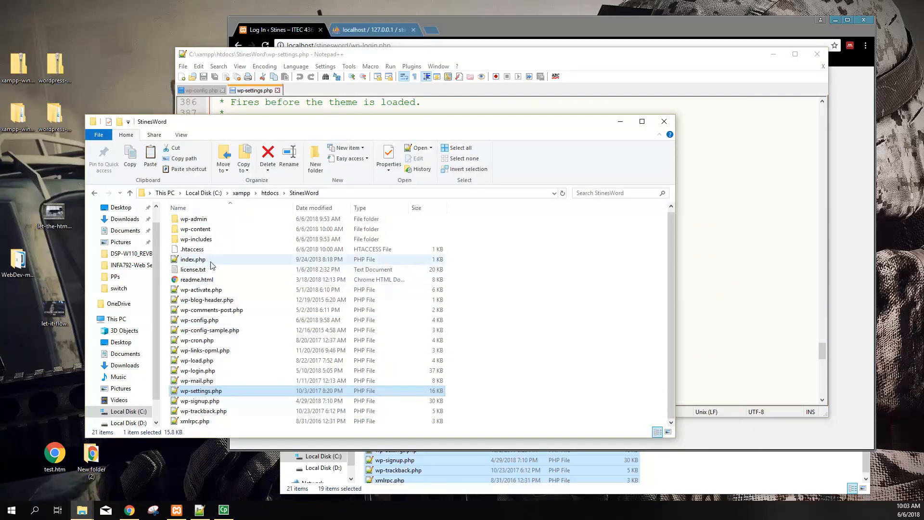
# Enter wp-includes and open default-constants.php with Edit with Notepad++
pyautogui.doubleClick(195, 241)
pyautogui.scroll(-20, 229, 375)
pyautogui.scroll(-9, 230, 381)
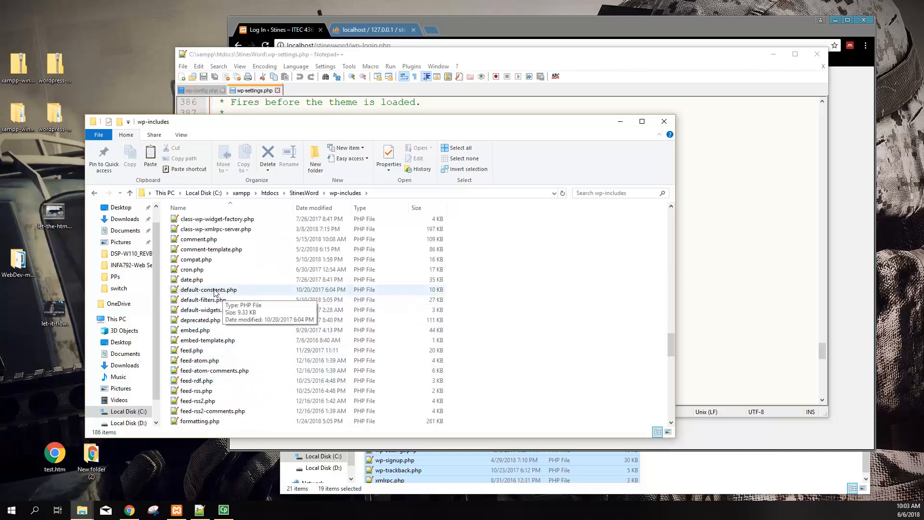
pyautogui.click(206, 292)
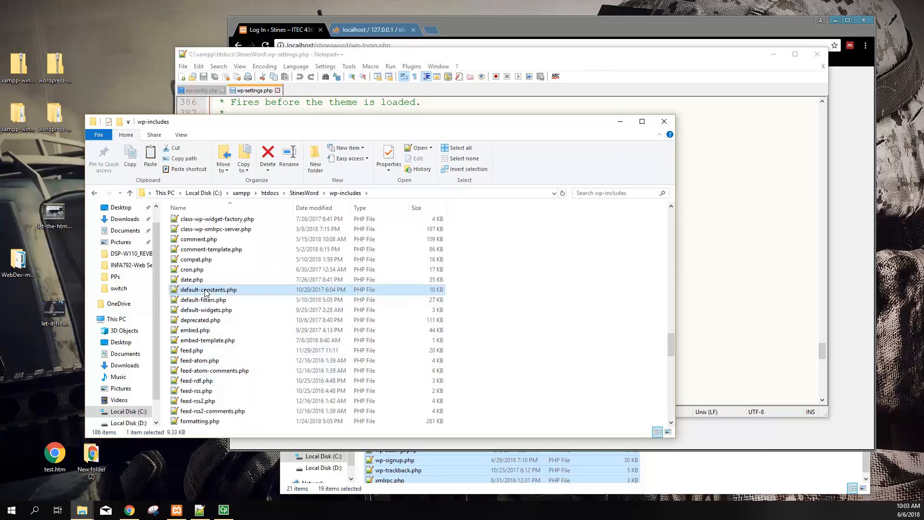
pyautogui.rightClick(206, 292)
pyautogui.click(237, 340)
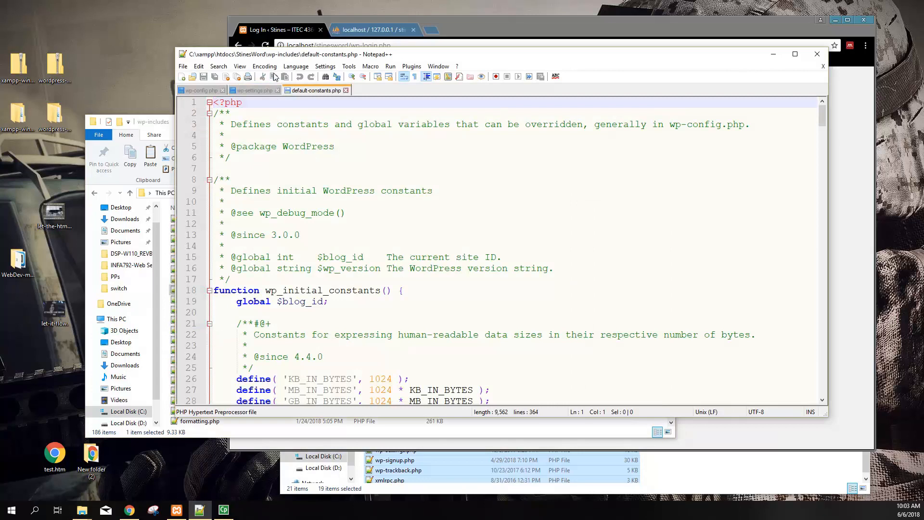
pyautogui.scroll(-3, 370, 282)
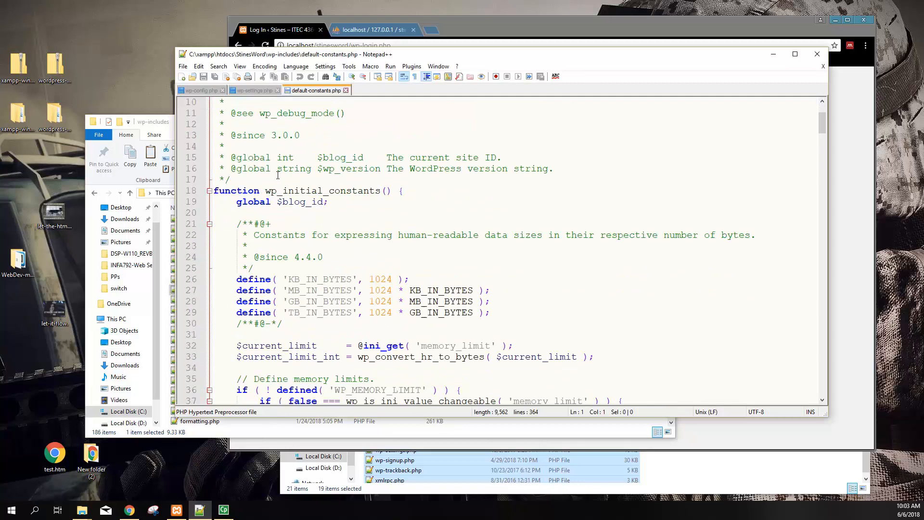
pyautogui.moveTo(277, 234); pyautogui.dragTo(306, 257)
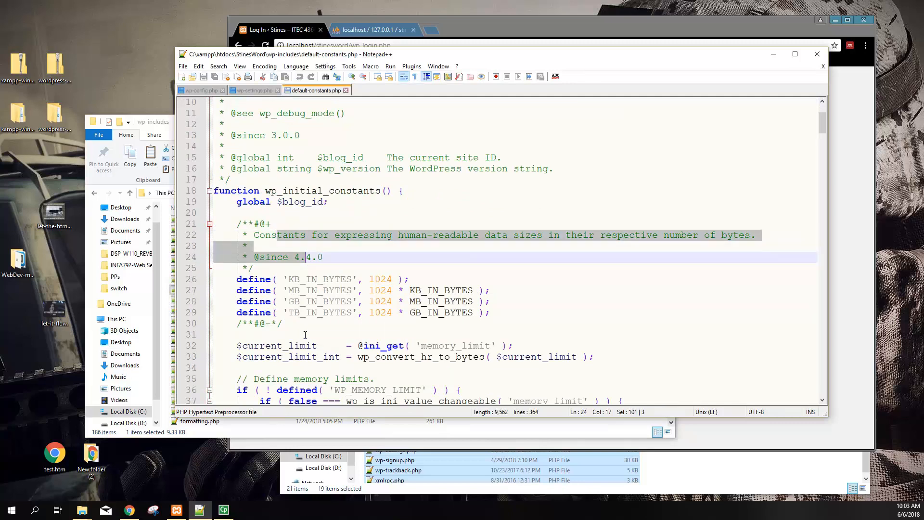
pyautogui.scroll(-2, 305, 335)
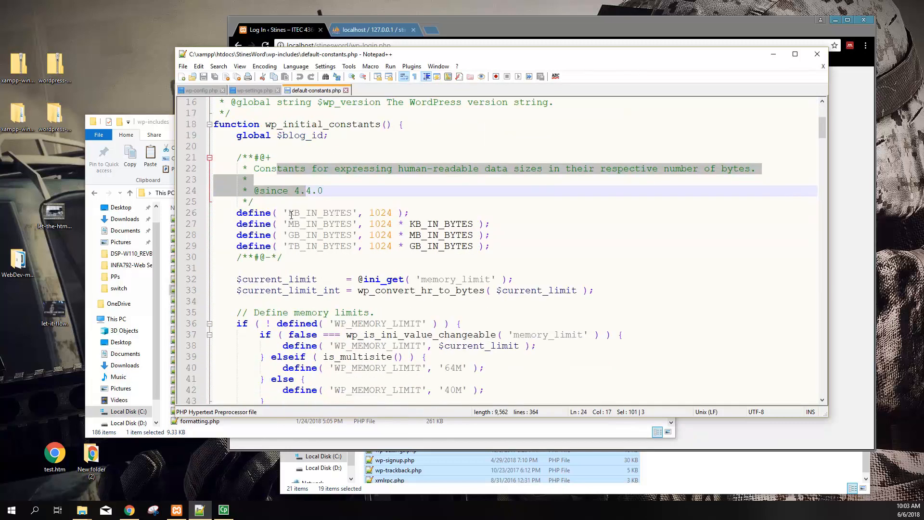
pyautogui.moveTo(289, 213); pyautogui.dragTo(357, 246)
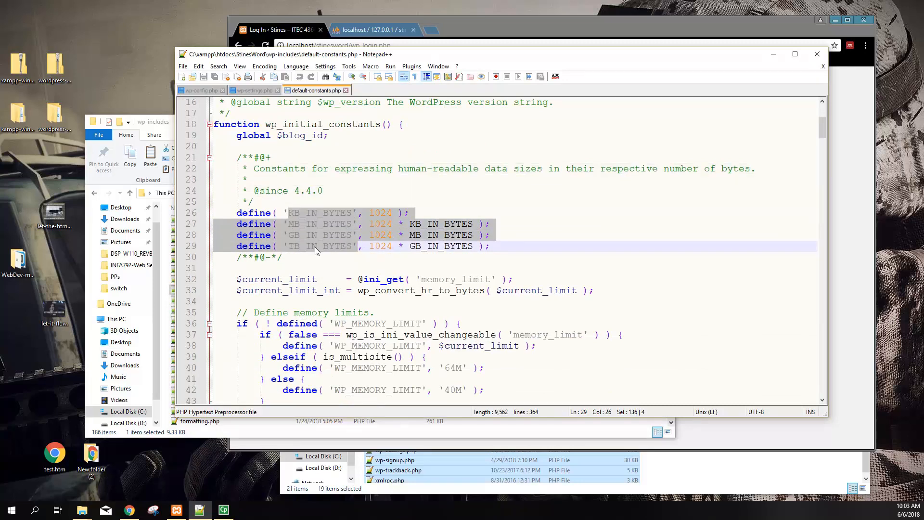
pyautogui.scroll(-9, 320, 348)
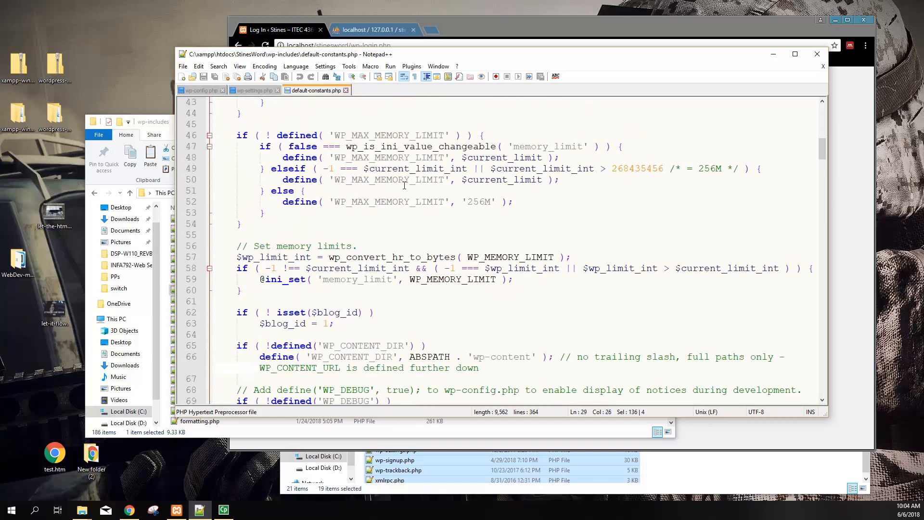
pyautogui.scroll(-17, 309, 312)
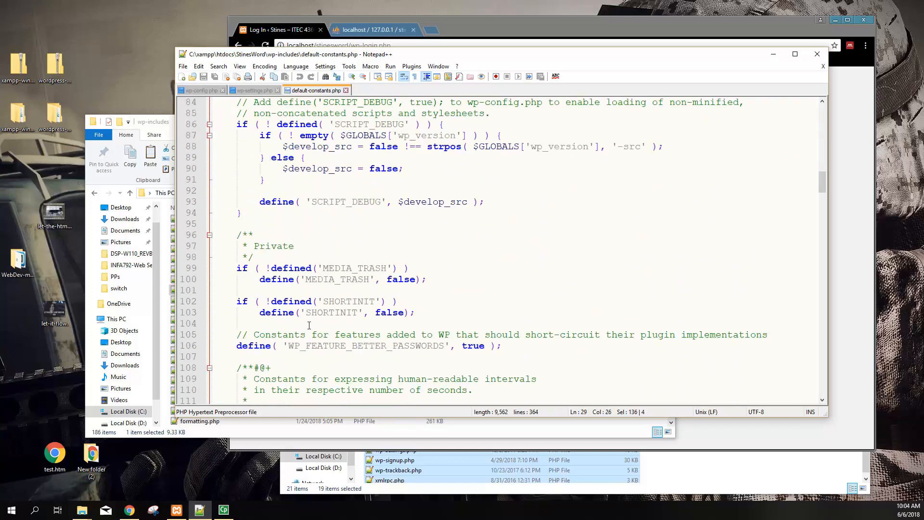
pyautogui.scroll(-7, 313, 327)
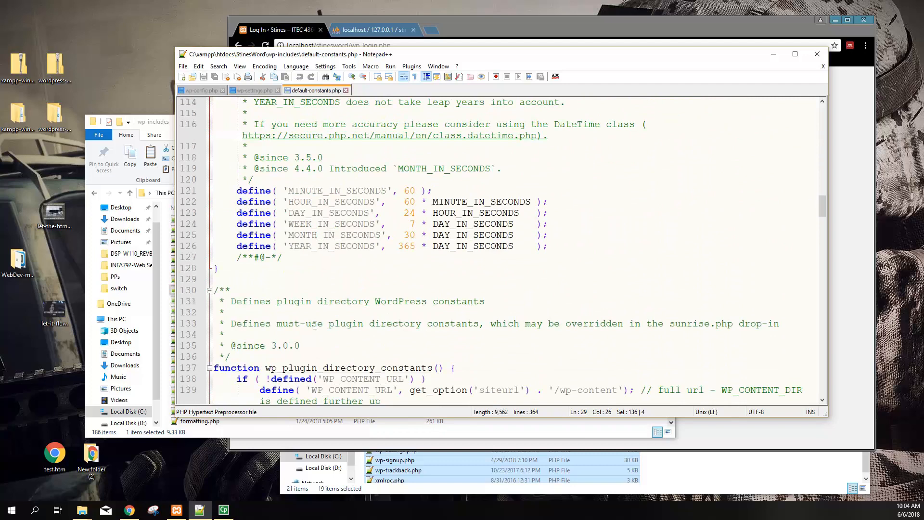
pyautogui.scroll(-8, 315, 326)
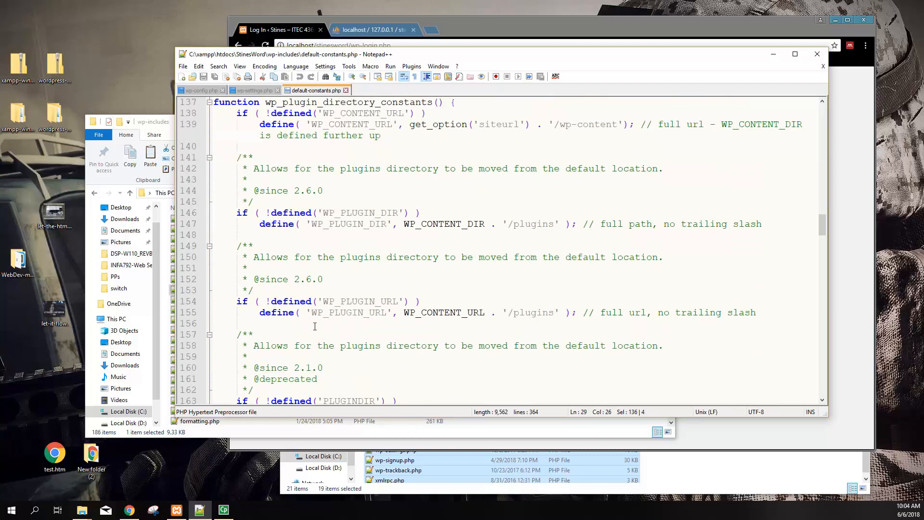
pyautogui.scroll(1, 330, 206)
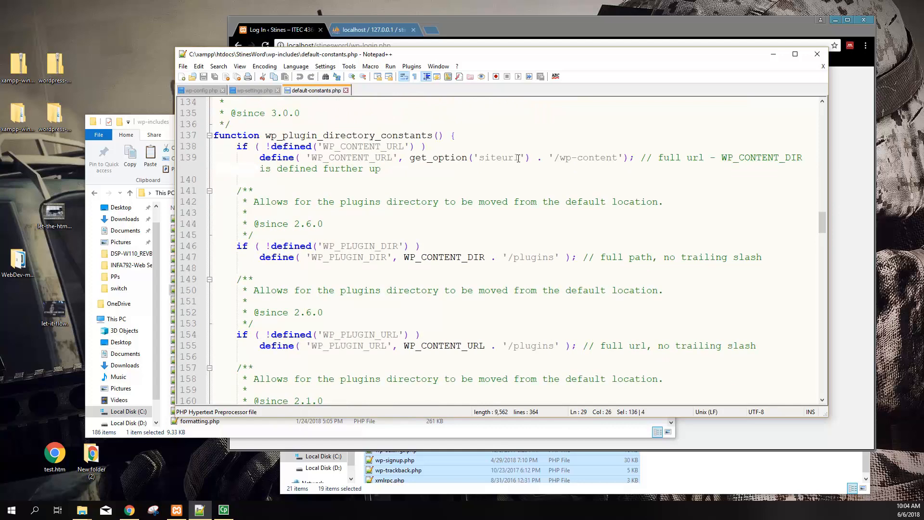
pyautogui.moveTo(553, 157); pyautogui.dragTo(619, 155)
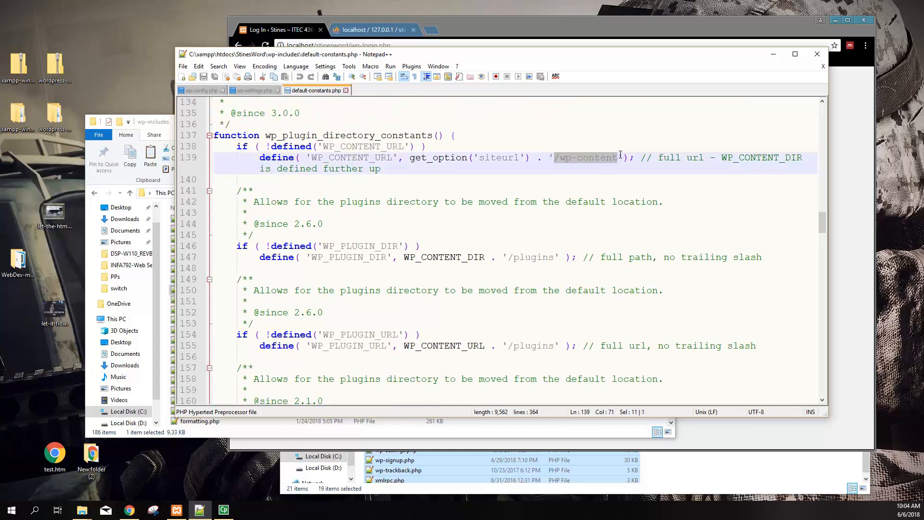
pyautogui.moveTo(509, 257); pyautogui.dragTo(561, 257)
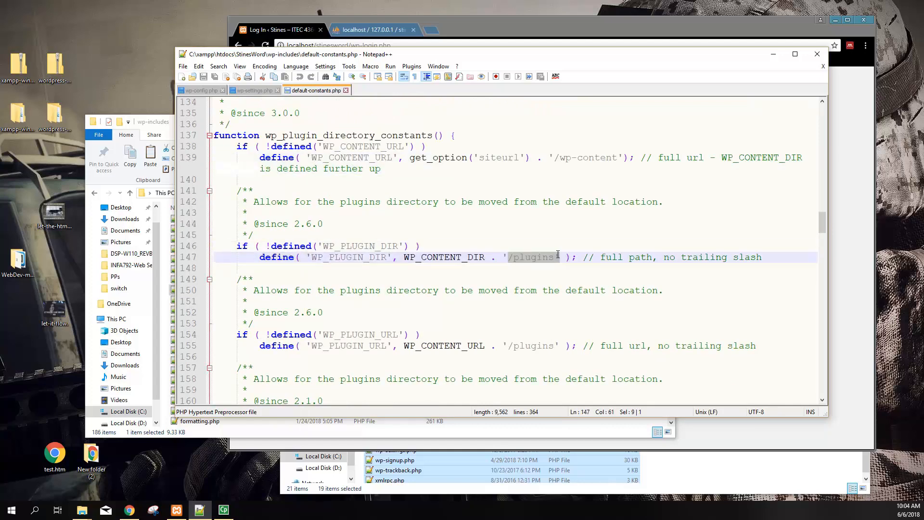
pyautogui.moveTo(515, 343); pyautogui.dragTo(554, 342)
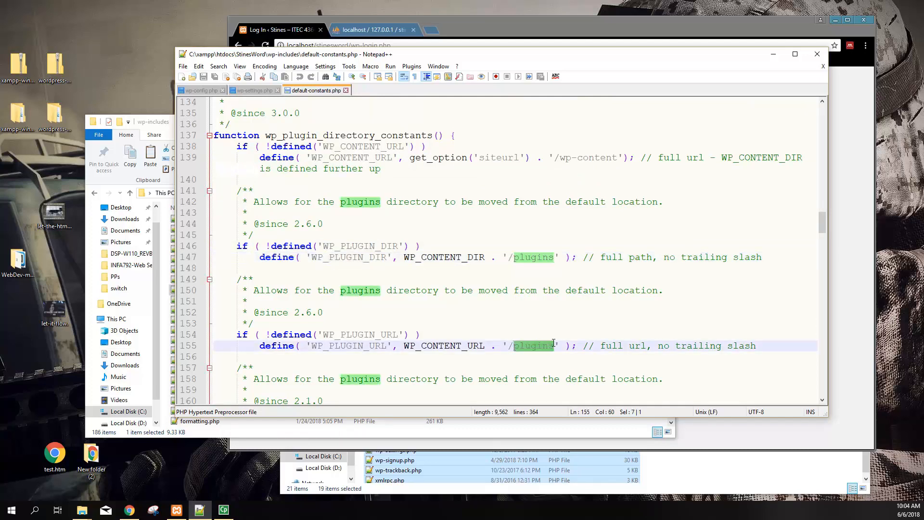
pyautogui.scroll(-3, 519, 347)
pyautogui.scroll(2, 516, 341)
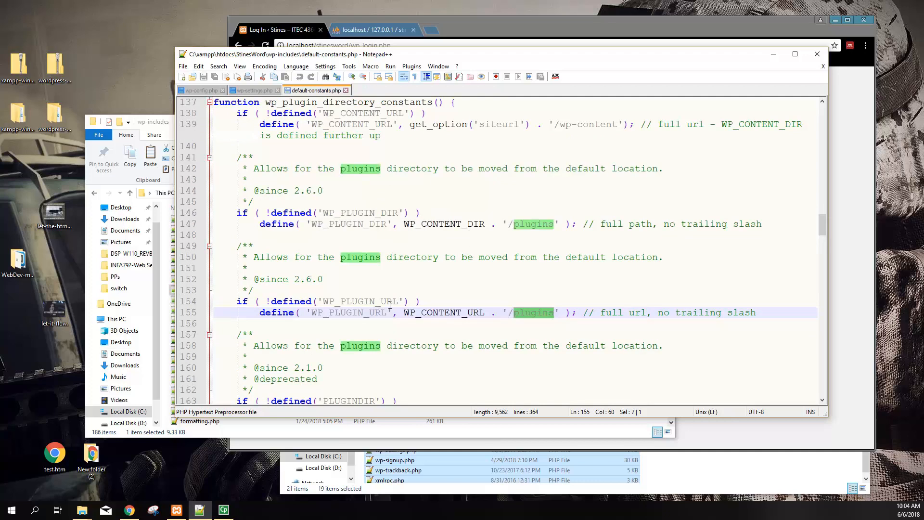
# Navigate File Explorer from wp-includes up to StinesWord and into wp-content
pyautogui.click(159, 124)
pyautogui.scroll(10, 263, 288)
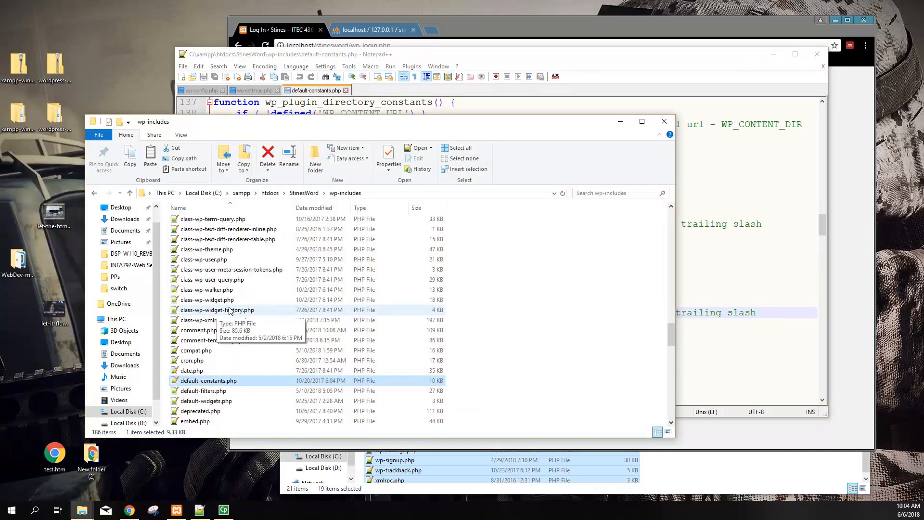
pyautogui.click(304, 193)
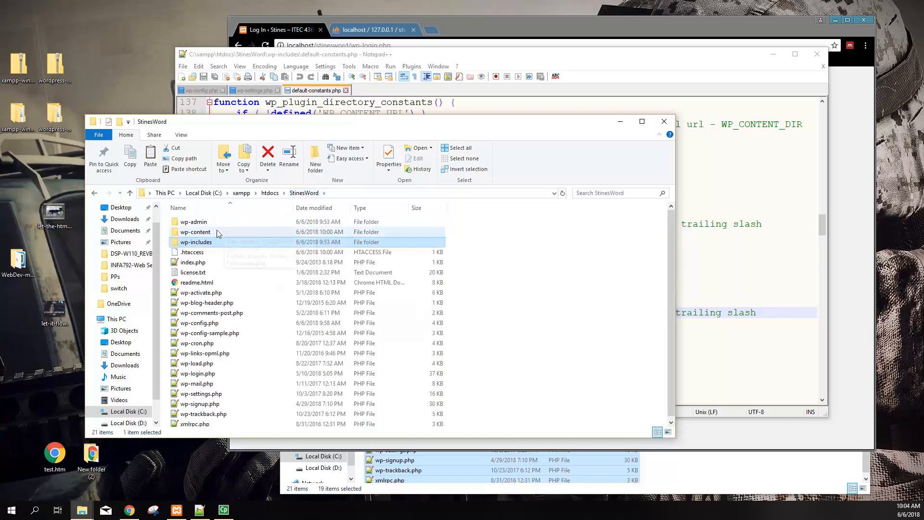
pyautogui.doubleClick(200, 233)
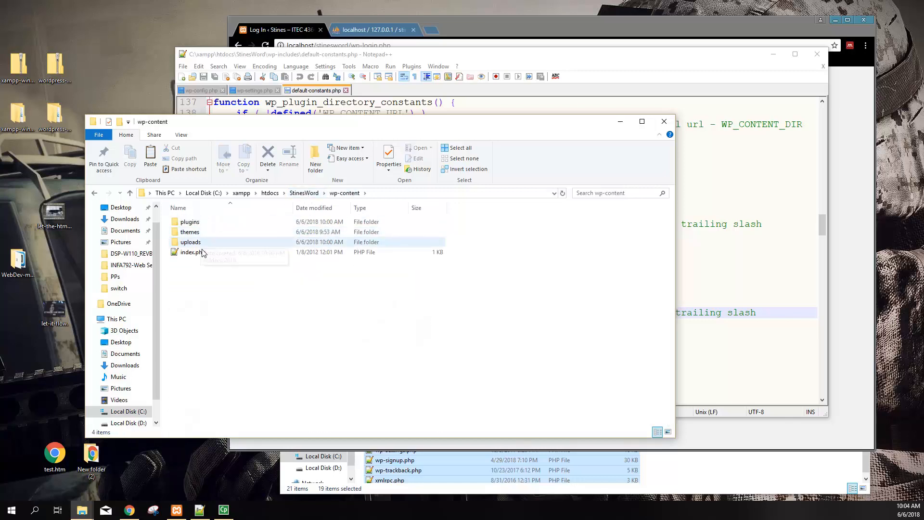
pyautogui.hotkey('alt', 'Left')
pyautogui.doubleClick(202, 246)
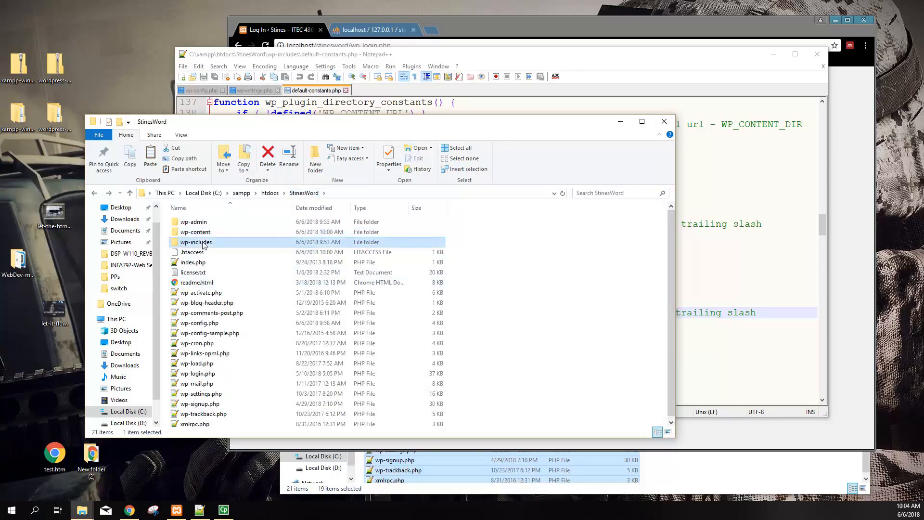
# Switch between the wp-content folder and default-constants.php in Notepad++, scrolling the code
pyautogui.click(747, 201)
pyautogui.click(166, 123)
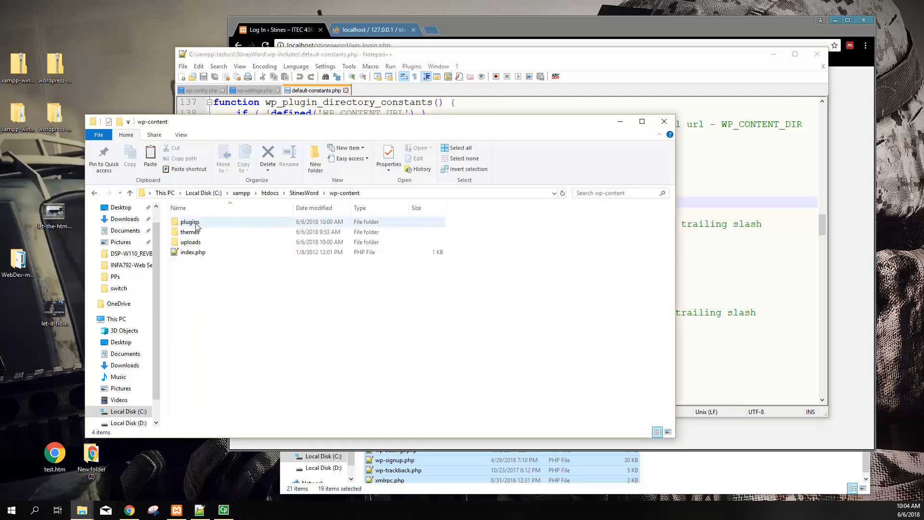
pyautogui.click(712, 247)
pyautogui.scroll(-2, 606, 322)
# Find WP_CONTENT_URL near line 139 and highlight its '/wp-content' path
pyautogui.scroll(-4, 606, 321)
pyautogui.scroll(-4, 416, 313)
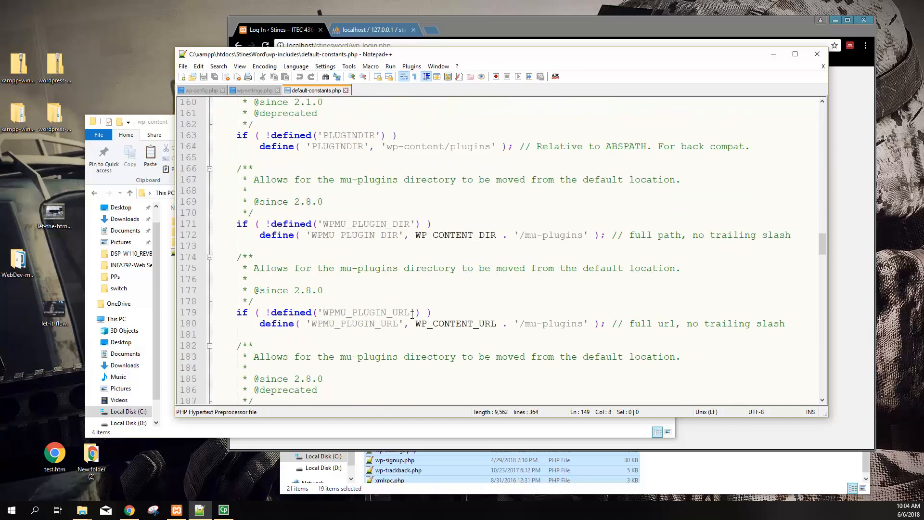
pyautogui.scroll(1, 409, 315)
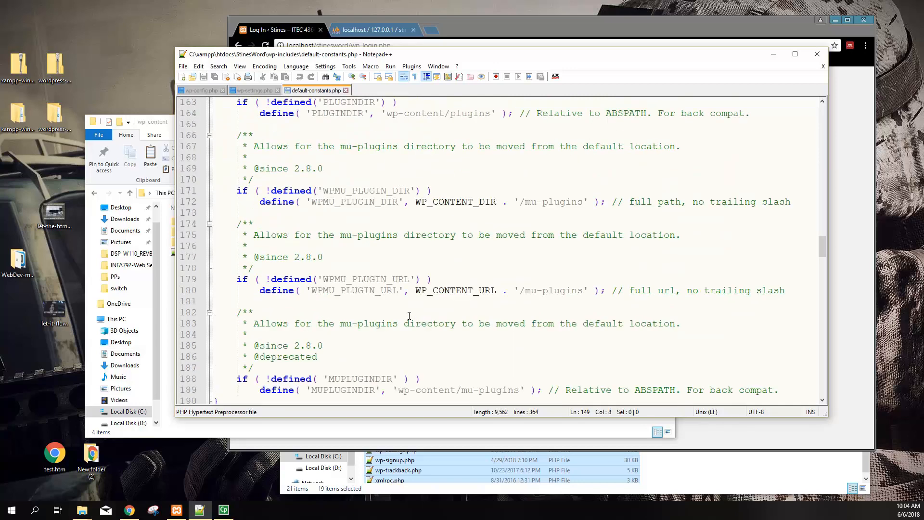
pyautogui.scroll(9, 409, 315)
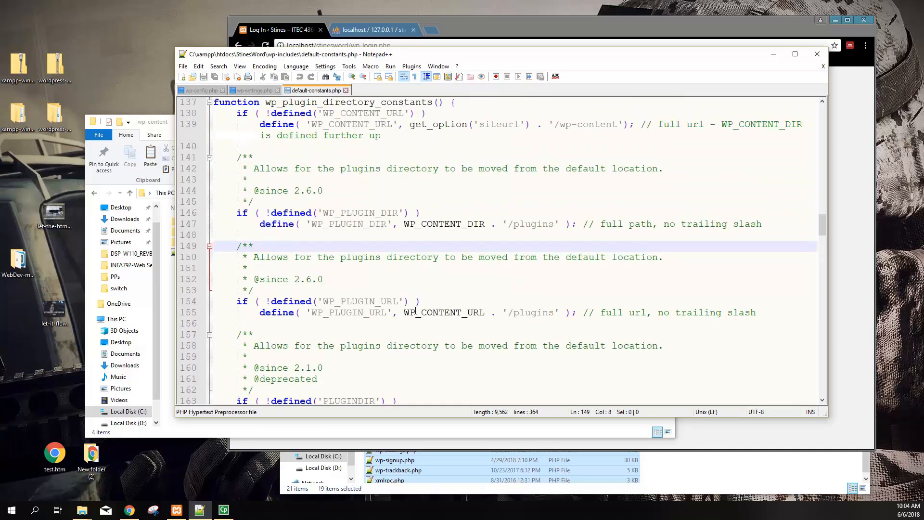
pyautogui.scroll(4, 416, 310)
pyautogui.moveTo(566, 258); pyautogui.dragTo(624, 258)
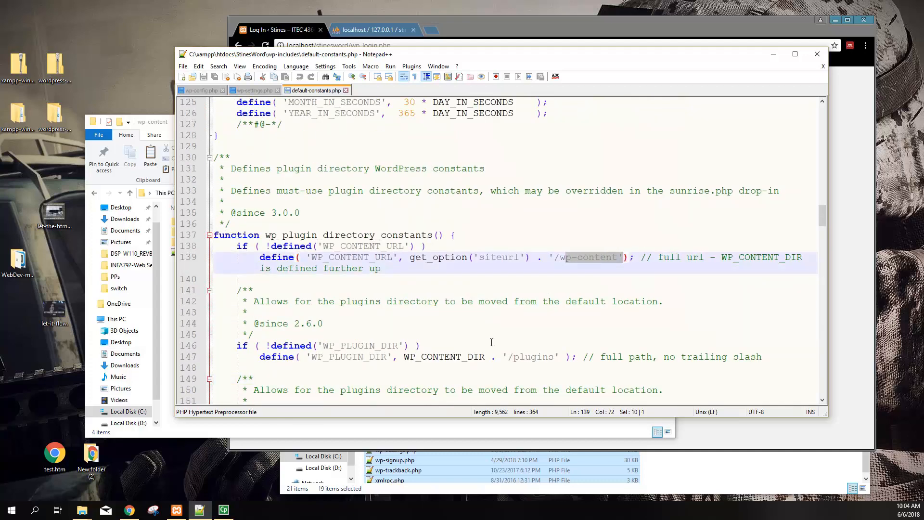
pyautogui.click(159, 120)
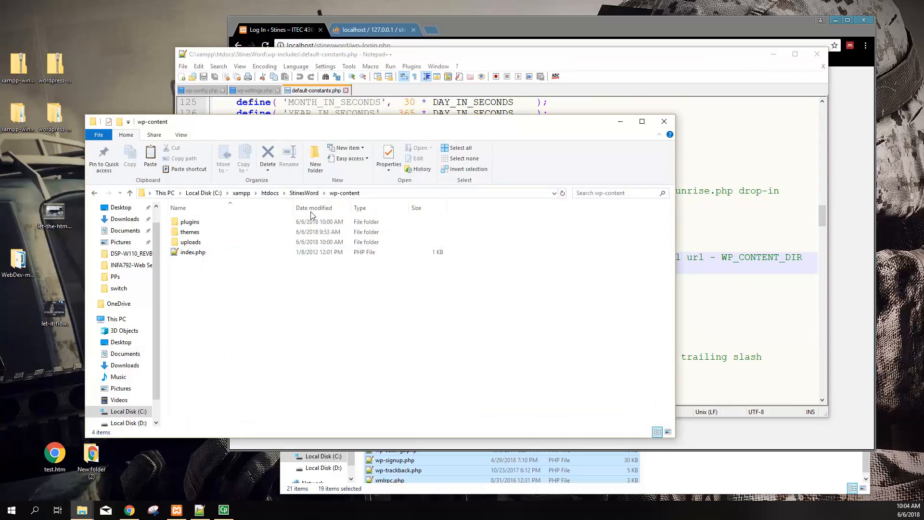
# Browse wp-content's uploads/2018/06, themes and plugins folders
pyautogui.click(304, 193)
pyautogui.doubleClick(202, 234)
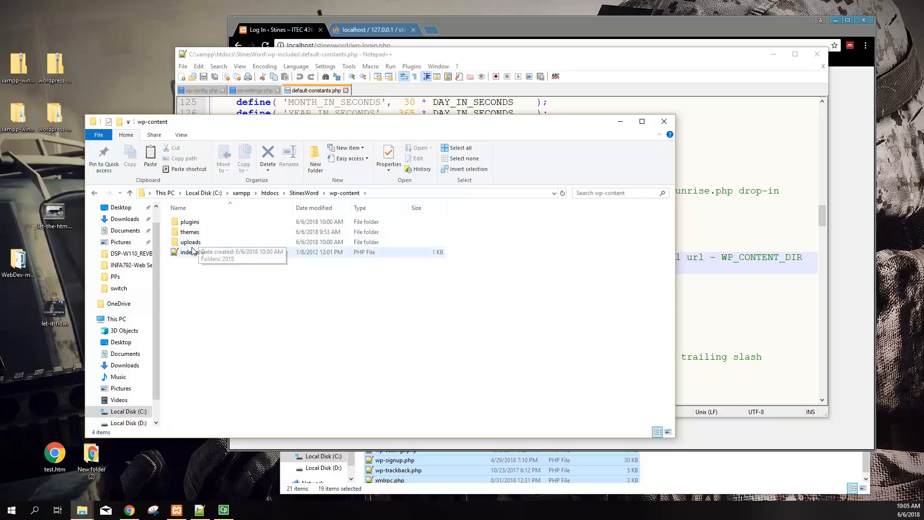
pyautogui.doubleClick(195, 244)
pyautogui.doubleClick(191, 222)
pyautogui.doubleClick(193, 223)
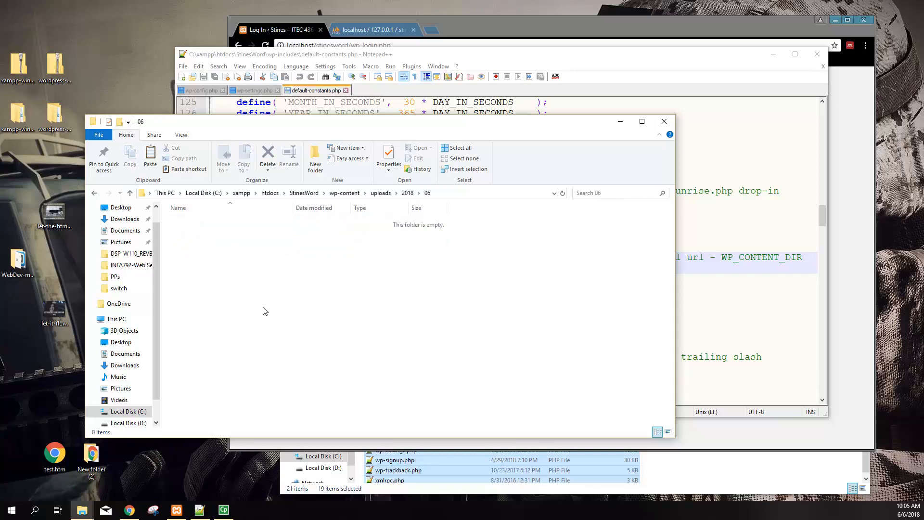
pyautogui.click(345, 193)
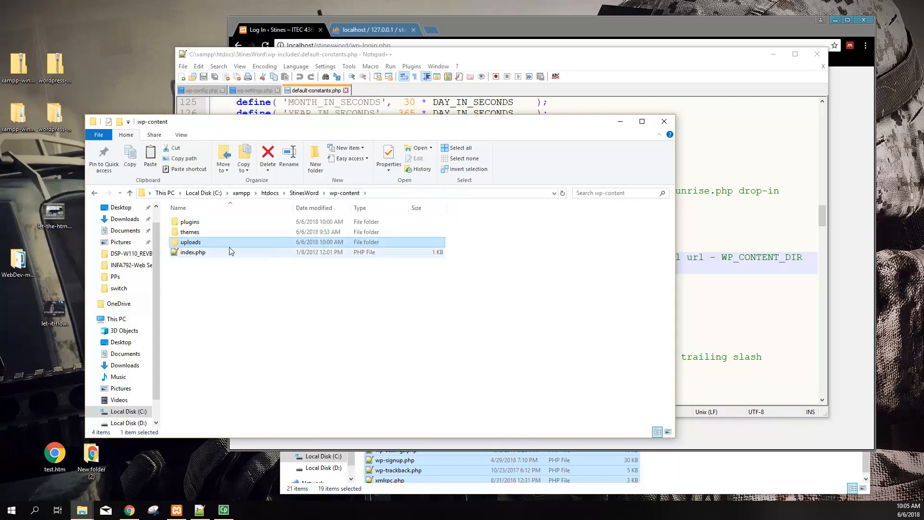
pyautogui.doubleClick(195, 233)
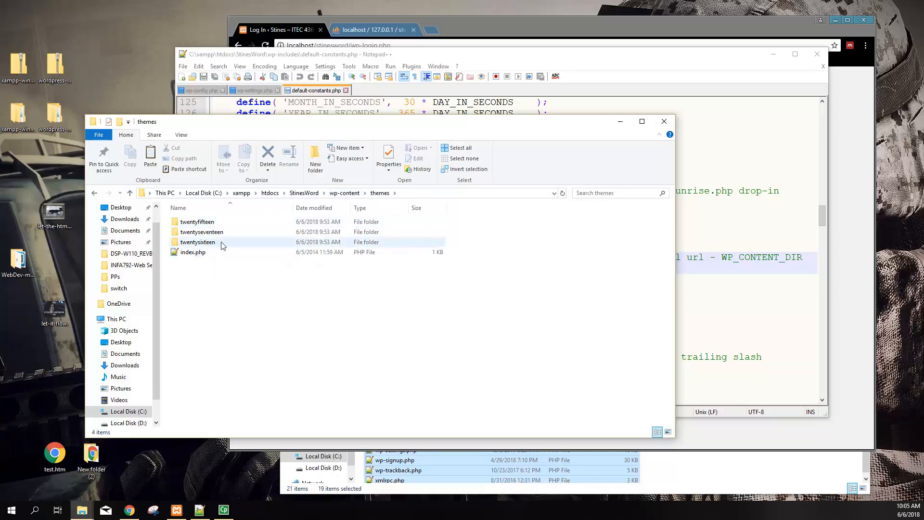
pyautogui.click(345, 193)
pyautogui.doubleClick(201, 222)
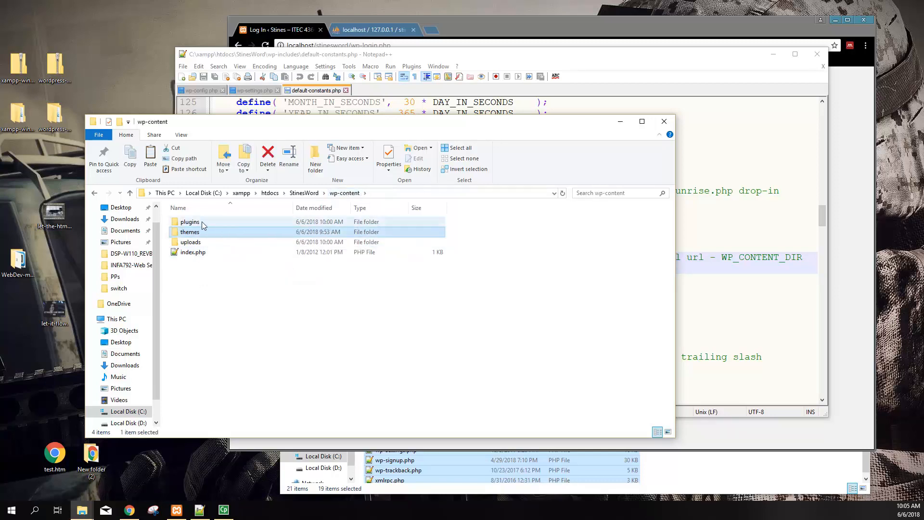
pyautogui.click(305, 193)
# Scroll through wp-includes (186 items) and wp-admin (88 items), returning to StinesWord
pyautogui.doubleClick(226, 242)
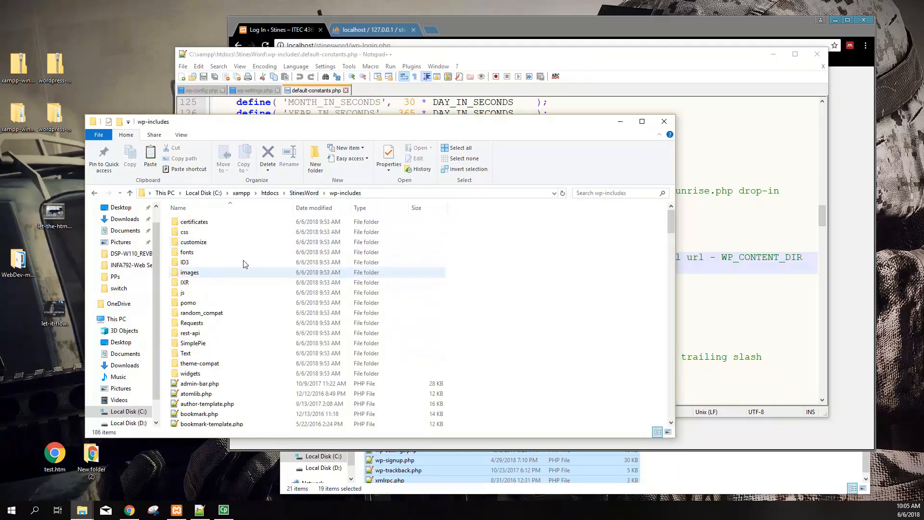
pyautogui.scroll(-9, 260, 351)
pyautogui.scroll(-15, 265, 353)
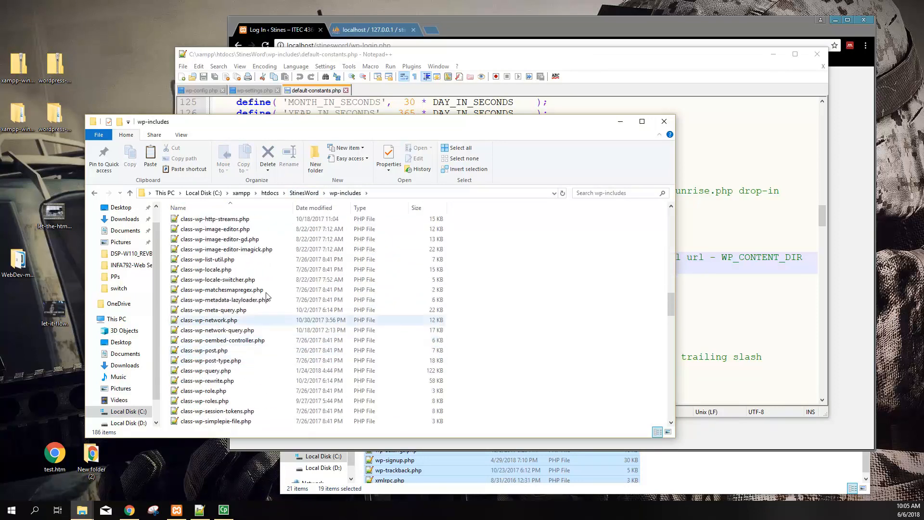
pyautogui.press('Home')
pyautogui.click(95, 193)
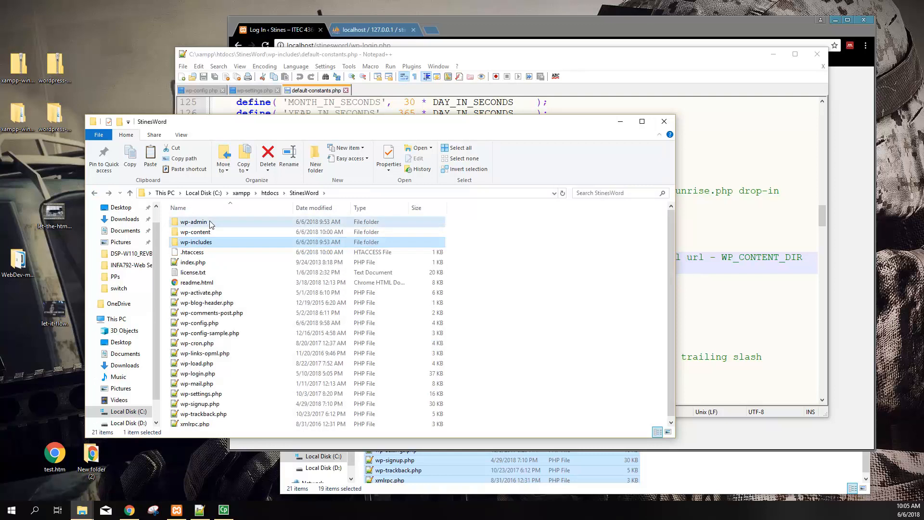
pyautogui.doubleClick(210, 221)
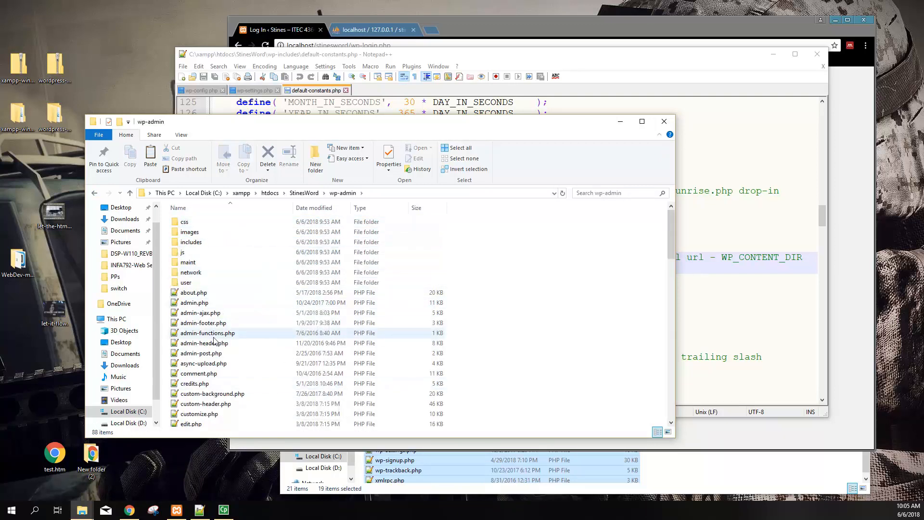
pyautogui.scroll(-9, 252, 388)
pyautogui.scroll(-13, 259, 355)
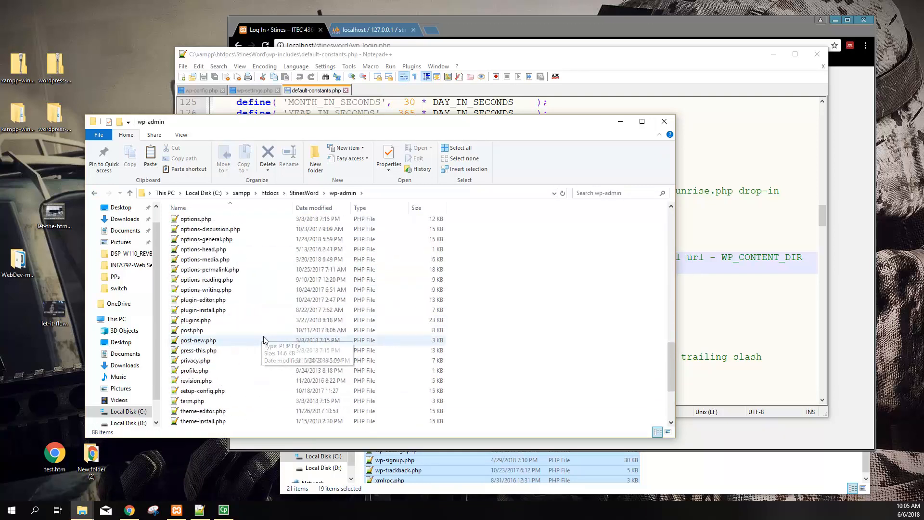
pyautogui.scroll(18, 264, 341)
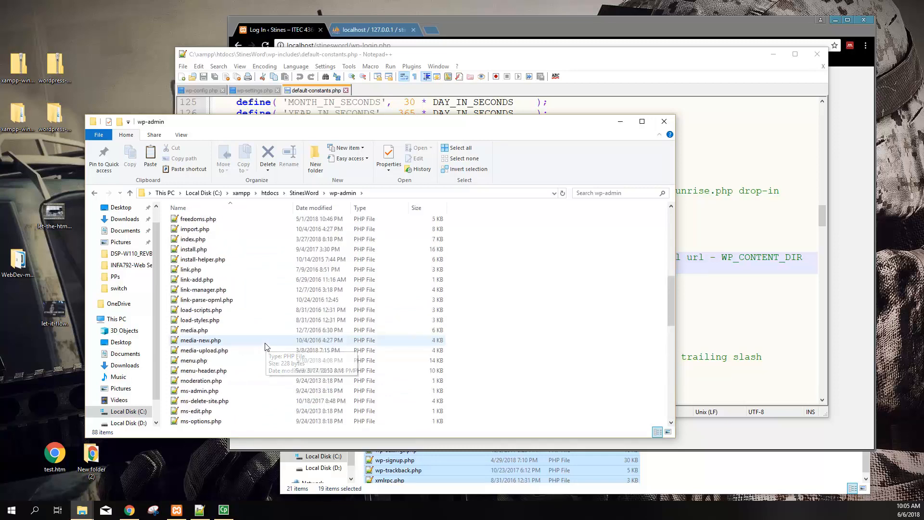
pyautogui.scroll(4, 255, 337)
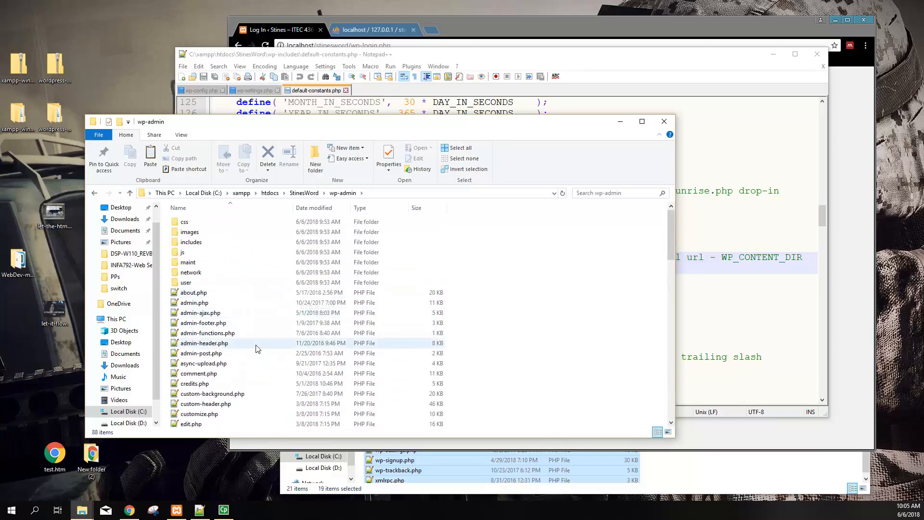
pyautogui.click(303, 194)
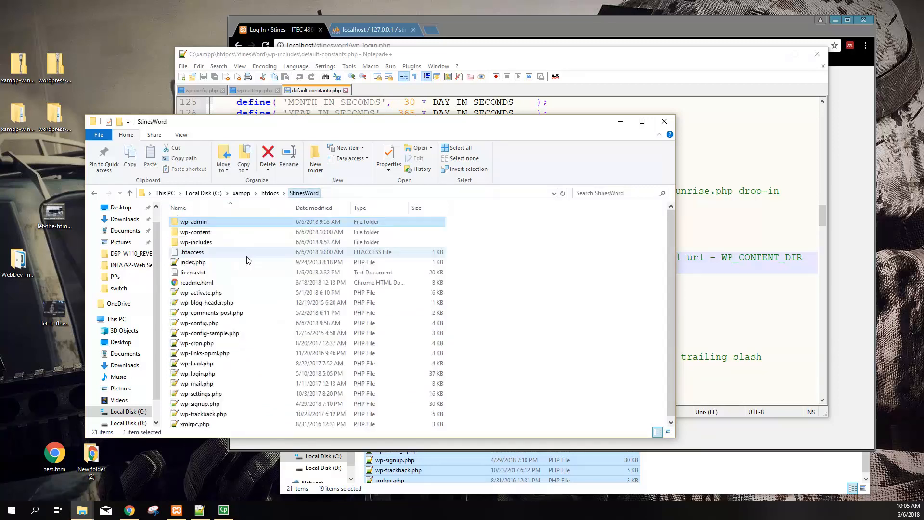
# Open wp-config-sample.php with Edit with Notepad++
pyautogui.scroll(-1, 229, 375)
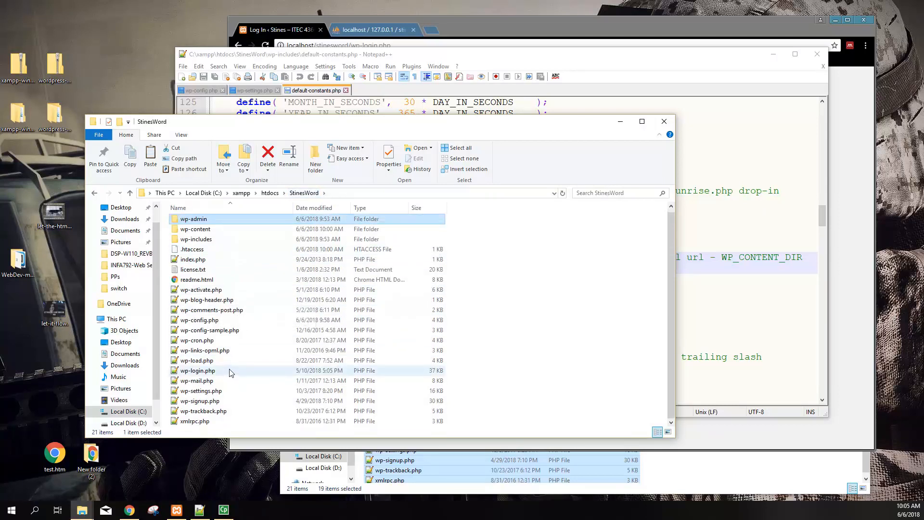
pyautogui.click(221, 332)
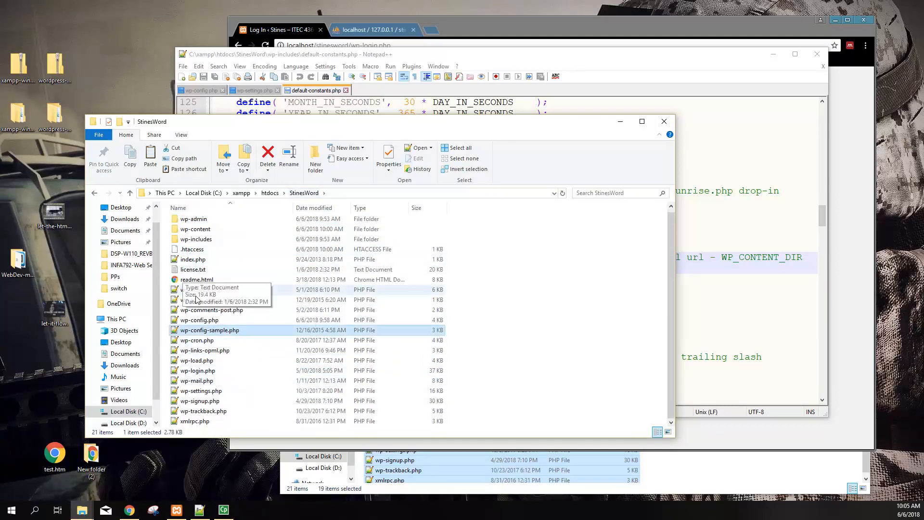
pyautogui.rightClick(216, 333)
pyautogui.click(241, 190)
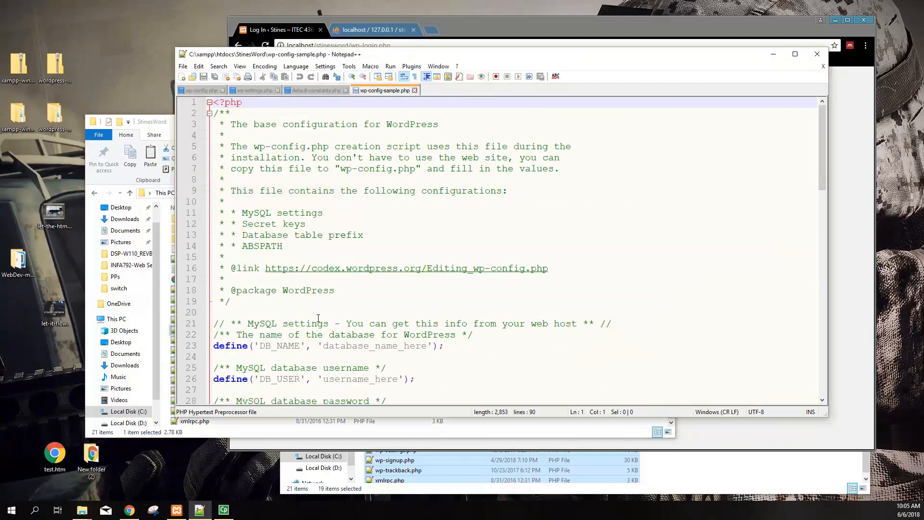
# Highlight the DB_NAME, DB_USER and DB_PASSWORD placeholders on lines 23, 26 and 29
pyautogui.scroll(-3, 369, 300)
pyautogui.moveTo(324, 246); pyautogui.dragTo(426, 245)
pyautogui.moveTo(329, 280); pyautogui.dragTo(399, 279)
pyautogui.moveTo(348, 312); pyautogui.dragTo(423, 310)
pyautogui.scroll(-2, 346, 346)
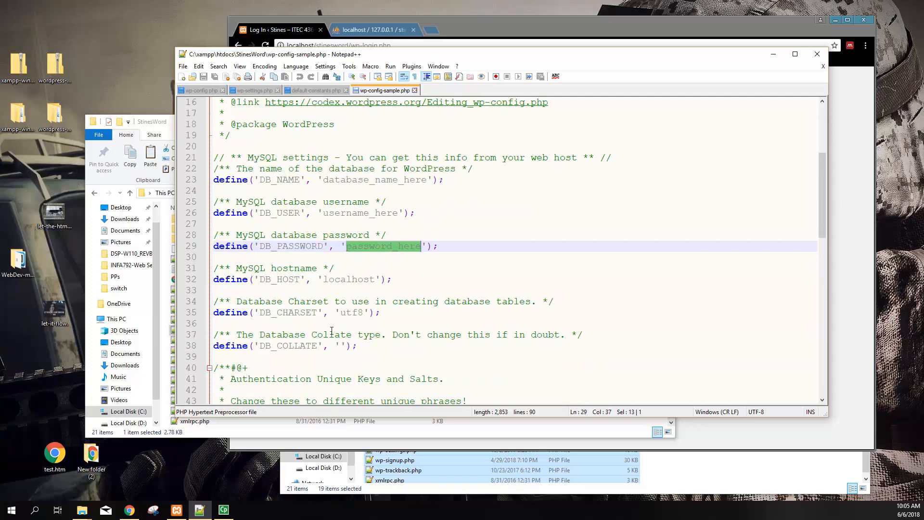
pyautogui.scroll(2, 332, 332)
pyautogui.click(156, 141)
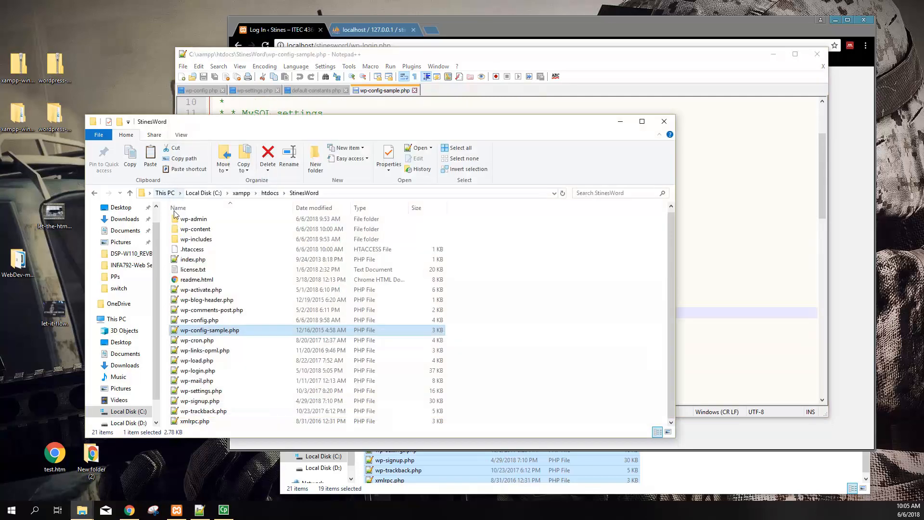
# Compare with the wordpress-4.9.6 download, which has only wp-config-sample.php, then close it
pyautogui.click(199, 322)
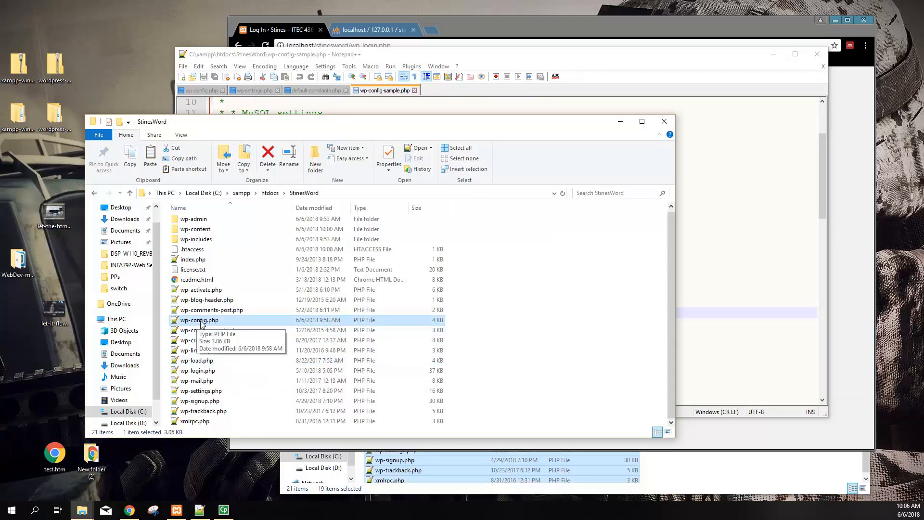
pyautogui.doubleClick(55, 116)
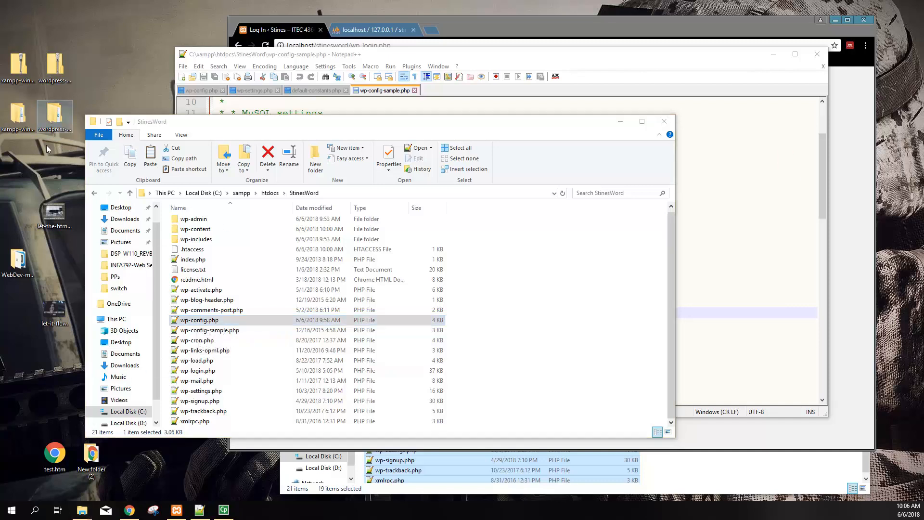
pyautogui.doubleClick(202, 234)
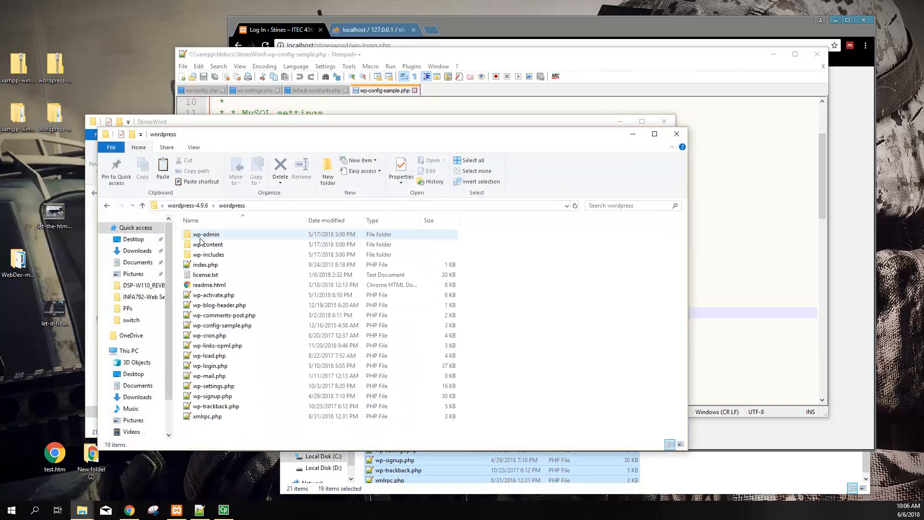
pyautogui.click(212, 329)
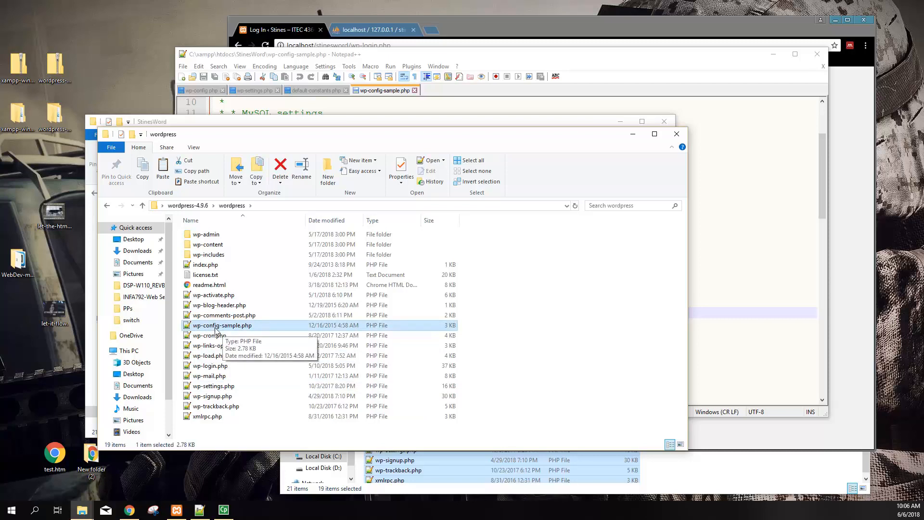
pyautogui.click(677, 134)
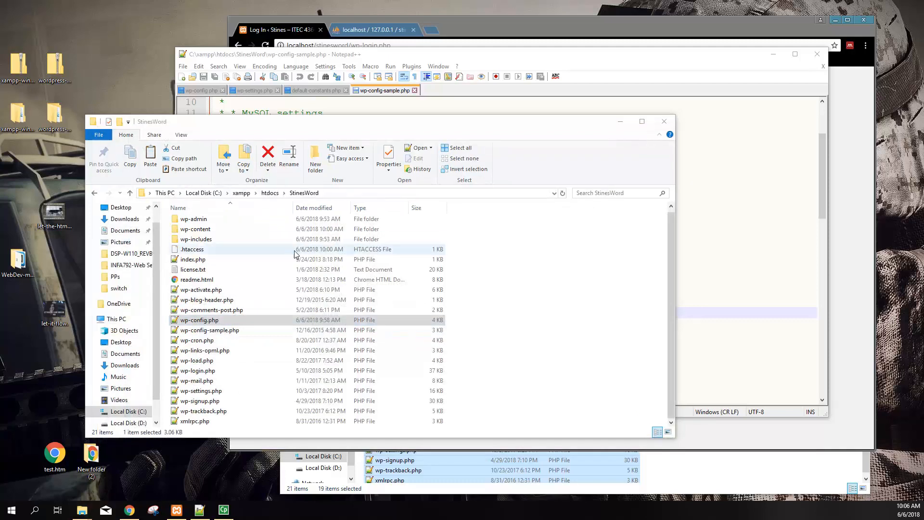
pyautogui.rightClick(204, 381)
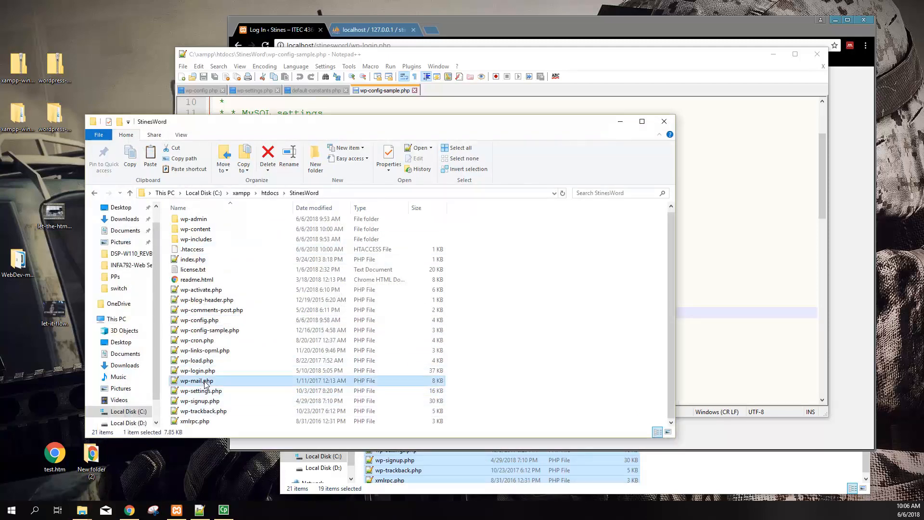
# Open wp-mail.php in Notepad++ and select its code from line 80 to 96
pyautogui.click(237, 244)
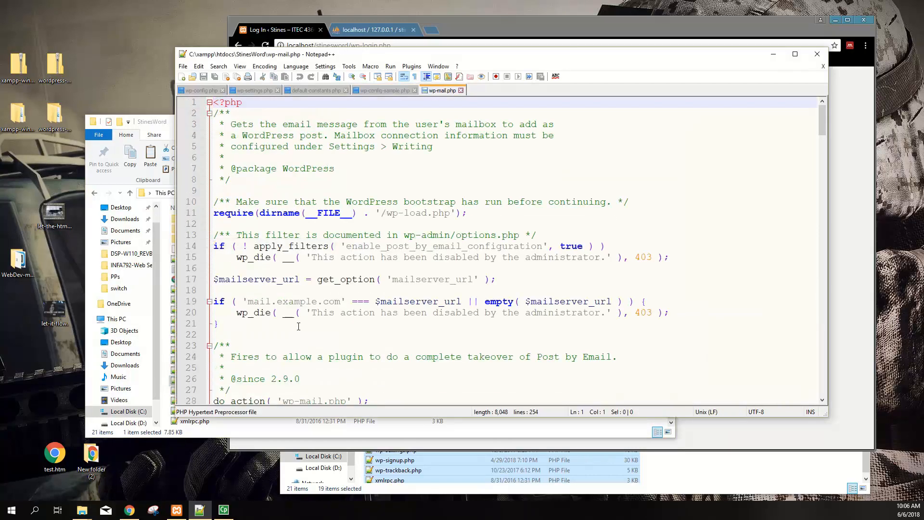
pyautogui.scroll(-19, 299, 327)
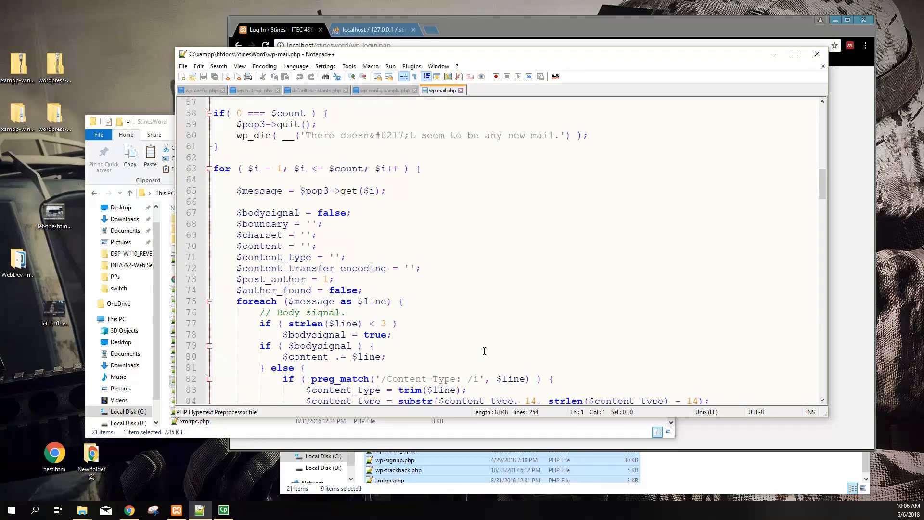
pyautogui.scroll(-20, 478, 353)
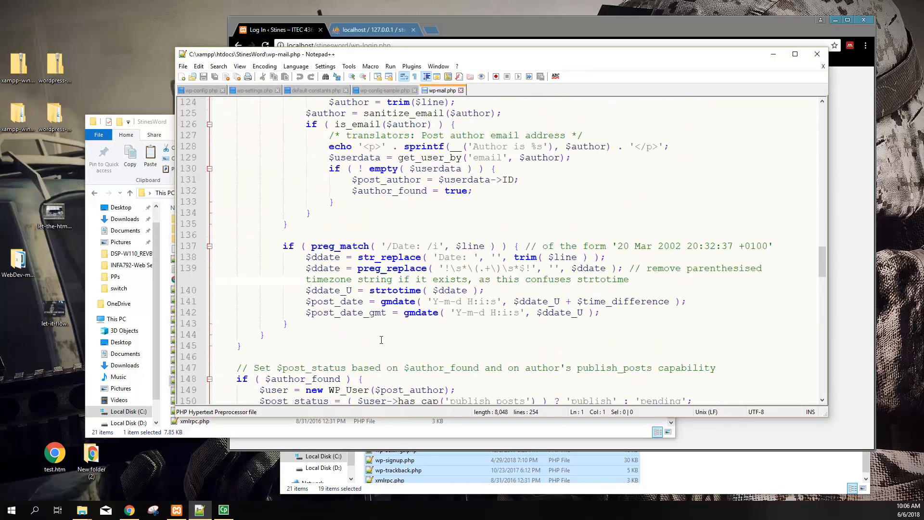
pyautogui.scroll(-7, 382, 344)
pyautogui.scroll(15, 386, 344)
pyautogui.scroll(10, 388, 344)
pyautogui.click(286, 191)
pyautogui.moveTo(292, 219); pyautogui.dragTo(444, 380)
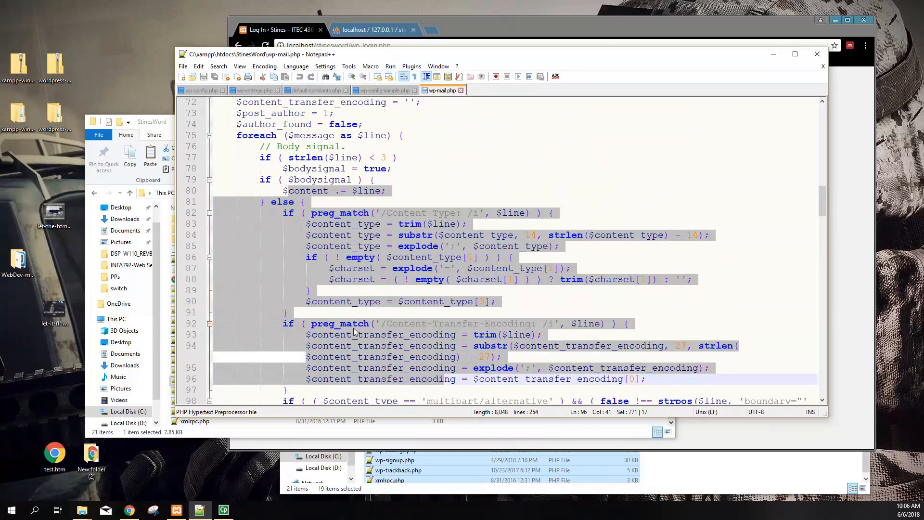
pyautogui.scroll(2, 475, 133)
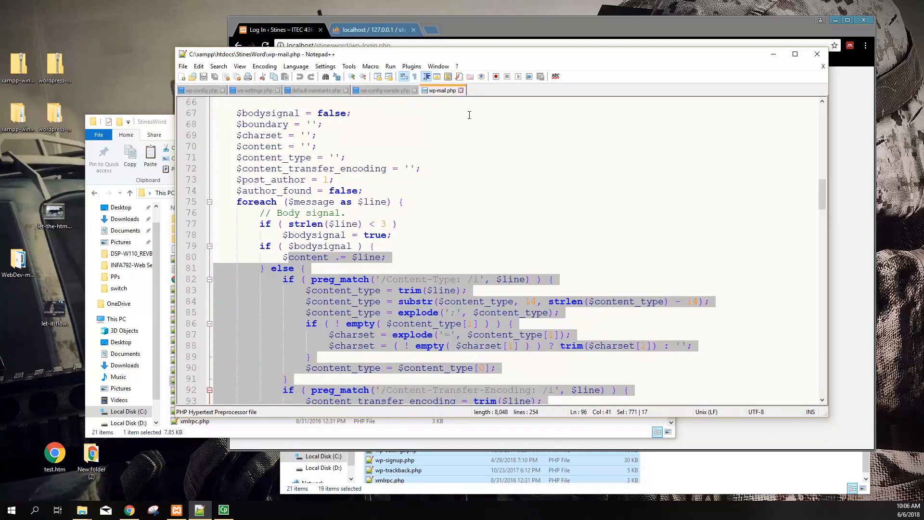
# Close wp-mail.php and the other open files, then exit Notepad++
pyautogui.click(823, 66)
pyautogui.click(825, 69)
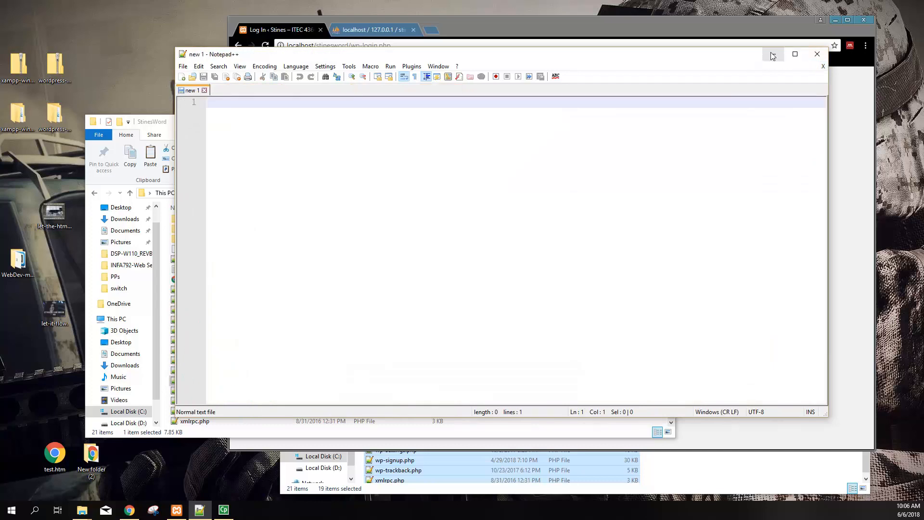
pyautogui.click(817, 54)
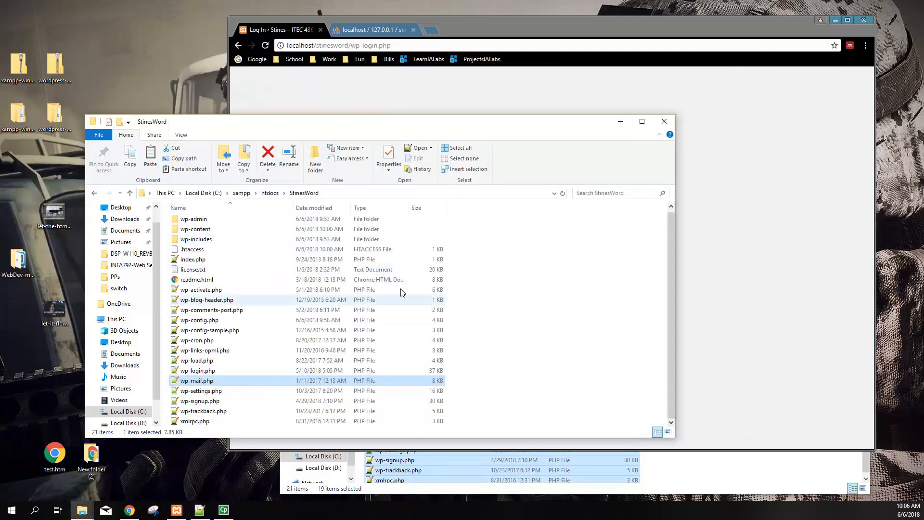
# Log in at localhost/stinesword as admin with the account password
pyautogui.click(780, 219)
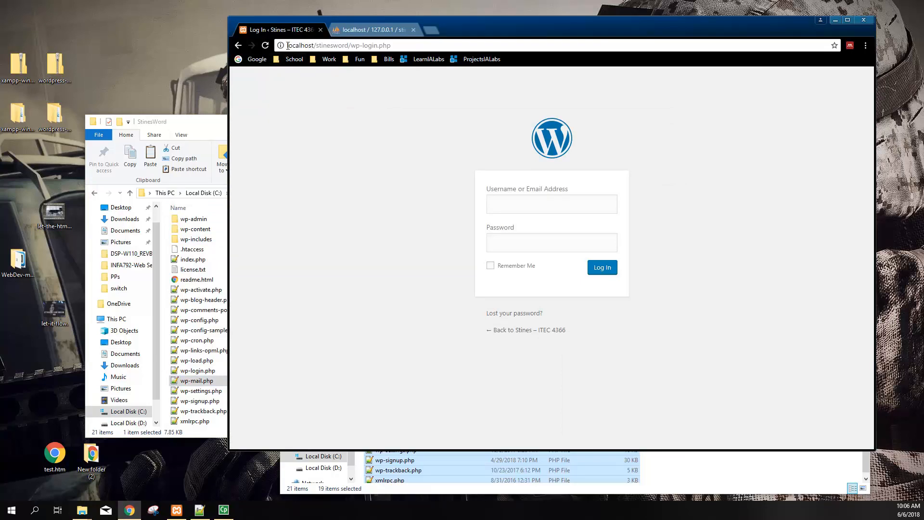
pyautogui.moveTo(287, 45); pyautogui.dragTo(398, 48)
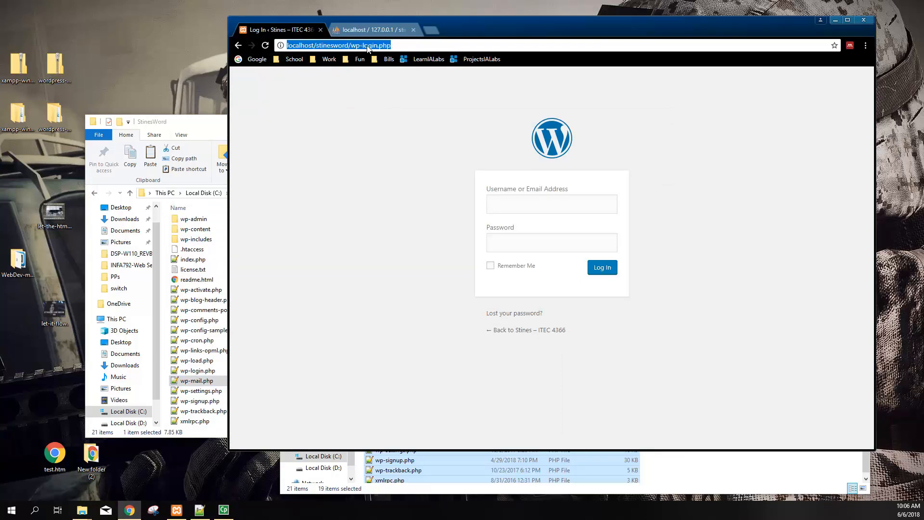
pyautogui.click(531, 201)
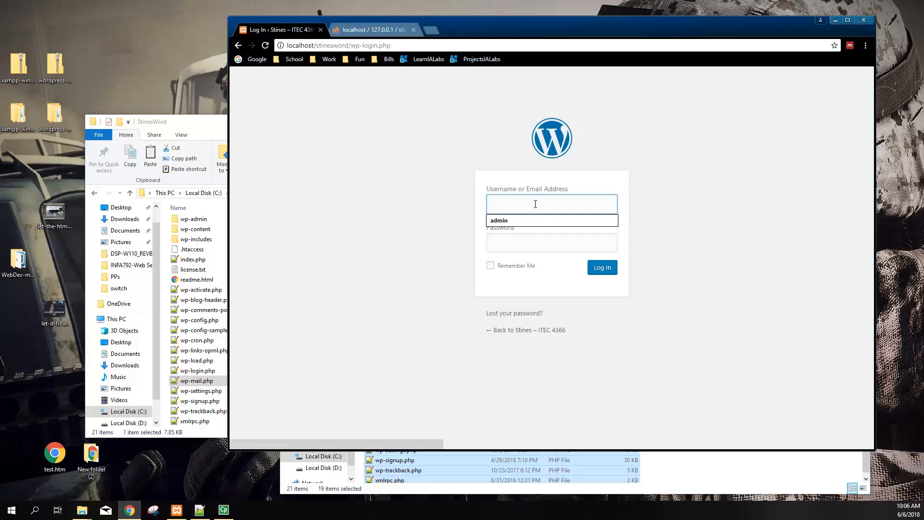
pyautogui.write('admin')
pyautogui.press('Tab')
pyautogui.write('••••••••')
pyautogui.click(401, 253)
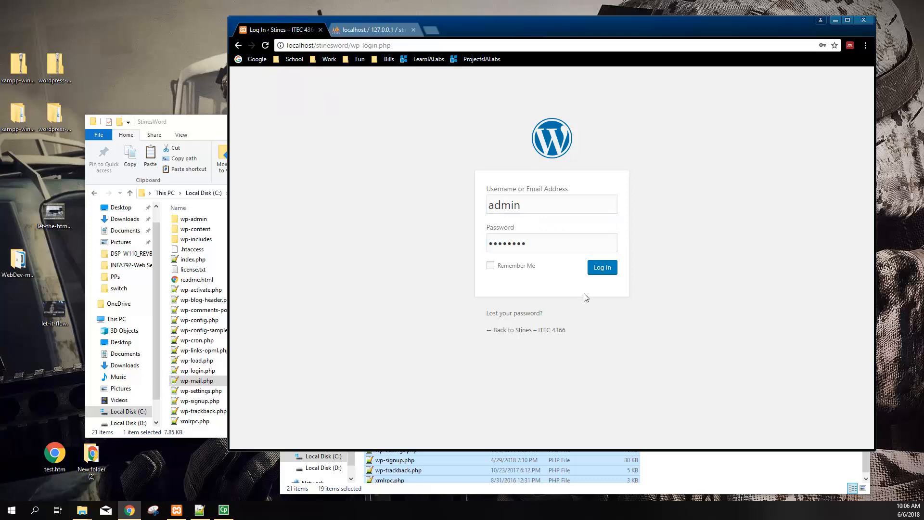
pyautogui.click(602, 268)
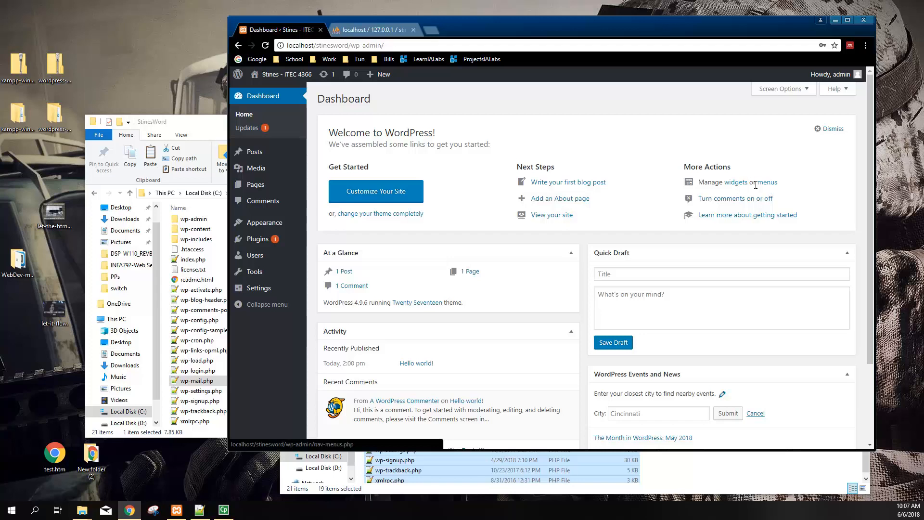
# Reload the Dashboard home for the Stines - ITEC 4366 site
pyautogui.moveTo(257, 222)
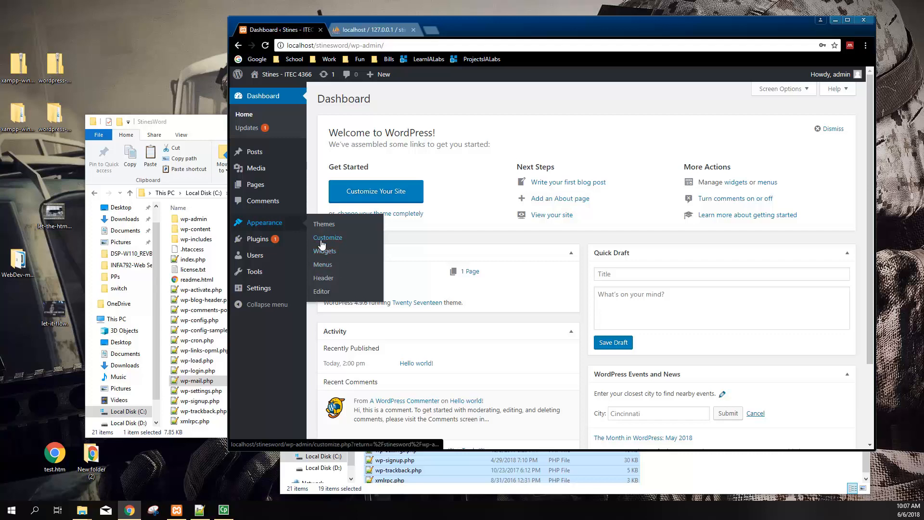
pyautogui.click(272, 98)
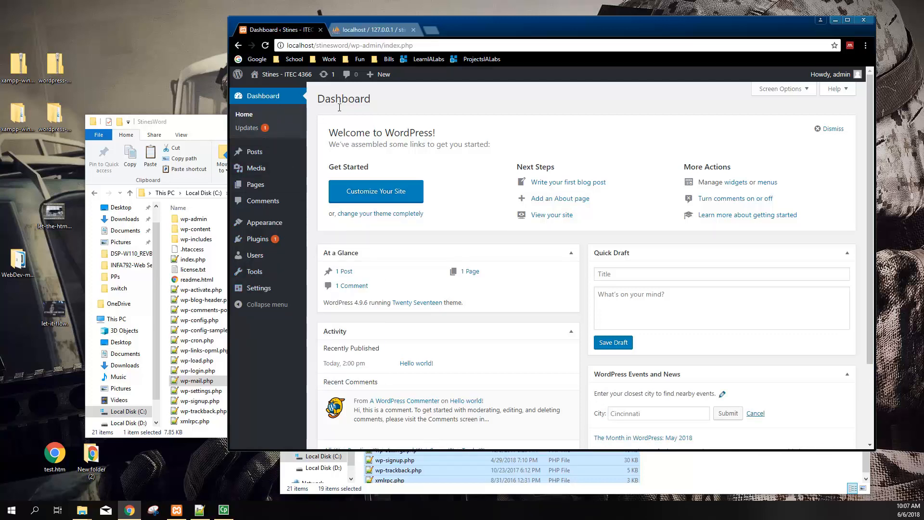
# Open General Settings and highlight the site title and the tagline 'Just another WordPress site'
pyautogui.moveTo(259, 291)
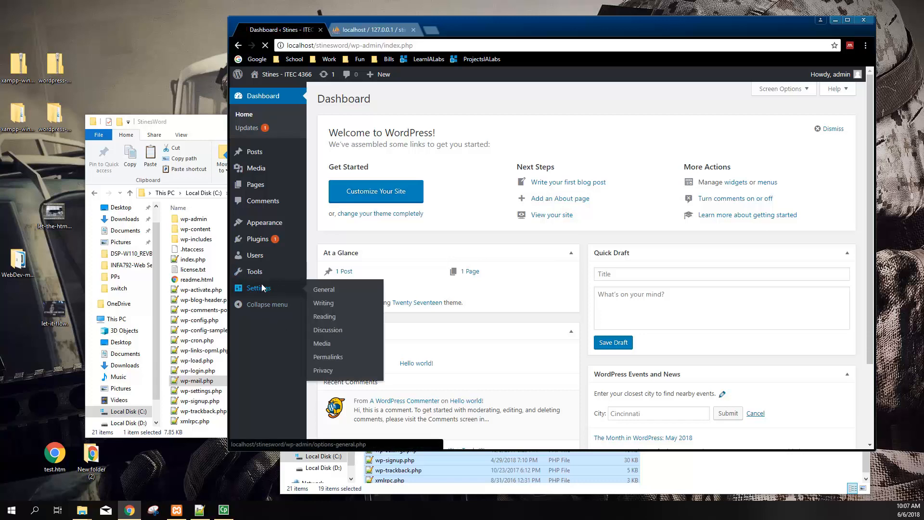
pyautogui.click(260, 291)
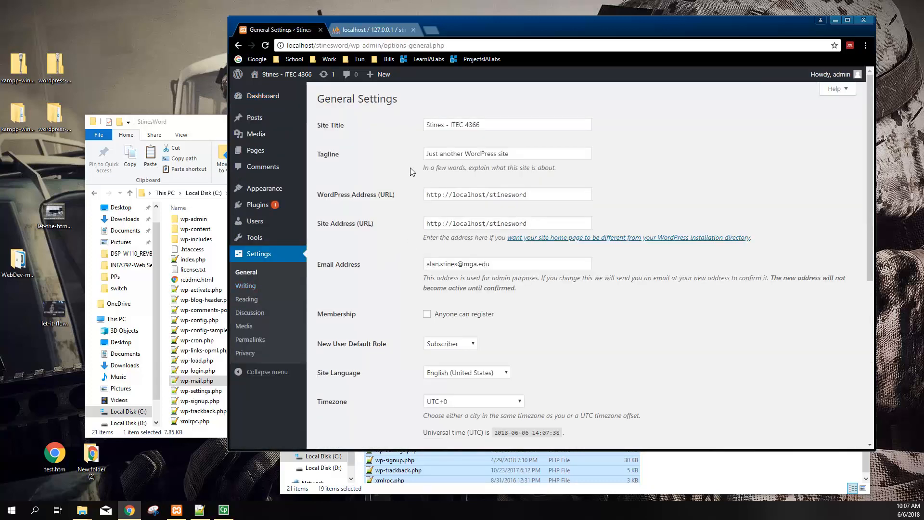
pyautogui.moveTo(482, 125); pyautogui.dragTo(420, 125)
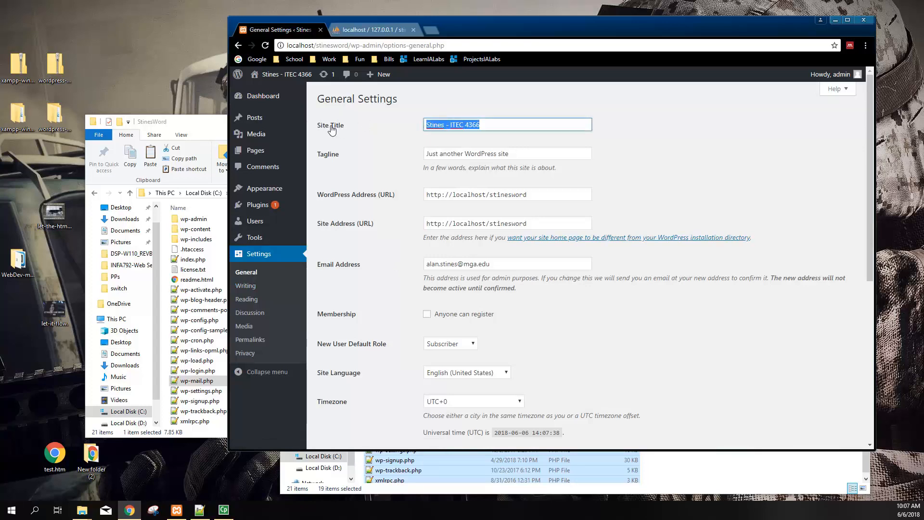
pyautogui.click(472, 125)
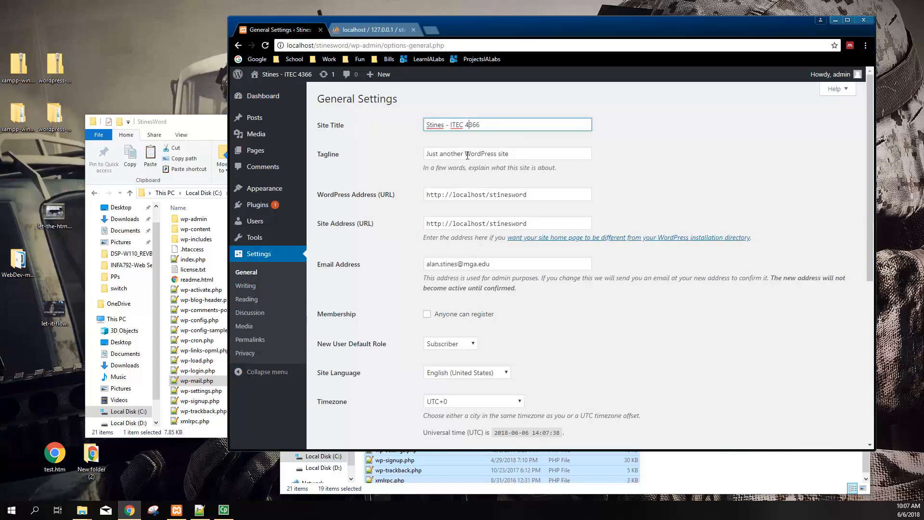
pyautogui.moveTo(547, 154); pyautogui.dragTo(407, 153)
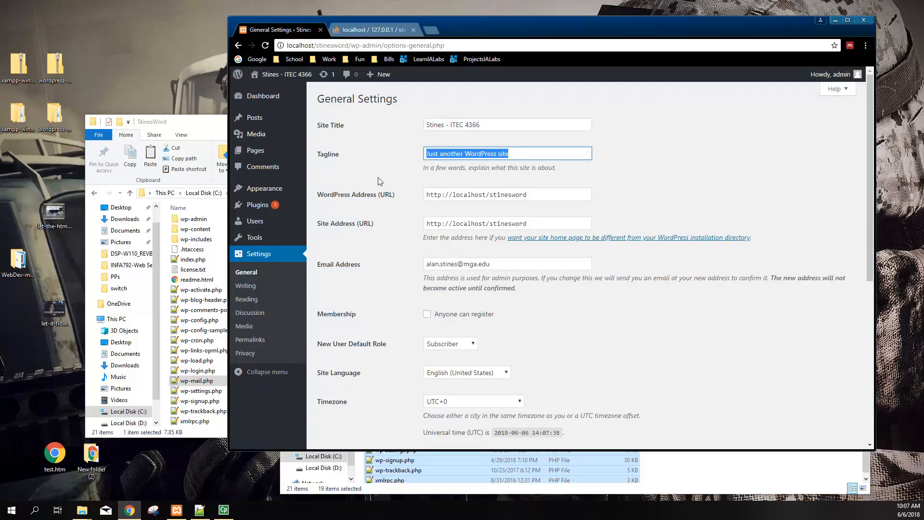
pyautogui.click(365, 185)
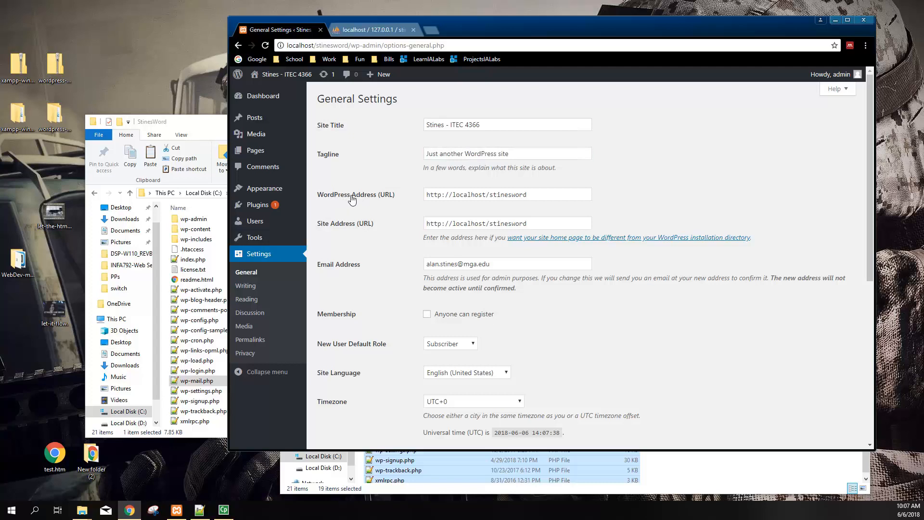
pyautogui.moveTo(487, 195)
pyautogui.mouseDown()
pyautogui.moveTo(426, 195)
pyautogui.moveTo(488, 195)
pyautogui.mouseUp()
pyautogui.click(455, 196)
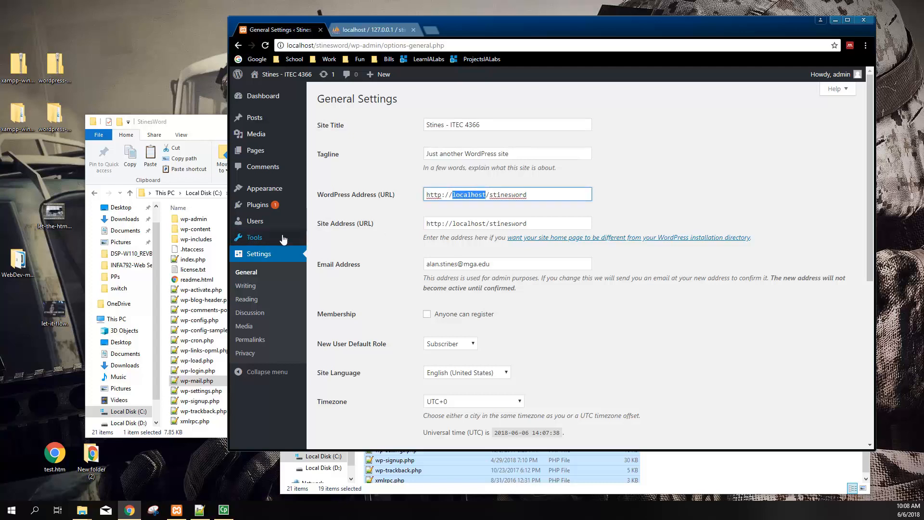
pyautogui.click(492, 195)
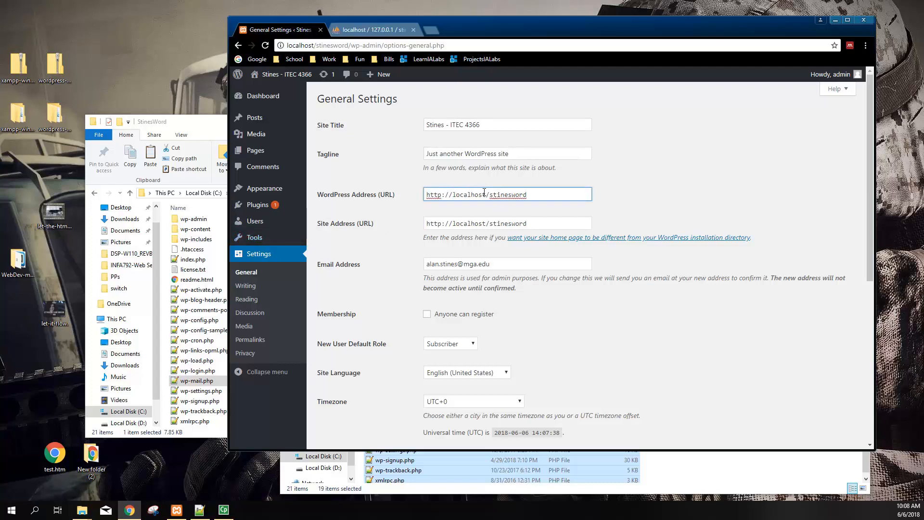
pyautogui.moveTo(491, 195); pyautogui.dragTo(502, 195)
pyautogui.click(495, 195)
pyautogui.moveTo(491, 194); pyautogui.dragTo(538, 191)
pyautogui.click(373, 203)
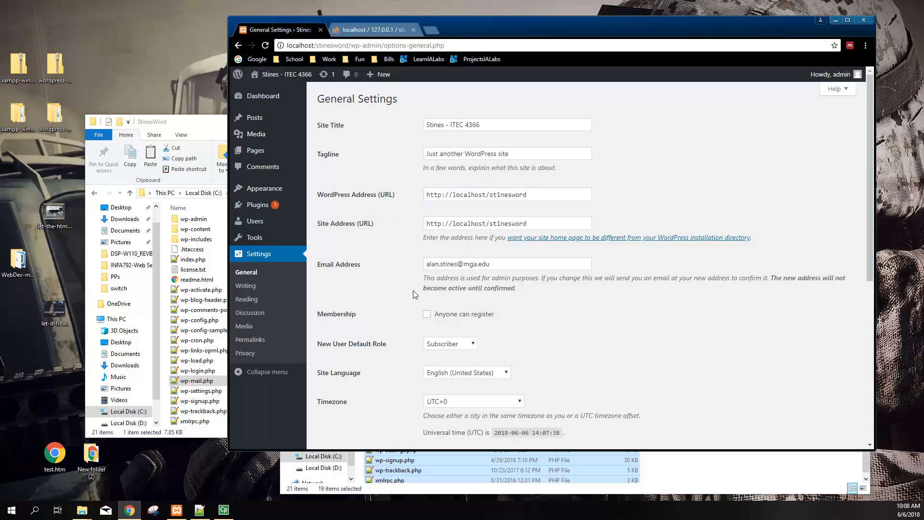
# Try a do-not-reply sample name in the admin e-mail, then undo to restore the original
pyautogui.scroll(-2, 408, 273)
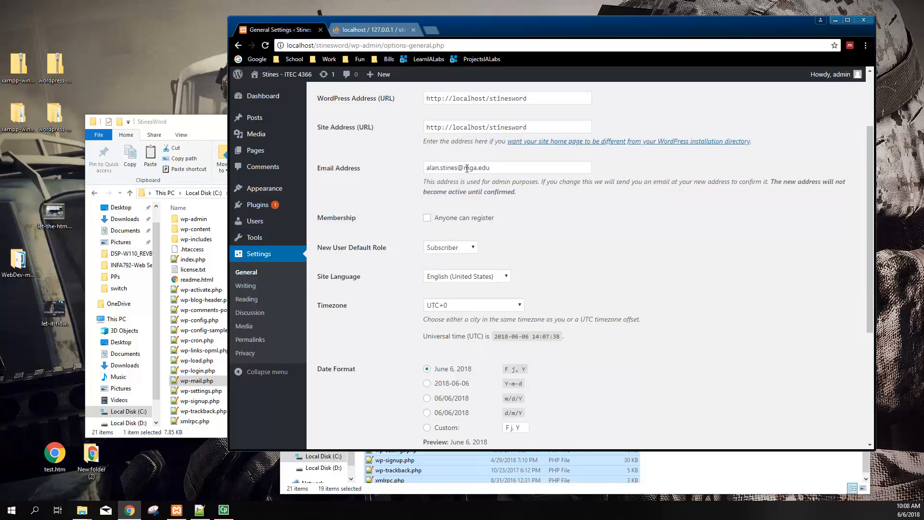
pyautogui.doubleClick(454, 166)
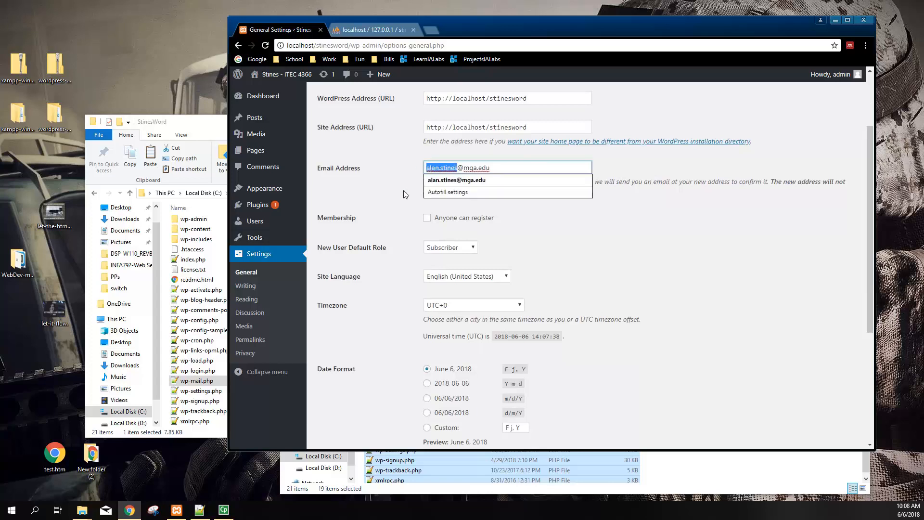
pyautogui.write('don')
pyautogui.press('BackSpace')
pyautogui.write('.not.rep')
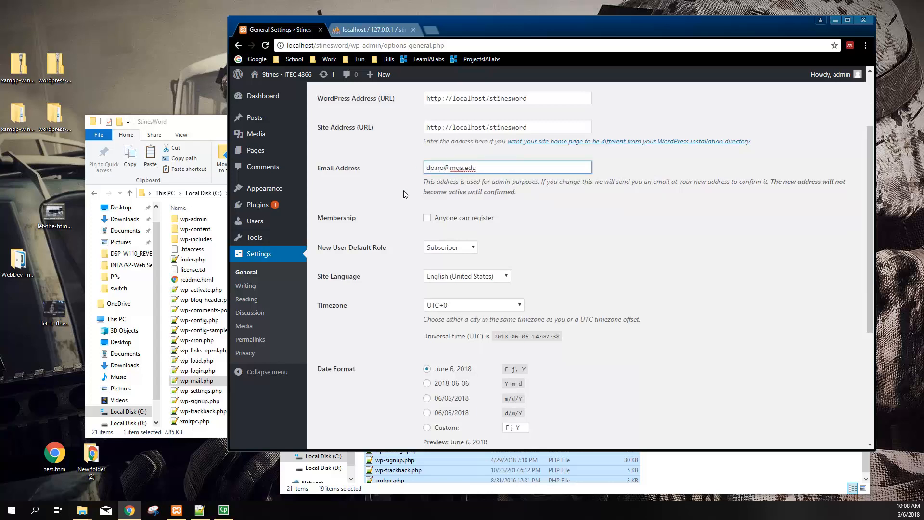
pyautogui.write('ly')
pyautogui.moveTo(460, 167); pyautogui.dragTo(394, 172)
pyautogui.press('BackSpace')
pyautogui.hotkey('ctrl', 'z')
pyautogui.hotkey('ctrl', 'z')
pyautogui.hotkey('ctrl', 'z')
# Open the New User Default Role dropdown to view the role choices
pyautogui.click(398, 198)
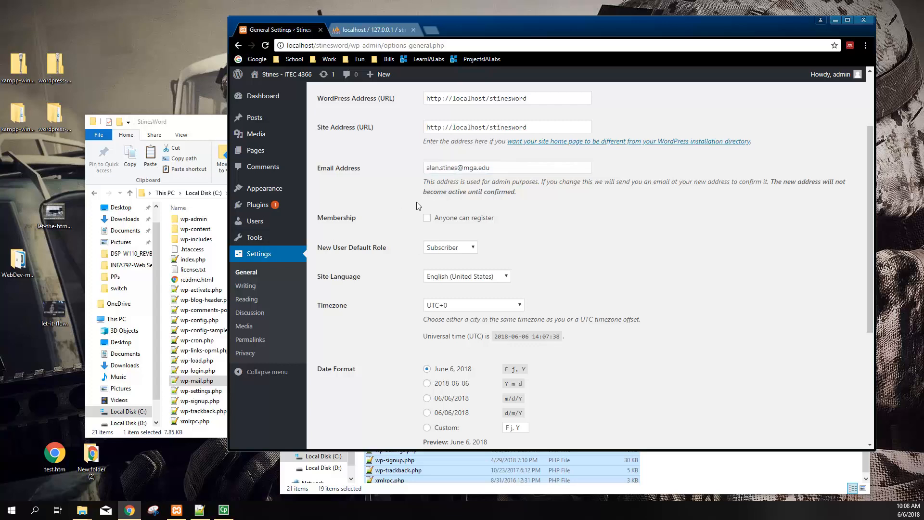
pyautogui.scroll(-1, 441, 206)
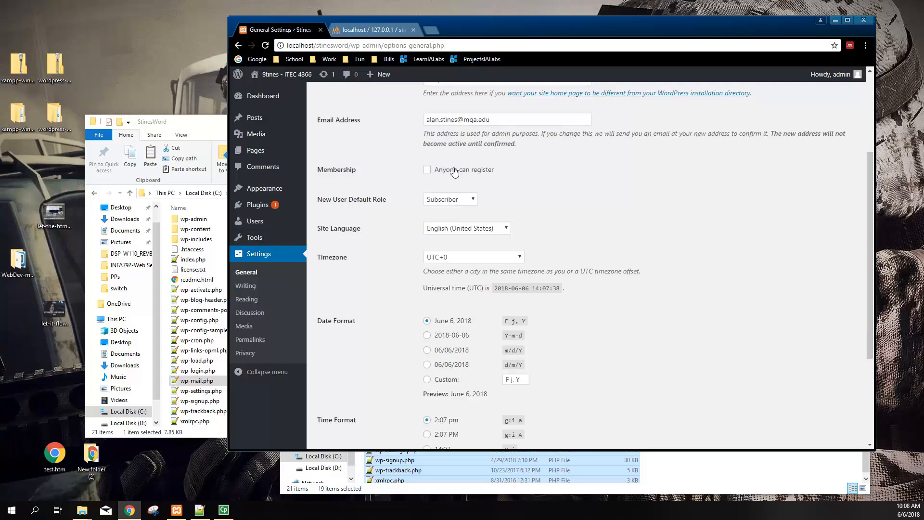
pyautogui.click(447, 200)
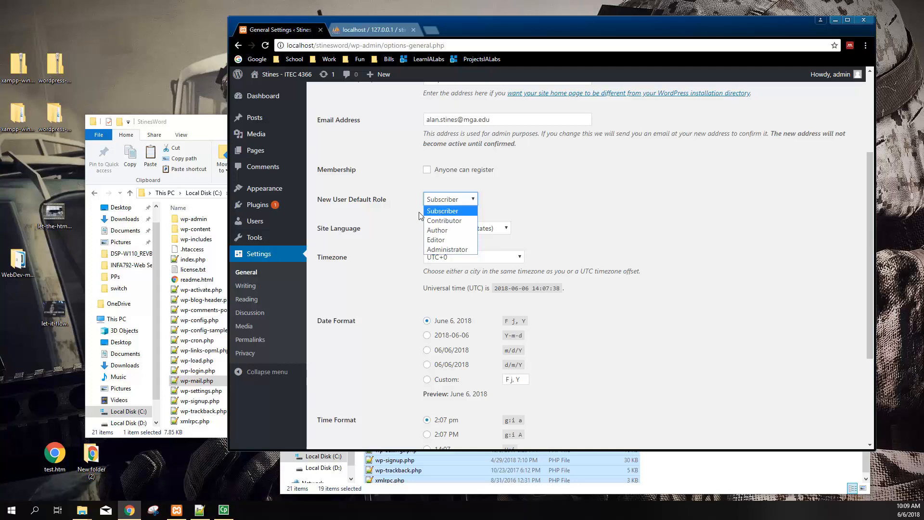
# Keep Subscriber as the default role and set the timezone to UTC-5
pyautogui.click(444, 212)
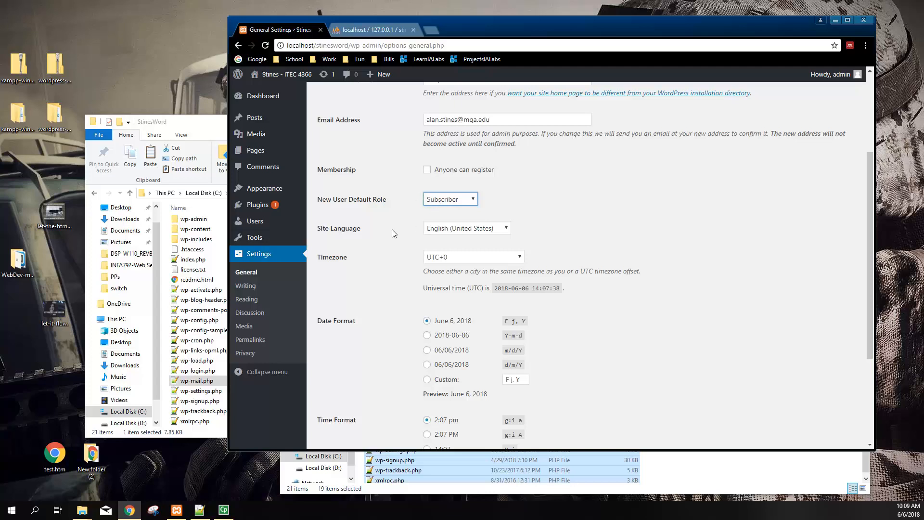
pyautogui.scroll(-2, 392, 230)
pyautogui.click(447, 161)
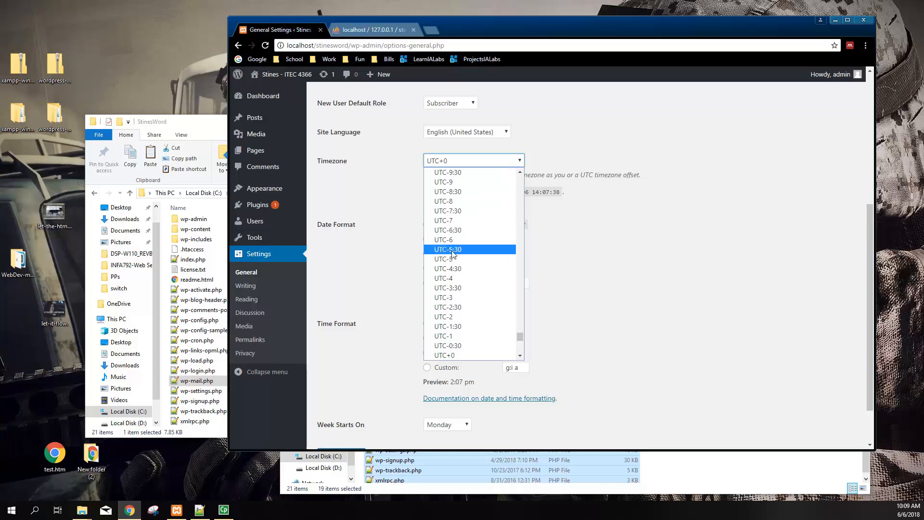
pyautogui.click(385, 198)
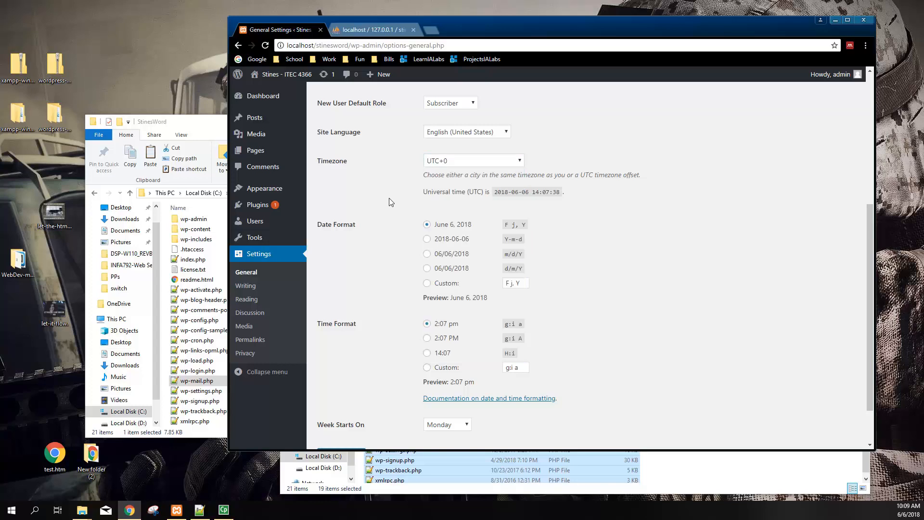
pyautogui.click(466, 161)
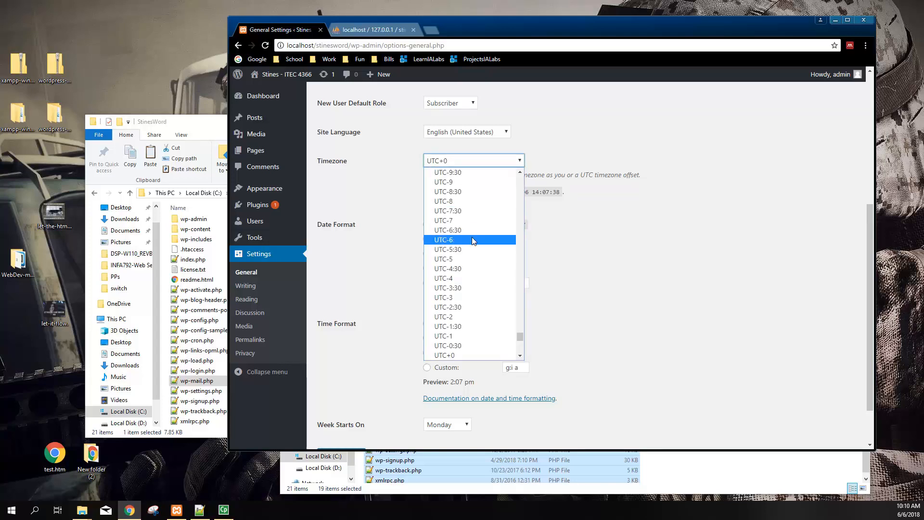
pyautogui.click(482, 264)
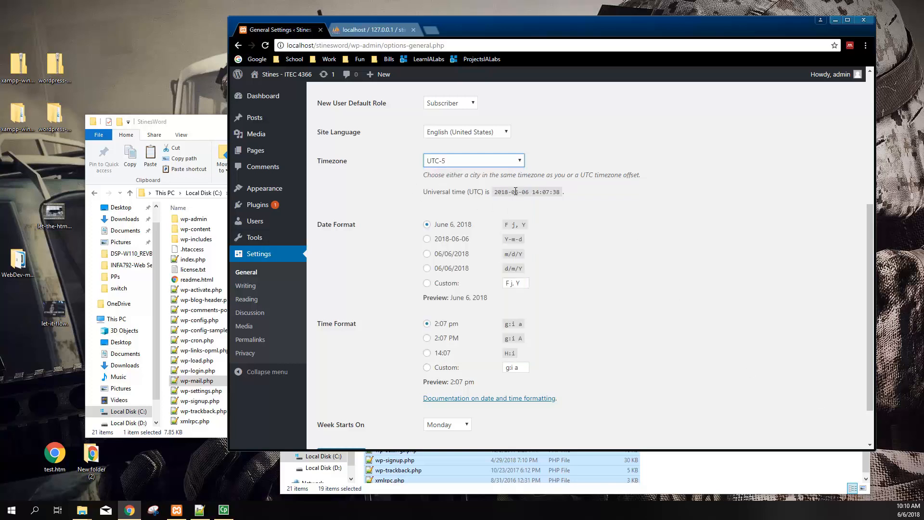
# Change the timezone from UTC-5 to the New York city entry
pyautogui.click(491, 159)
pyautogui.scroll(15, 475, 264)
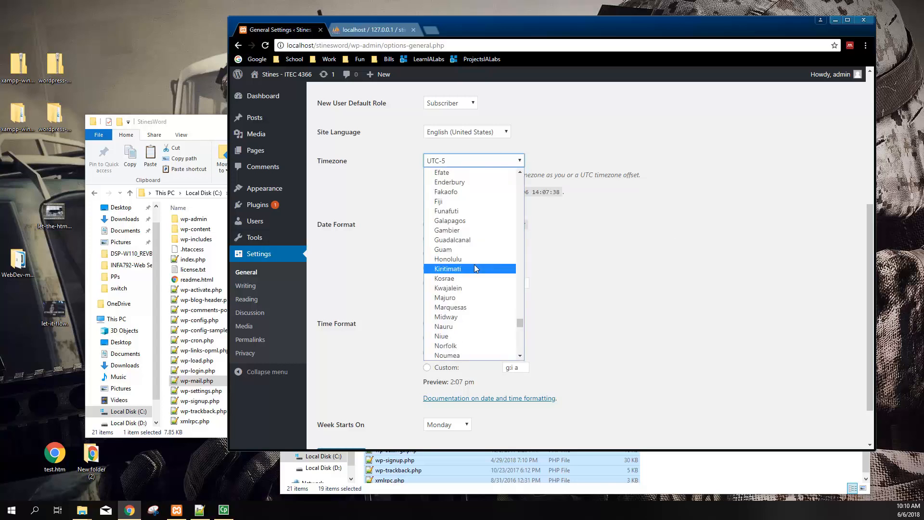
pyautogui.moveTo(521, 305); pyautogui.dragTo(541, 239)
pyautogui.click(474, 198)
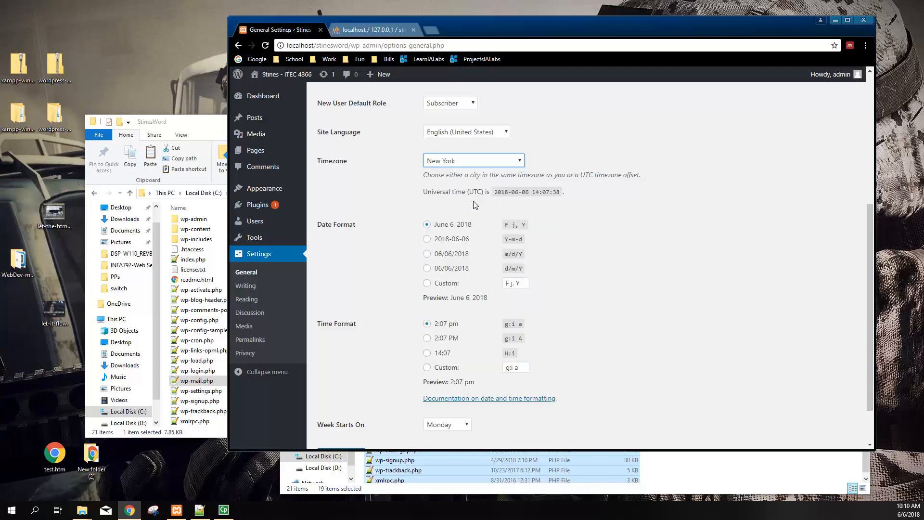
pyautogui.click(396, 184)
# Pick the Y-m-d (2018-06-06) date format, save, then select the tagline text
pyautogui.click(427, 240)
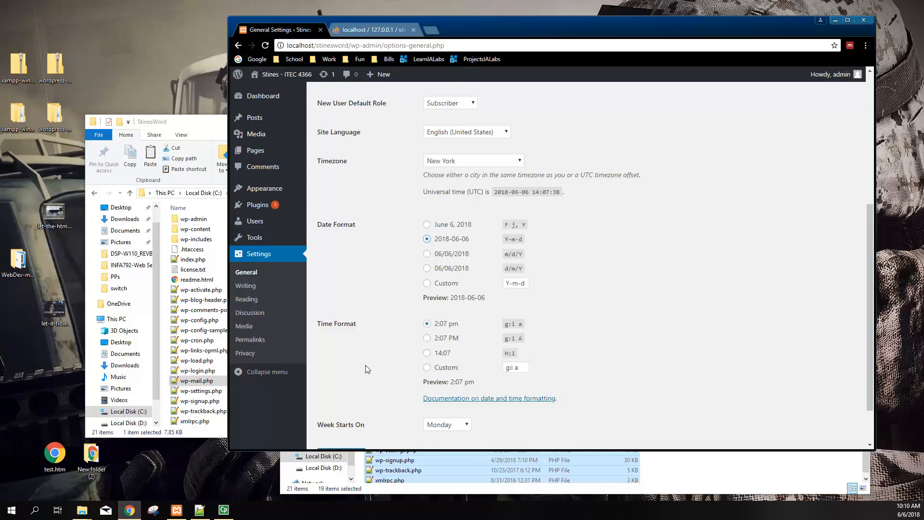
pyautogui.scroll(-2, 368, 366)
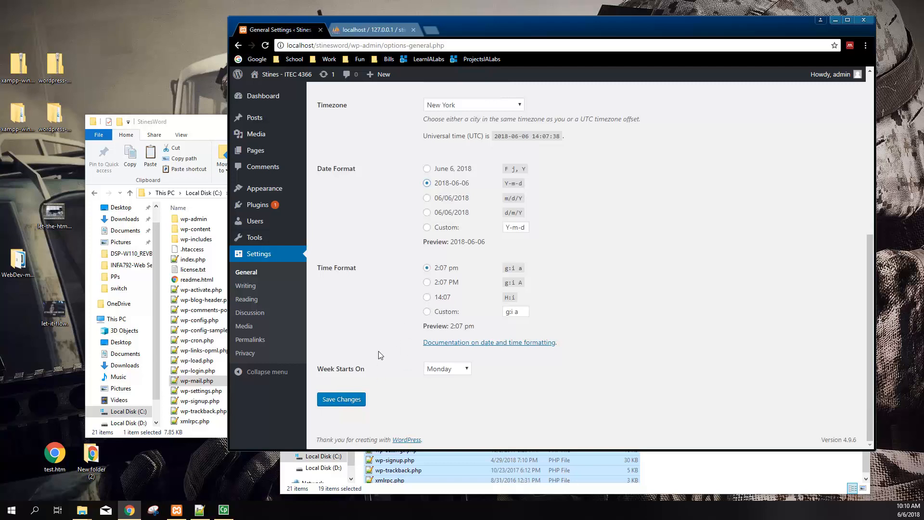
pyautogui.click(361, 400)
pyautogui.scroll(-1, 403, 284)
pyautogui.scroll(1, 403, 284)
pyautogui.tripleClick(444, 178)
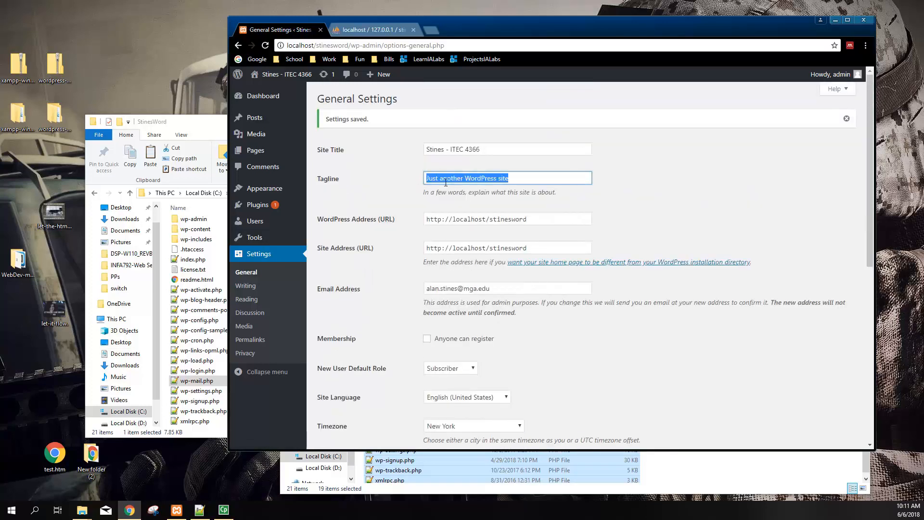
# In Writing settings, review the default category and format lists, keeping Uncategorized and Standard
pyautogui.click(255, 287)
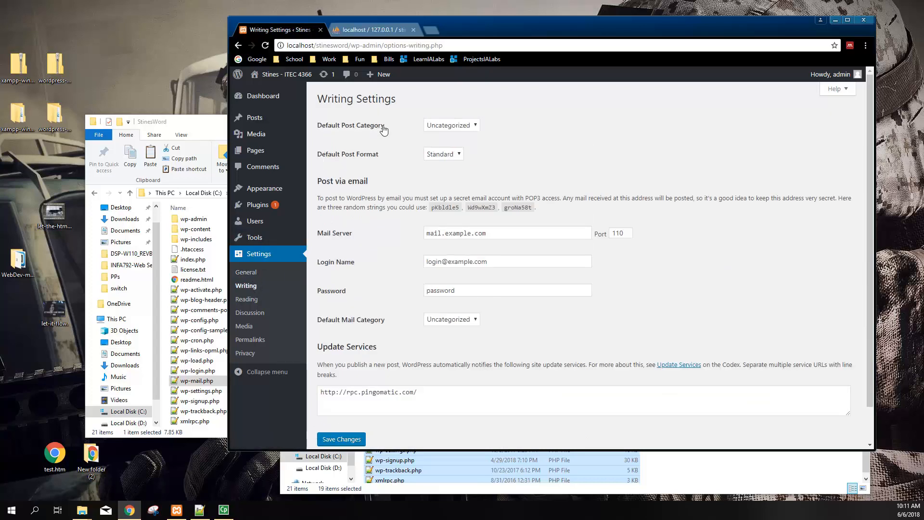
pyautogui.click(475, 125)
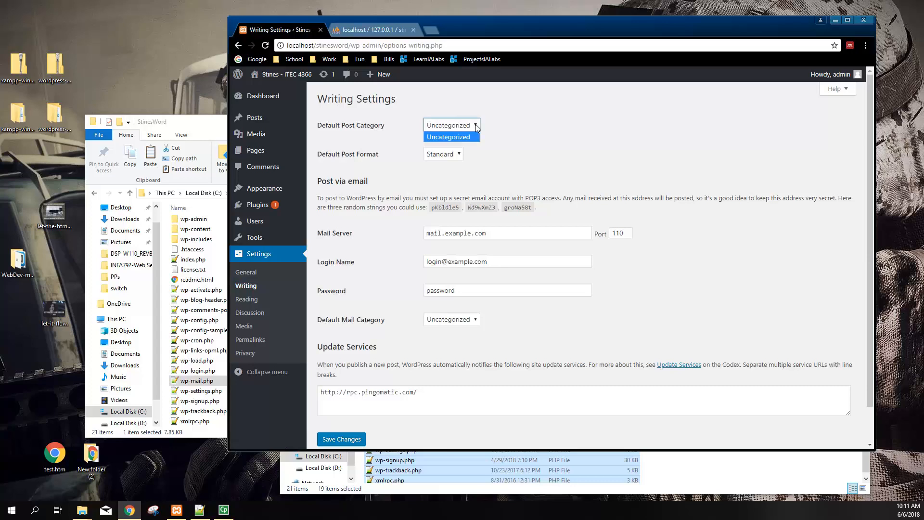
pyautogui.click(448, 137)
pyautogui.click(449, 126)
pyautogui.click(409, 138)
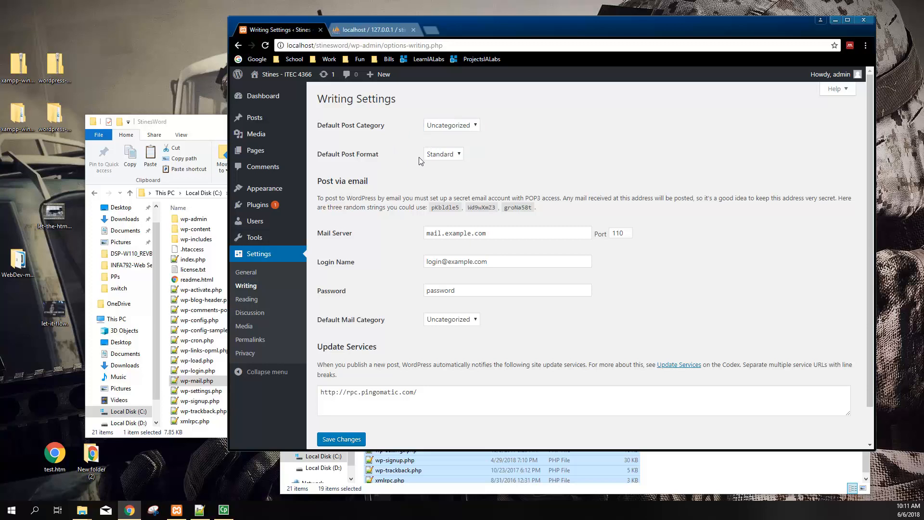
pyautogui.click(447, 154)
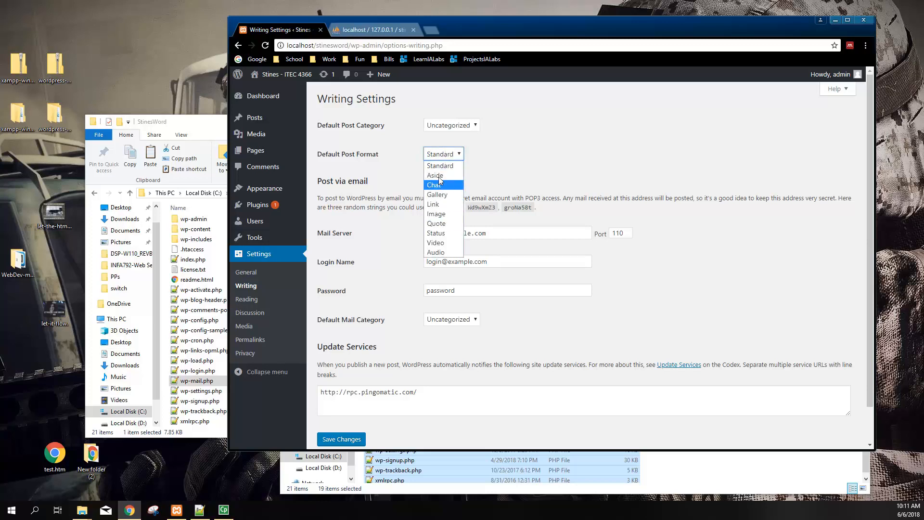
pyautogui.click(381, 170)
# Copy the rpc.pingomatic.com update service address
pyautogui.scroll(-1, 394, 260)
pyautogui.moveTo(323, 141); pyautogui.dragTo(503, 184)
pyautogui.click(556, 163)
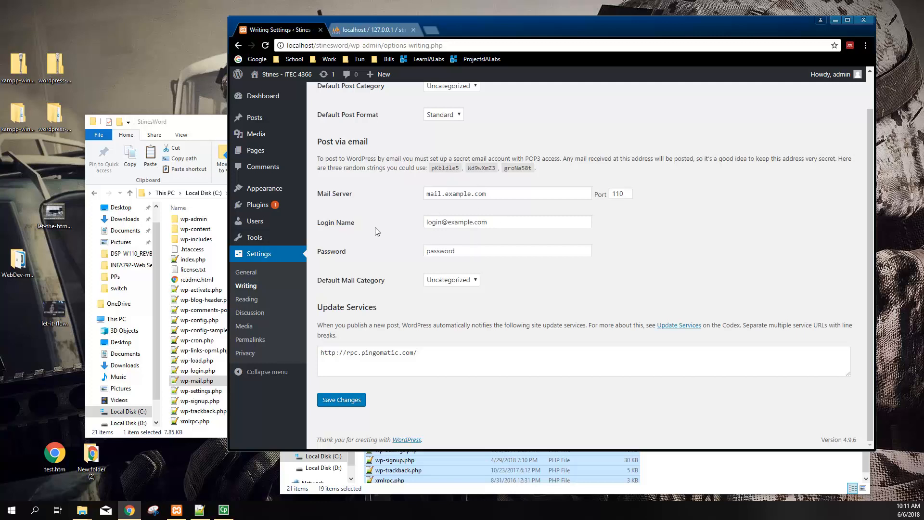
pyautogui.moveTo(483, 194); pyautogui.dragTo(332, 264)
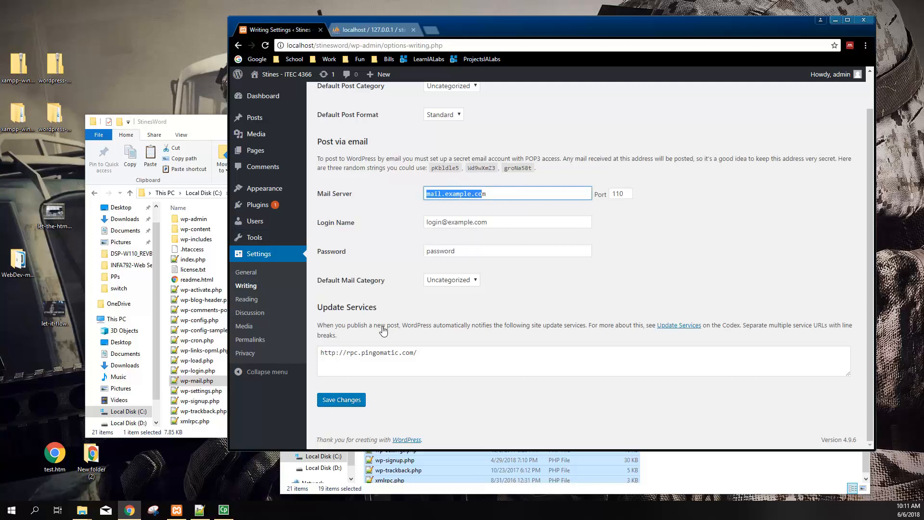
pyautogui.moveTo(323, 353); pyautogui.dragTo(362, 353)
pyautogui.rightClick(364, 351)
pyautogui.click(396, 371)
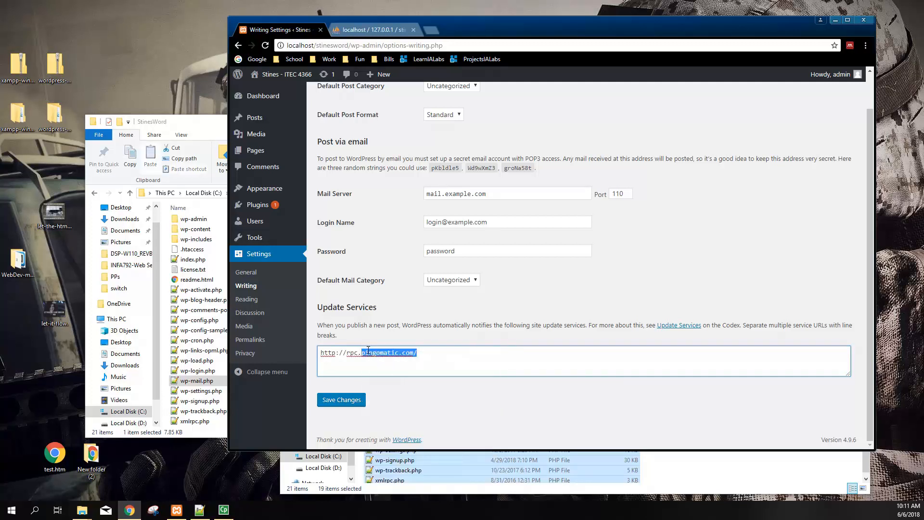
# Load the pasted pingomatic.com address in a new tab, read it, then return to Writing Settings
pyautogui.click(435, 28)
pyautogui.rightClick(430, 45)
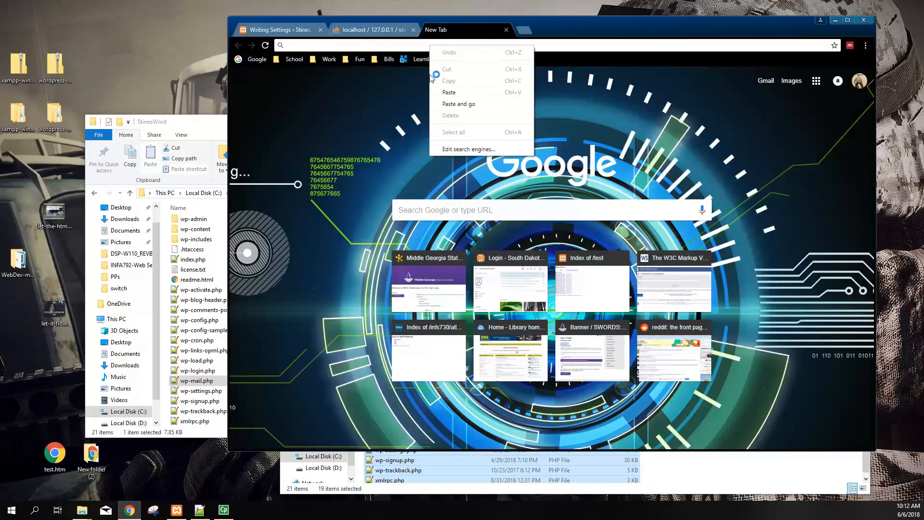
pyautogui.click(448, 104)
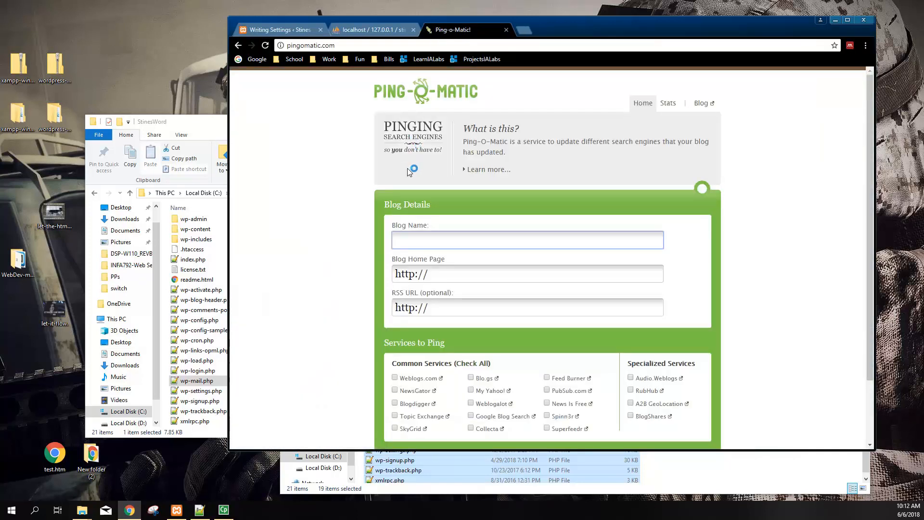
pyautogui.moveTo(512, 141); pyautogui.dragTo(699, 152)
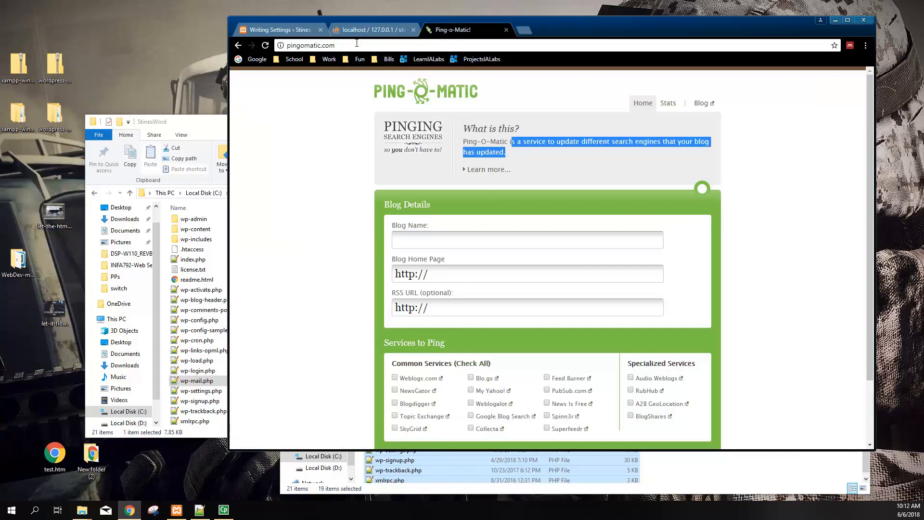
pyautogui.click(280, 28)
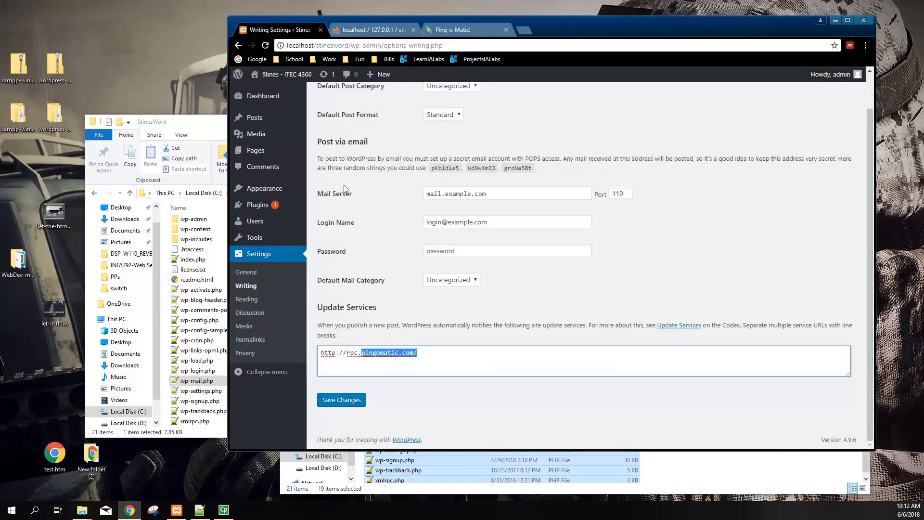
# Glance at the default post category list, then go to the Reading settings
pyautogui.scroll(1, 391, 275)
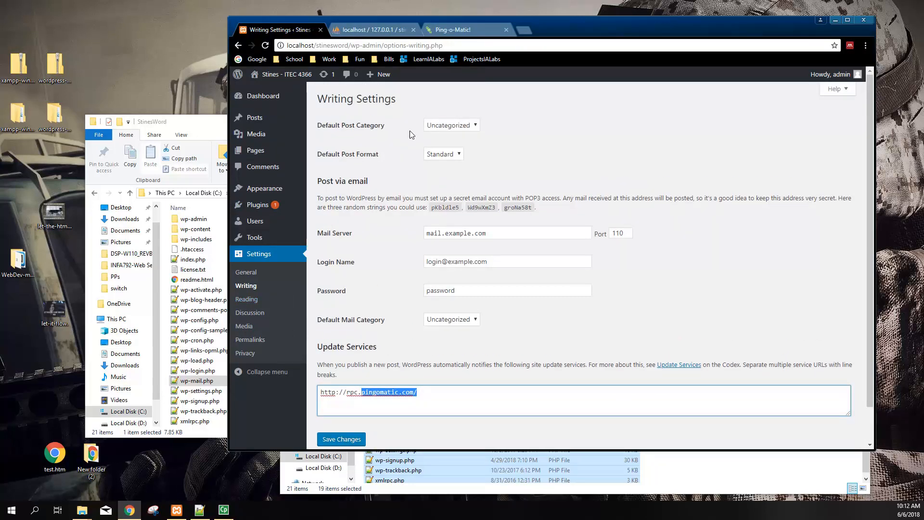
pyautogui.click(474, 127)
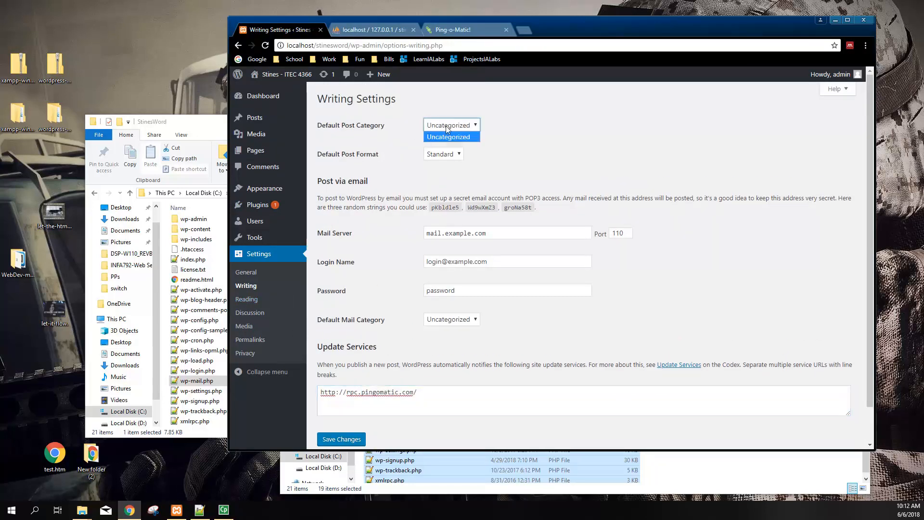
pyautogui.click(259, 299)
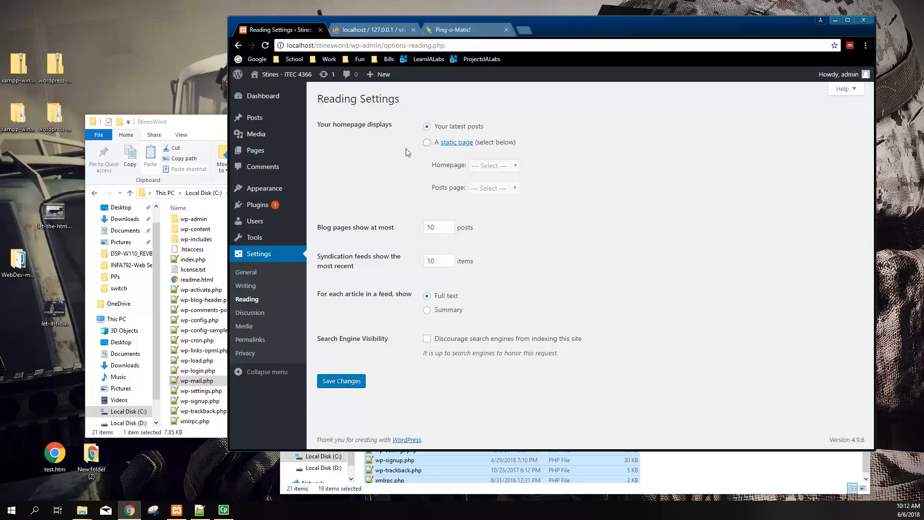
# Try a static homepage, revert to Your latest posts, and save the Reading settings
pyautogui.click(427, 142)
pyautogui.click(496, 164)
pyautogui.click(497, 164)
pyautogui.click(428, 127)
pyautogui.click(349, 382)
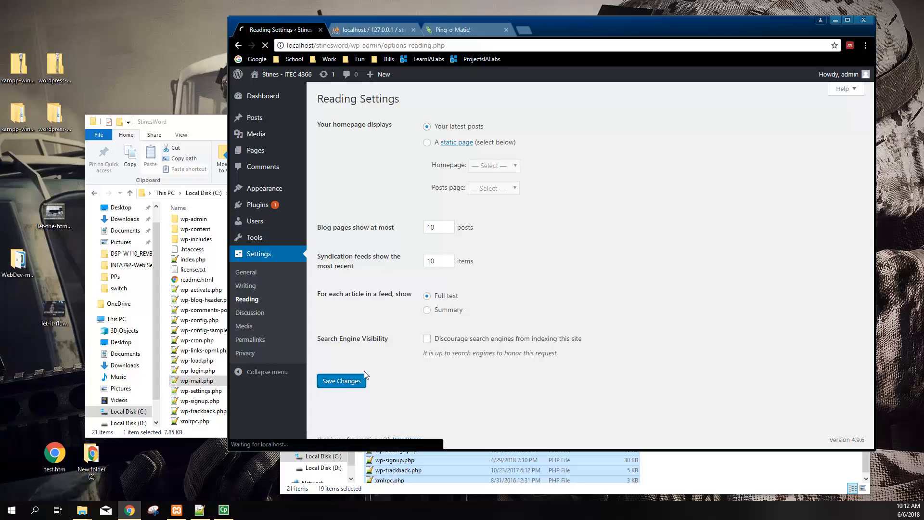
# Read through the Default article settings text on the Discussion settings page
pyautogui.click(268, 313)
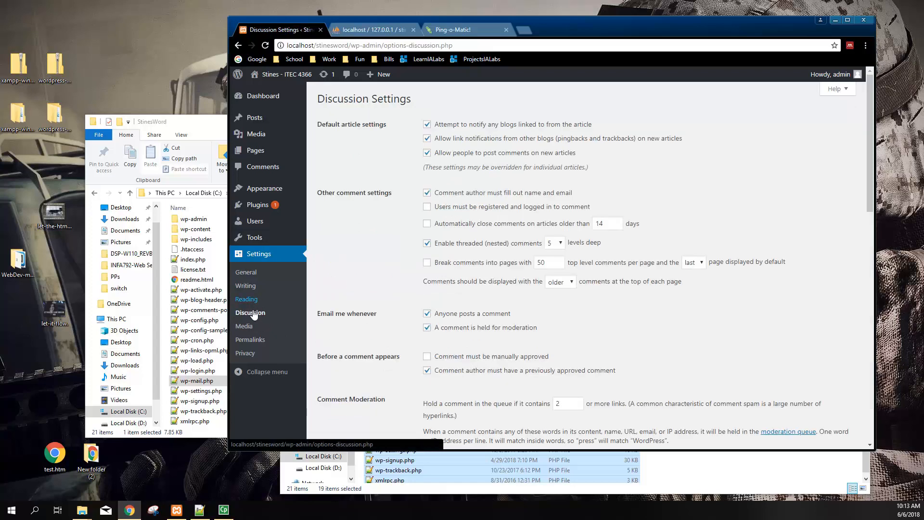
pyautogui.moveTo(327, 123); pyautogui.dragTo(383, 130)
pyautogui.click(377, 144)
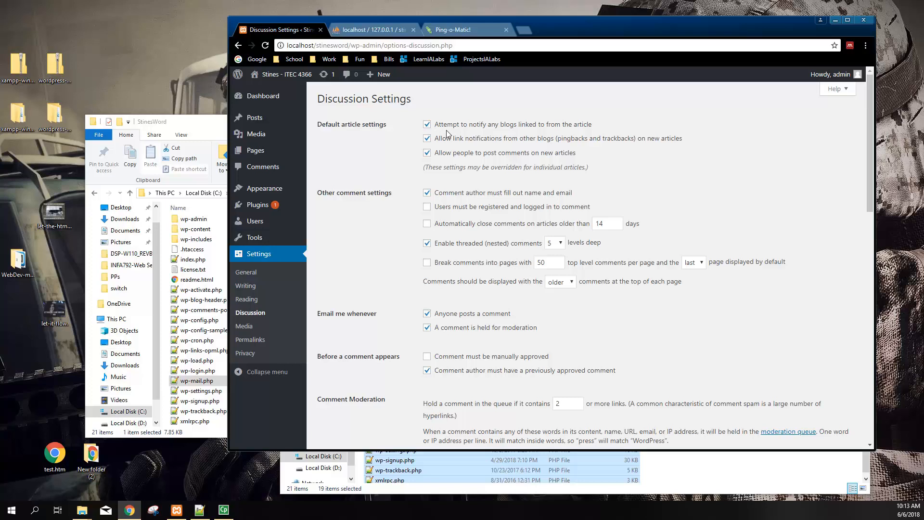
pyautogui.moveTo(429, 169); pyautogui.dragTo(587, 172)
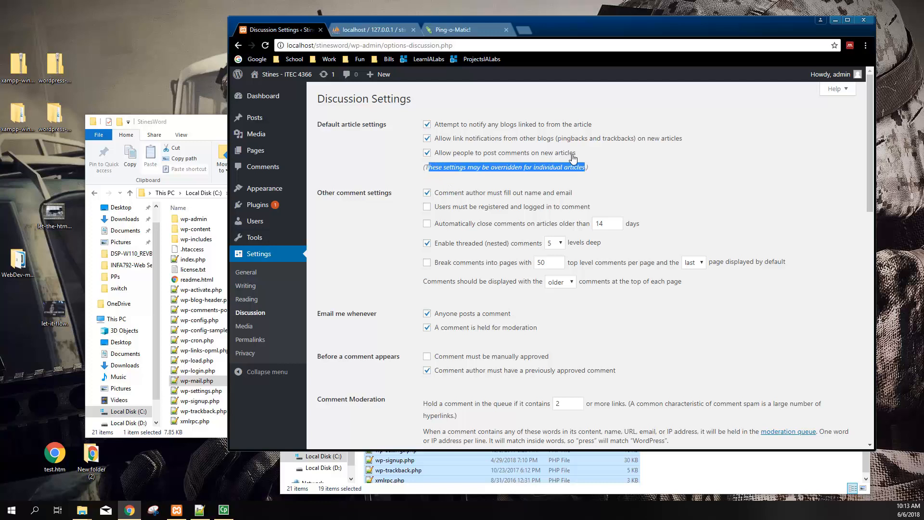
pyautogui.moveTo(589, 154); pyautogui.dragTo(438, 158)
pyautogui.click(380, 164)
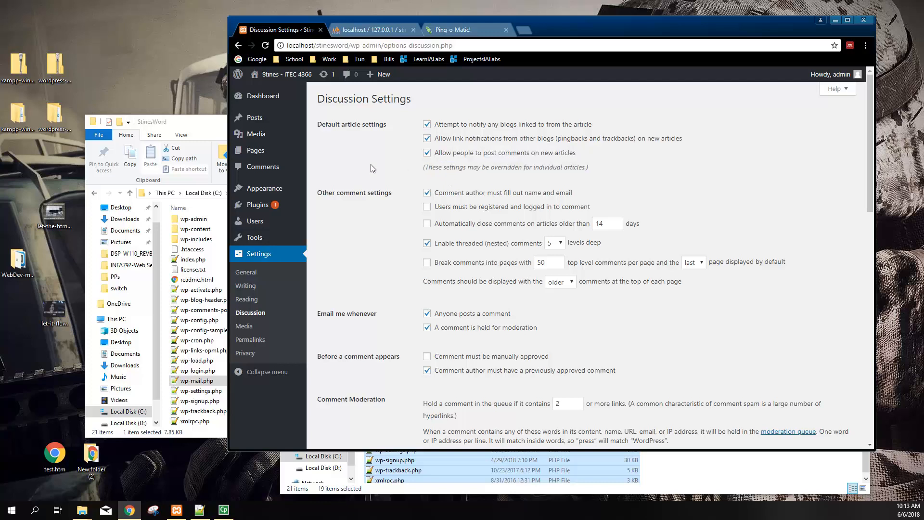
# Uncheck comments on new articles, keeping commenter name and email required
pyautogui.click(427, 153)
pyautogui.click(428, 194)
pyautogui.click(427, 194)
pyautogui.moveTo(280, 212)
pyautogui.scroll(-1, 394, 284)
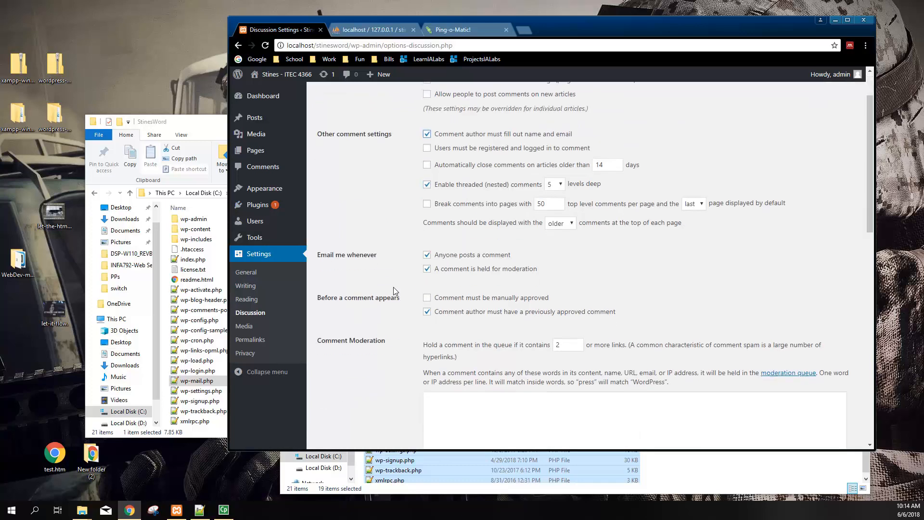
pyautogui.scroll(1, 391, 242)
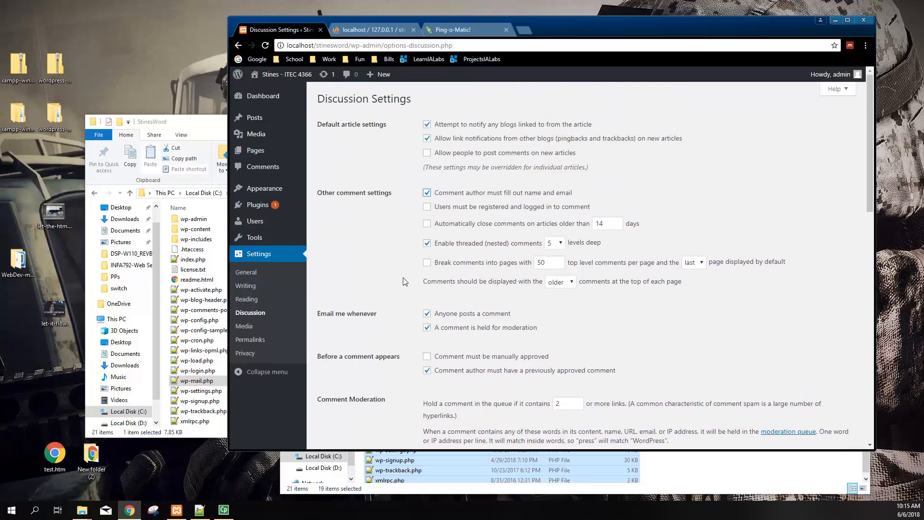
pyautogui.moveTo(334, 314); pyautogui.dragTo(377, 319)
pyautogui.scroll(-1, 362, 322)
pyautogui.moveTo(321, 268); pyautogui.dragTo(373, 267)
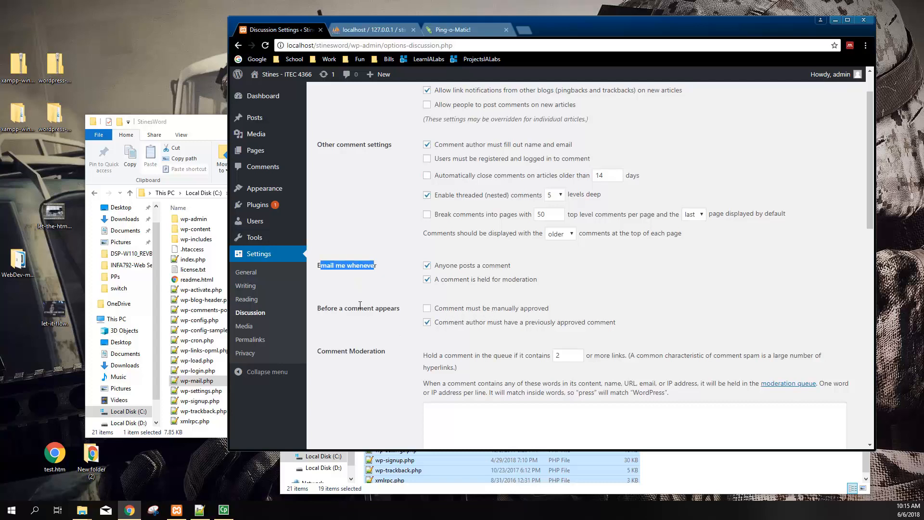
pyautogui.scroll(-2, 360, 305)
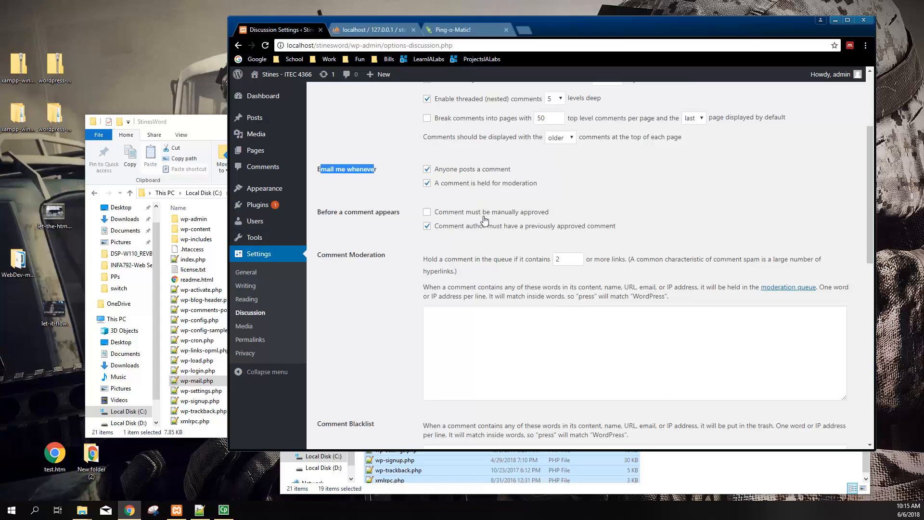
pyautogui.scroll(-3, 485, 221)
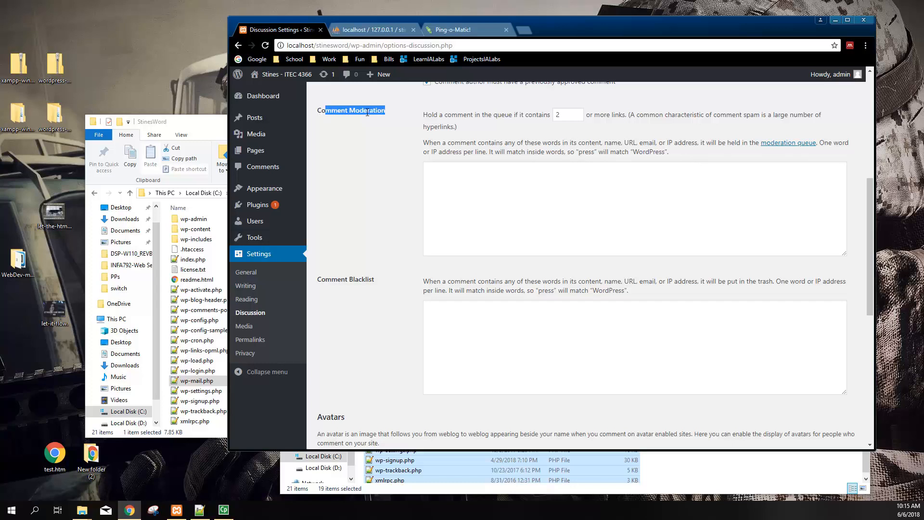
pyautogui.moveTo(318, 283); pyautogui.dragTo(376, 284)
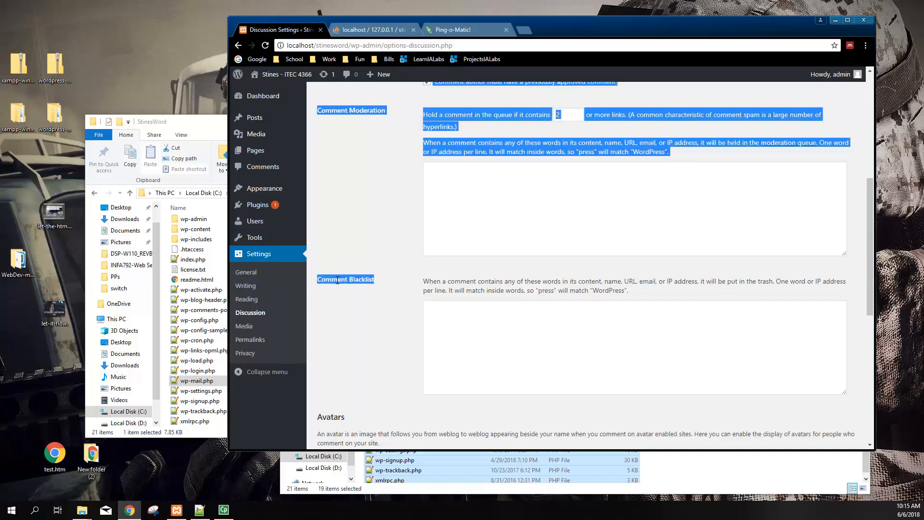
pyautogui.moveTo(360, 284); pyautogui.dragTo(325, 301)
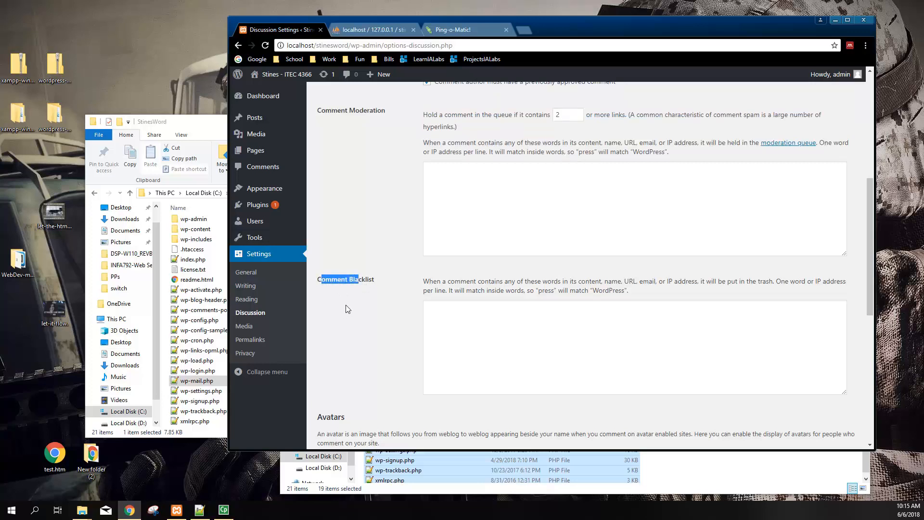
pyautogui.scroll(-1, 359, 321)
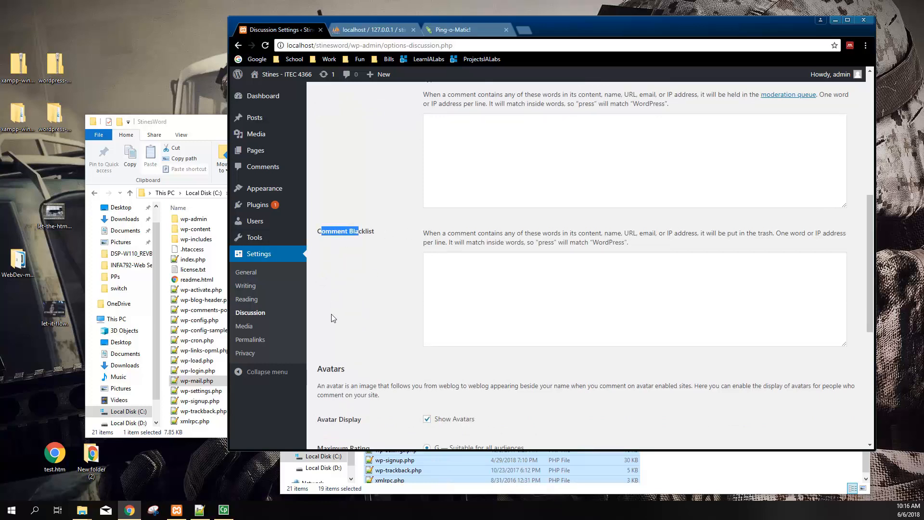
pyautogui.scroll(-3, 331, 314)
pyautogui.scroll(-1, 342, 313)
pyautogui.scroll(-2, 343, 313)
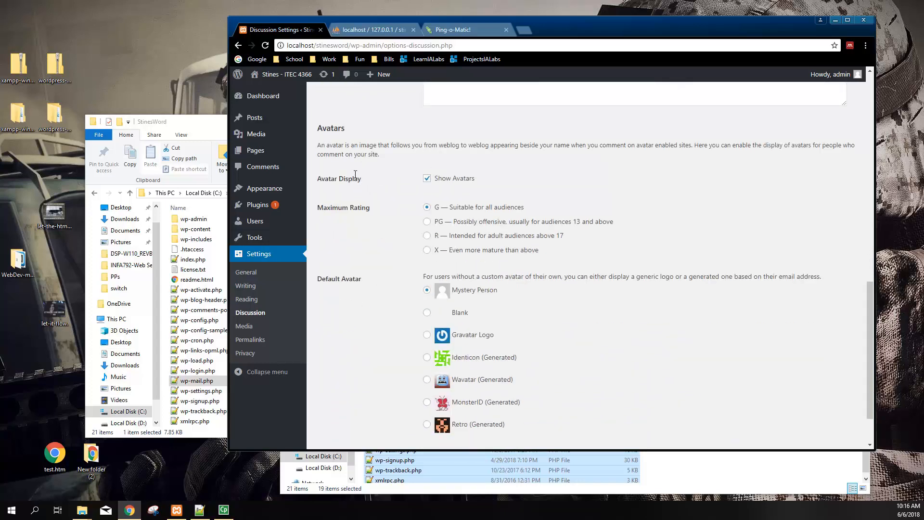
pyautogui.scroll(-1, 345, 279)
pyautogui.scroll(2, 351, 280)
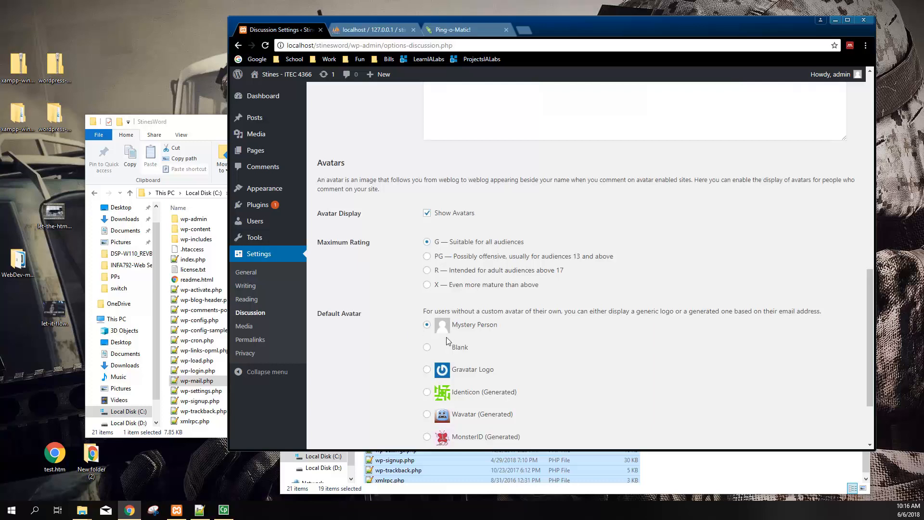
pyautogui.scroll(-2, 446, 337)
pyautogui.scroll(1, 483, 287)
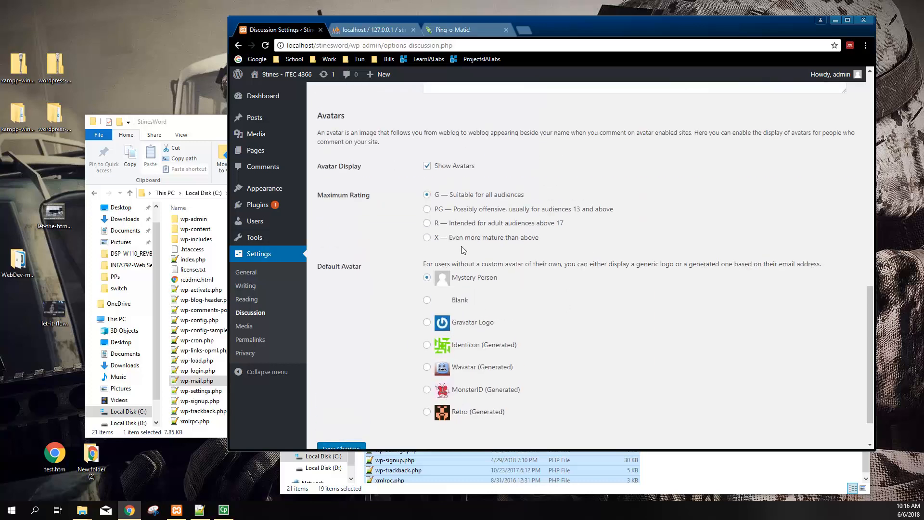
pyautogui.scroll(2, 462, 249)
pyautogui.click(463, 30)
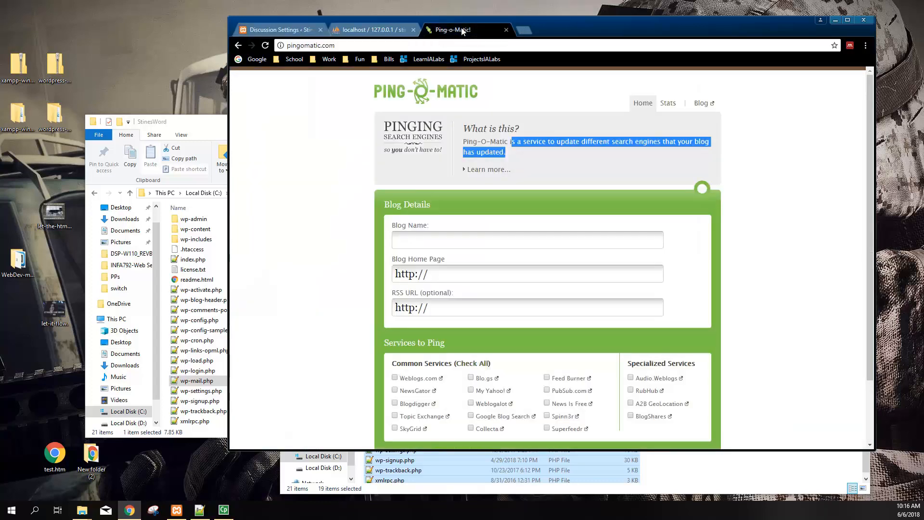
pyautogui.click(279, 30)
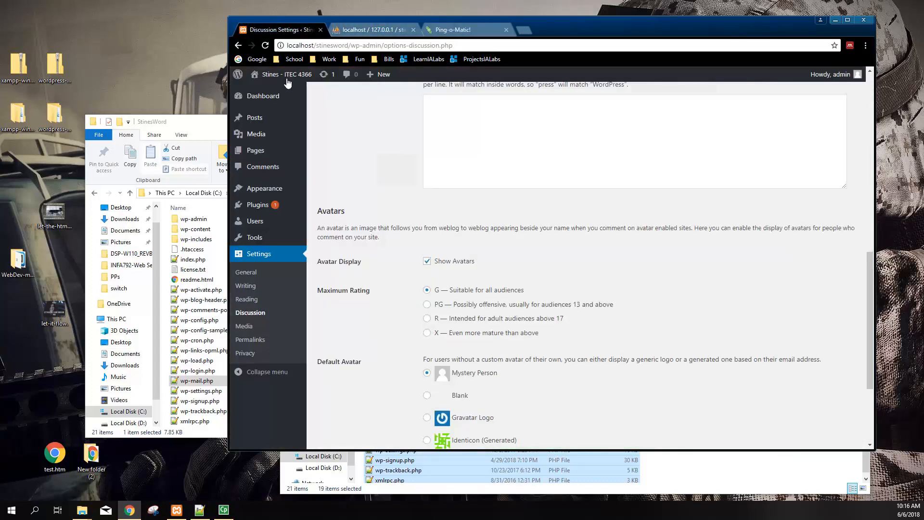
pyautogui.scroll(-3, 449, 344)
pyautogui.scroll(-1, 449, 344)
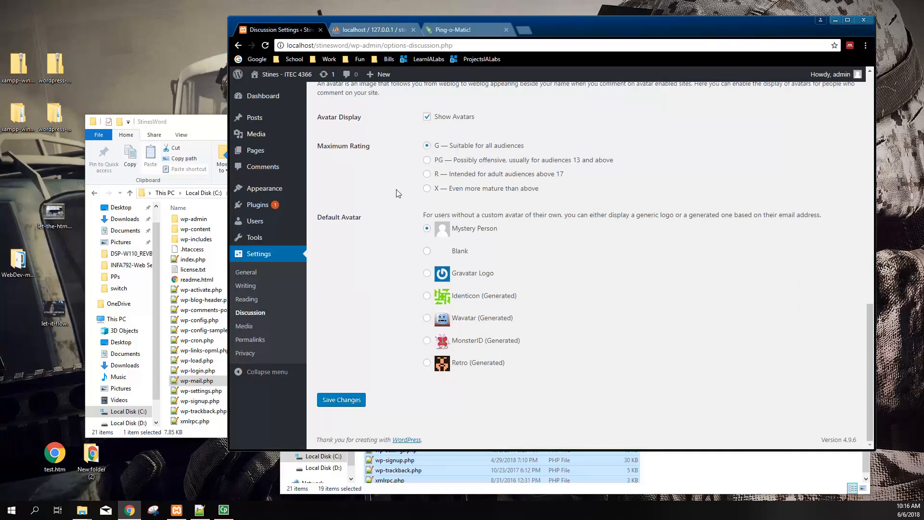
pyautogui.scroll(1, 487, 173)
pyautogui.scroll(2, 654, 250)
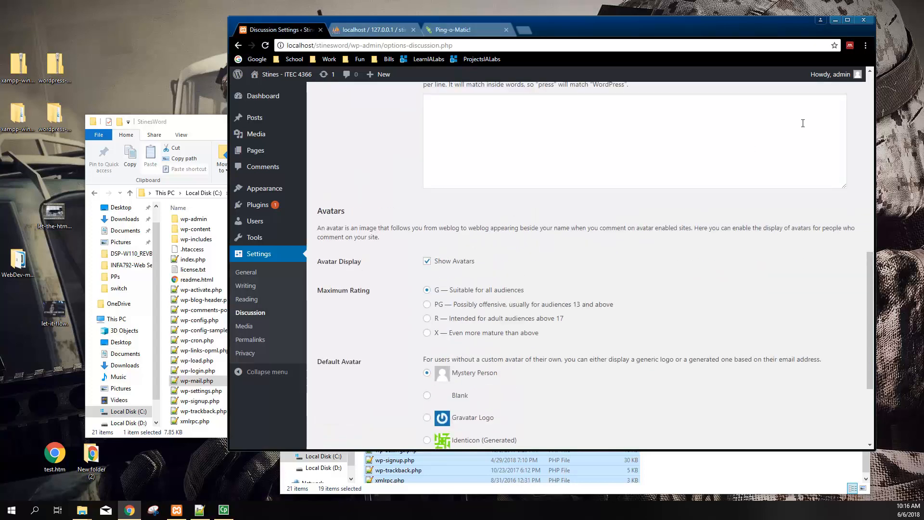
pyautogui.moveTo(835, 75)
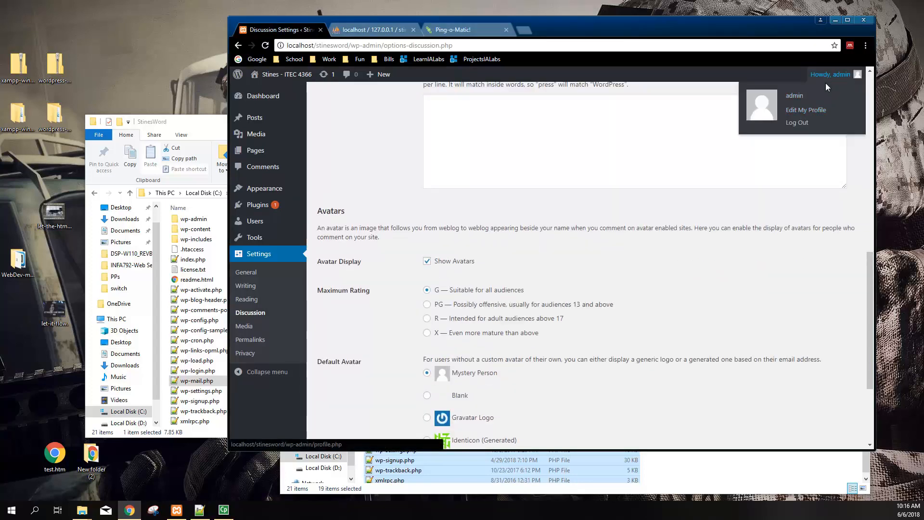
# On the admin profile, preview Light through Sunrise colour schemes, ending on Default
pyautogui.click(809, 111)
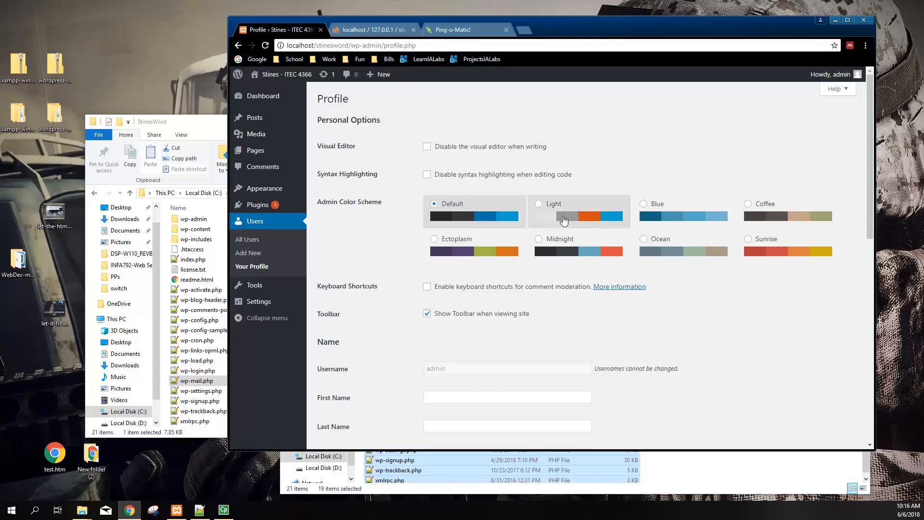
pyautogui.click(532, 216)
pyautogui.click(499, 253)
pyautogui.click(602, 251)
pyautogui.click(676, 262)
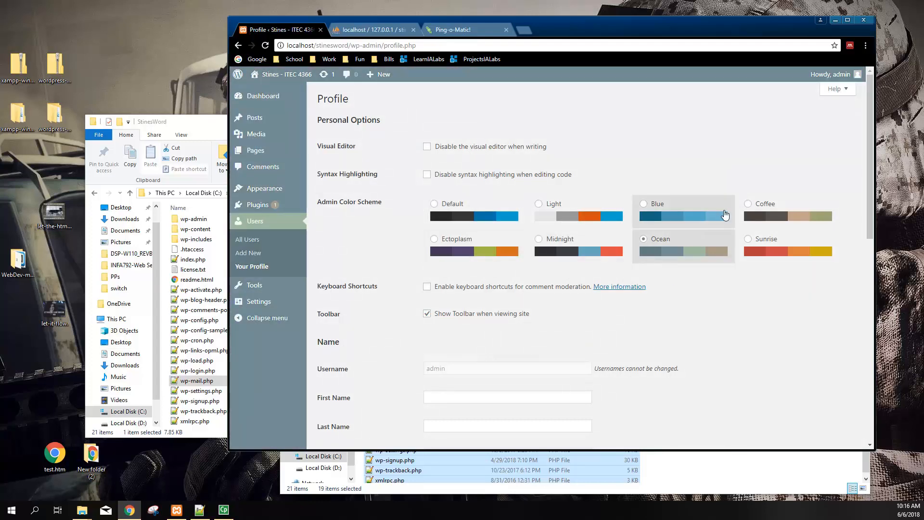
pyautogui.click(724, 211)
pyautogui.click(751, 207)
pyautogui.click(748, 243)
pyautogui.click(505, 218)
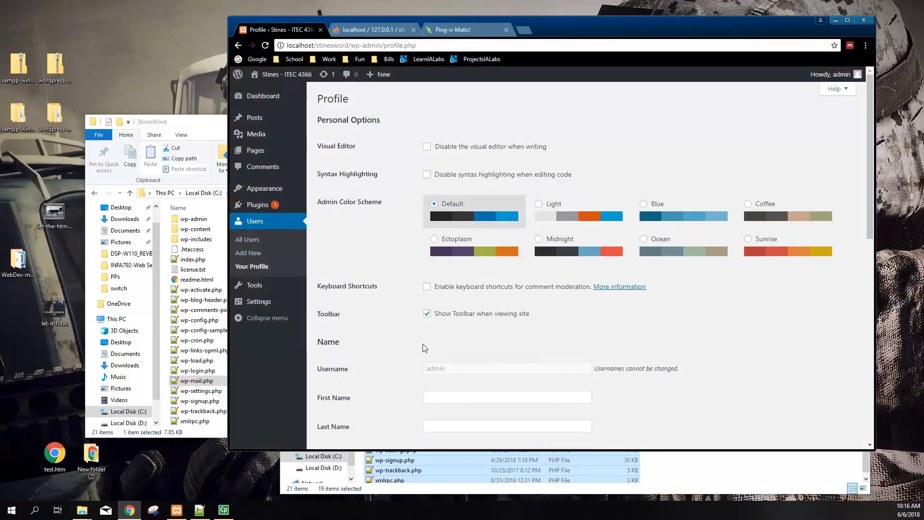
# Follow the Gravatar link to change the profile picture
pyautogui.scroll(-3, 422, 352)
pyautogui.scroll(-8, 423, 348)
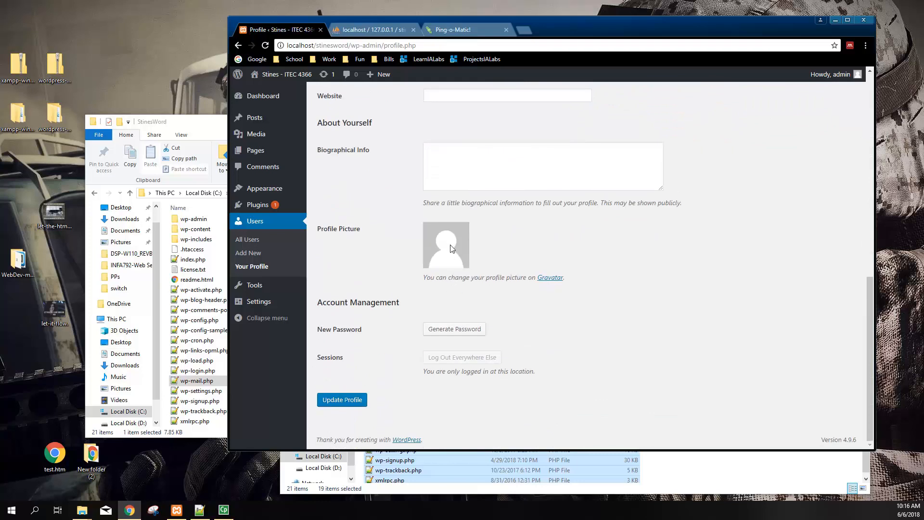
pyautogui.click(549, 280)
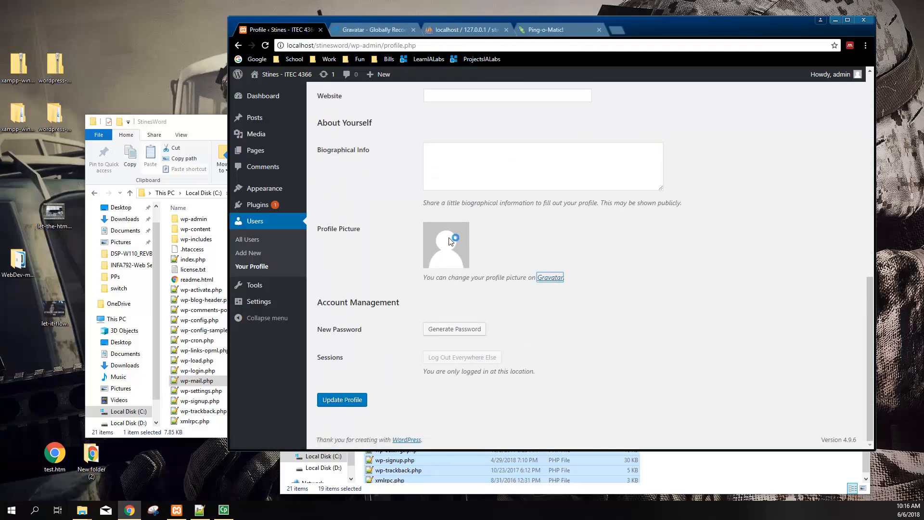
pyautogui.click(374, 29)
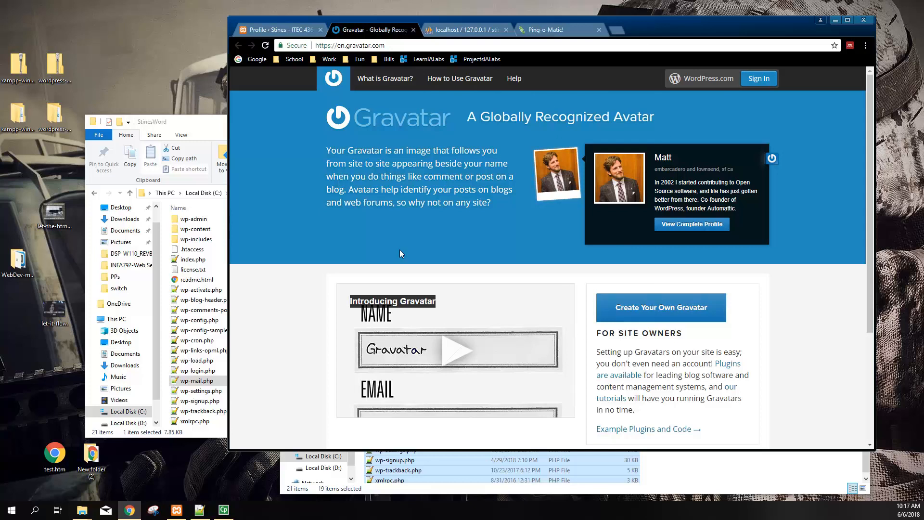
pyautogui.scroll(-3, 554, 314)
pyautogui.scroll(3, 441, 295)
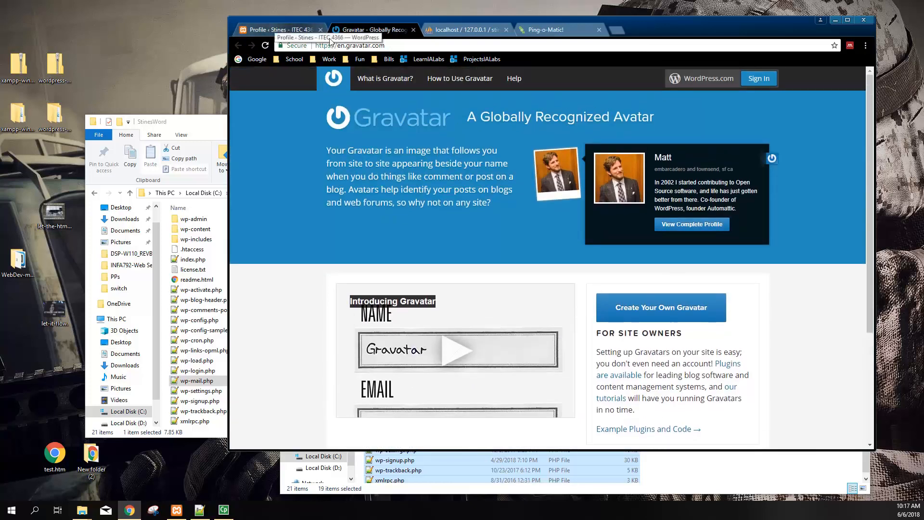
pyautogui.click(256, 27)
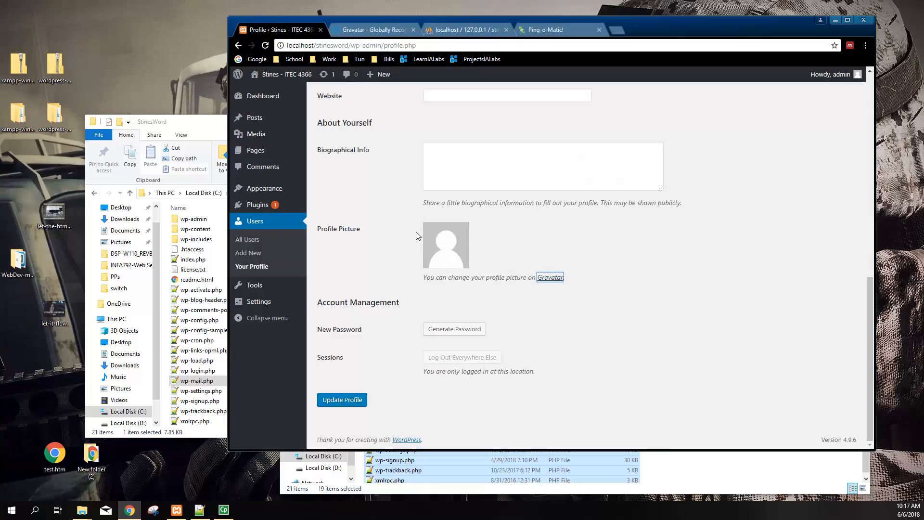
# Uncheck Show Avatars in the Discussion settings and save the change
pyautogui.click(259, 301)
pyautogui.scroll(-4, 390, 332)
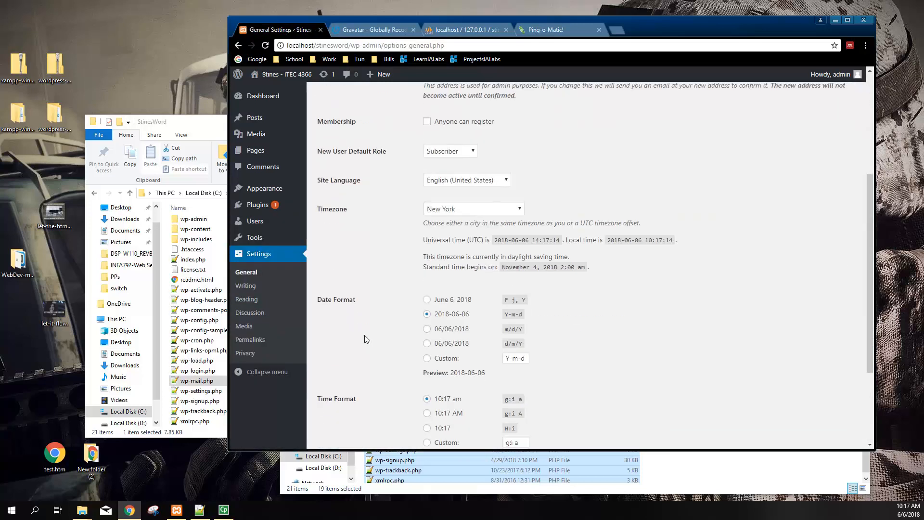
pyautogui.click(250, 313)
pyautogui.scroll(-15, 443, 332)
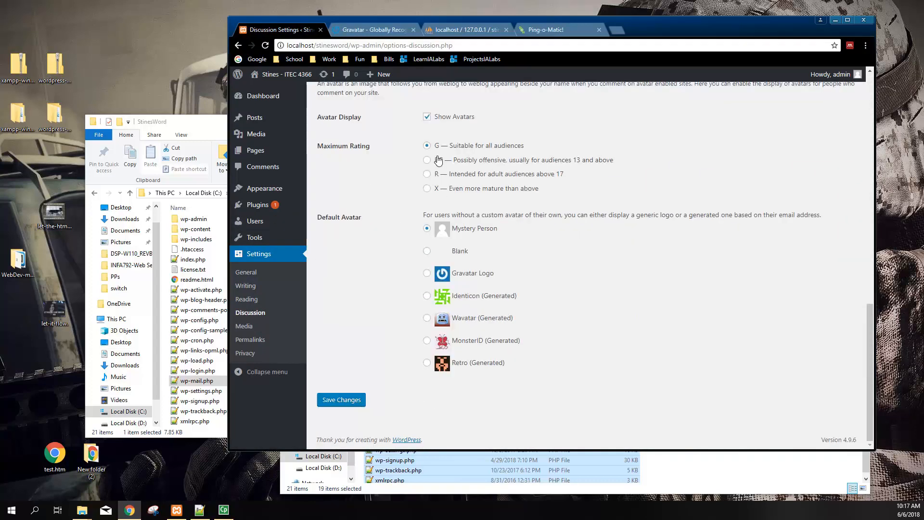
pyautogui.click(436, 117)
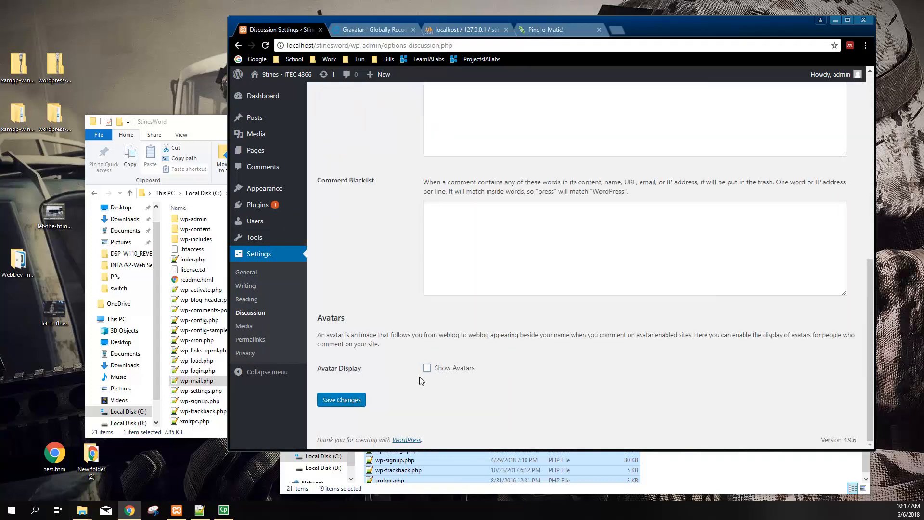
pyautogui.click(339, 401)
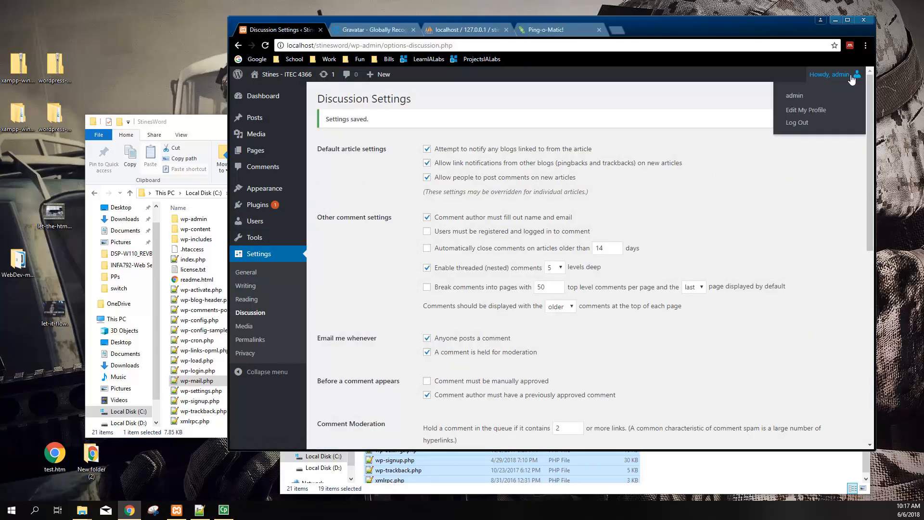
pyautogui.scroll(-3, 464, 288)
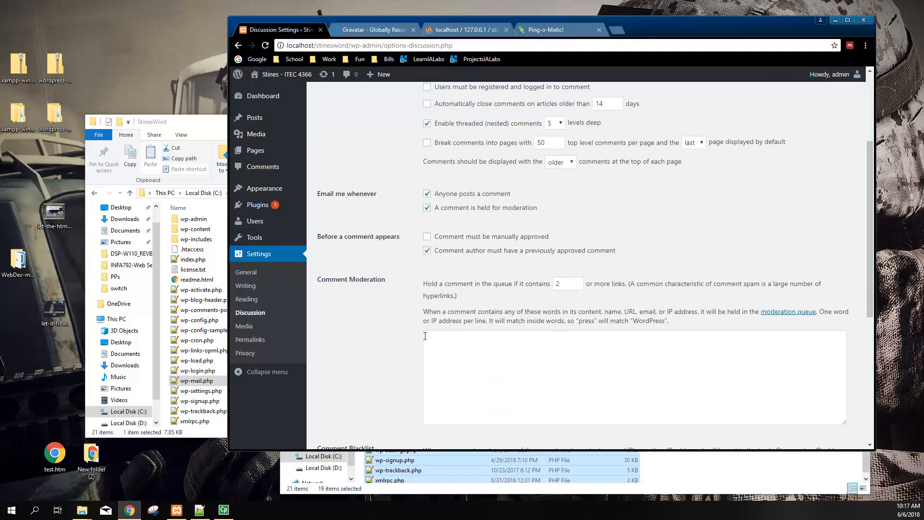
# Look over the Thumbnail and Medium image size labels in Media settings
pyautogui.click(247, 326)
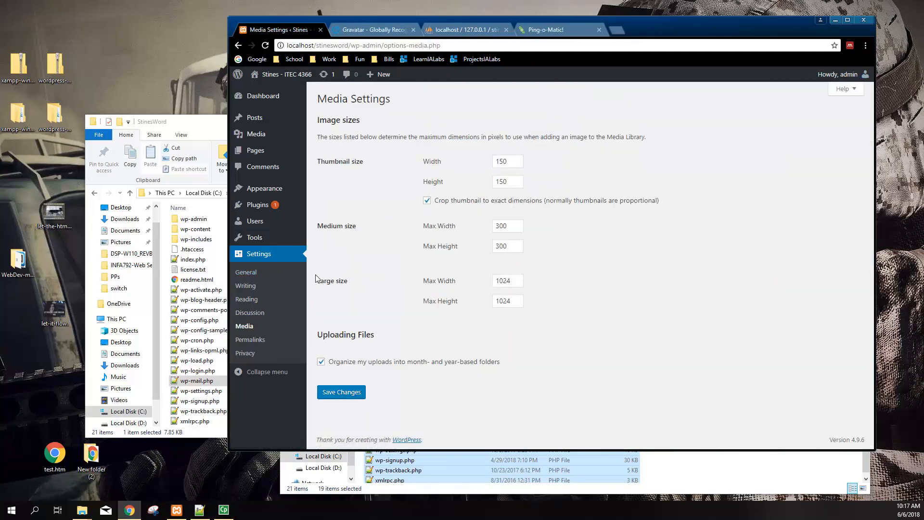
pyautogui.moveTo(330, 226); pyautogui.dragTo(362, 229)
pyautogui.moveTo(324, 161); pyautogui.dragTo(364, 162)
# Compare the Day and name and Plain example URLs on the Permalinks page
pyautogui.click(298, 342)
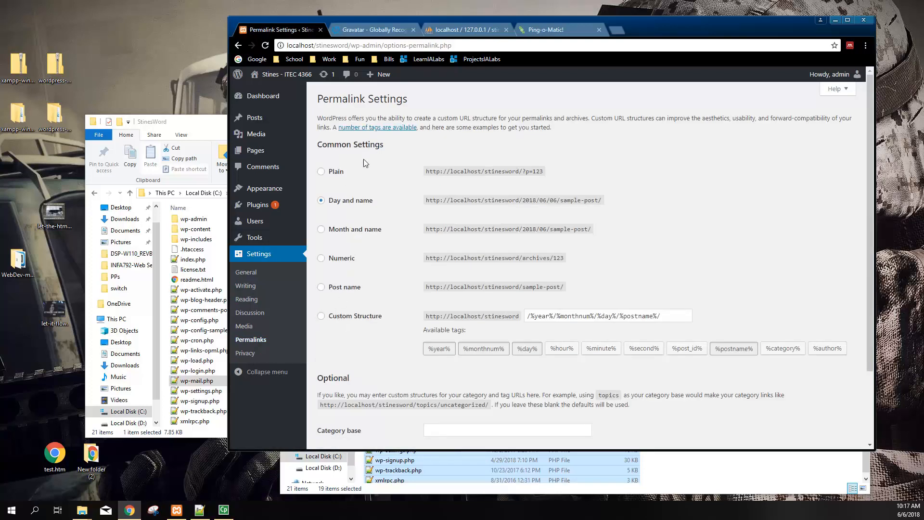
pyautogui.moveTo(612, 201); pyautogui.dragTo(425, 201)
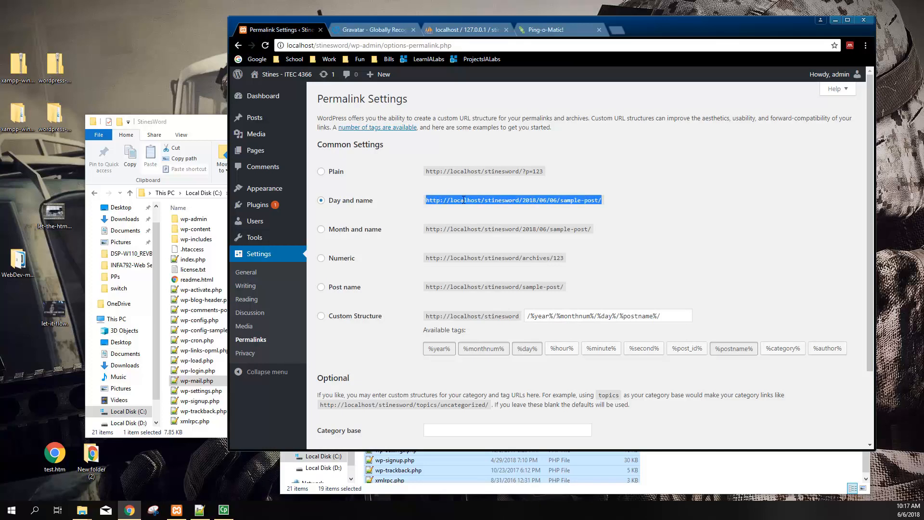
pyautogui.click(536, 202)
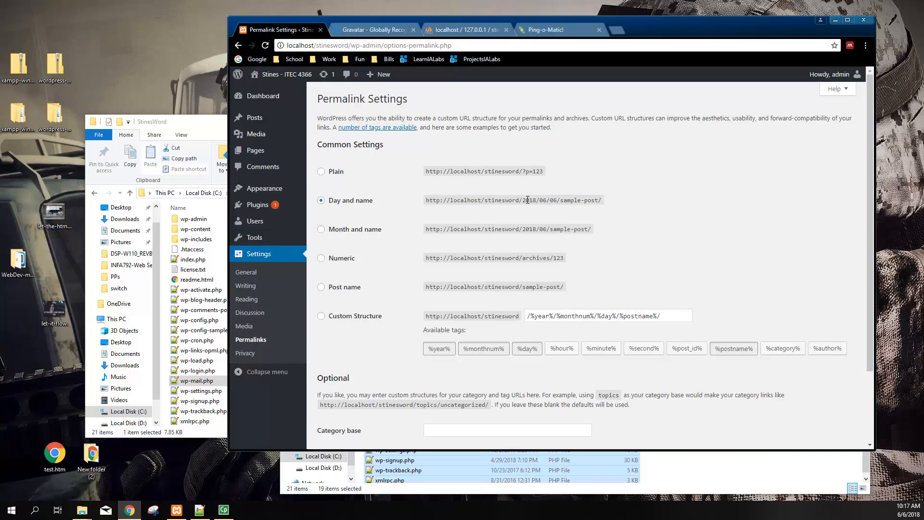
pyautogui.moveTo(524, 200); pyautogui.dragTo(559, 199)
pyautogui.moveTo(541, 171); pyautogui.dragTo(461, 169)
pyautogui.moveTo(582, 199); pyautogui.dragTo(562, 200)
pyautogui.click(533, 200)
# Try Post name, then save permalinks with the Day and name structure
pyautogui.click(343, 288)
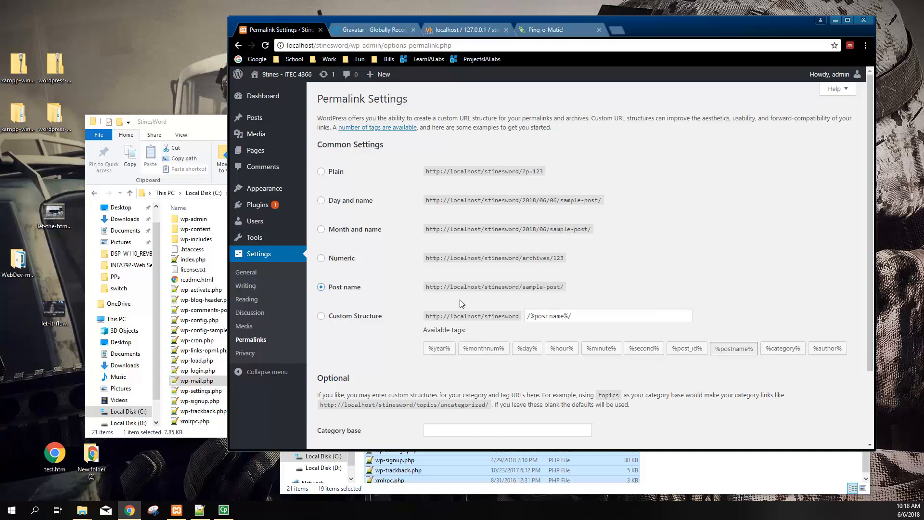
pyautogui.click(351, 201)
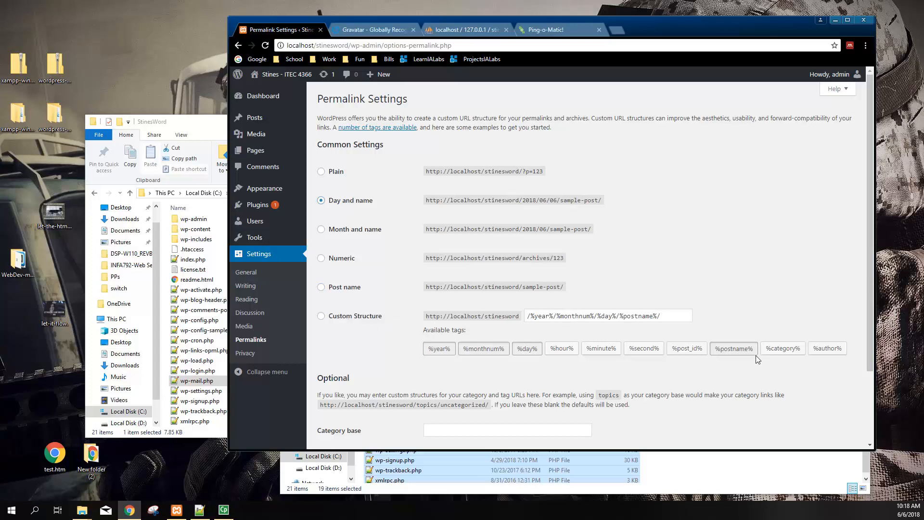
pyautogui.scroll(-3, 529, 313)
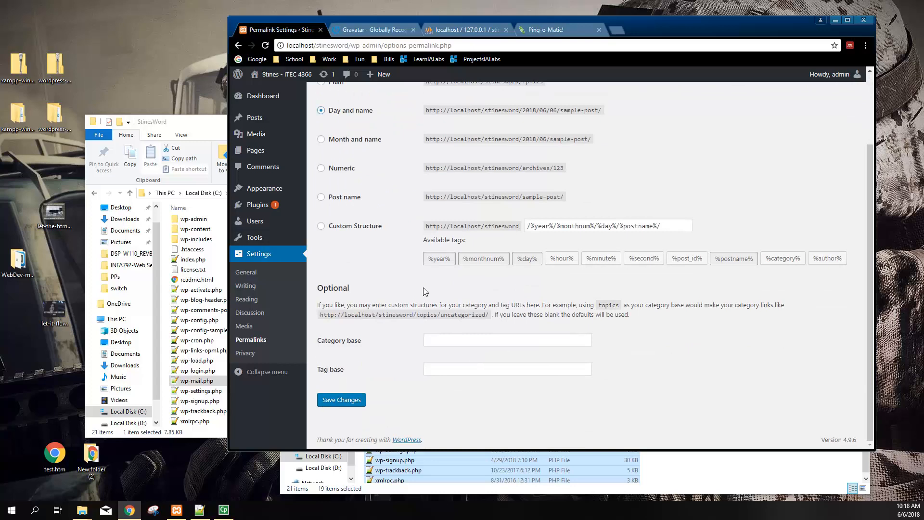
pyautogui.scroll(3, 461, 333)
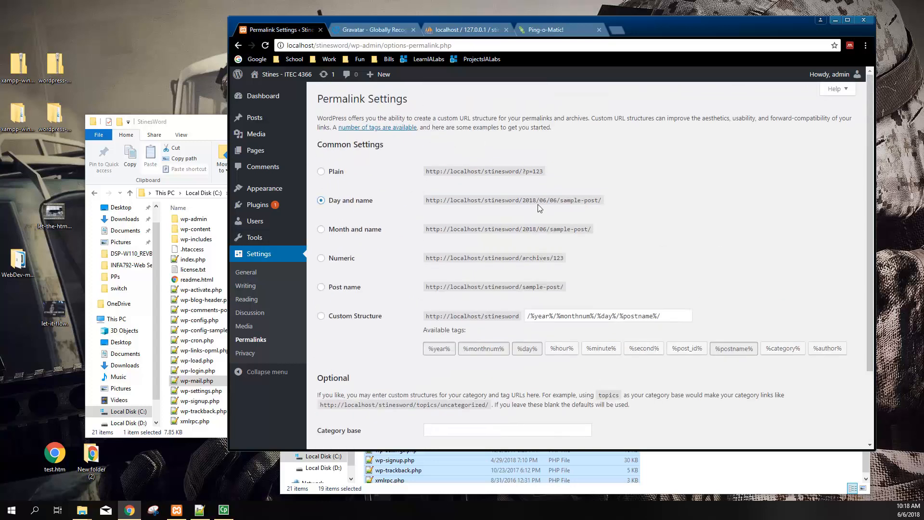
pyautogui.scroll(-3, 501, 313)
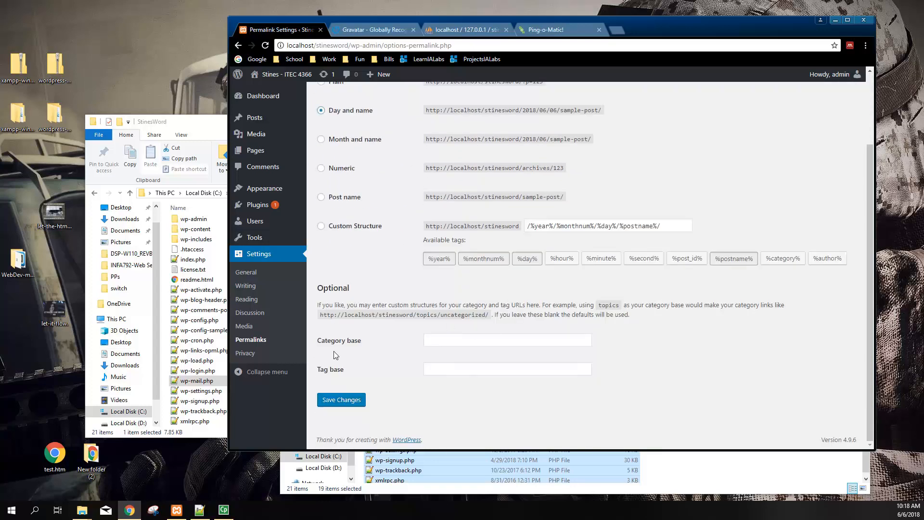
pyautogui.click(357, 398)
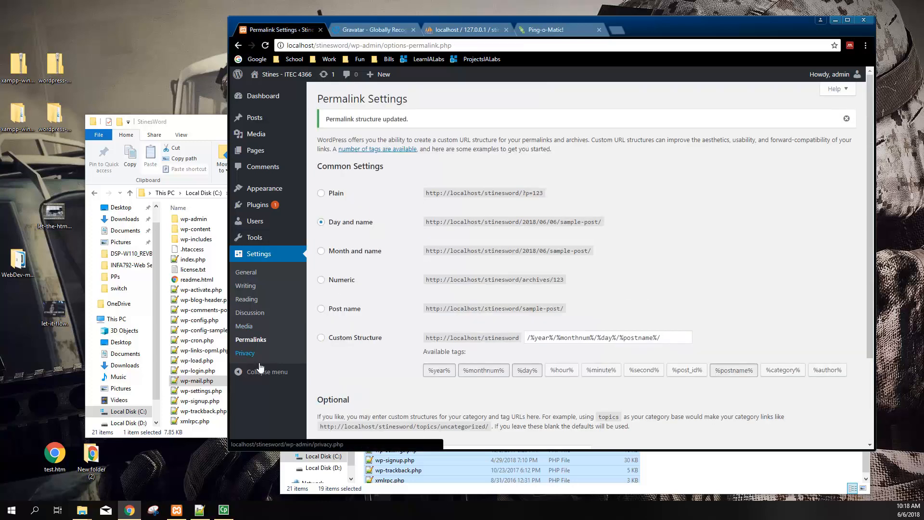
# Open Privacy Settings and keep Privacy Policy as the selected privacy policy page
pyautogui.click(254, 359)
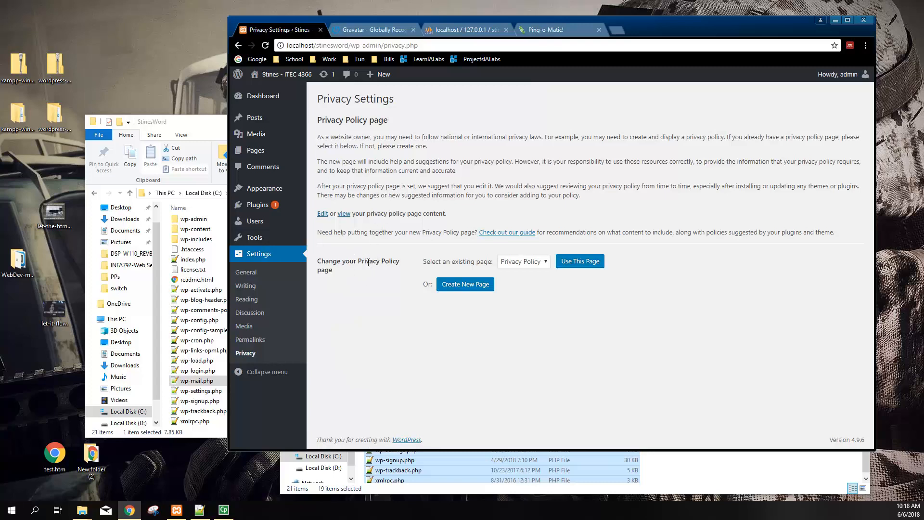
pyautogui.moveTo(321, 264); pyautogui.dragTo(354, 273)
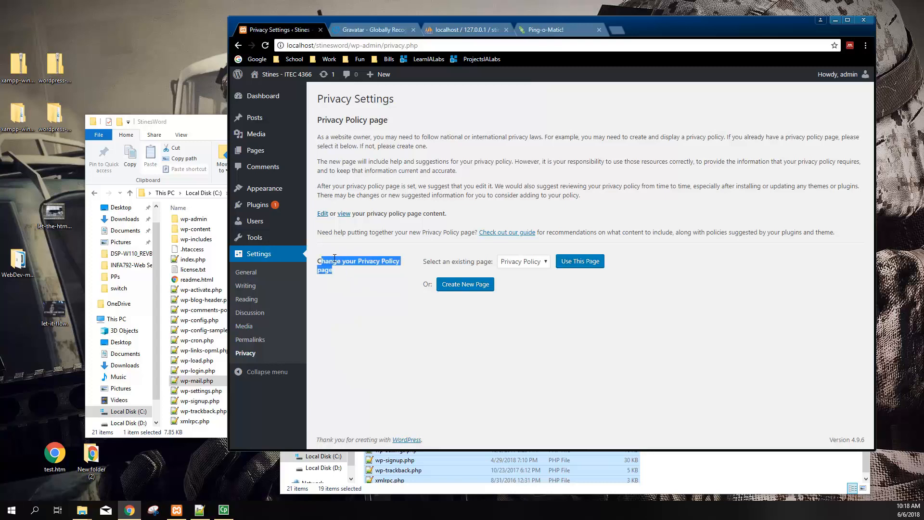
pyautogui.click(521, 264)
pyautogui.click(522, 265)
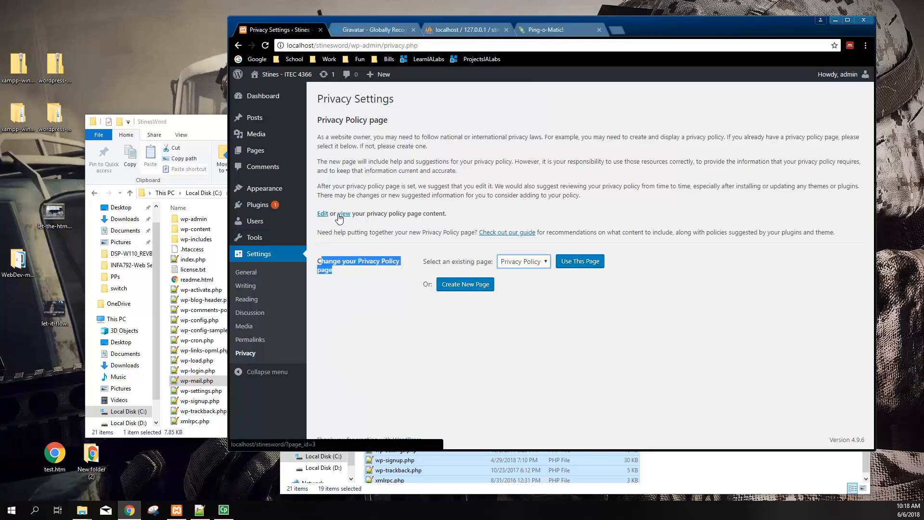
# Briefly revisit the Permalinks settings, then return to Privacy Settings
pyautogui.click(264, 341)
pyautogui.rightClick(264, 340)
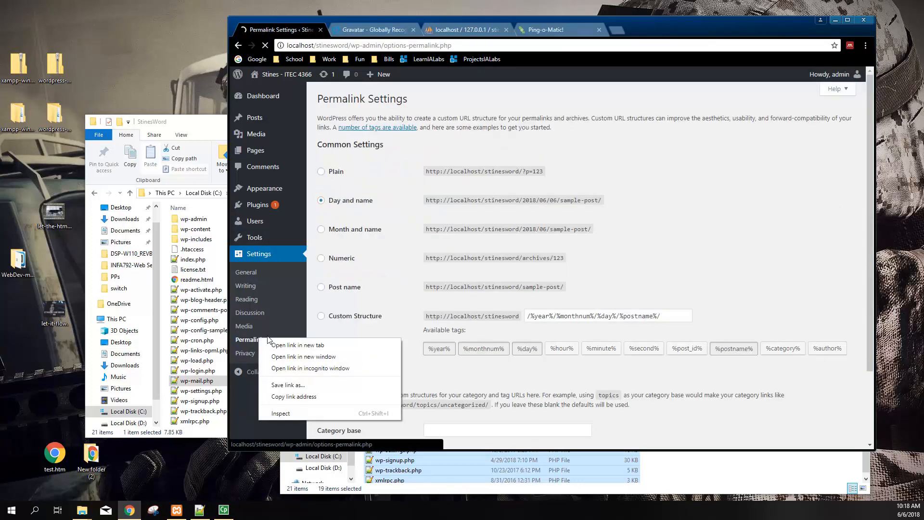
pyautogui.click(353, 202)
pyautogui.scroll(-2, 365, 266)
pyautogui.scroll(2, 365, 266)
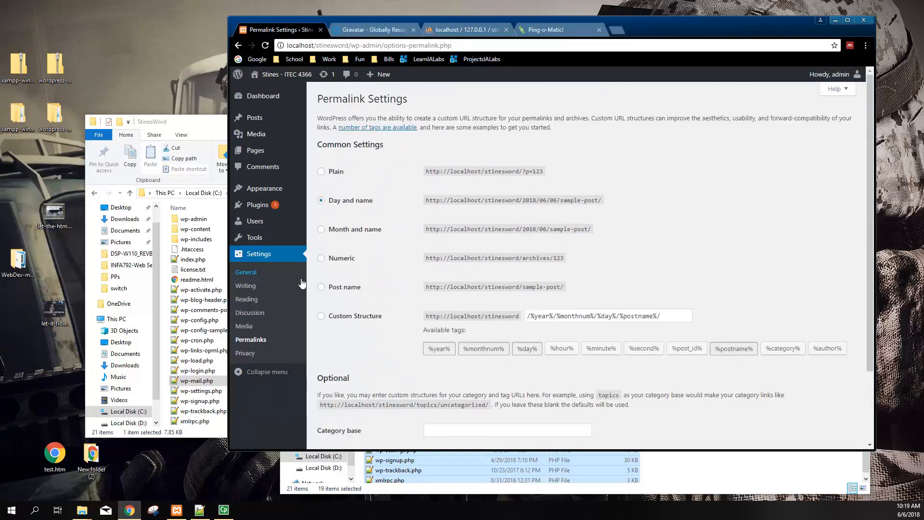
pyautogui.click(253, 355)
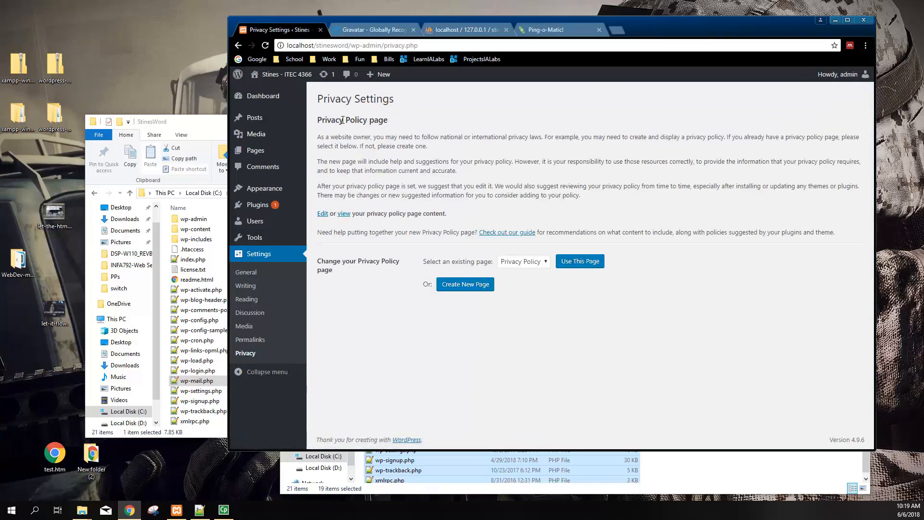
pyautogui.moveTo(286, 79)
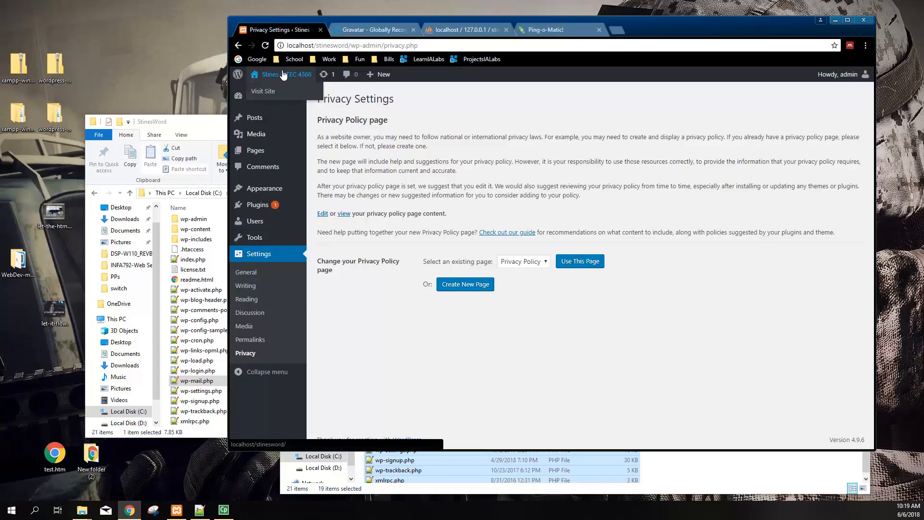
# View the live site's front page and scroll through it
pyautogui.click(263, 92)
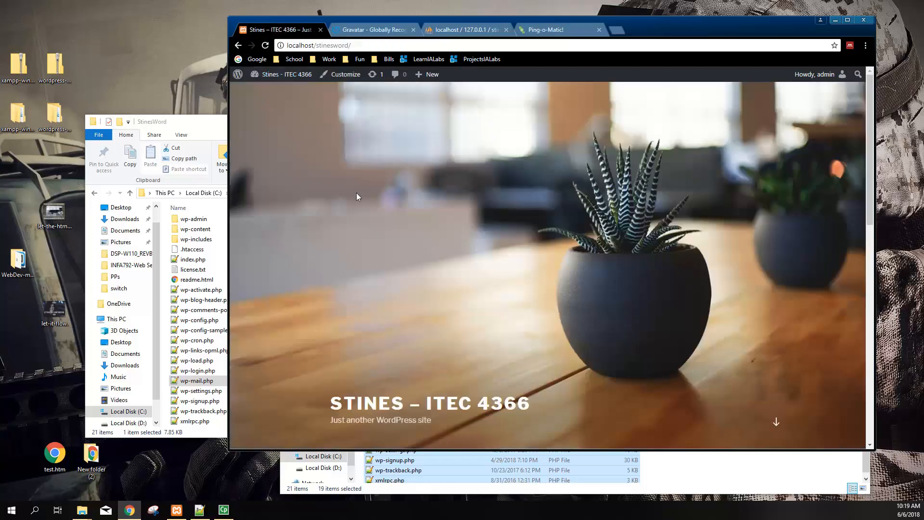
pyautogui.scroll(-10, 489, 238)
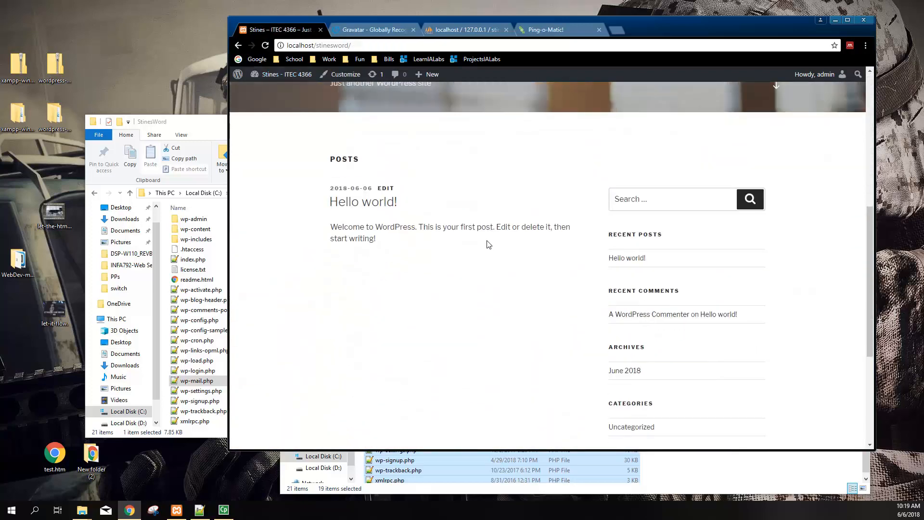
pyautogui.scroll(-2, 486, 247)
pyautogui.scroll(12, 467, 284)
pyautogui.scroll(3, 467, 287)
pyautogui.scroll(-10, 504, 278)
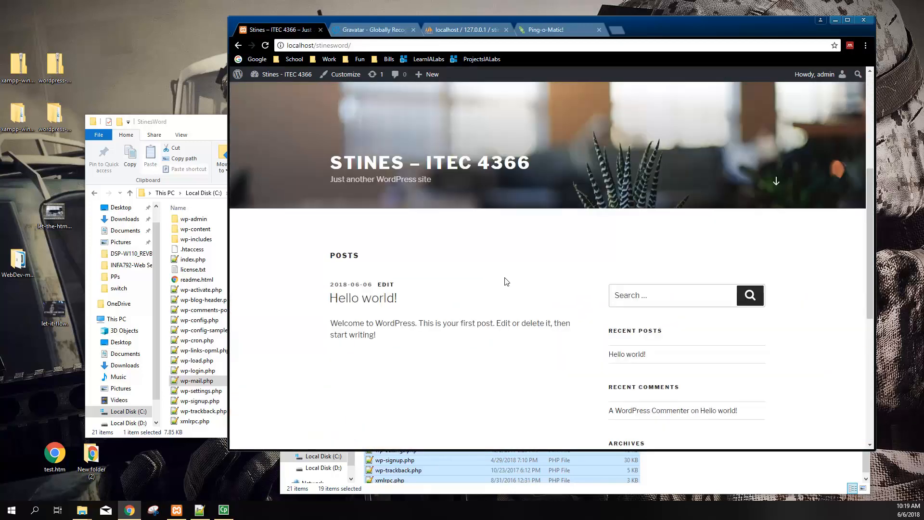
pyautogui.scroll(10, 505, 279)
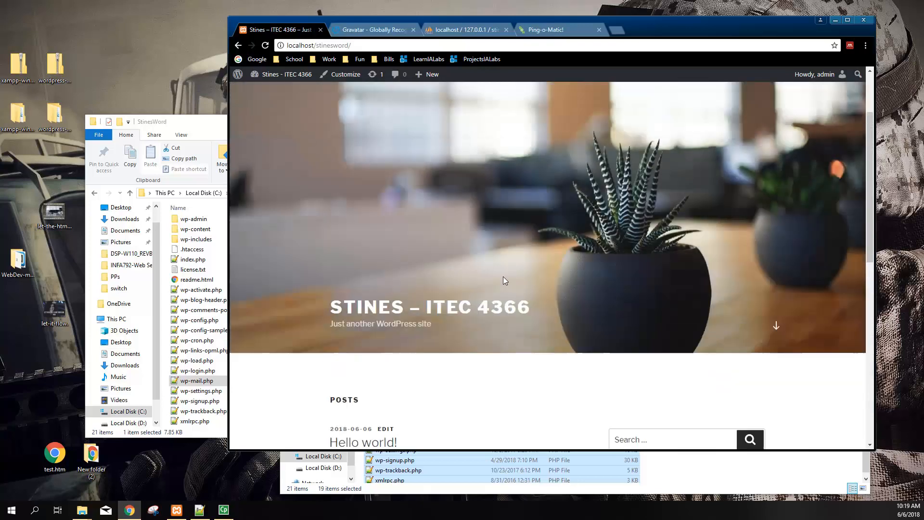
# Go back to the admin Dashboard and open the Pages list
pyautogui.rightClick(503, 276)
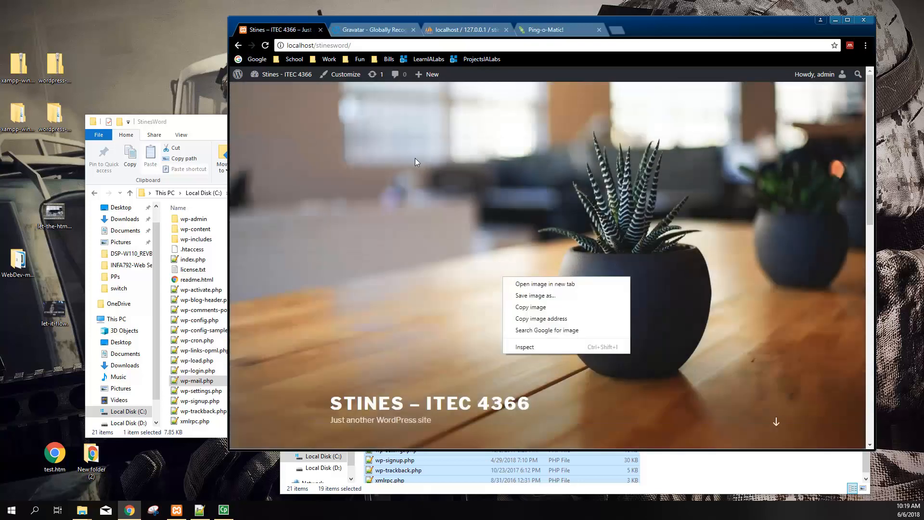
pyautogui.click(255, 74)
pyautogui.click(289, 88)
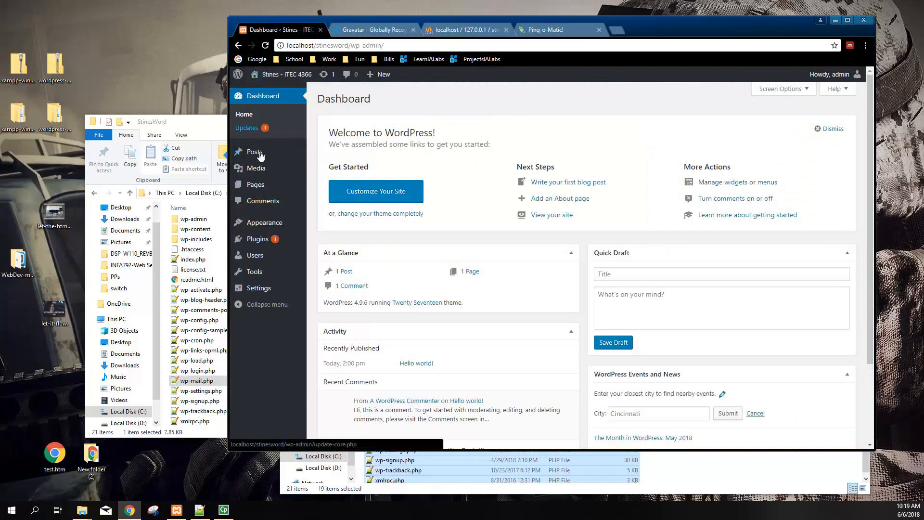
pyautogui.click(257, 185)
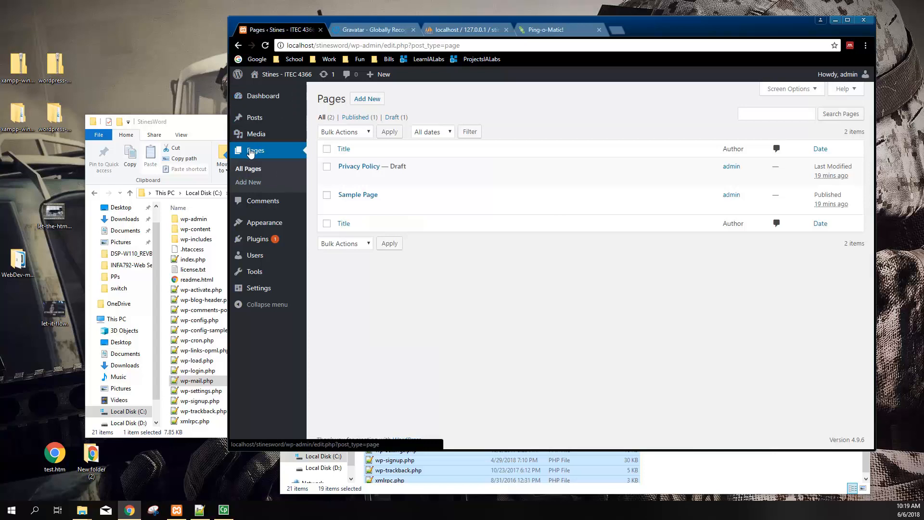
pyautogui.moveTo(258, 136)
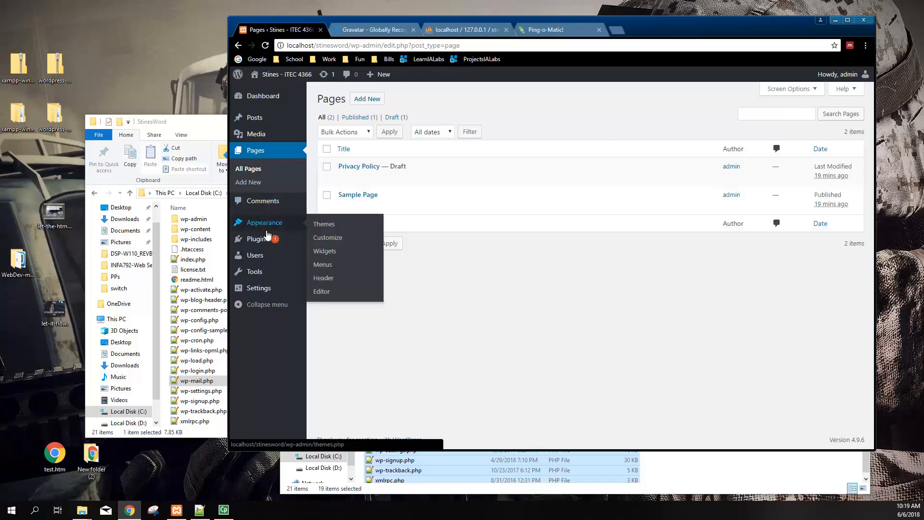
pyautogui.moveTo(260, 239)
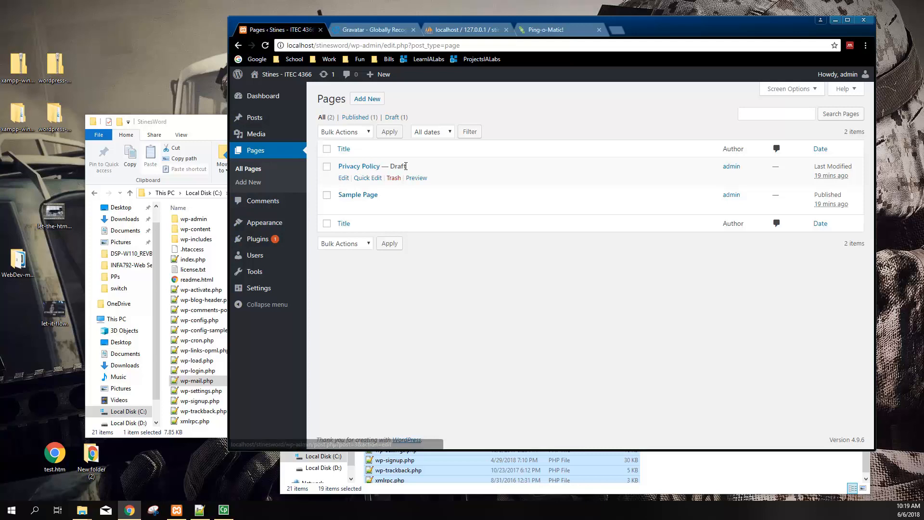
pyautogui.moveTo(406, 166); pyautogui.dragTo(390, 162)
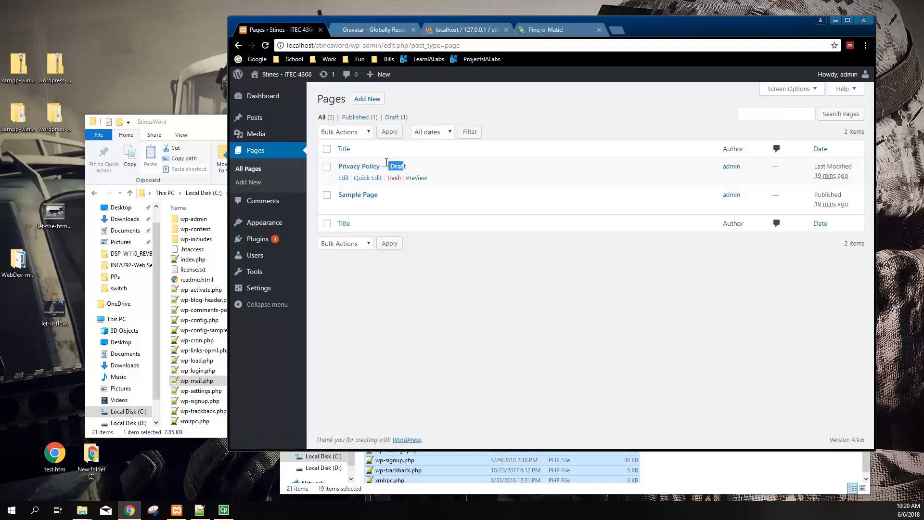
# Open the Privacy Policy draft and read through its Comments section
pyautogui.click(362, 166)
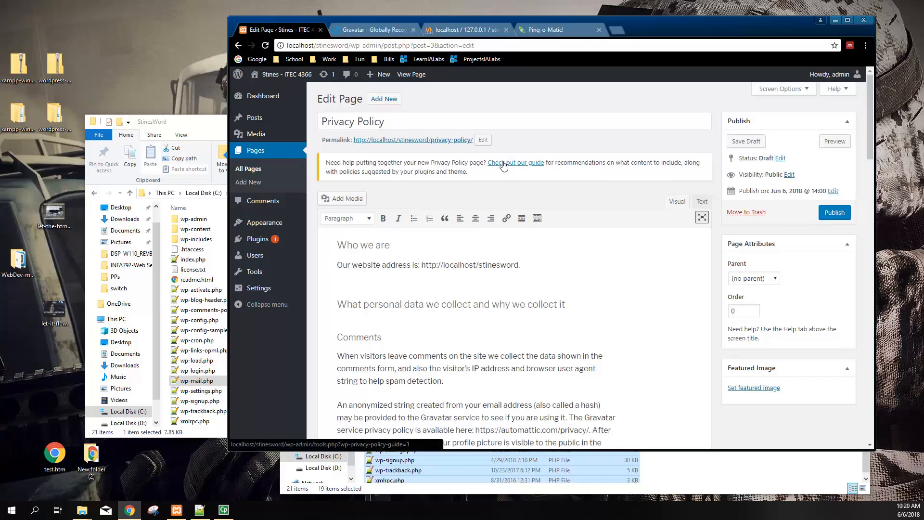
pyautogui.scroll(-3, 444, 218)
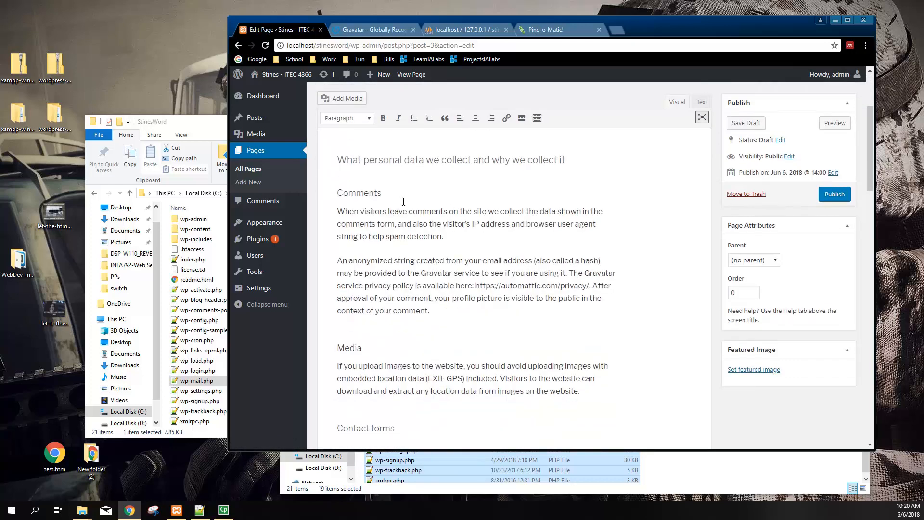
pyautogui.scroll(-1, 403, 246)
pyautogui.scroll(1, 385, 236)
pyautogui.moveTo(349, 210); pyautogui.dragTo(405, 299)
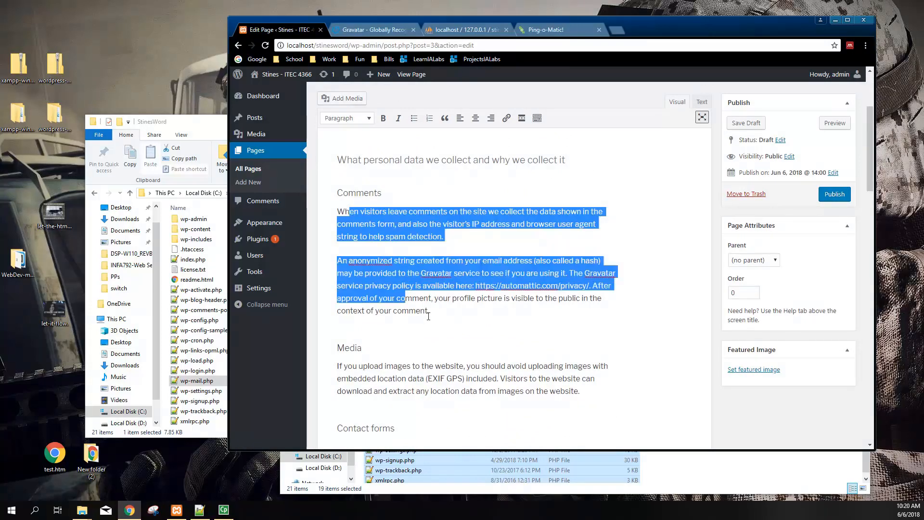
pyautogui.scroll(2, 430, 313)
pyautogui.scroll(1, 427, 317)
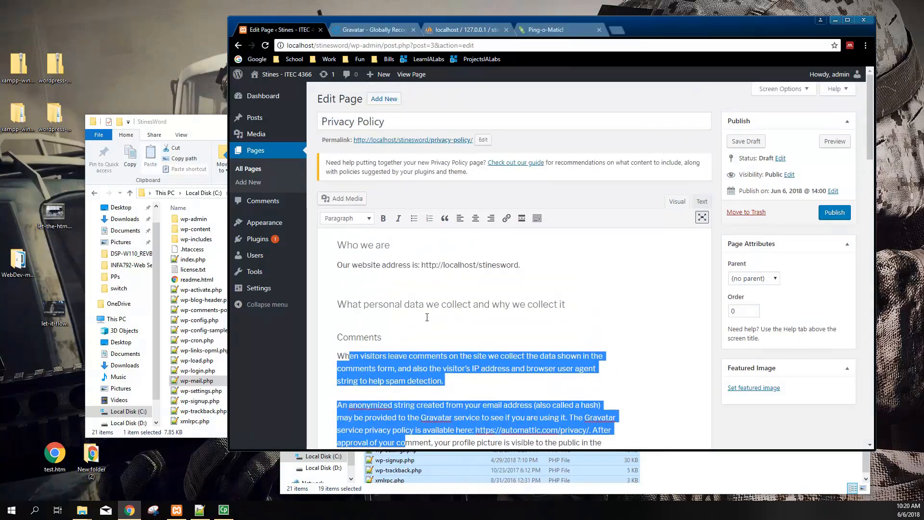
pyautogui.scroll(-8, 425, 317)
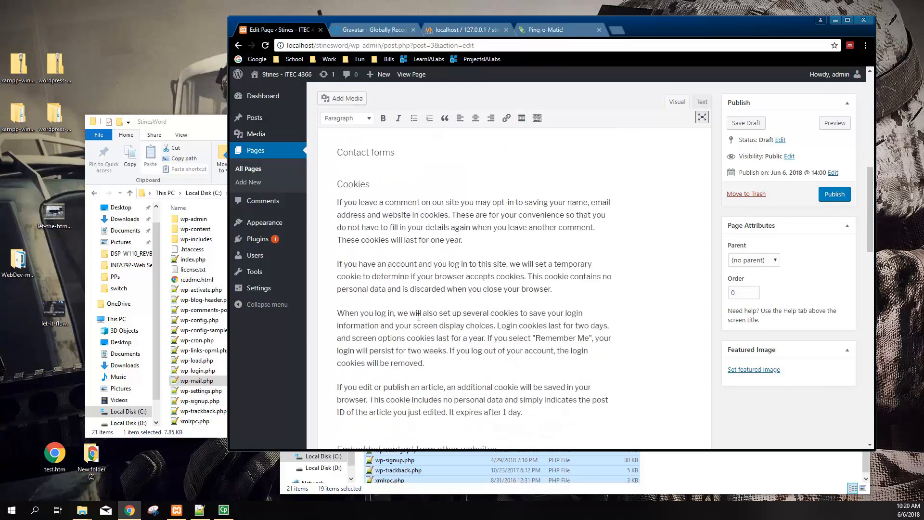
pyautogui.scroll(-7, 419, 317)
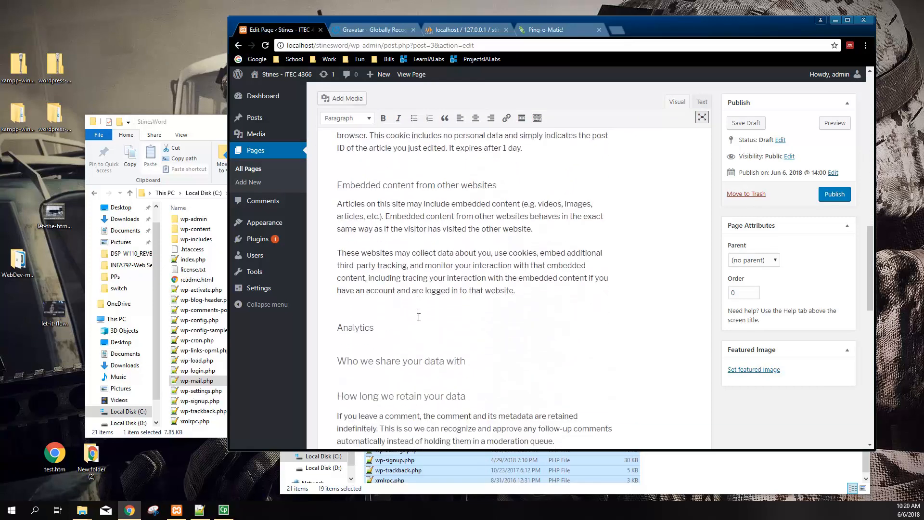
pyautogui.scroll(-8, 419, 317)
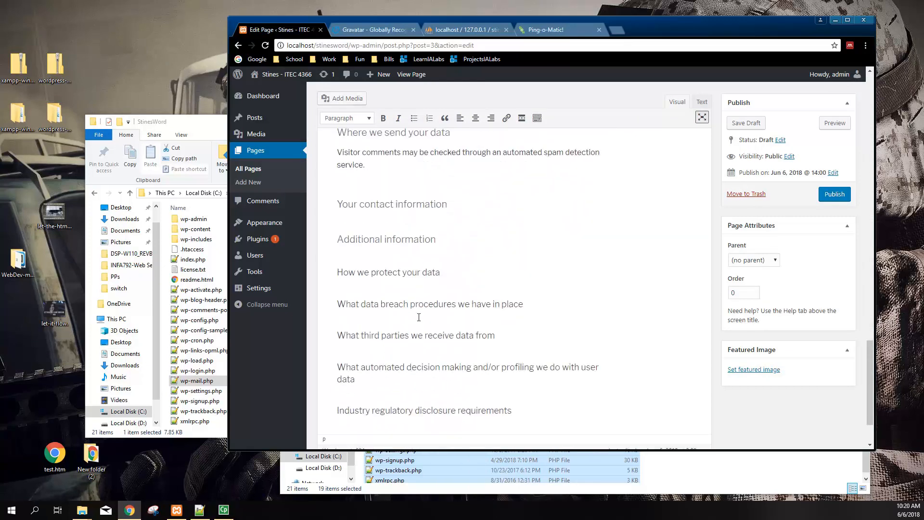
pyautogui.scroll(2, 416, 293)
# Inspect the policy's section headings without changing them, then return to the Pages list
pyautogui.click(404, 273)
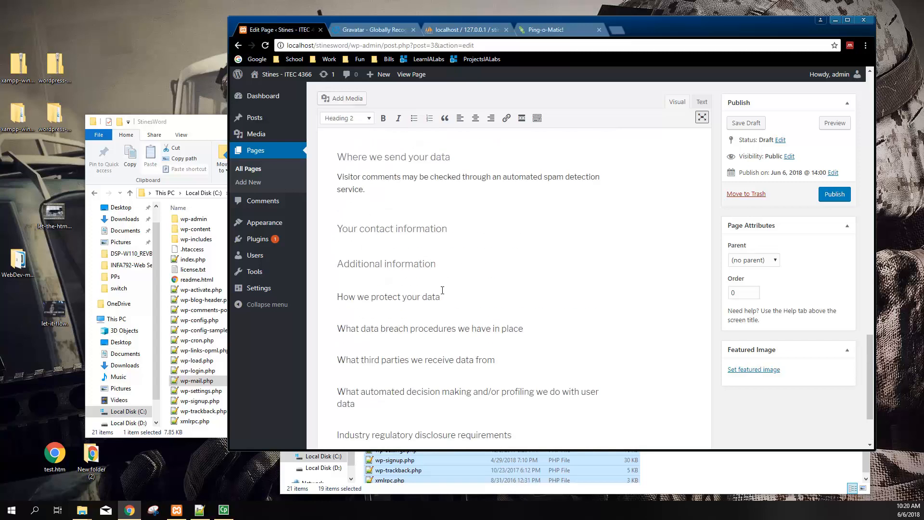
pyautogui.moveTo(340, 226); pyautogui.dragTo(458, 385)
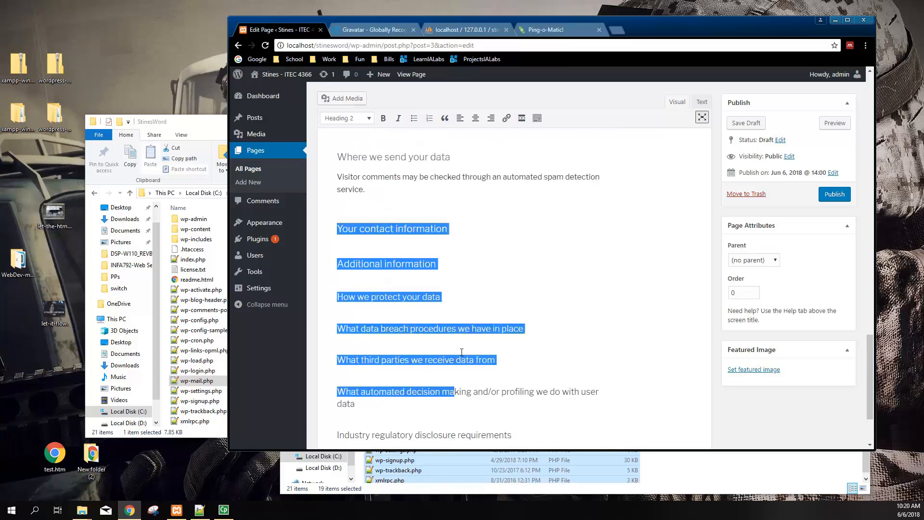
pyautogui.click(459, 281)
pyautogui.scroll(-1, 480, 347)
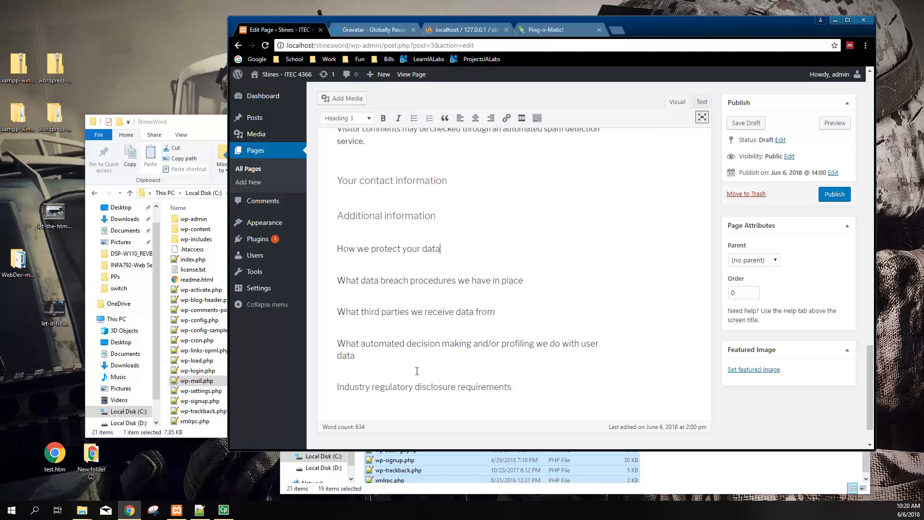
pyautogui.scroll(12, 462, 318)
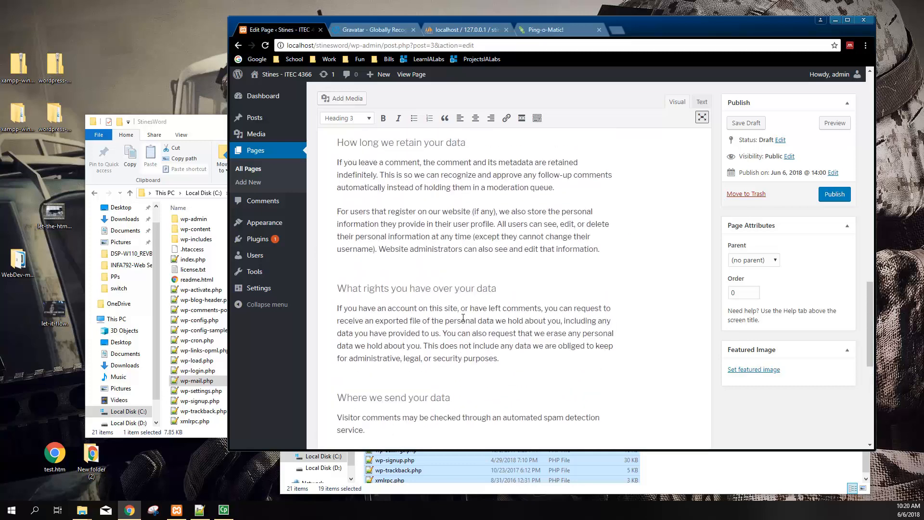
pyautogui.scroll(6, 470, 314)
pyautogui.click(248, 168)
# Look over the Sample Page in the editor and return to All Pages
pyautogui.click(355, 195)
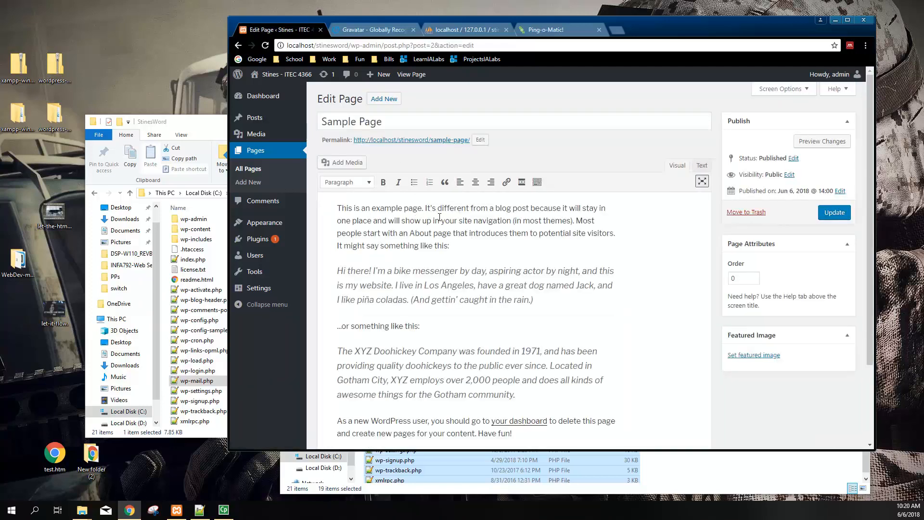
pyautogui.scroll(-3, 431, 307)
pyautogui.scroll(3, 465, 276)
pyautogui.click(251, 170)
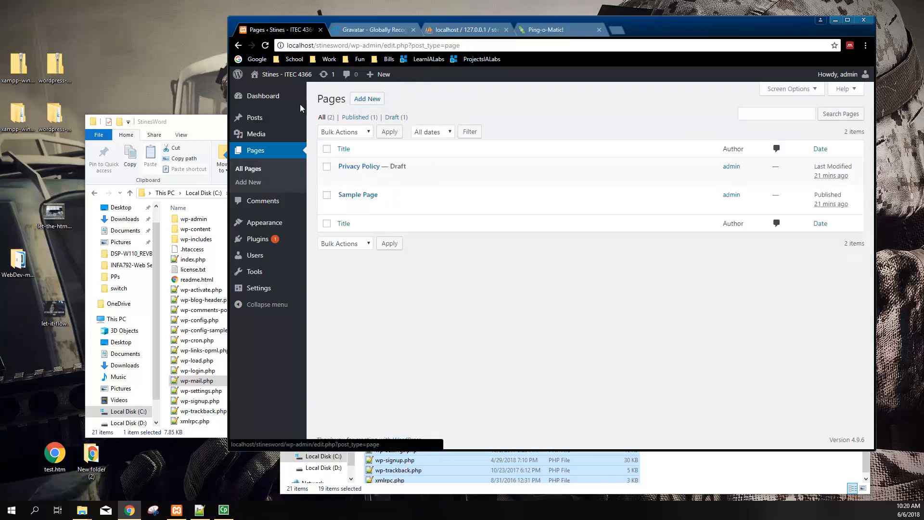
# Scroll the live front page down to the posts, then use Site Admin to return
pyautogui.click(268, 91)
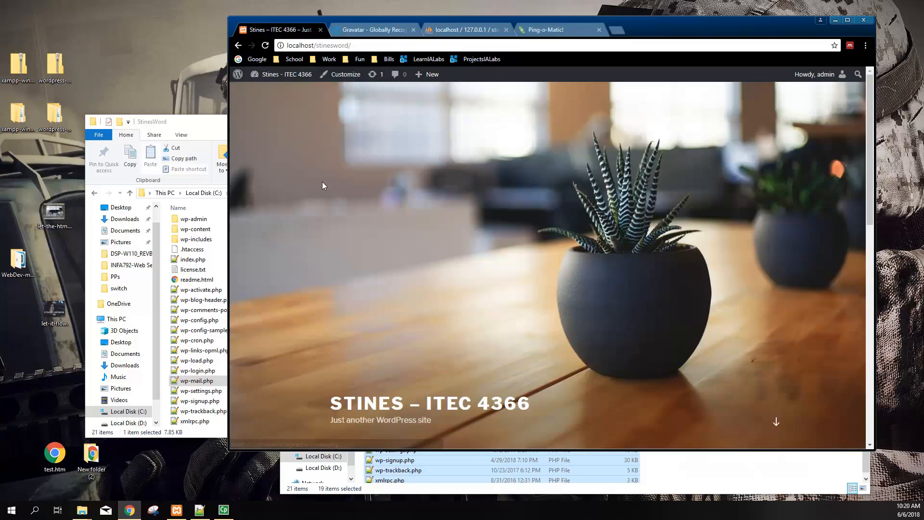
pyautogui.scroll(-2, 372, 314)
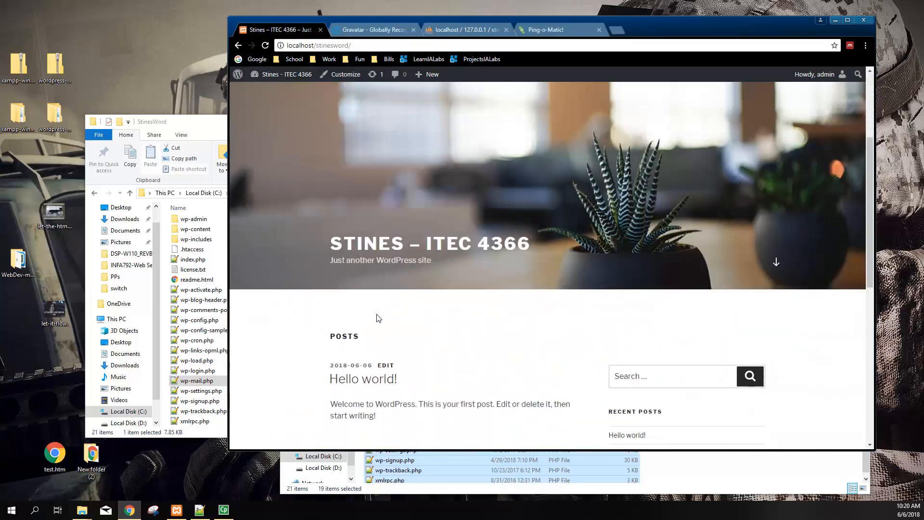
pyautogui.scroll(4, 378, 315)
pyautogui.click(776, 424)
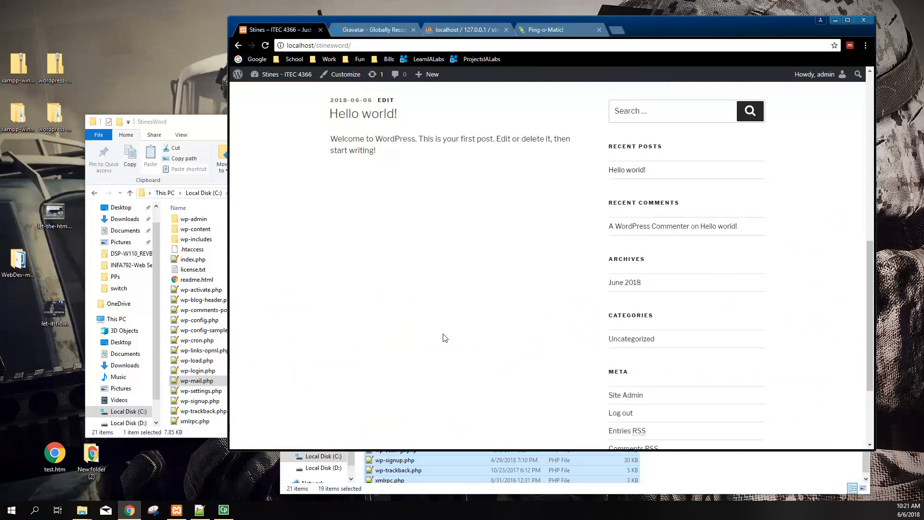
pyautogui.scroll(-3, 467, 355)
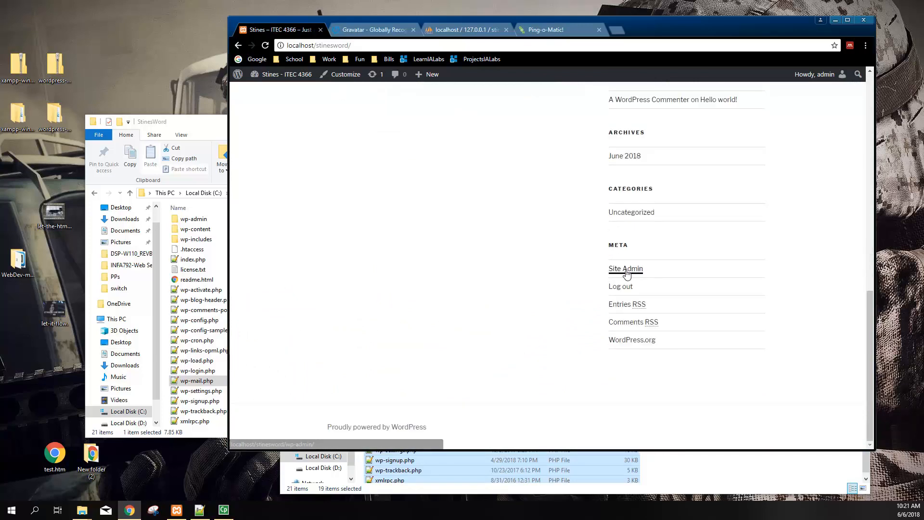
pyautogui.click(626, 272)
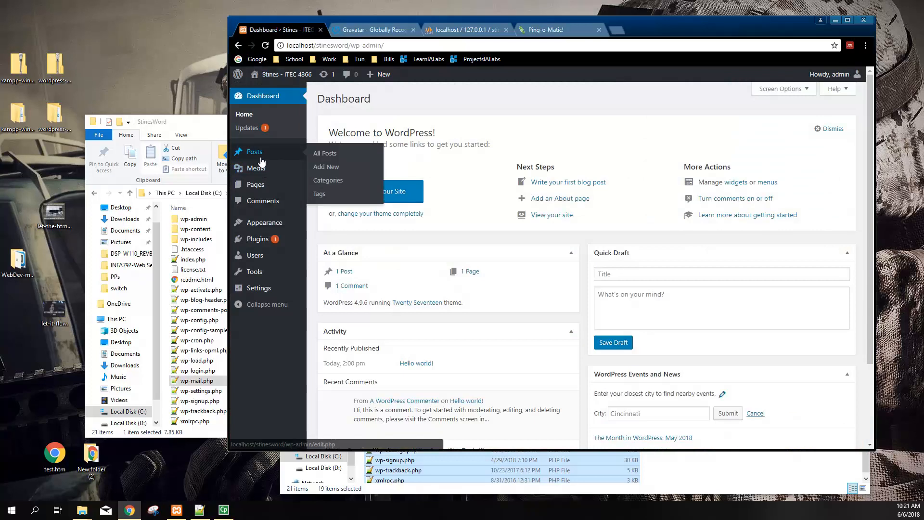
# Move the Sample Page to the trash from the Pages list
pyautogui.click(260, 187)
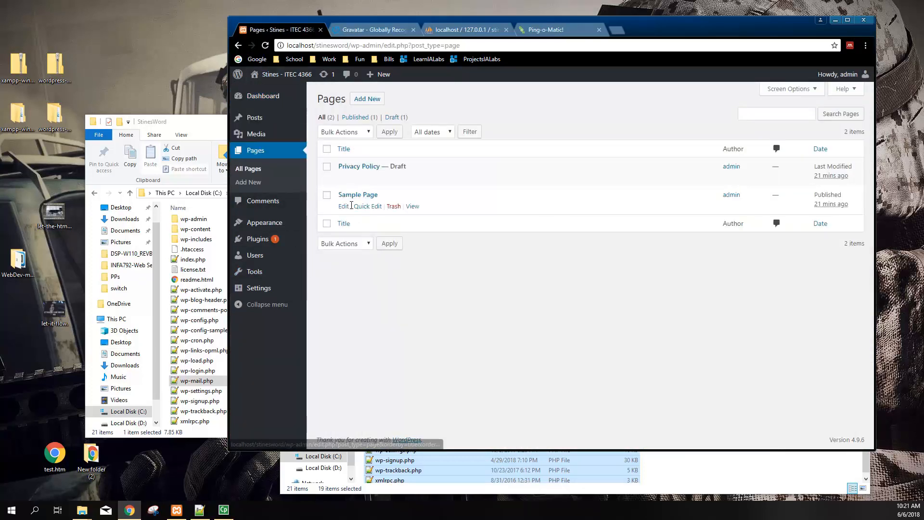
pyautogui.click(327, 195)
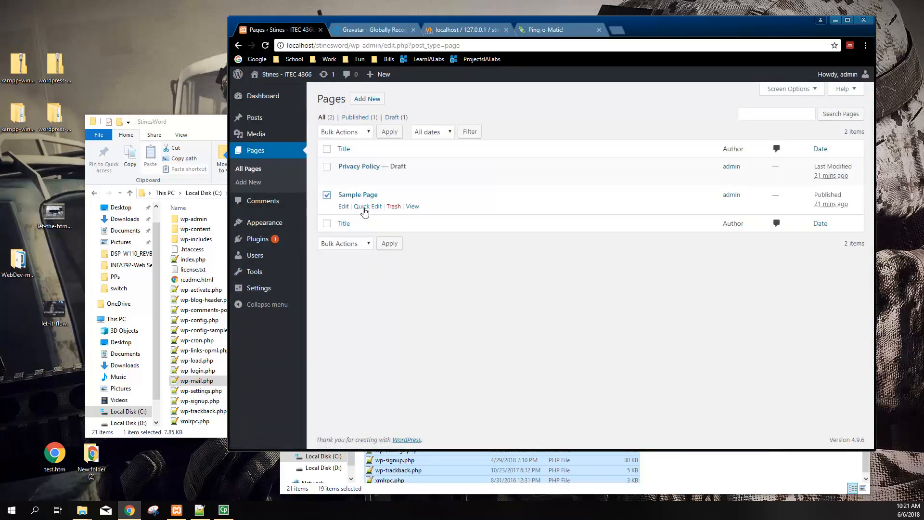
pyautogui.click(394, 207)
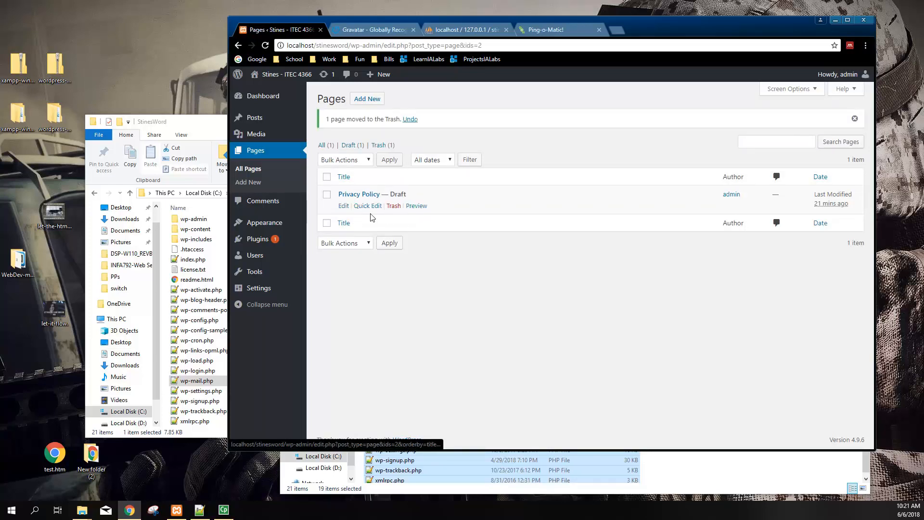
# Publish a new page titled 'Welcome to ITEC 4366 - Adv Web Dev' reading 'We're creating large websites!'
pyautogui.click(367, 99)
pyautogui.write('Home')
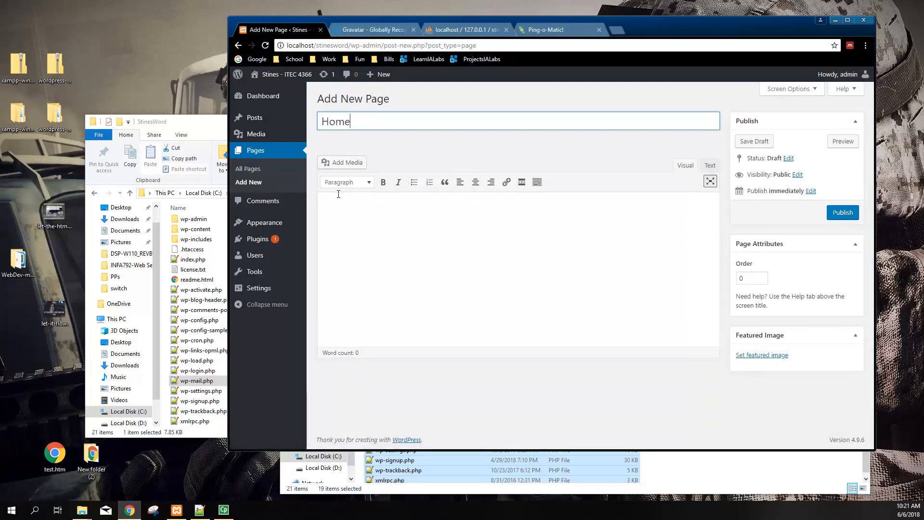
pyautogui.write('paage')
pyautogui.press('BackSpace')
pyautogui.press('BackSpace')
pyautogui.press('BackSpace')
pyautogui.press('BackSpace')
pyautogui.press('BackSpace')
pyautogui.press('BackSpace')
pyautogui.press('BackSpace')
pyautogui.press('BackSpace')
pyautogui.press('BackSpace')
pyautogui.write('Stines')
pyautogui.press('BackSpace')
pyautogui.press('BackSpace')
pyautogui.press('BackSpace')
pyautogui.press('BackSpace')
pyautogui.write('WElcom')
pyautogui.press('BackSpace')
pyautogui.press('BackSpace')
pyautogui.press('BackSpace')
pyautogui.press('BackSpace')
pyautogui.write('elcom')
pyautogui.write('e to ITEC 4')
pyautogui.write('3666')
pyautogui.write(' - Adv Web Dev')
pyautogui.click(338, 195)
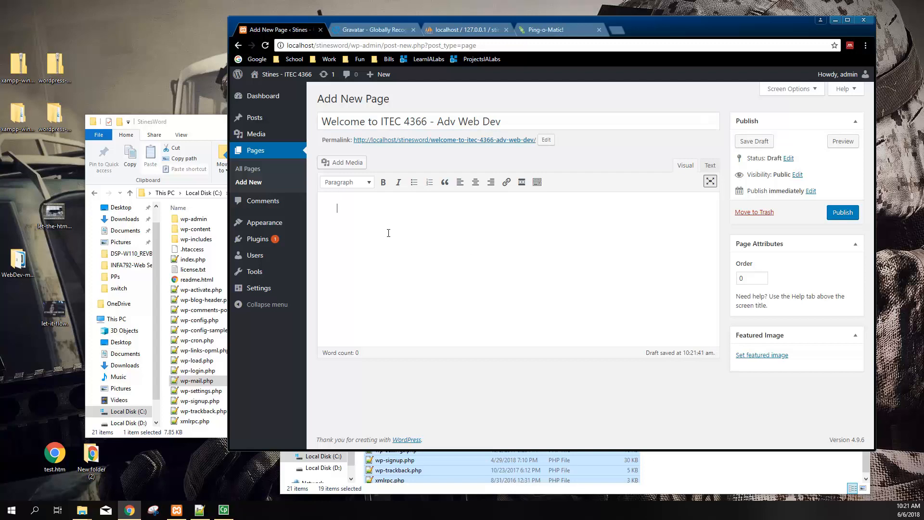
pyautogui.write("We're creating large websites!")
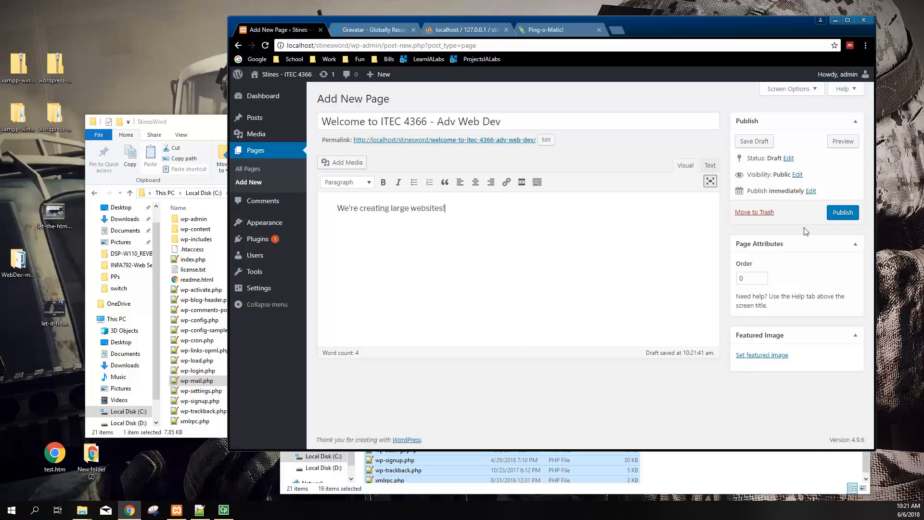
pyautogui.click(846, 214)
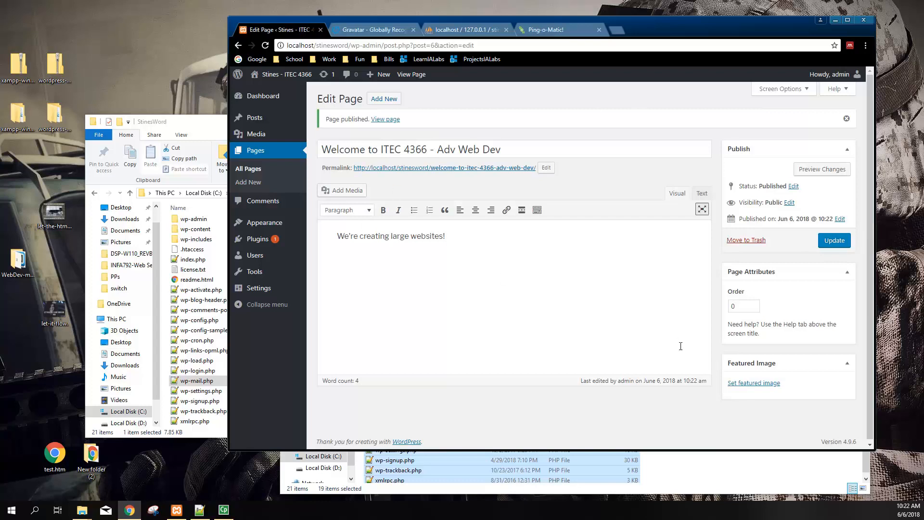
# Upload the horsehead and ic-4601 nebula images from Pictures > Backgrounds to the Media Library
pyautogui.click(754, 383)
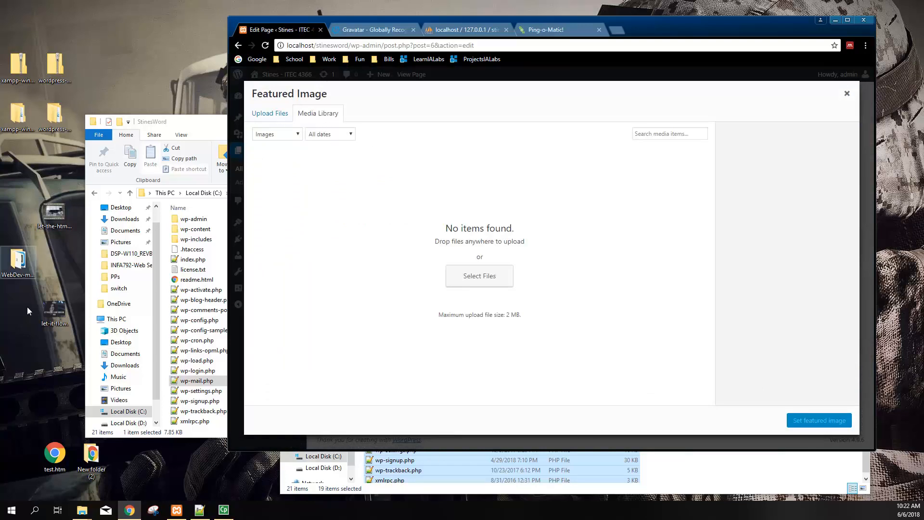
pyautogui.click(121, 242)
pyautogui.doubleClick(194, 226)
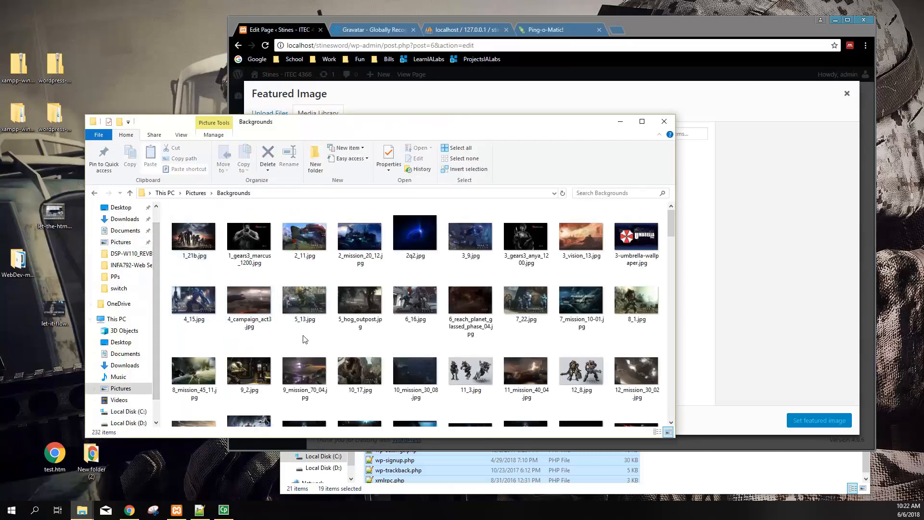
pyautogui.scroll(-10, 356, 327)
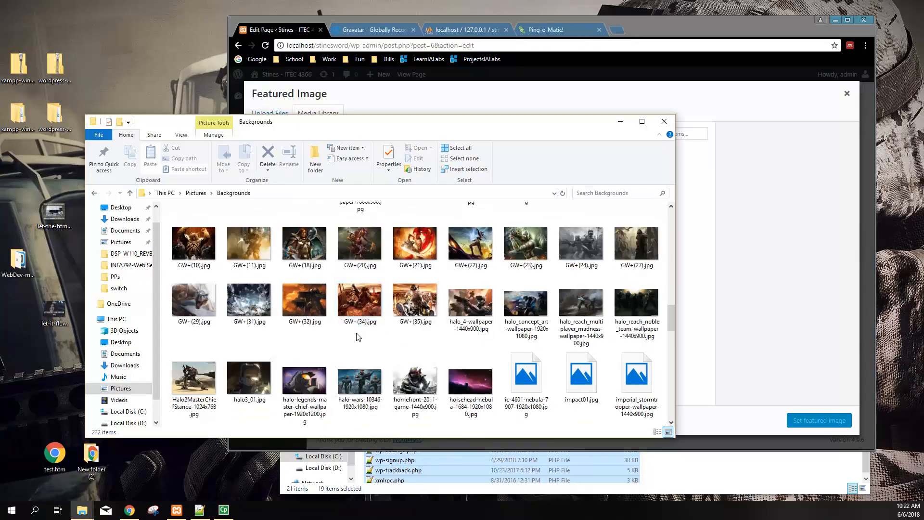
pyautogui.scroll(-3, 404, 324)
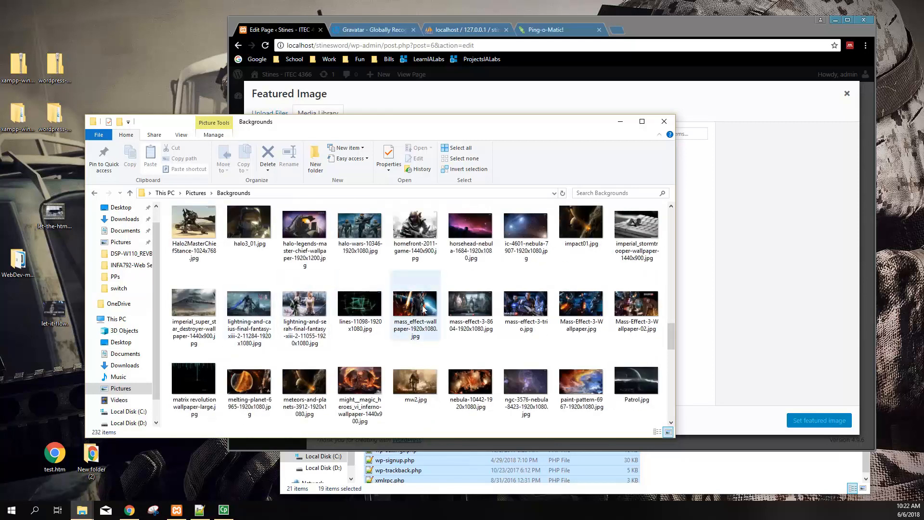
pyautogui.click(469, 229)
pyautogui.moveTo(505, 124); pyautogui.dragTo(516, 266)
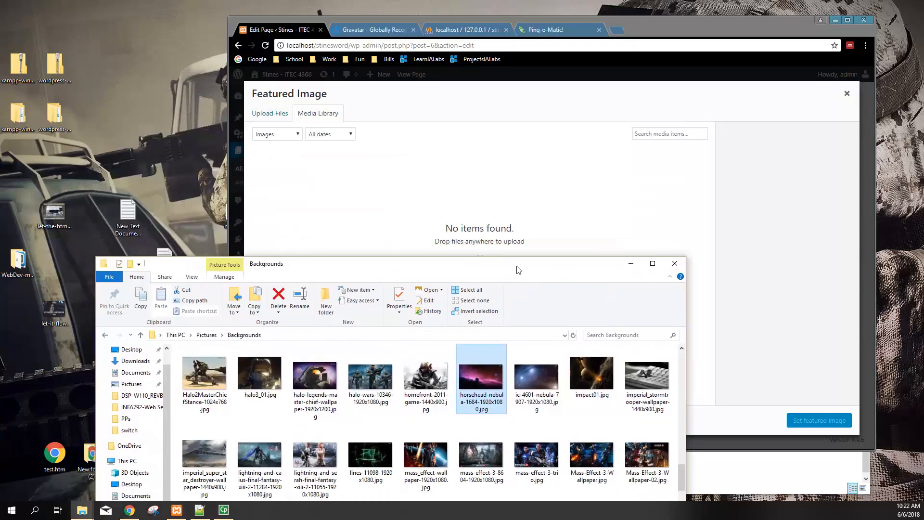
pyautogui.keyDown('ctrl'); pyautogui.click(529, 385); pyautogui.keyUp('ctrl')
pyautogui.moveTo(531, 414); pyautogui.dragTo(523, 206)
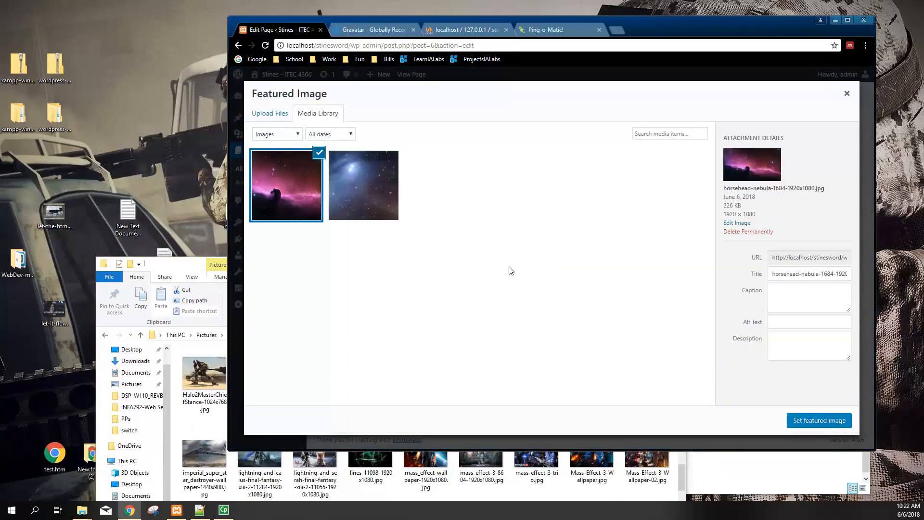
# Select the horsehead nebula image and give it alt text 'space'
pyautogui.click(365, 210)
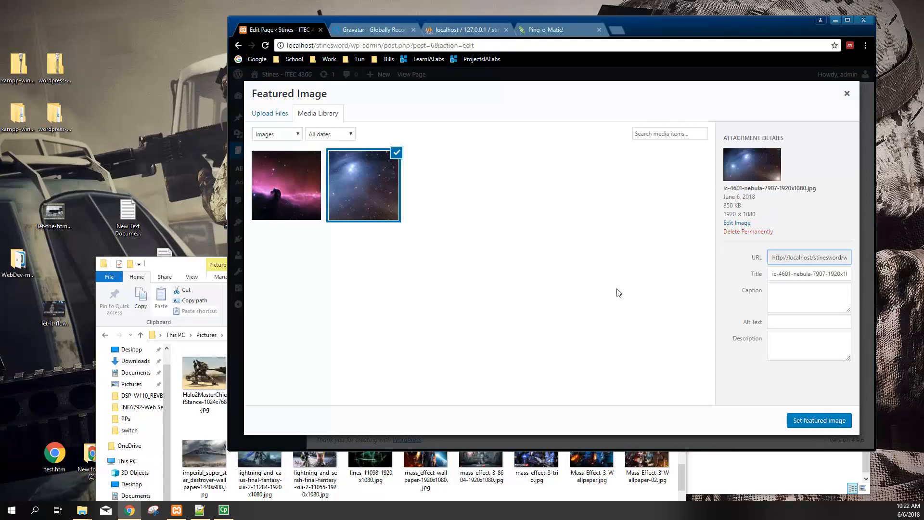
pyautogui.click(308, 215)
pyautogui.click(794, 292)
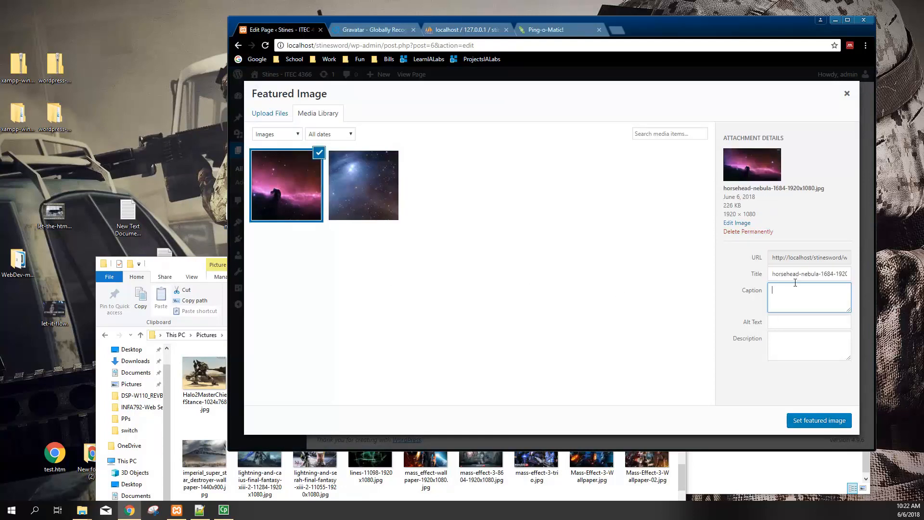
pyautogui.moveTo(774, 272); pyautogui.dragTo(823, 278)
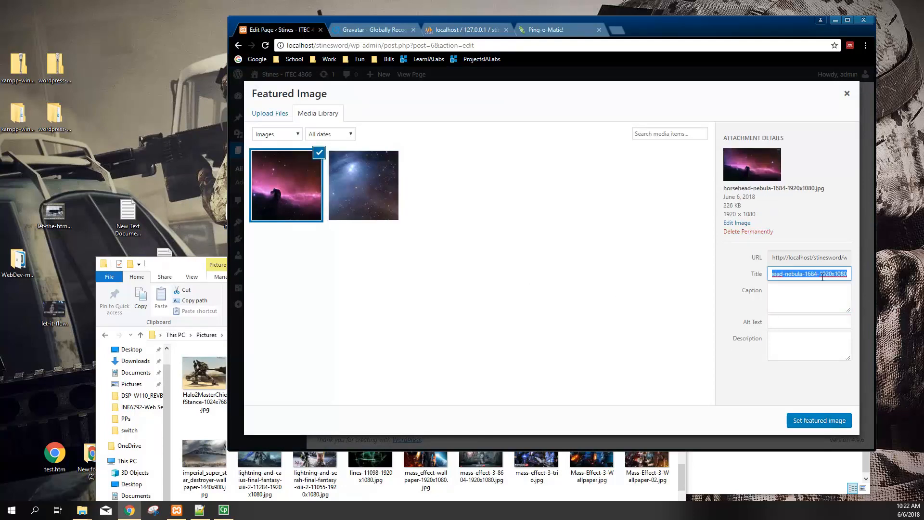
pyautogui.click(773, 323)
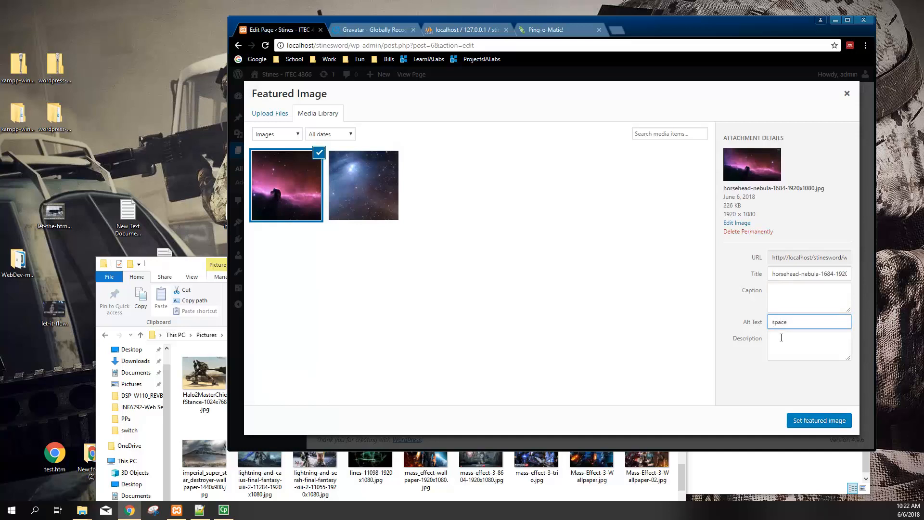
pyautogui.click(777, 341)
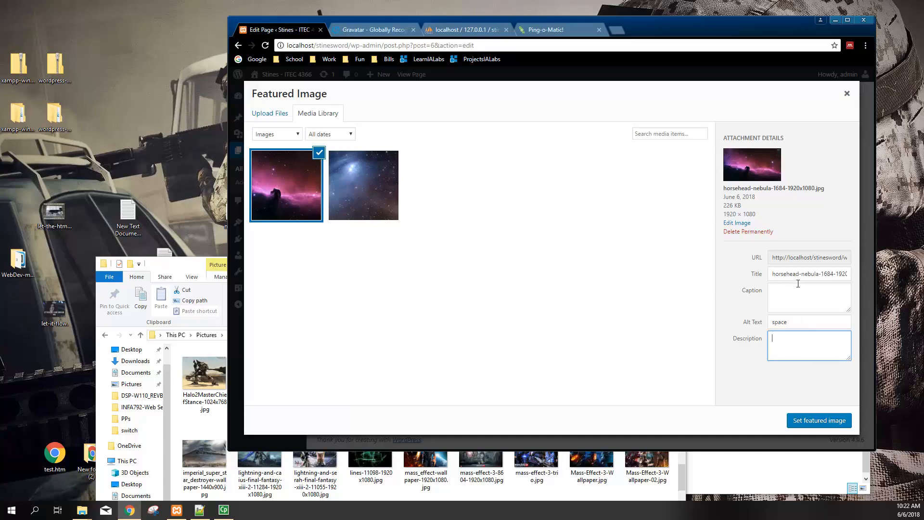
pyautogui.click(786, 301)
pyautogui.click(779, 352)
pyautogui.click(780, 299)
pyautogui.click(790, 343)
pyautogui.click(789, 300)
pyautogui.click(785, 345)
pyautogui.click(780, 295)
pyautogui.click(787, 344)
pyautogui.click(786, 299)
pyautogui.click(790, 345)
pyautogui.click(793, 307)
pyautogui.click(794, 349)
pyautogui.click(795, 304)
pyautogui.click(795, 343)
pyautogui.click(792, 302)
pyautogui.click(793, 340)
pyautogui.click(793, 304)
pyautogui.doubleClick(793, 273)
pyautogui.click(793, 261)
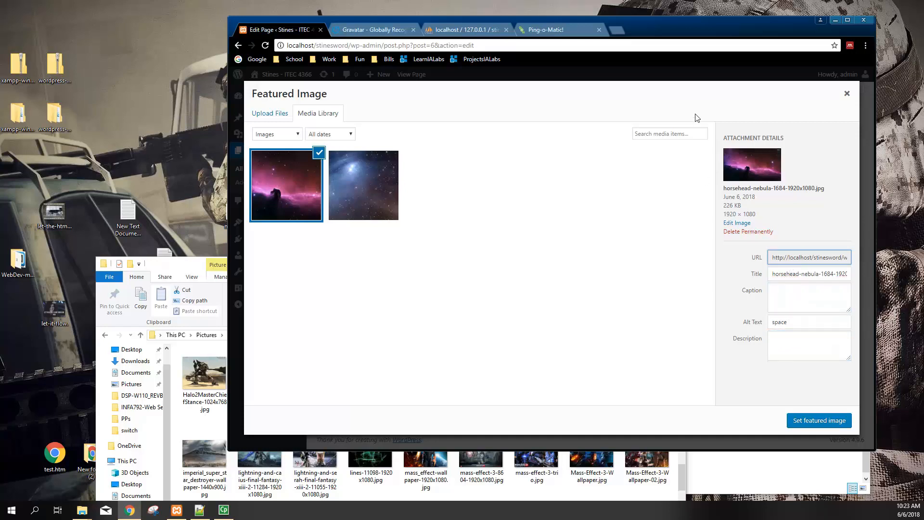
# Set horsehead-nebula-1684-1920x1080.jpg as the page's featured image
pyautogui.click(357, 186)
pyautogui.click(320, 193)
pyautogui.click(359, 193)
pyautogui.click(297, 203)
pyautogui.click(836, 424)
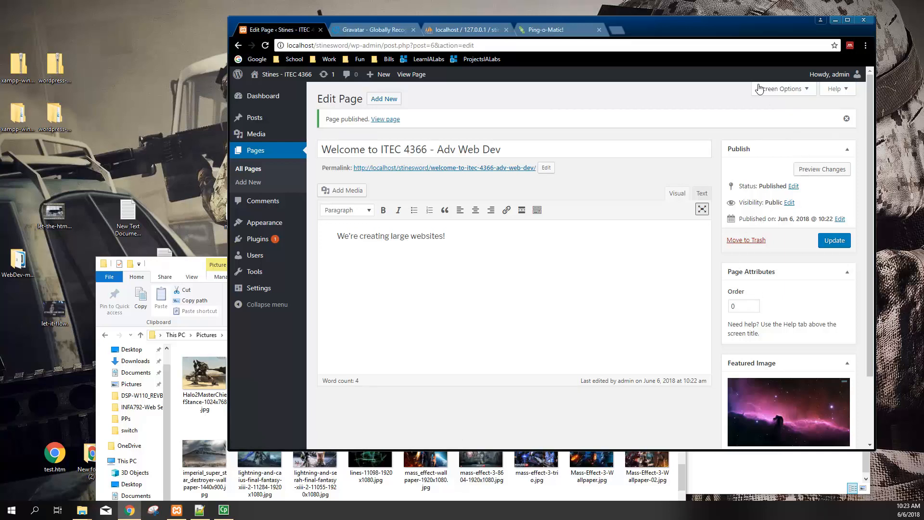
pyautogui.click(785, 91)
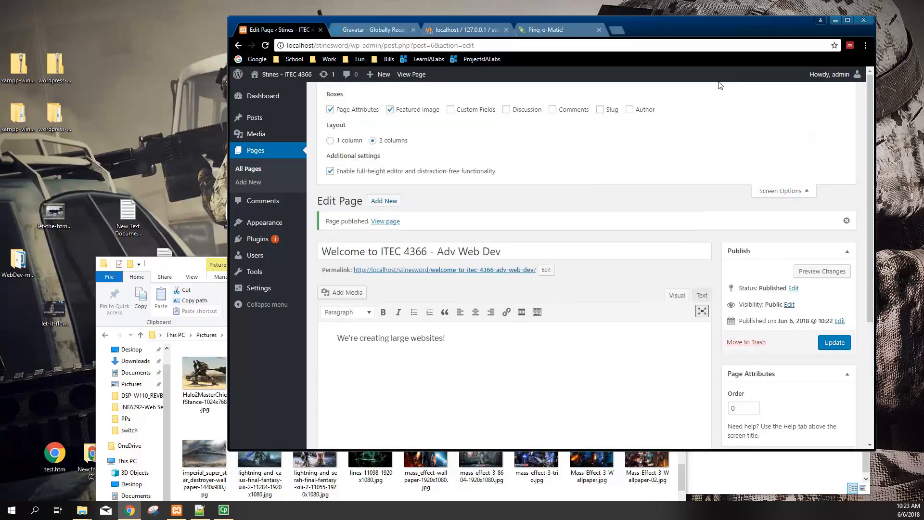
# Show the Discussion, Comments, Slug and Author boxes, keep Custom Fields hidden, and disable the full-height editor
pyautogui.click(529, 115)
pyautogui.click(555, 114)
pyautogui.click(600, 110)
pyautogui.click(631, 110)
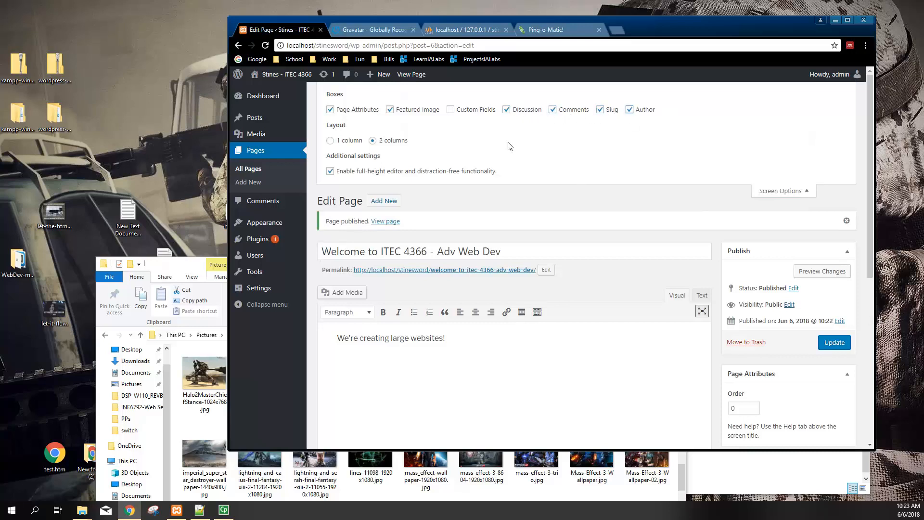
pyautogui.click(473, 110)
pyautogui.click(474, 109)
pyautogui.click(355, 174)
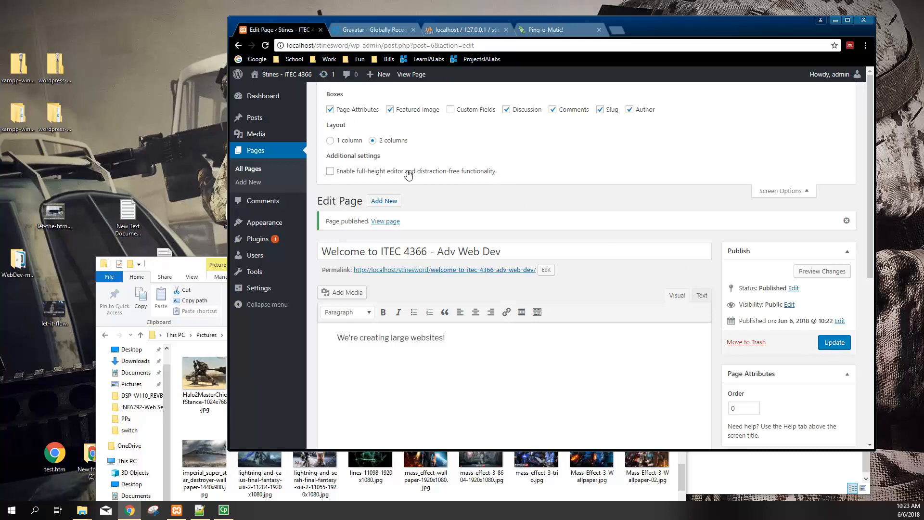
# Drag the Discussion box below Featured Image, leaving comments, slug and author unchanged
pyautogui.scroll(-6, 419, 250)
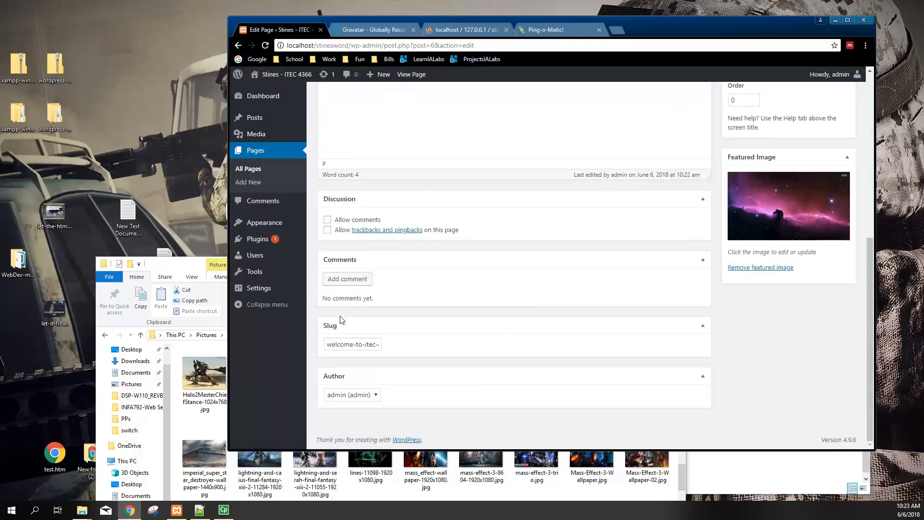
pyautogui.moveTo(350, 200); pyautogui.dragTo(733, 352)
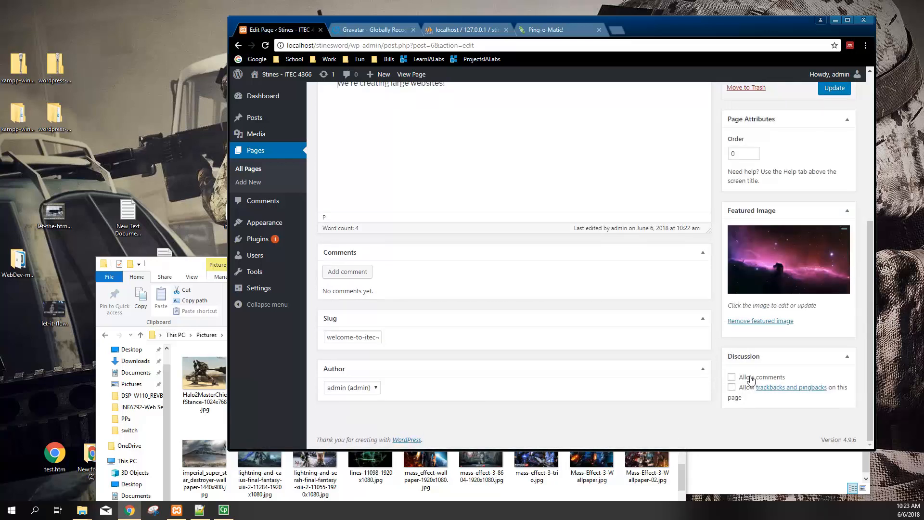
pyautogui.click(732, 378)
pyautogui.click(732, 378)
pyautogui.moveTo(346, 341); pyautogui.dragTo(401, 345)
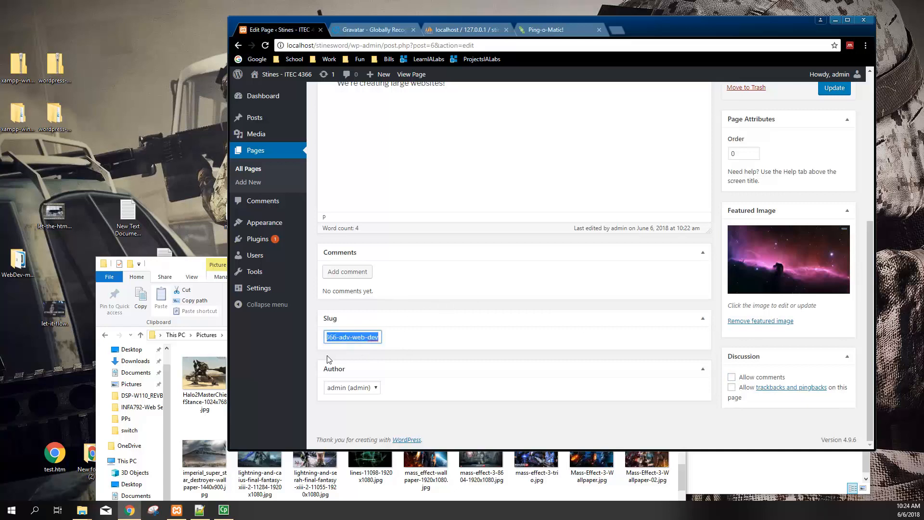
pyautogui.click(348, 387)
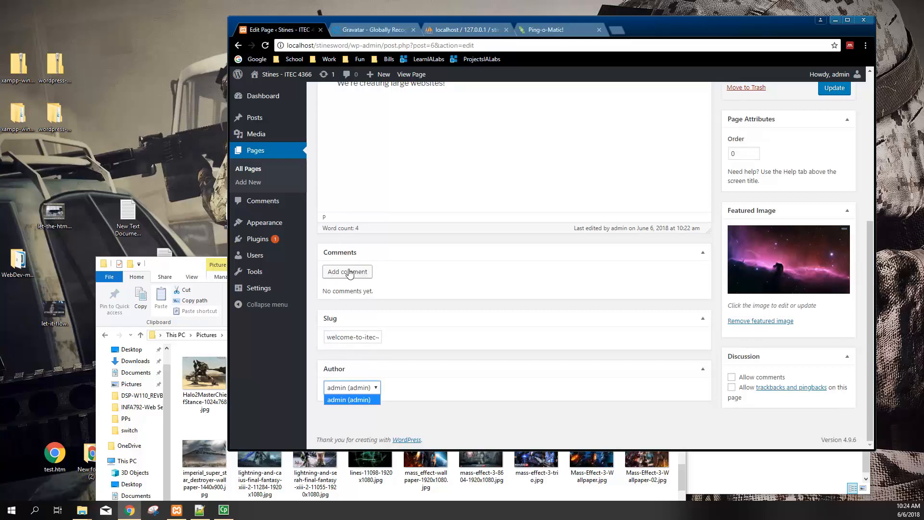
pyautogui.click(397, 274)
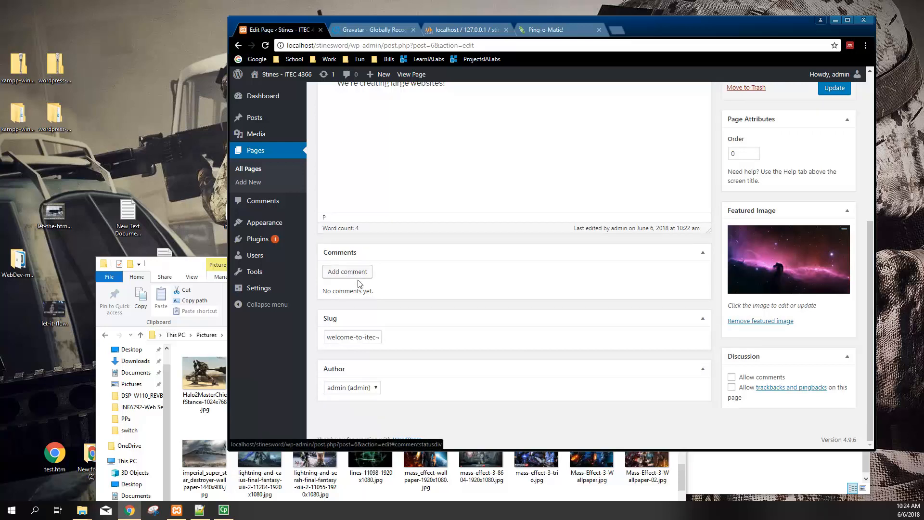
pyautogui.scroll(4, 438, 294)
pyautogui.scroll(2, 438, 294)
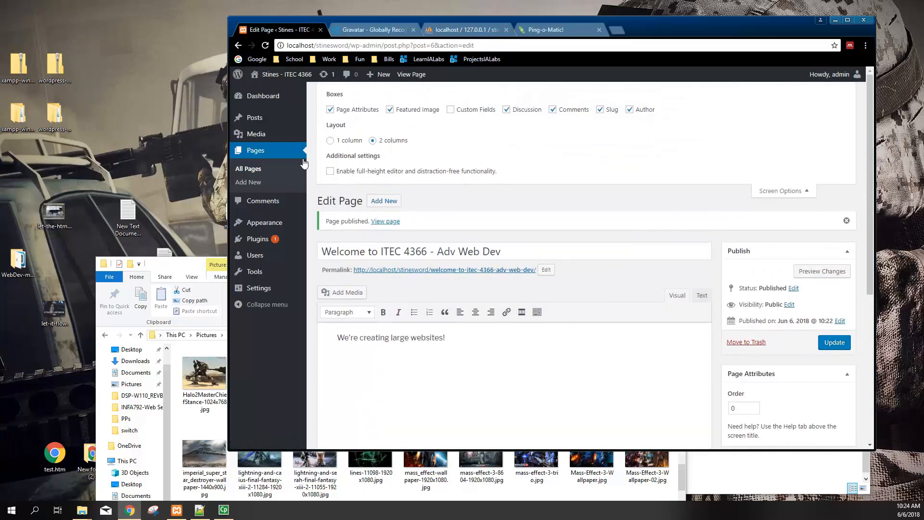
# In Reading settings, make the Welcome page the static homepage, save, and visit the site
pyautogui.click(260, 292)
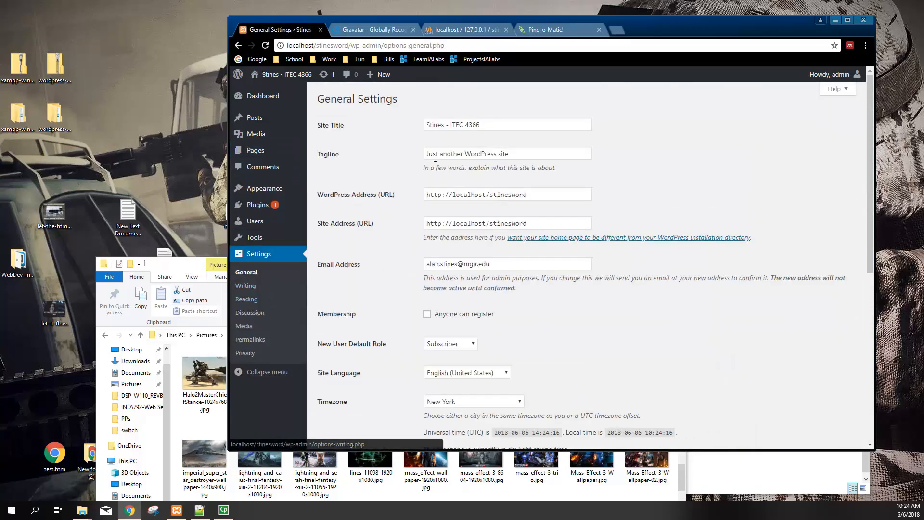
pyautogui.click(265, 302)
pyautogui.click(427, 143)
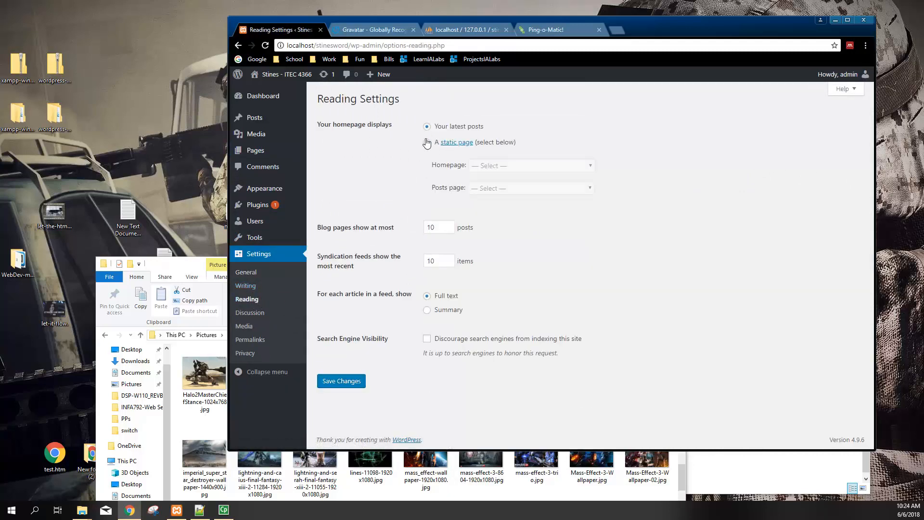
pyautogui.click(539, 166)
pyautogui.click(525, 187)
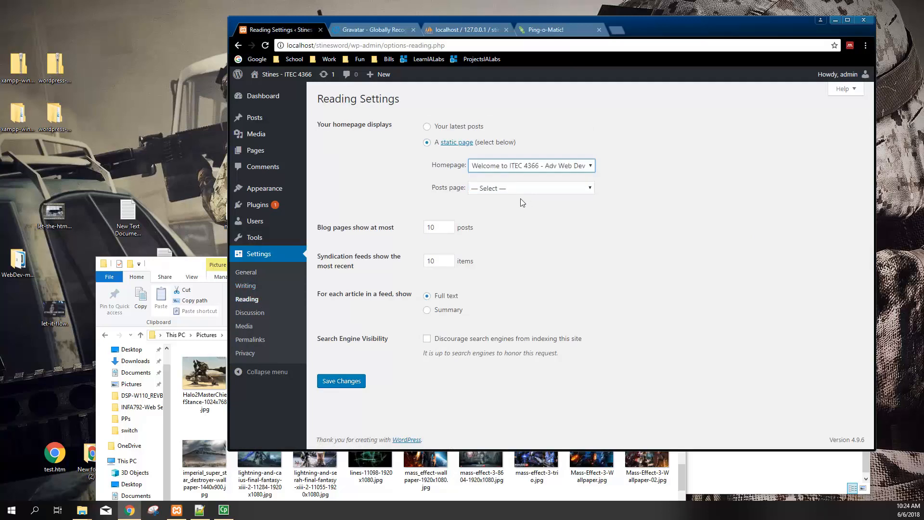
pyautogui.click(498, 189)
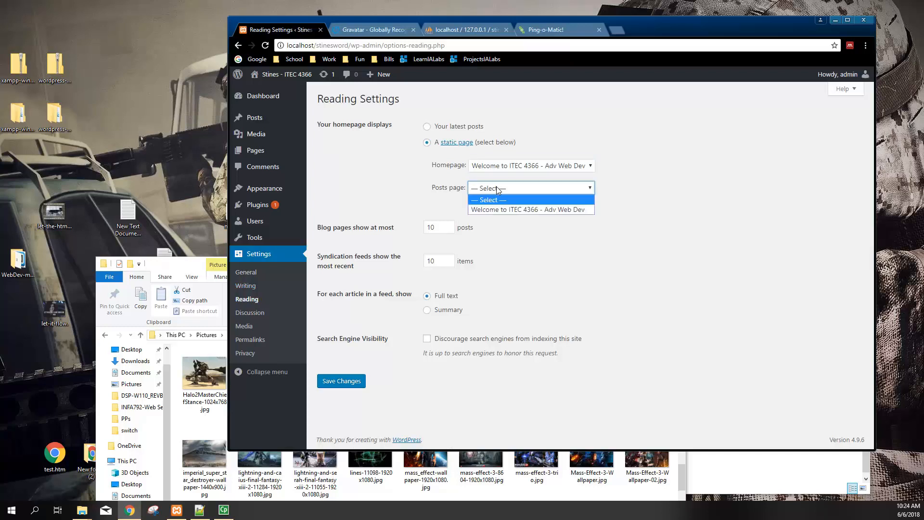
pyautogui.click(498, 200)
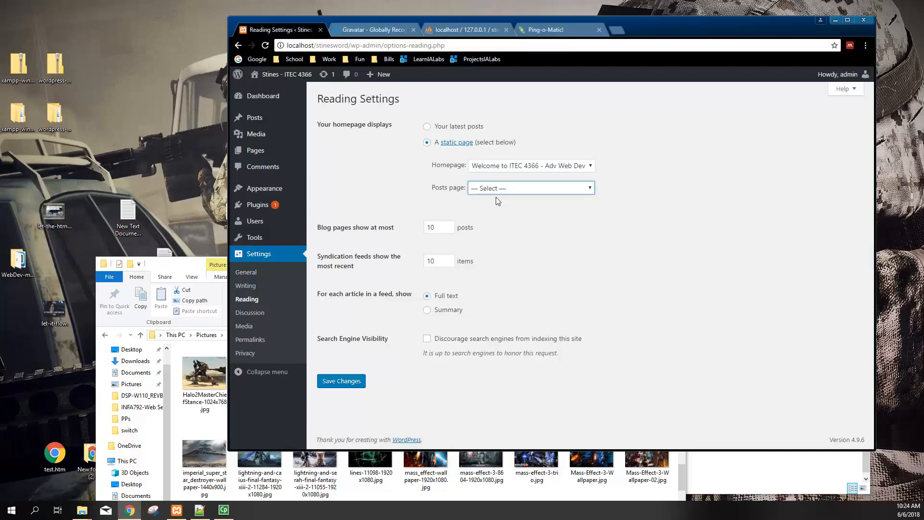
pyautogui.click(350, 382)
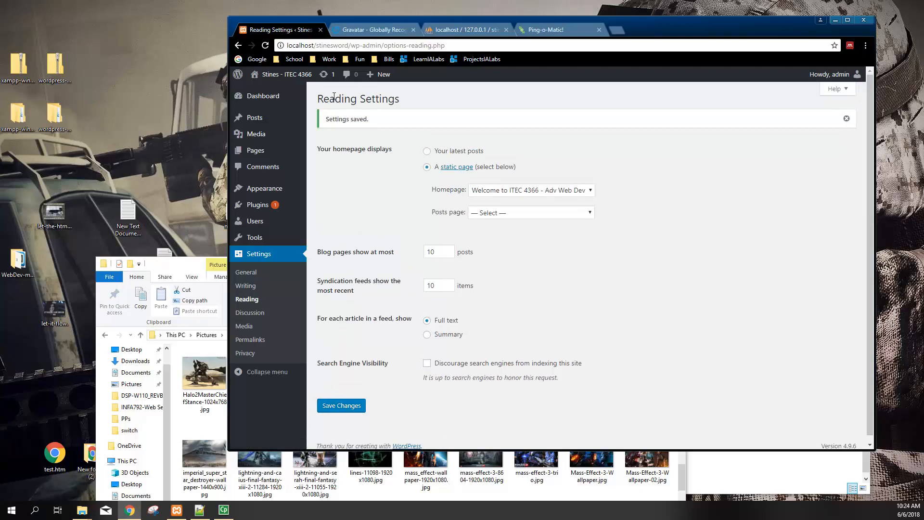
pyautogui.moveTo(287, 74)
pyautogui.click(266, 91)
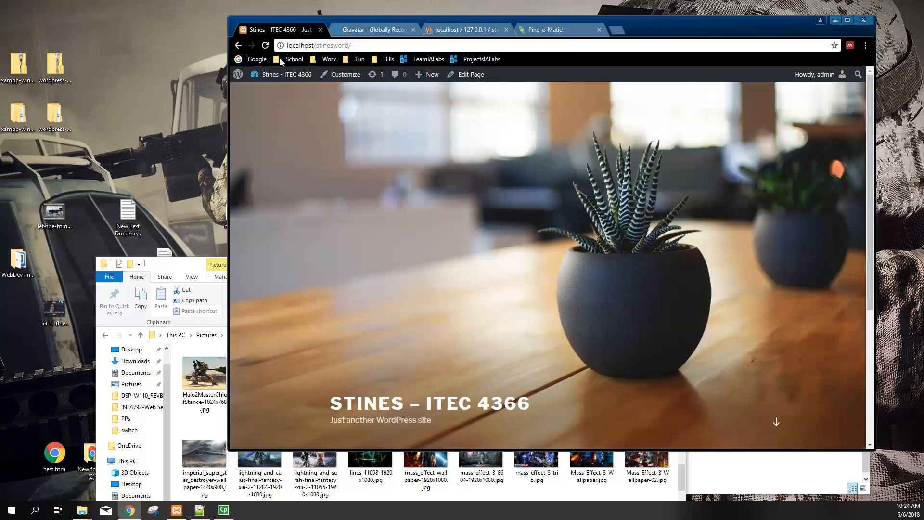
# Scroll through the new front page, then return to the admin Dashboard
pyautogui.scroll(-2, 355, 236)
pyautogui.scroll(-3, 361, 248)
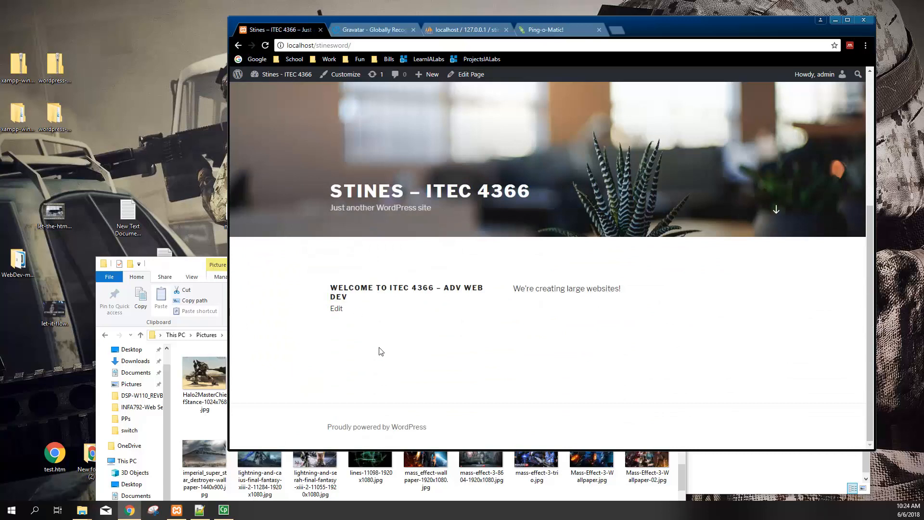
pyautogui.scroll(5, 379, 368)
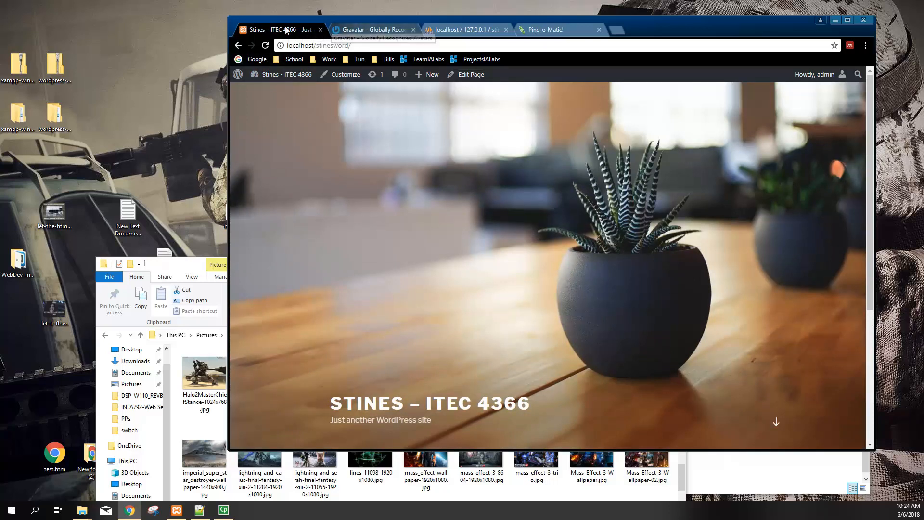
pyautogui.moveTo(253, 76)
pyautogui.click(261, 91)
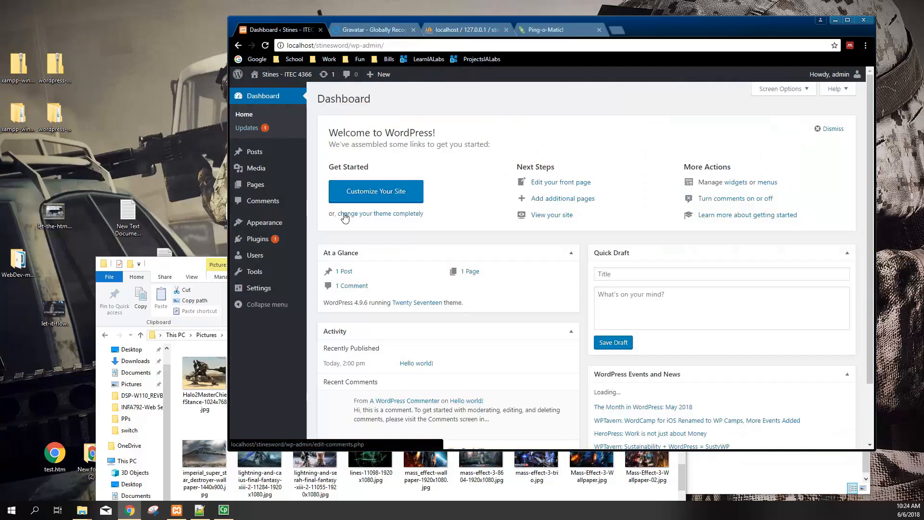
# Open Pages, try Quick Edit on the Welcome page, then open the Posts list
pyautogui.click(299, 185)
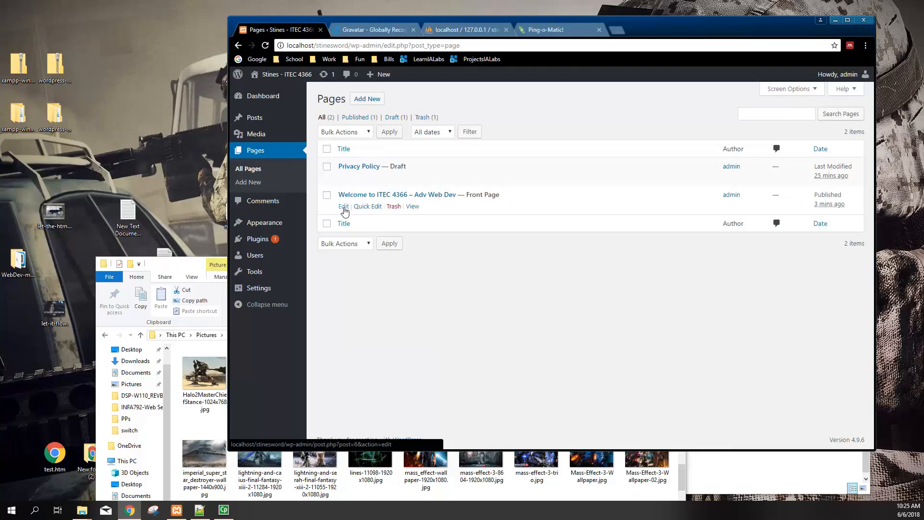
pyautogui.click(367, 207)
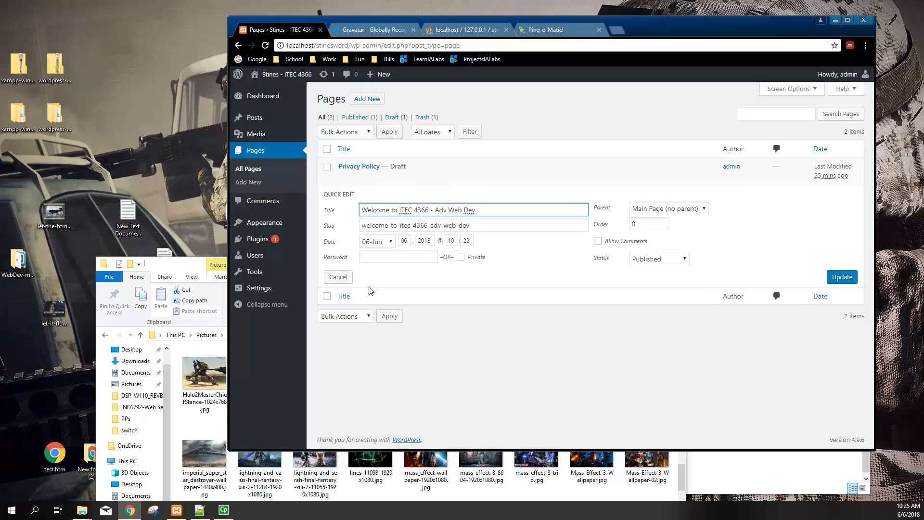
pyautogui.click(256, 119)
pyautogui.moveTo(355, 171)
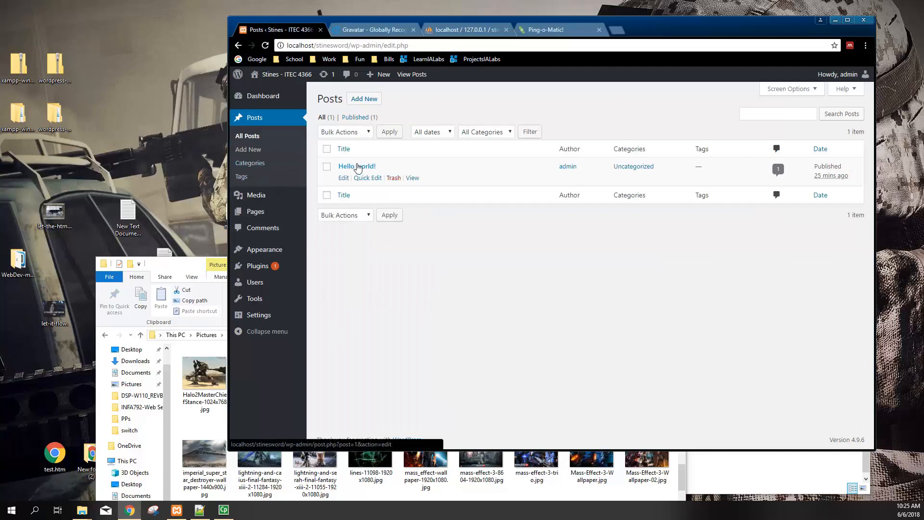
# In Posts > Categories, create the top-level Web Development category
pyautogui.click(254, 166)
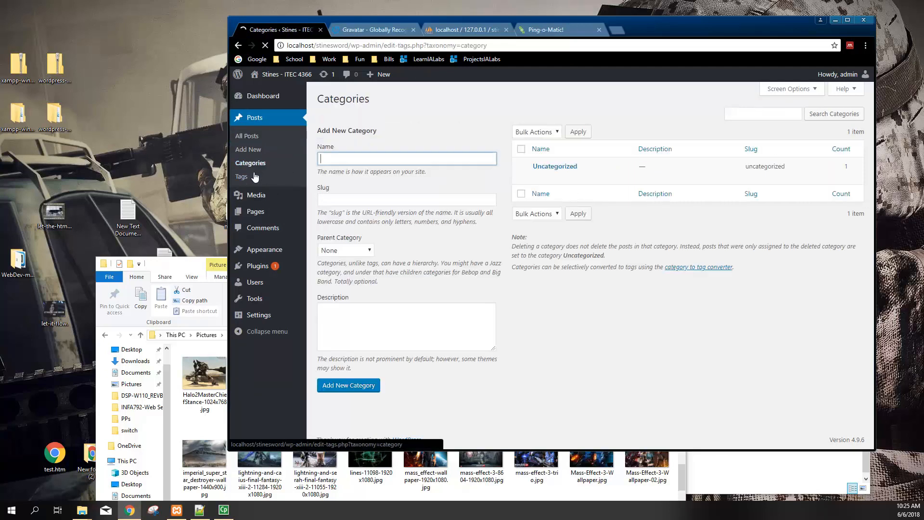
pyautogui.moveTo(554, 169)
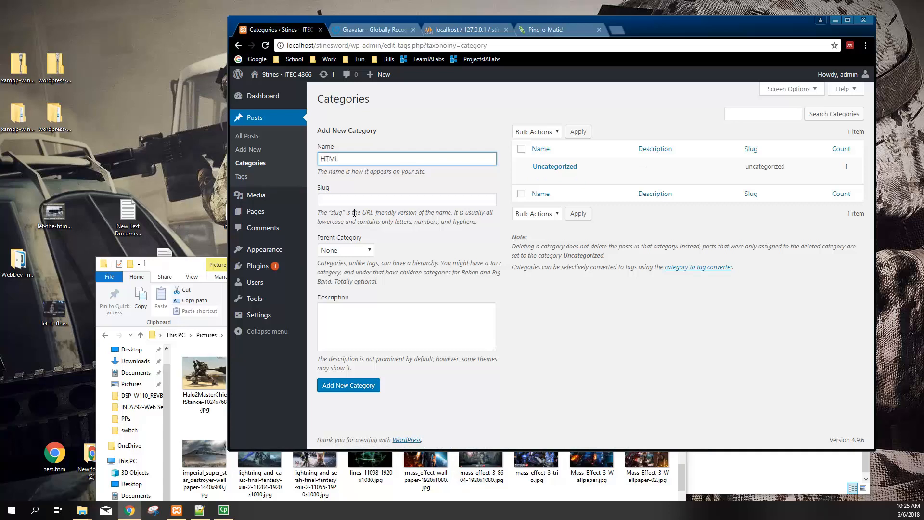
pyautogui.click(356, 201)
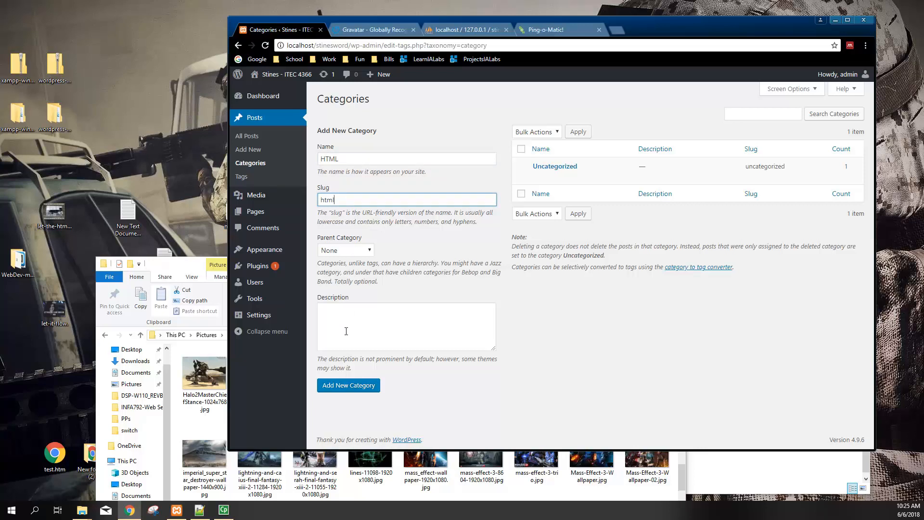
pyautogui.doubleClick(344, 155)
pyautogui.write('Web Development')
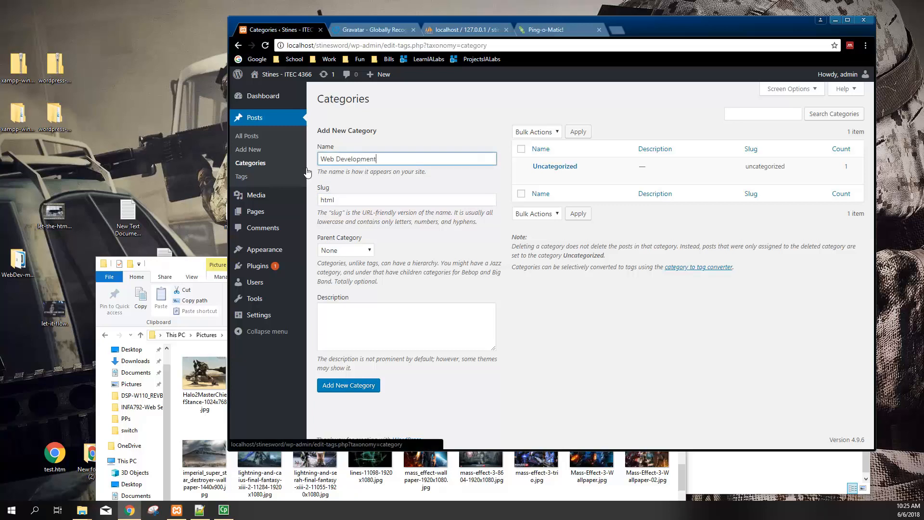
pyautogui.press('Tab')
pyautogui.write('we')
pyautogui.moveTo(303, 210)
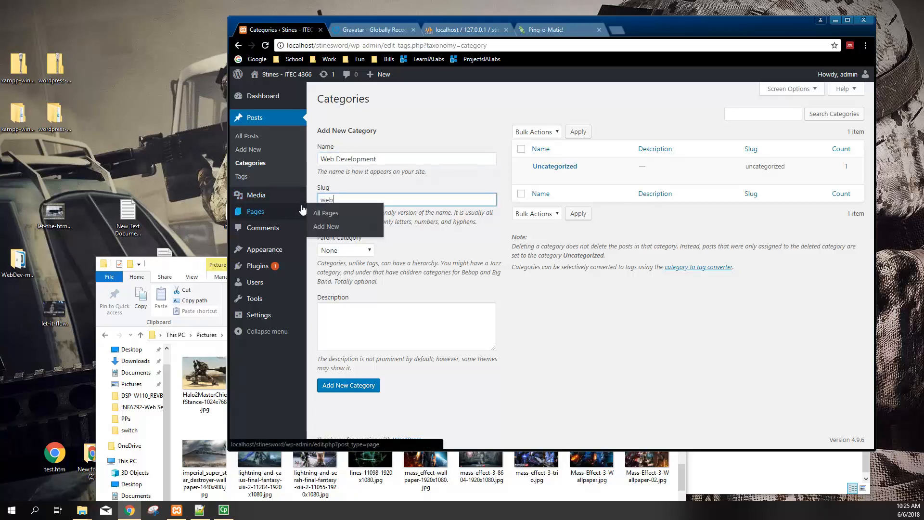
pyautogui.click(440, 253)
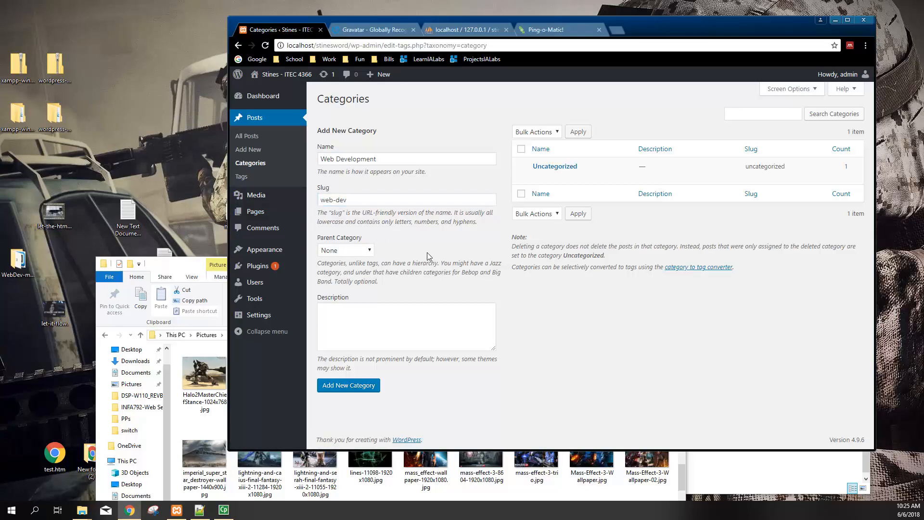
pyautogui.click(357, 332)
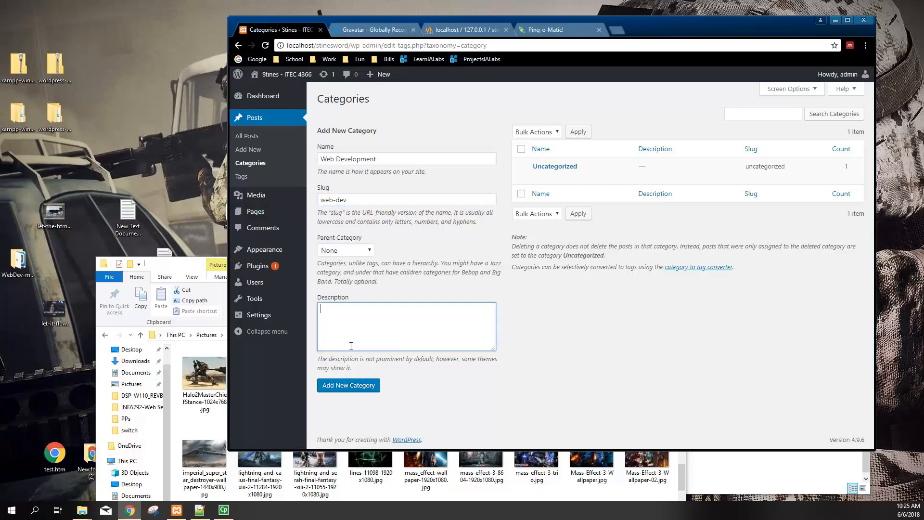
pyautogui.click(353, 387)
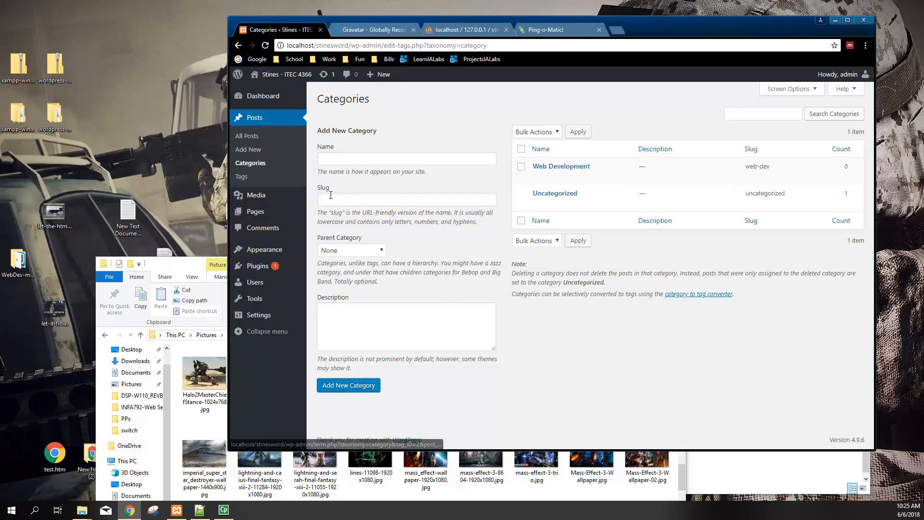
# Add HTML, CSS and JS categories, each with Web Development as parent
pyautogui.click(395, 158)
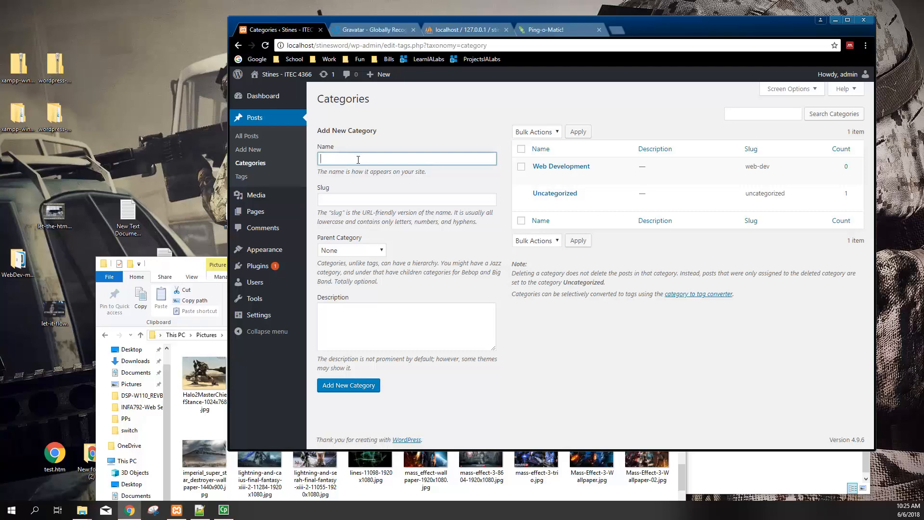
pyautogui.click(362, 199)
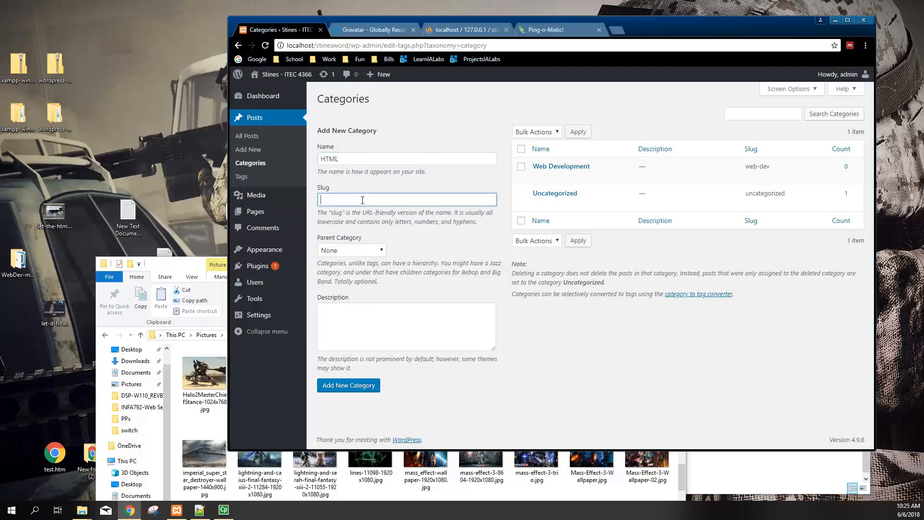
pyautogui.click(354, 251)
pyautogui.click(348, 271)
pyautogui.click(348, 385)
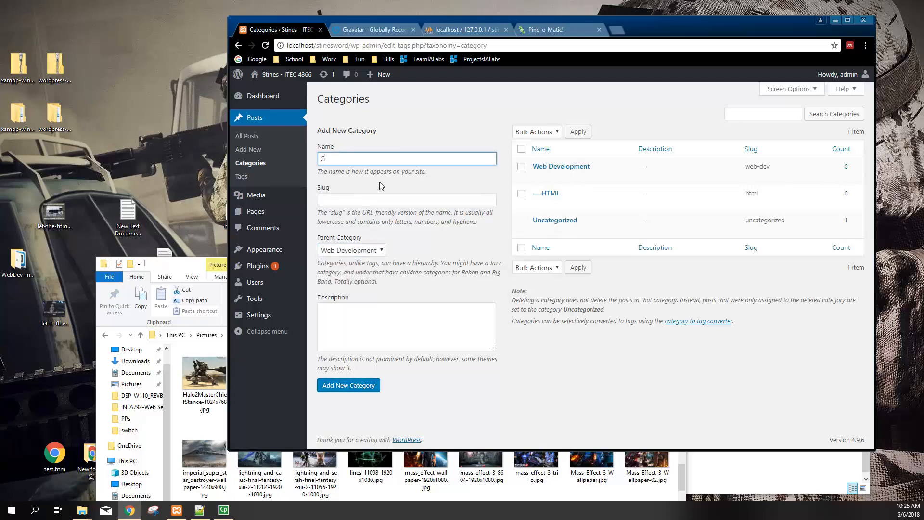
pyautogui.press('Tab')
pyautogui.write('css')
pyautogui.click(356, 250)
pyautogui.click(345, 272)
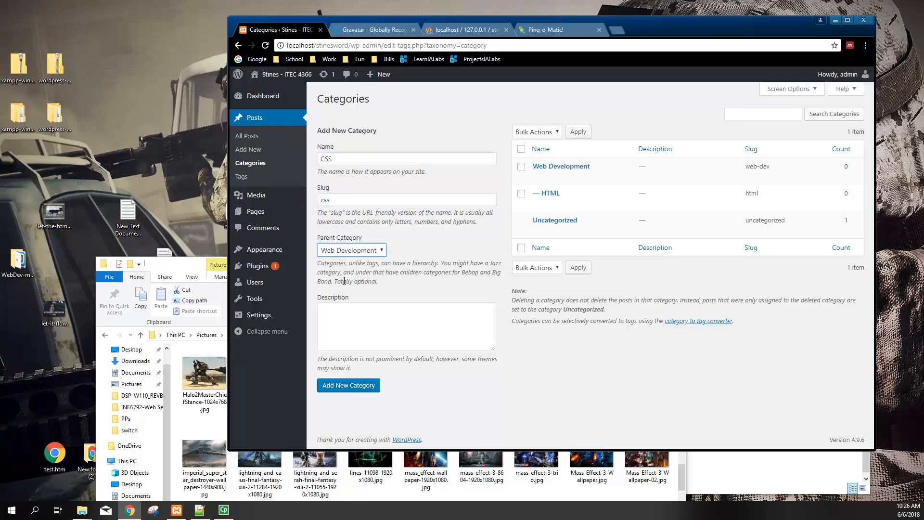
pyautogui.click(359, 385)
pyautogui.click(357, 159)
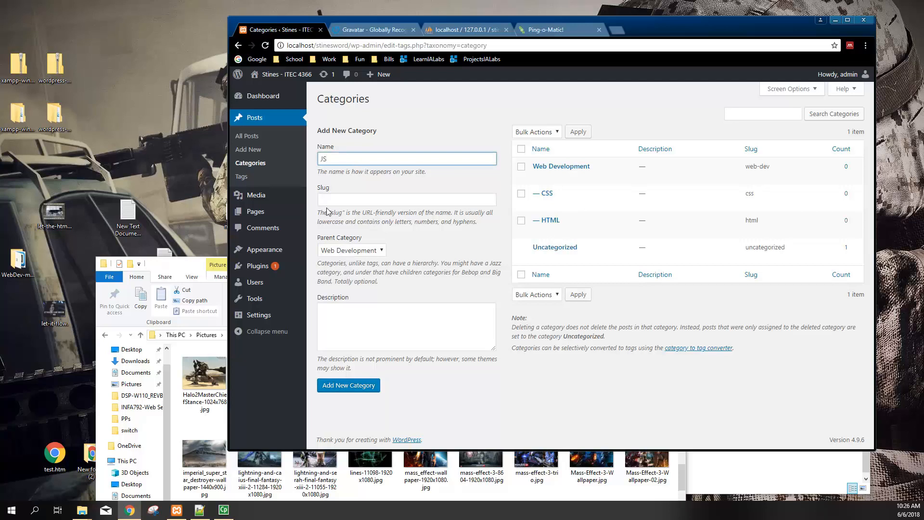
pyautogui.click(340, 203)
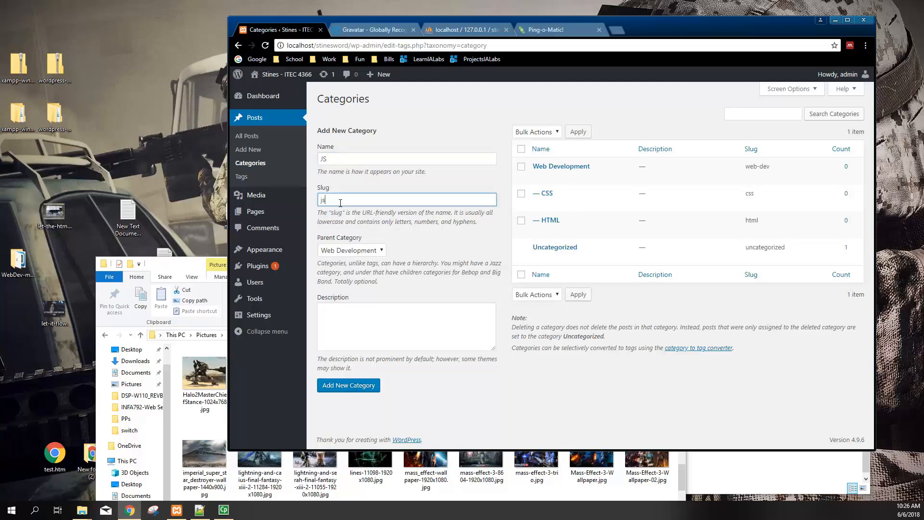
pyautogui.click(357, 250)
pyautogui.click(351, 272)
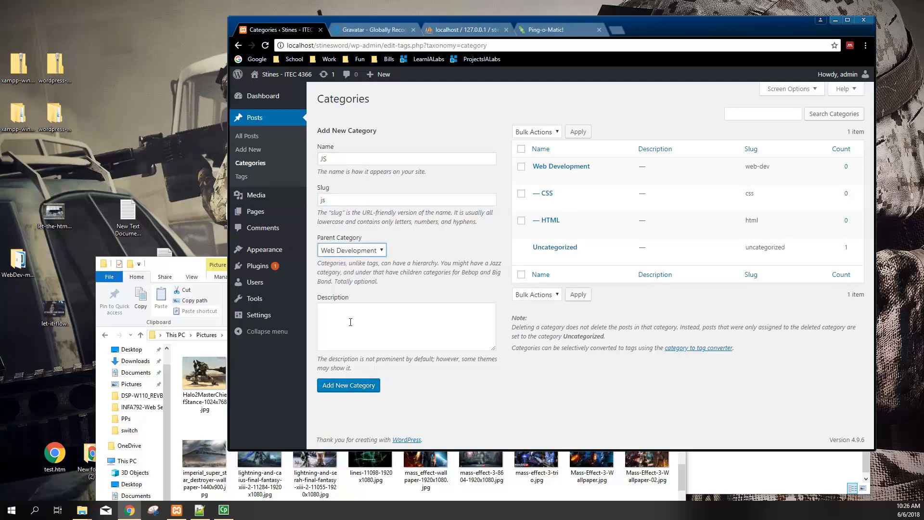
pyautogui.click(354, 387)
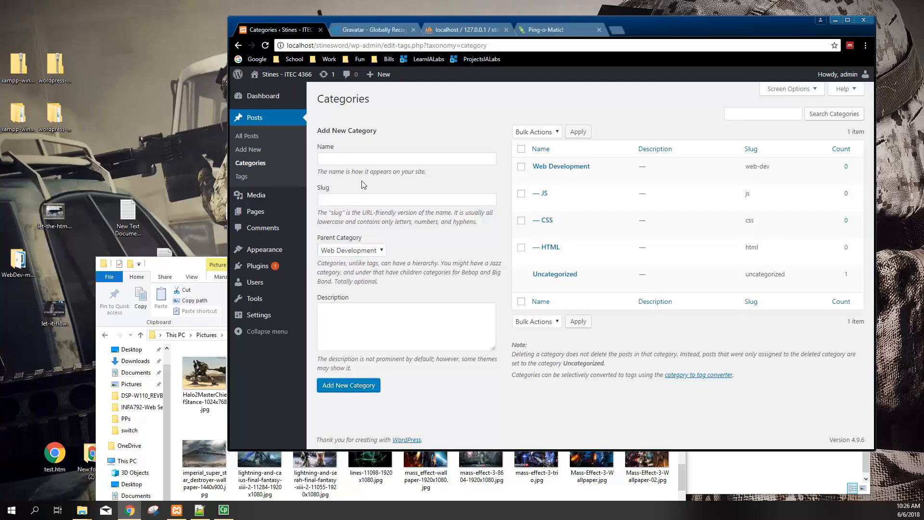
# Add Cyber Security as a top-level category with parent None
pyautogui.click(447, 202)
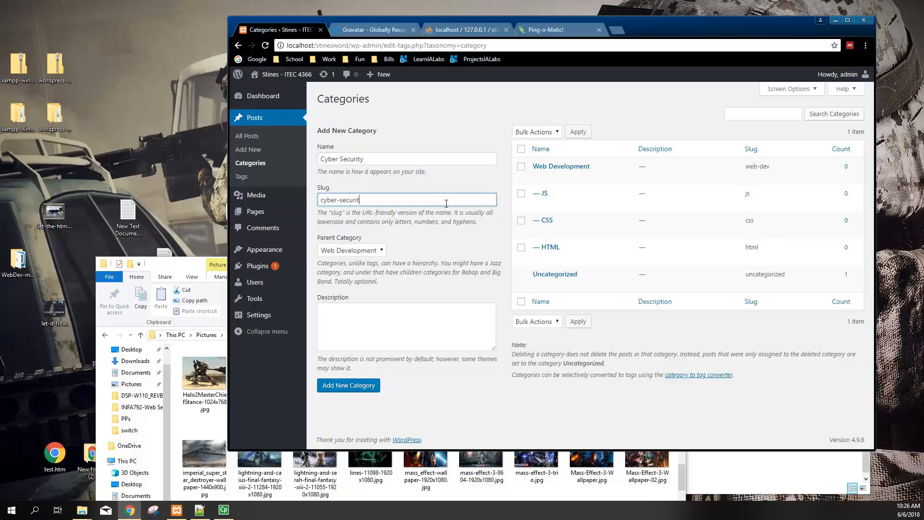
pyautogui.click(382, 251)
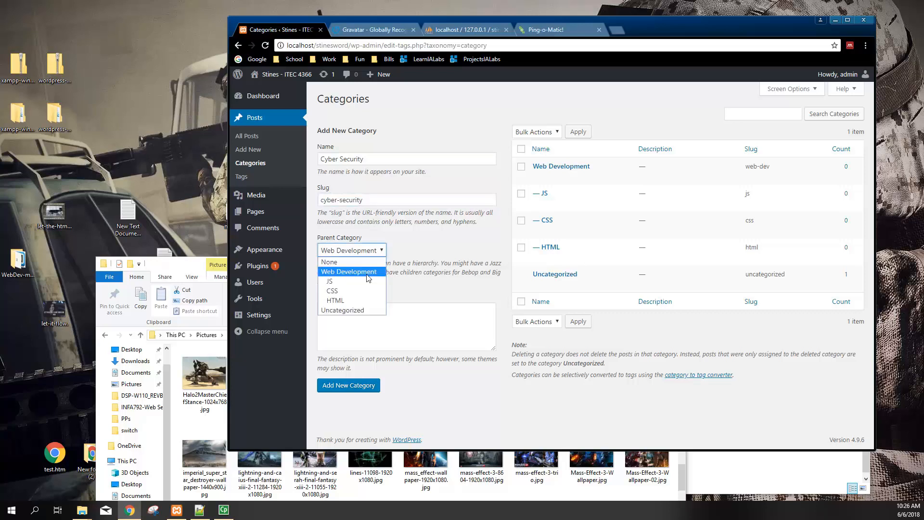
pyautogui.click(340, 261)
pyautogui.click(349, 386)
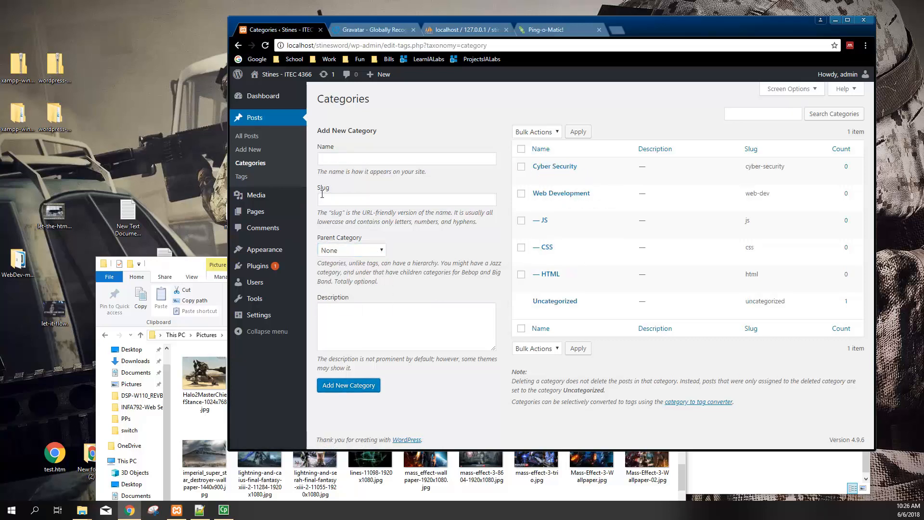
# Add Sockets and Virtual Machines under Cyber Security, then return to All Posts
pyautogui.click(343, 160)
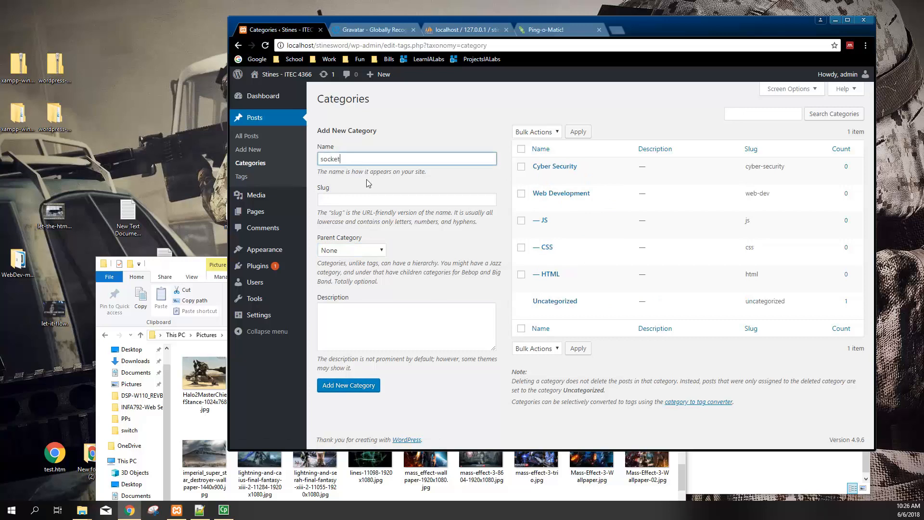
pyautogui.write('Sockets')
pyautogui.click(398, 200)
pyautogui.write('s')
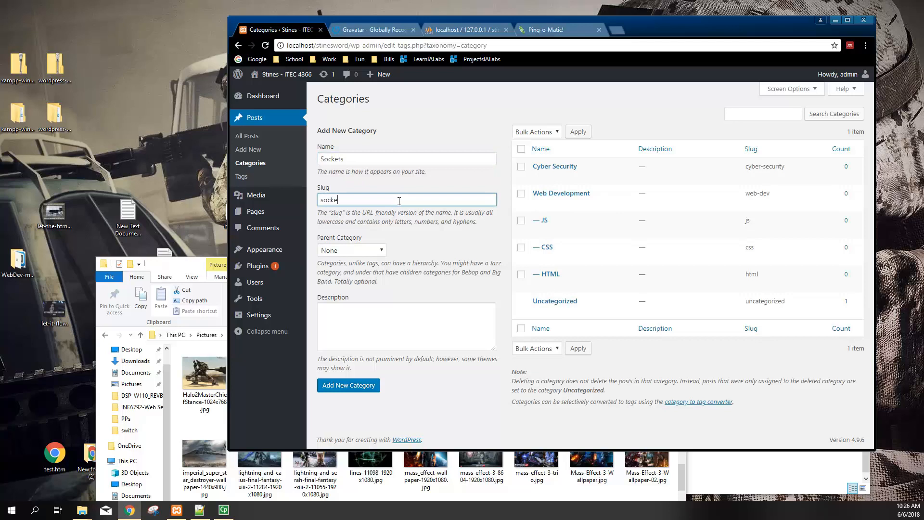
pyautogui.click(367, 254)
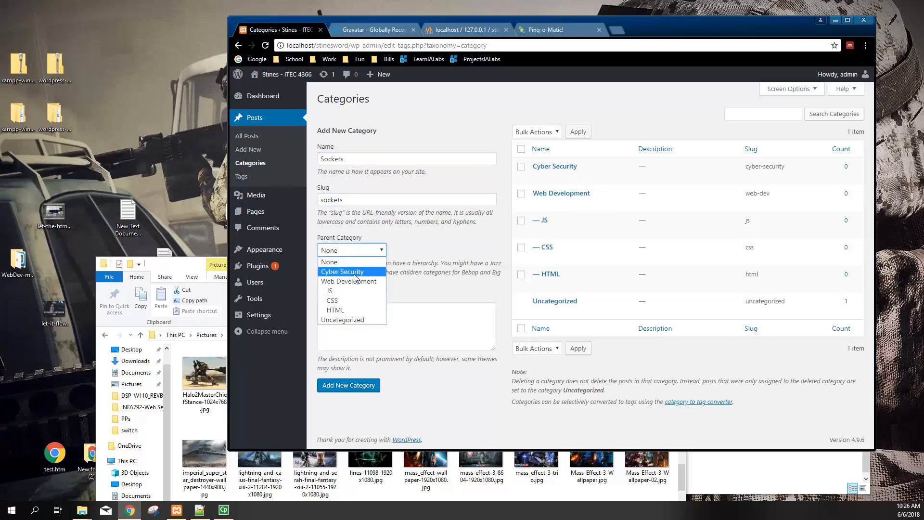
pyautogui.click(361, 272)
pyautogui.click(352, 388)
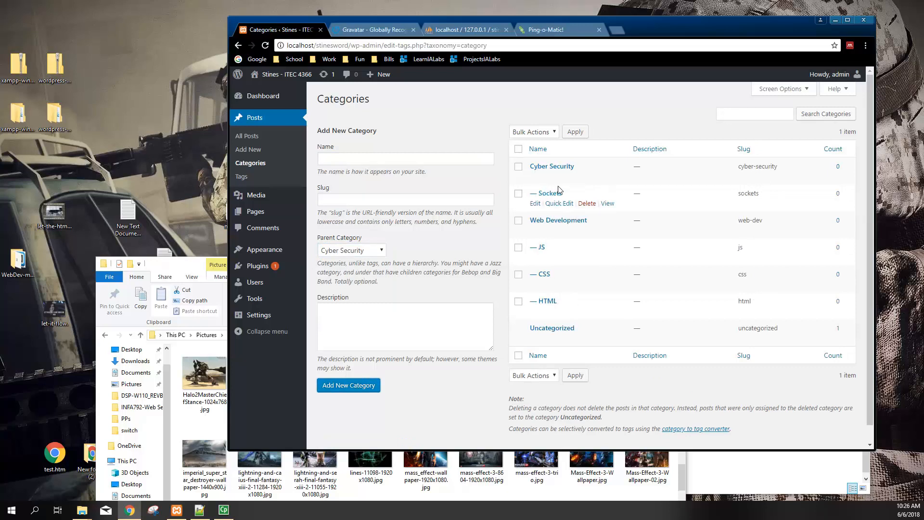
pyautogui.click(396, 164)
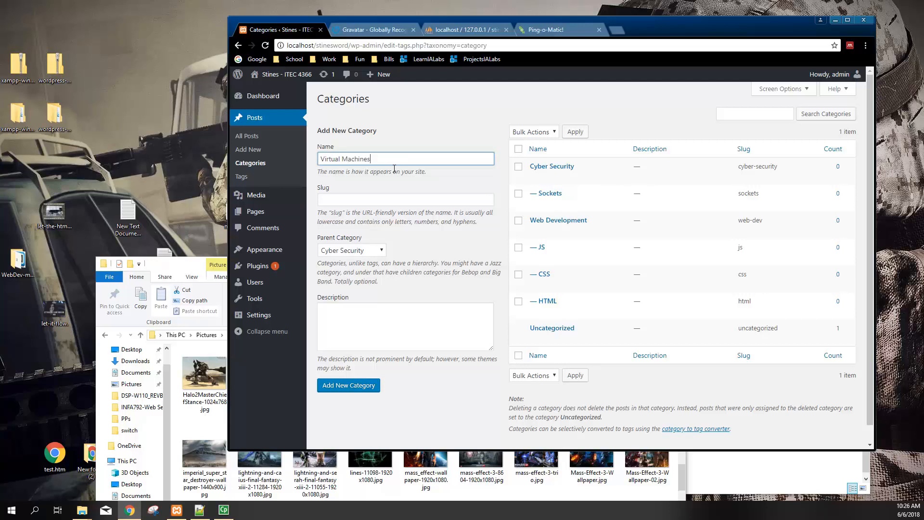
pyautogui.click(385, 200)
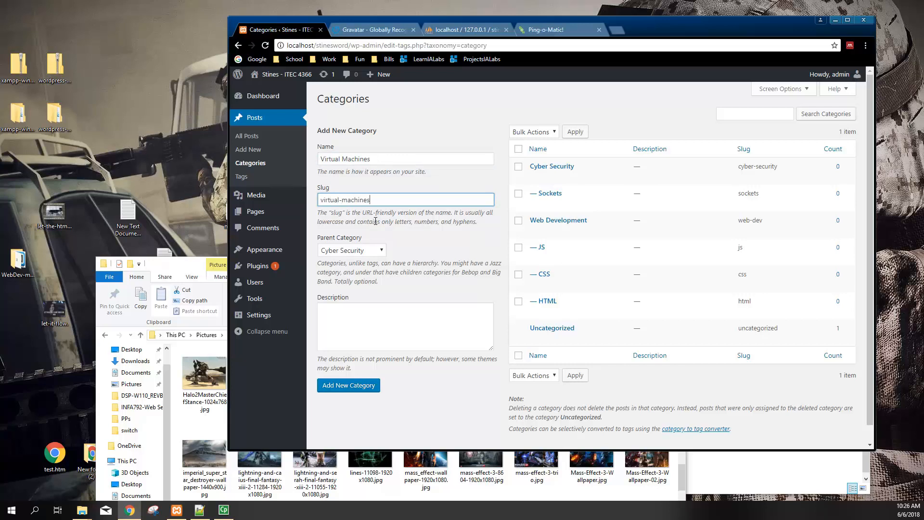
pyautogui.click(336, 388)
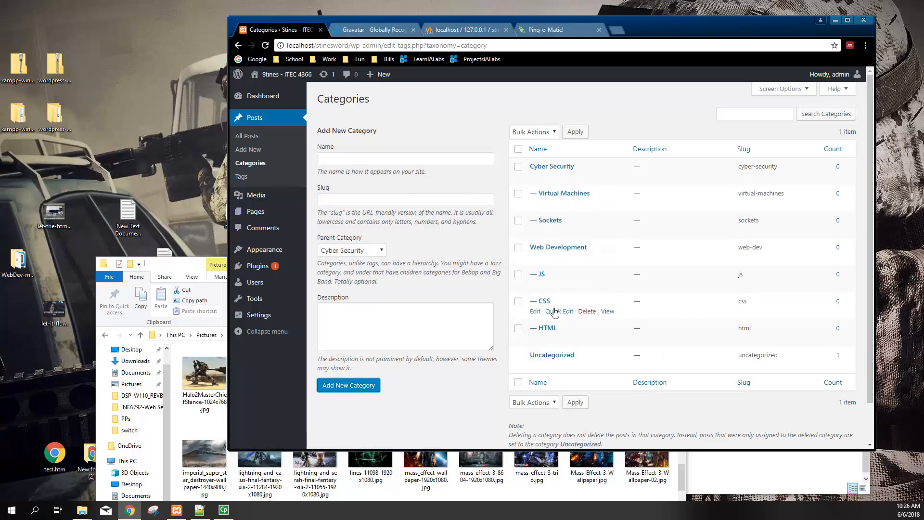
pyautogui.click(250, 137)
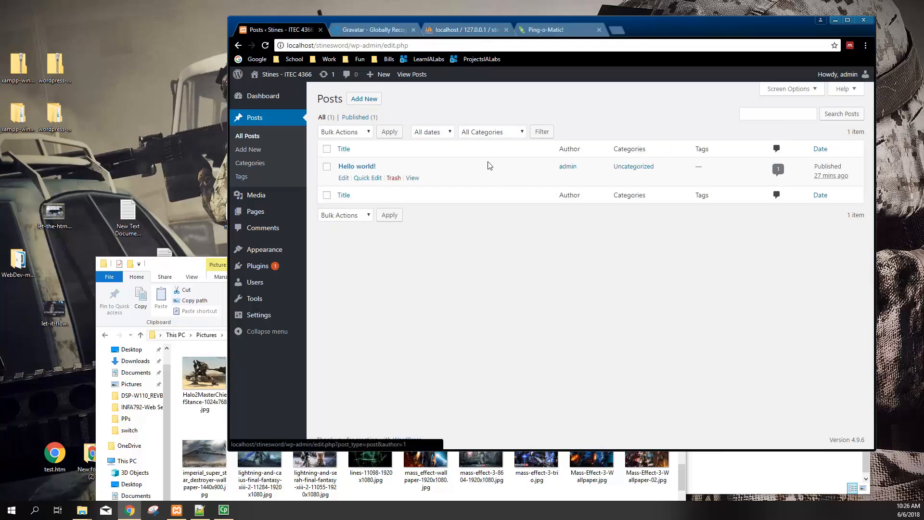
# Trash Hello world! and publish a new post titled 'Intro Web to WEb' mentioning w3schools.com
pyautogui.click(394, 180)
pyautogui.click(365, 98)
pyautogui.click(358, 122)
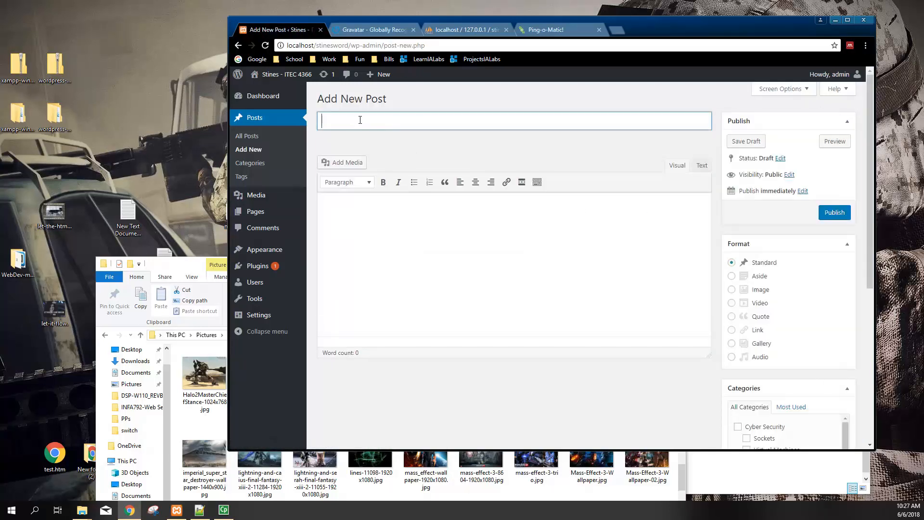
pyautogui.write('Intro Web to WEb')
pyautogui.click(392, 210)
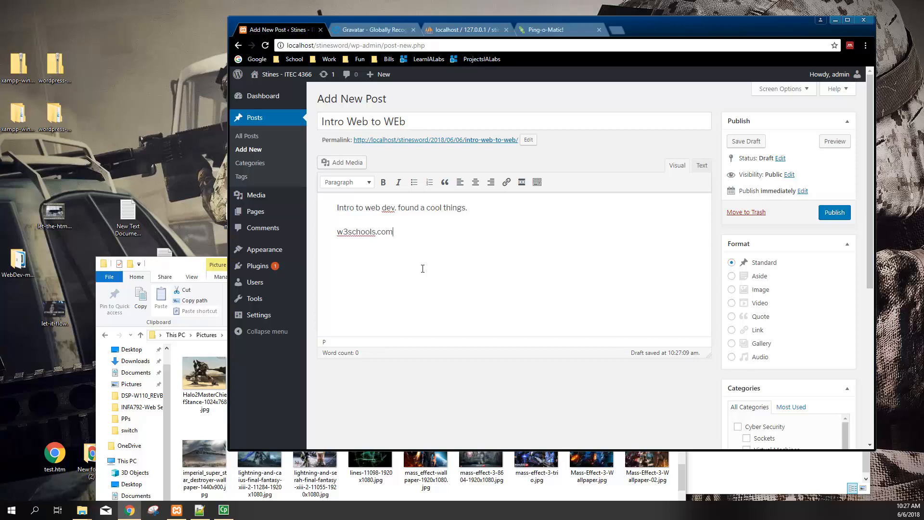
pyautogui.click(846, 218)
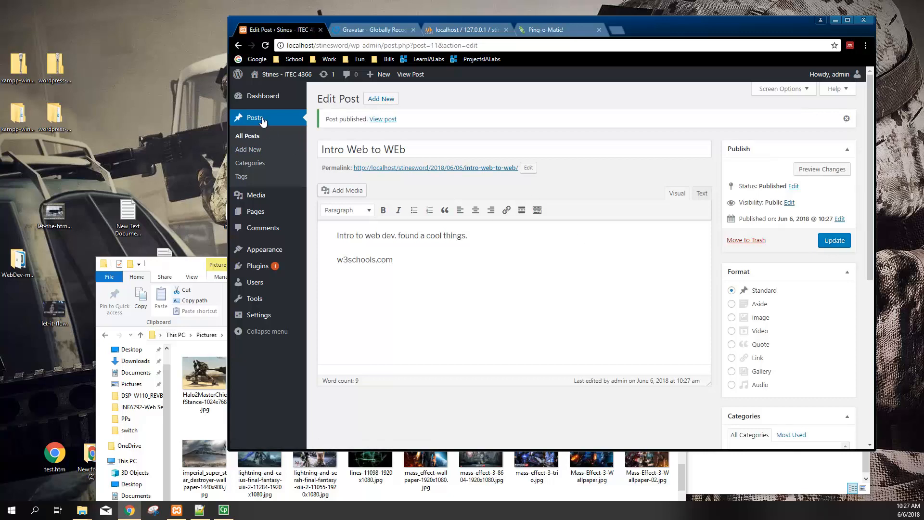
pyautogui.moveTo(256, 208)
# Publish a new blank page titled 'Posts'
pyautogui.click(256, 212)
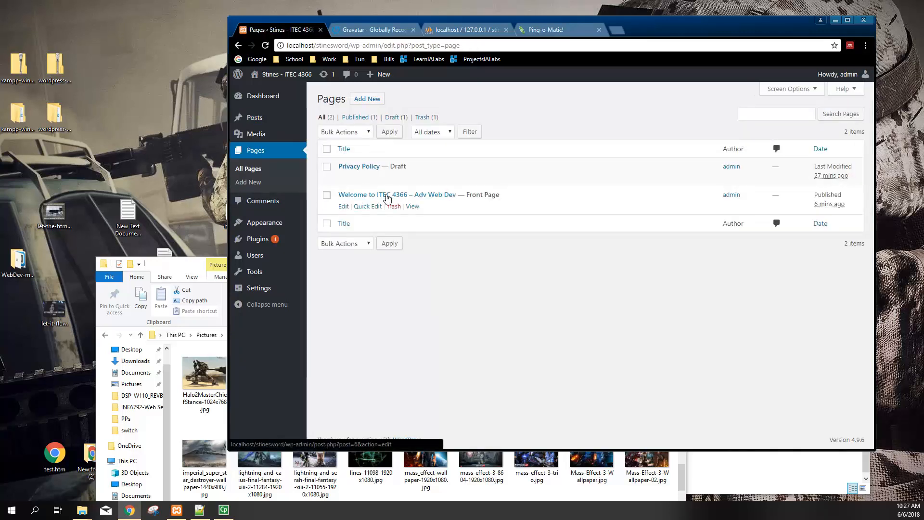
pyautogui.click(375, 102)
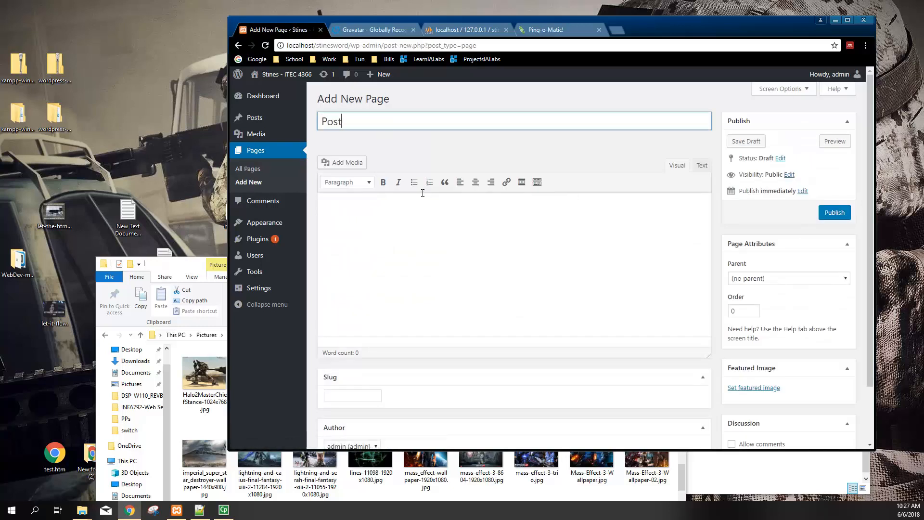
pyautogui.click(431, 254)
pyautogui.scroll(-1, 432, 296)
pyautogui.click(835, 164)
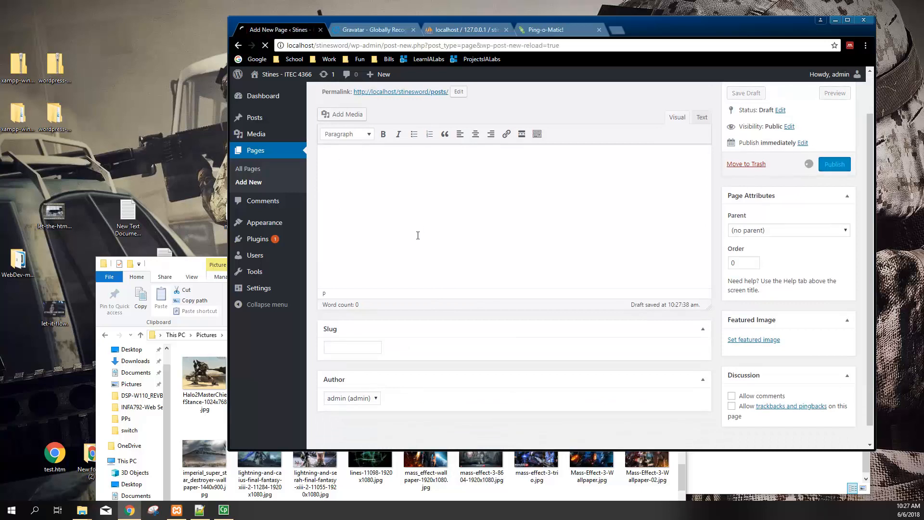
# In Reading Settings, set the Posts page to 'Posts' and save
pyautogui.click(260, 289)
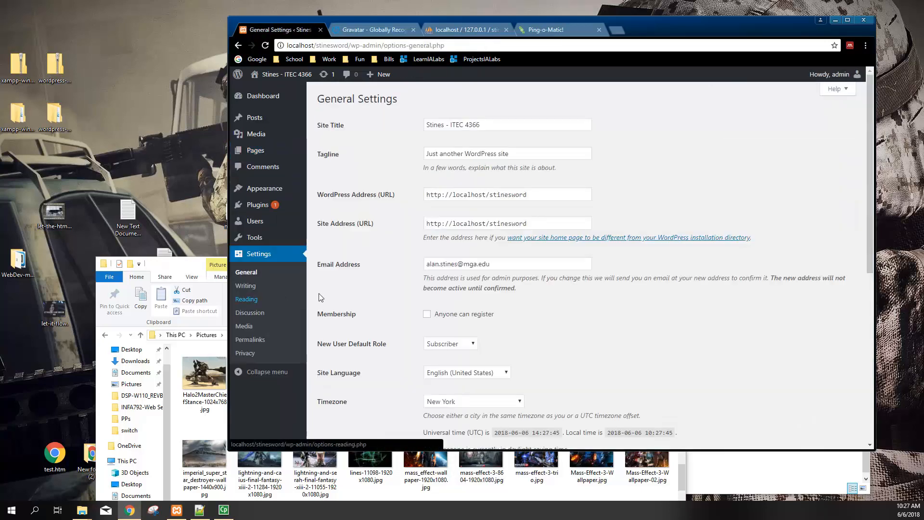
pyautogui.click(247, 299)
pyautogui.click(505, 188)
pyautogui.click(501, 210)
pyautogui.click(360, 380)
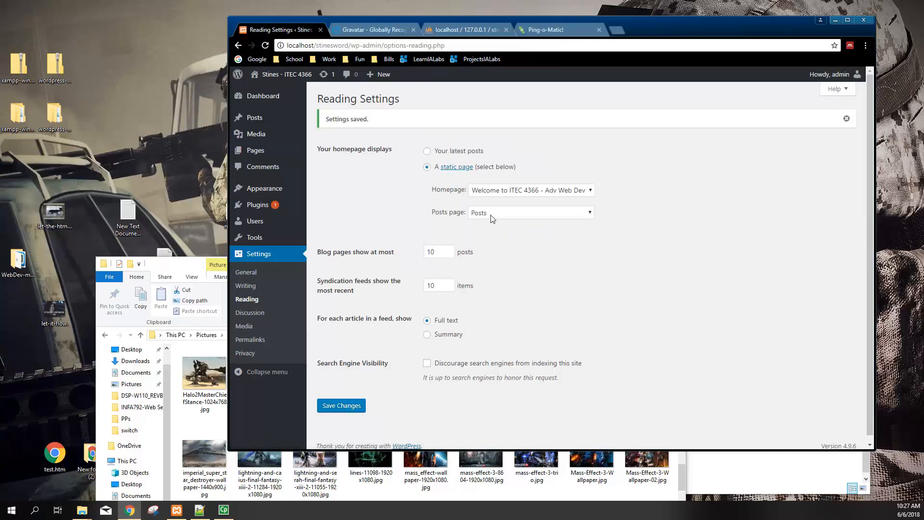
pyautogui.moveTo(264, 120)
pyautogui.moveTo(274, 89)
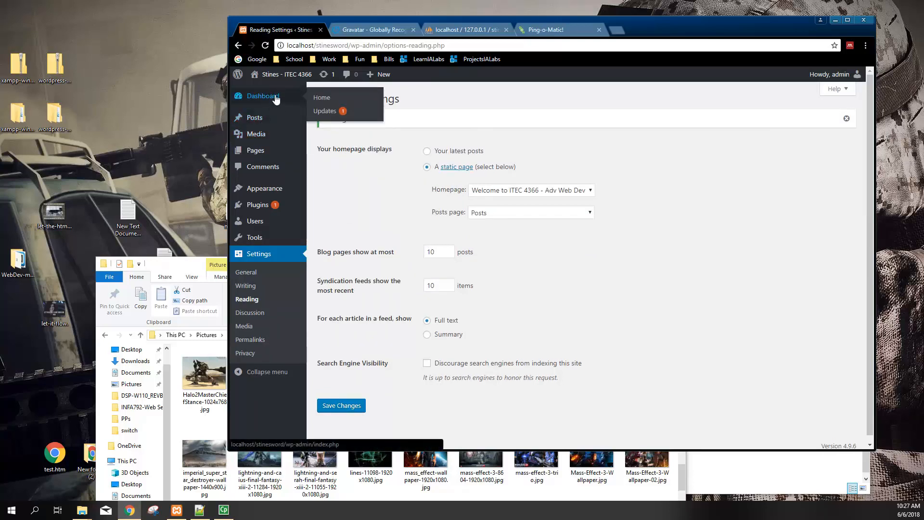
# Scroll through the live site's front page
pyautogui.click(261, 92)
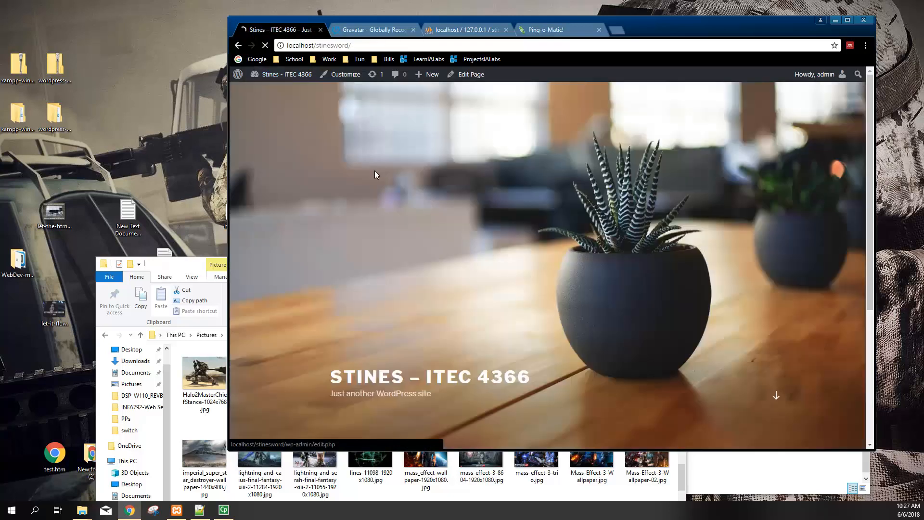
pyautogui.scroll(-5, 540, 232)
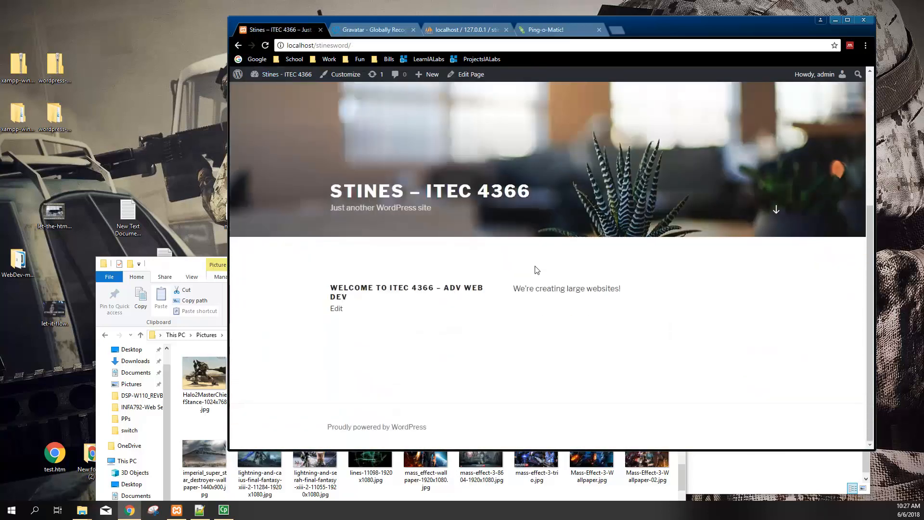
pyautogui.scroll(5, 533, 230)
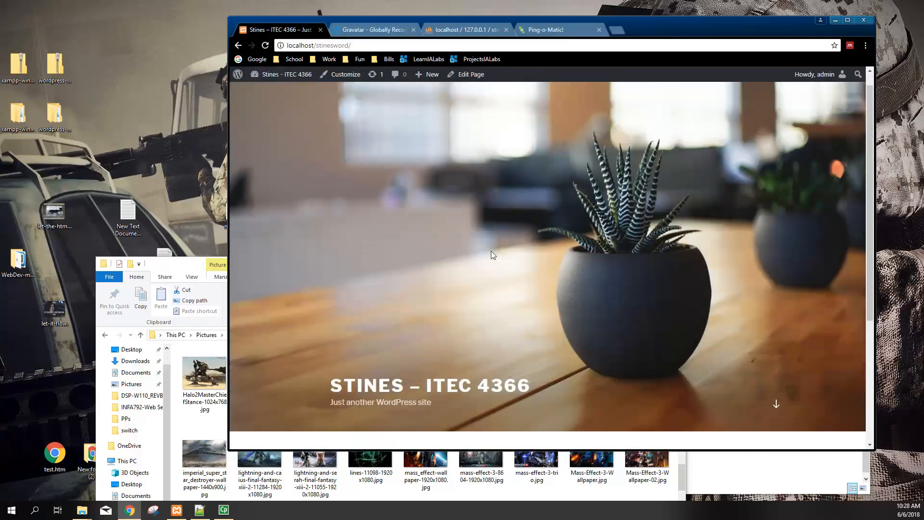
pyautogui.scroll(-5, 542, 253)
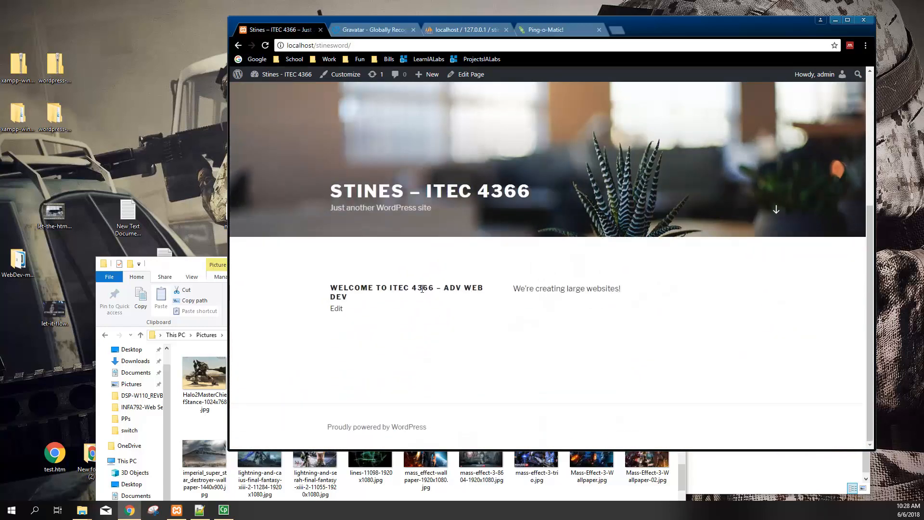
pyautogui.scroll(5, 417, 287)
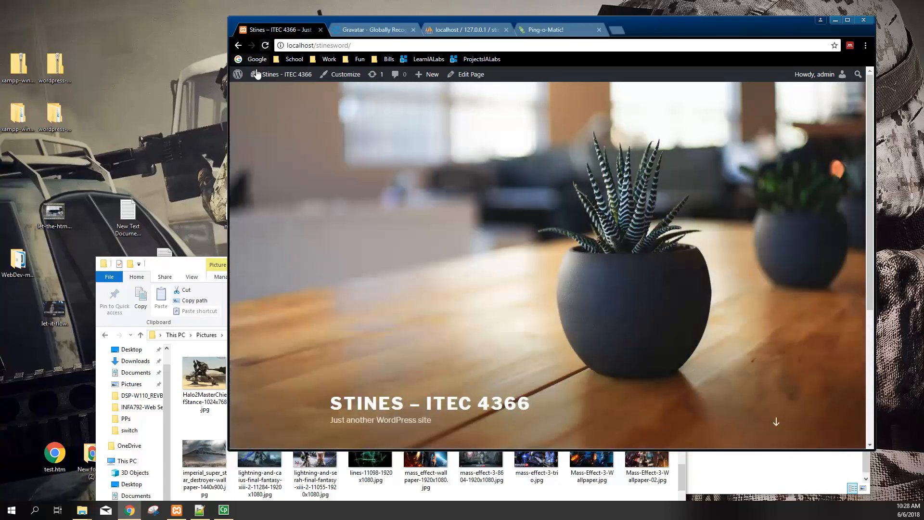
# Go back to the admin Dashboard, passing through Appearance > Menus
pyautogui.click(265, 90)
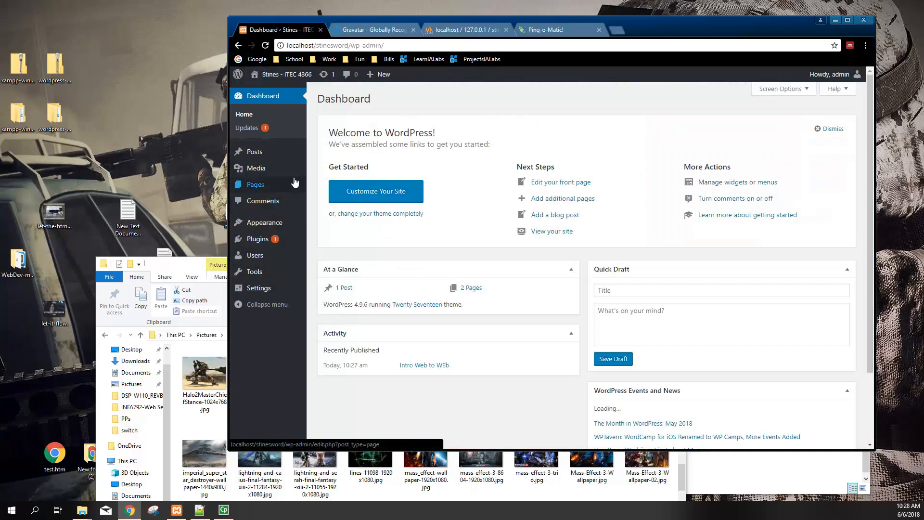
pyautogui.moveTo(262, 154)
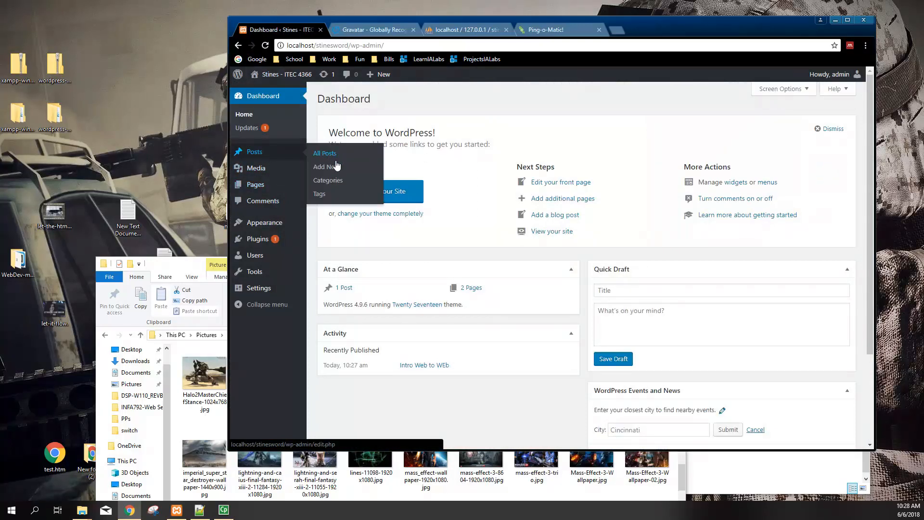
pyautogui.moveTo(267, 227)
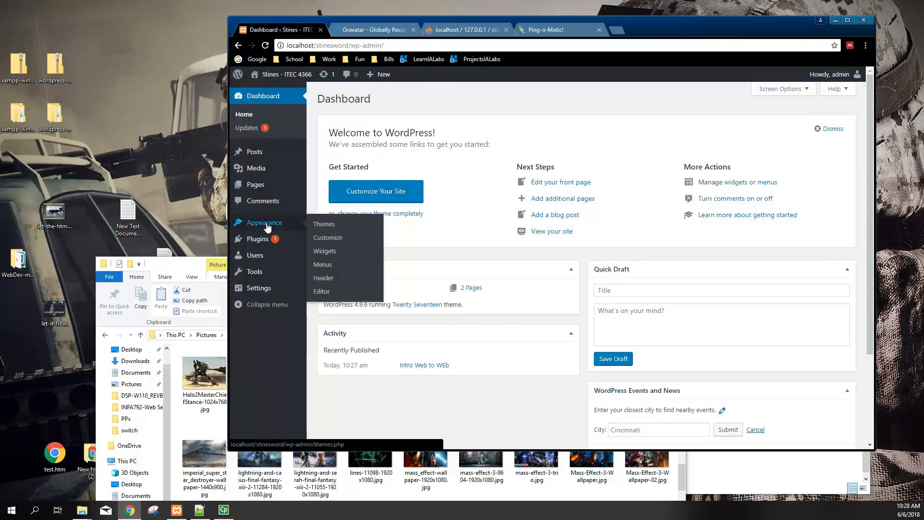
pyautogui.click(325, 268)
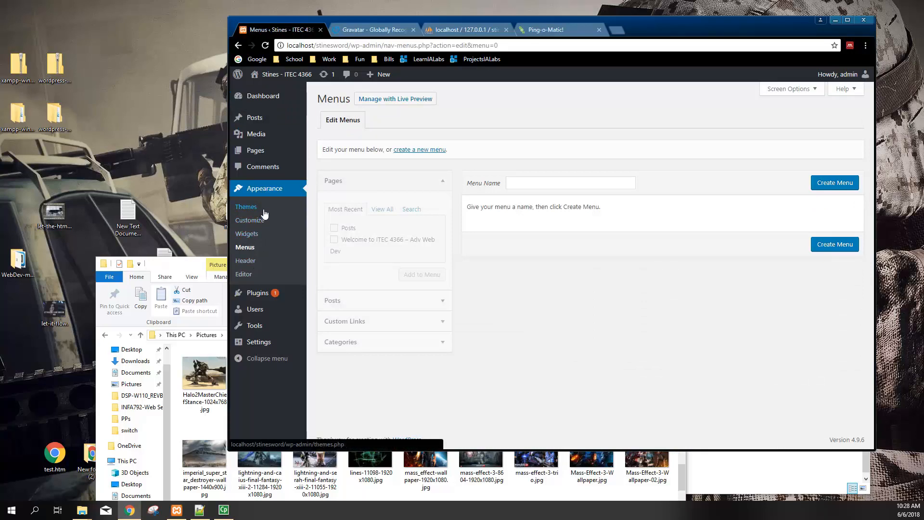
pyautogui.click(267, 97)
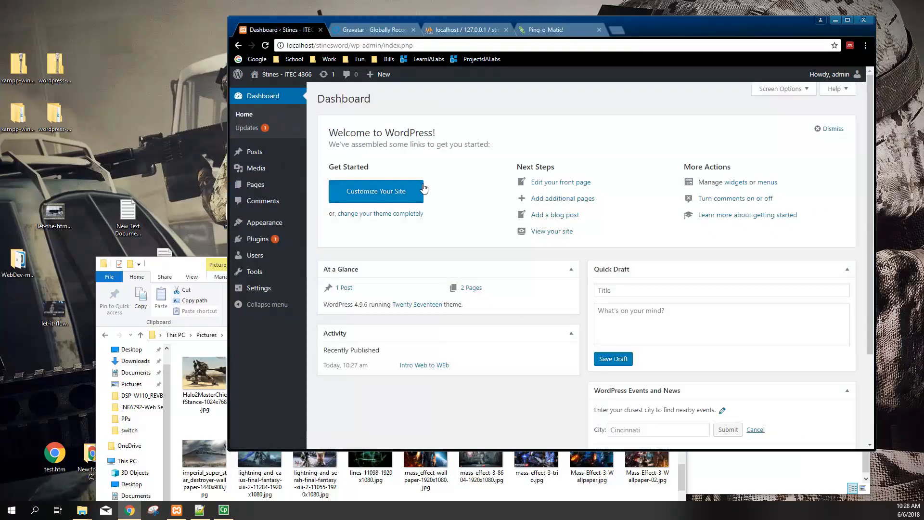
# In the Customizer's Site Identity, change the tagline to 'Do or do not; there is no try. ~ Yoda'
pyautogui.click(375, 193)
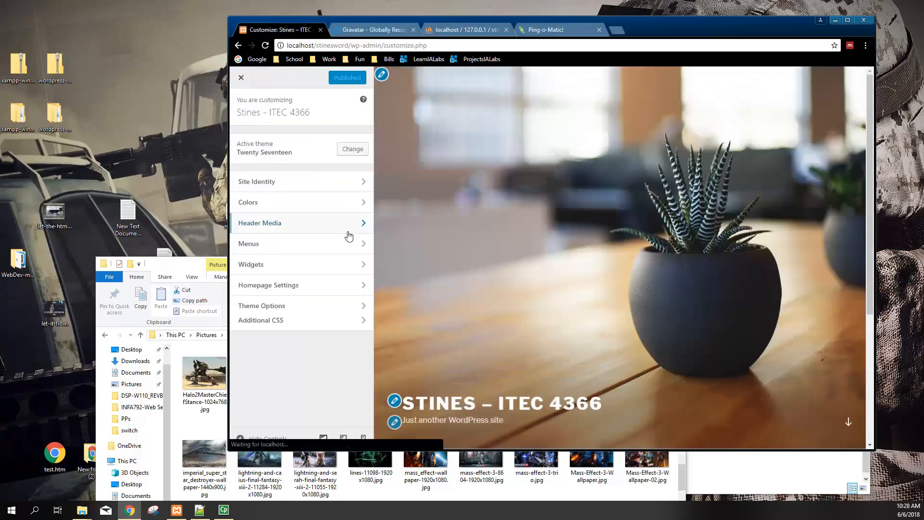
pyautogui.scroll(-4, 565, 281)
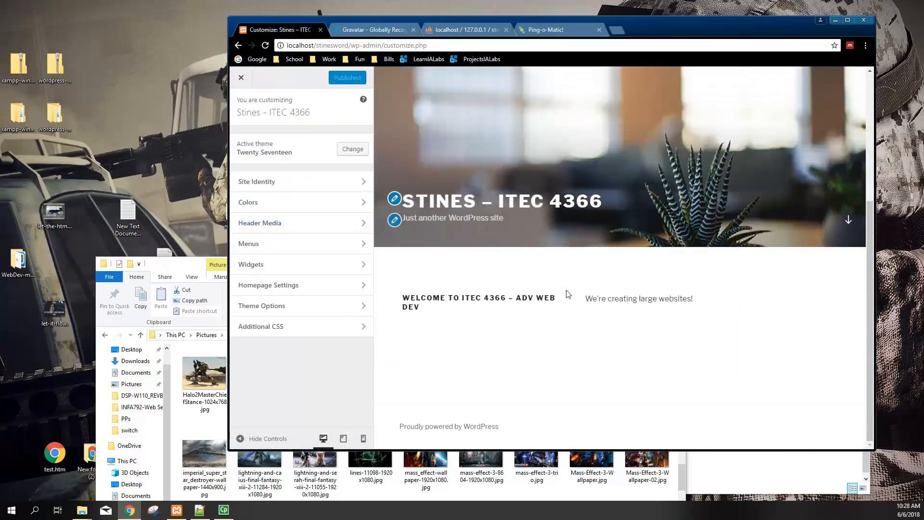
pyautogui.scroll(4, 489, 354)
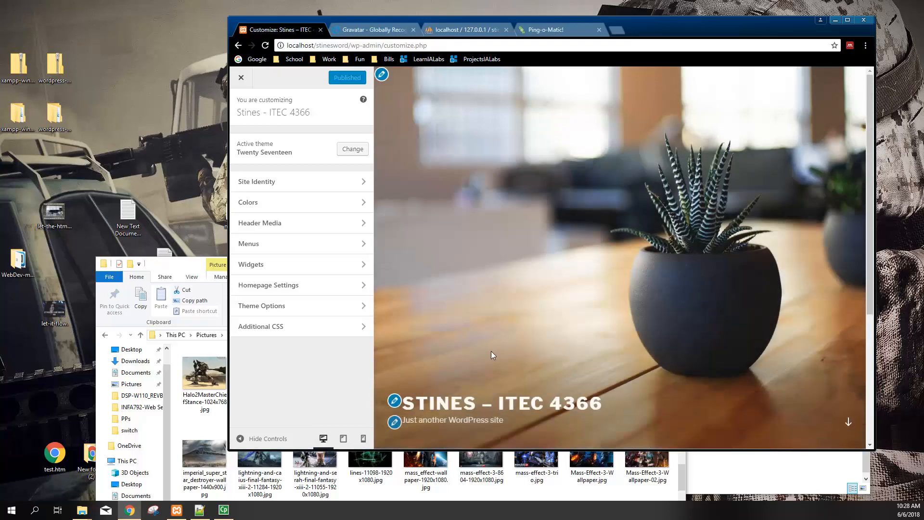
pyautogui.click(314, 181)
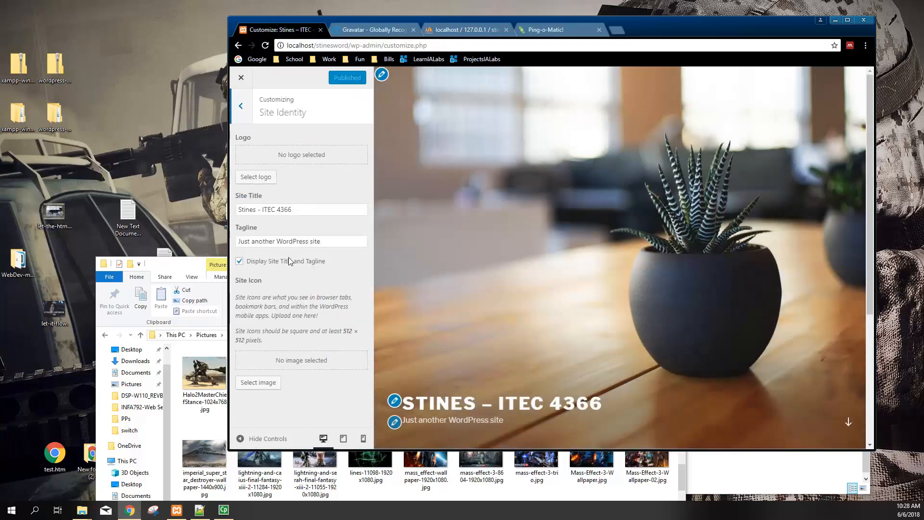
pyautogui.click(396, 427)
pyautogui.moveTo(328, 241); pyautogui.dragTo(237, 243)
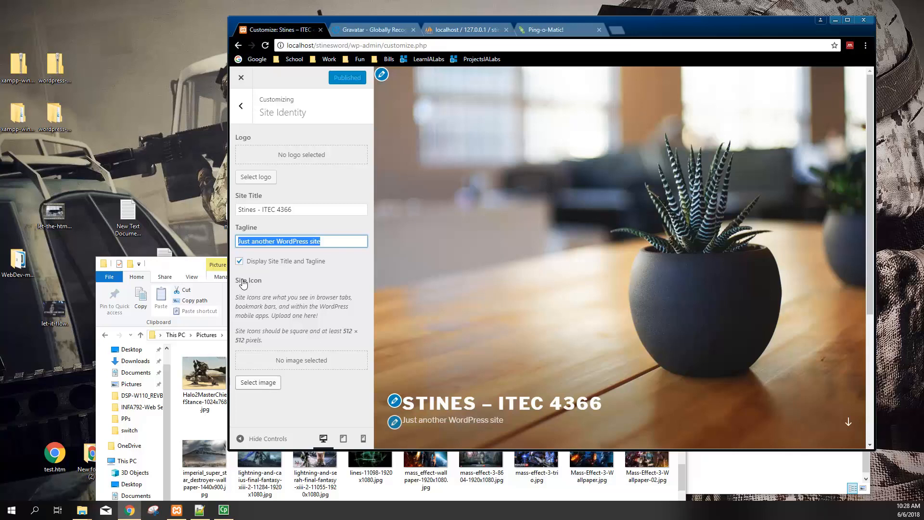
pyautogui.write('One line a co')
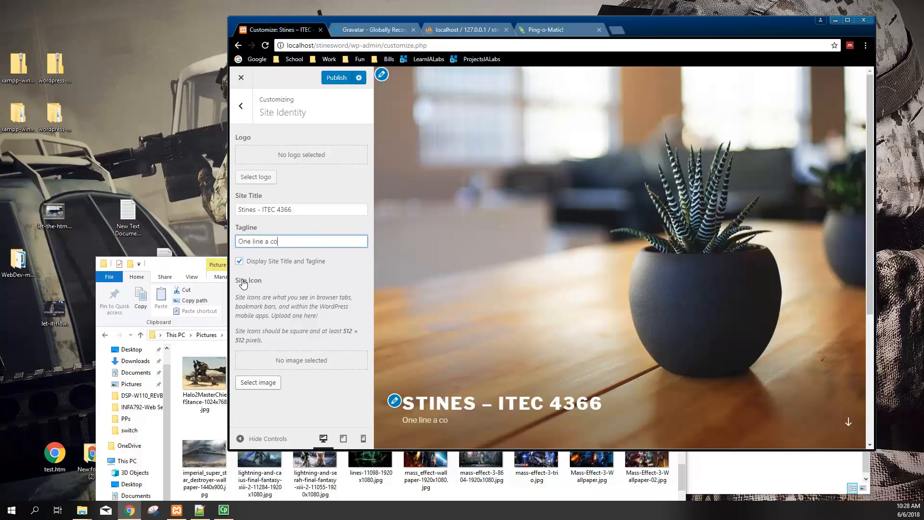
pyautogui.write('de a')
pyautogui.press('BackSpace')
pyautogui.press('BackSpace')
pyautogui.press('BackSpace')
pyautogui.press('BackSpace')
pyautogui.press('BackSpace')
pyautogui.press('BackSpace')
pyautogui.press('BackSpace')
pyautogui.press('BackSpace')
pyautogui.press('BackSpace')
pyautogui.press('BackSpace')
pyautogui.press('BackSpace')
pyautogui.press('BackSpace')
pyautogui.press('BackSpace')
pyautogui.press('BackSpace')
pyautogui.press('BackSpace')
pyautogui.press('BackSpace')
pyautogui.press('BackSpace')
pyautogui.write('Do or do not; there is no try. !')
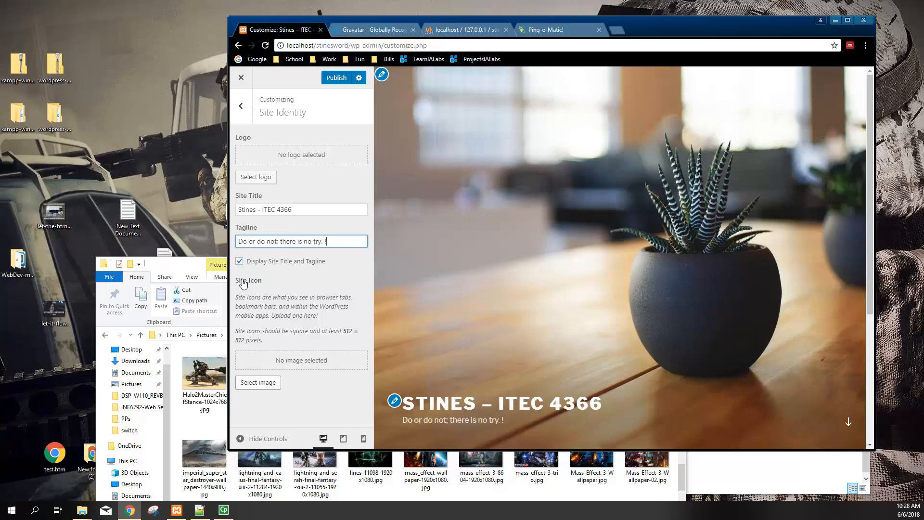
pyautogui.press('BackSpace')
pyautogui.write('~ Yoda')
pyautogui.click(289, 265)
pyautogui.click(289, 266)
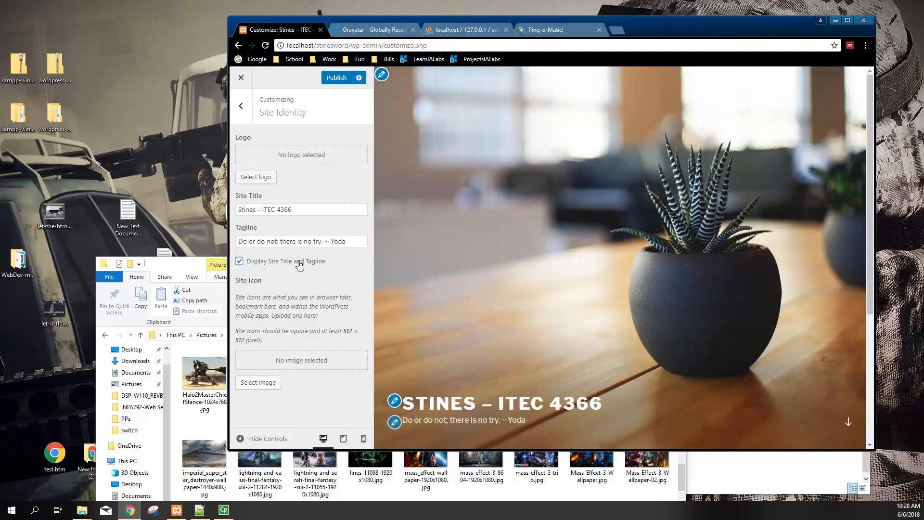
# Set the horsehead nebula as the header image, shifting the crop slightly
pyautogui.click(382, 75)
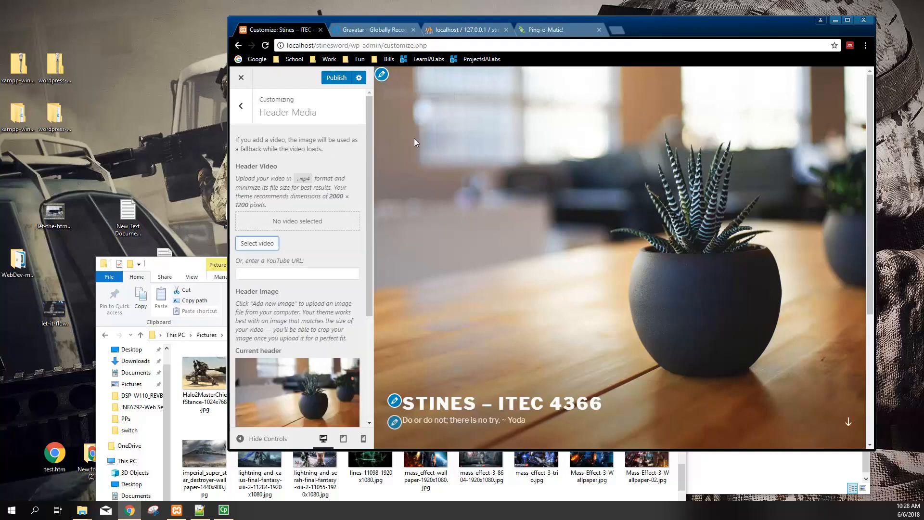
pyautogui.click(286, 391)
pyautogui.scroll(-2, 286, 361)
pyautogui.scroll(2, 287, 368)
pyautogui.scroll(-3, 287, 368)
pyautogui.scroll(-1, 289, 380)
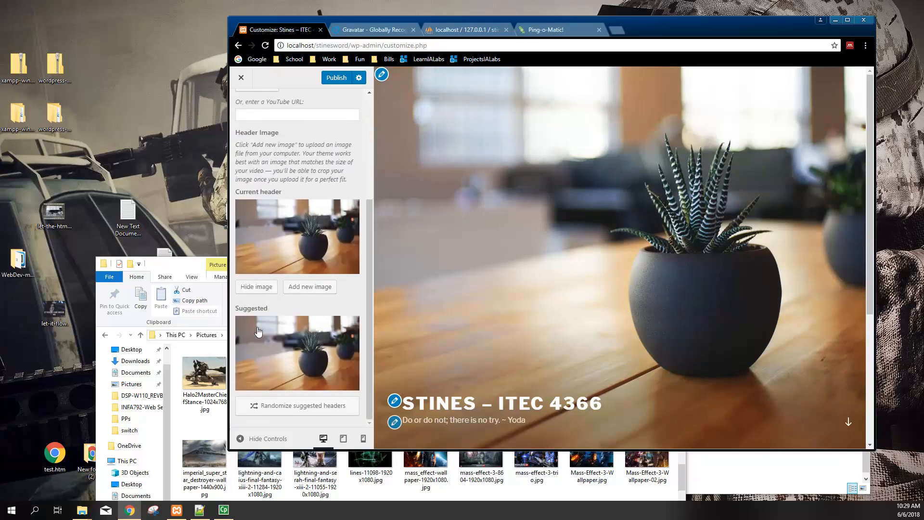
pyautogui.scroll(4, 272, 322)
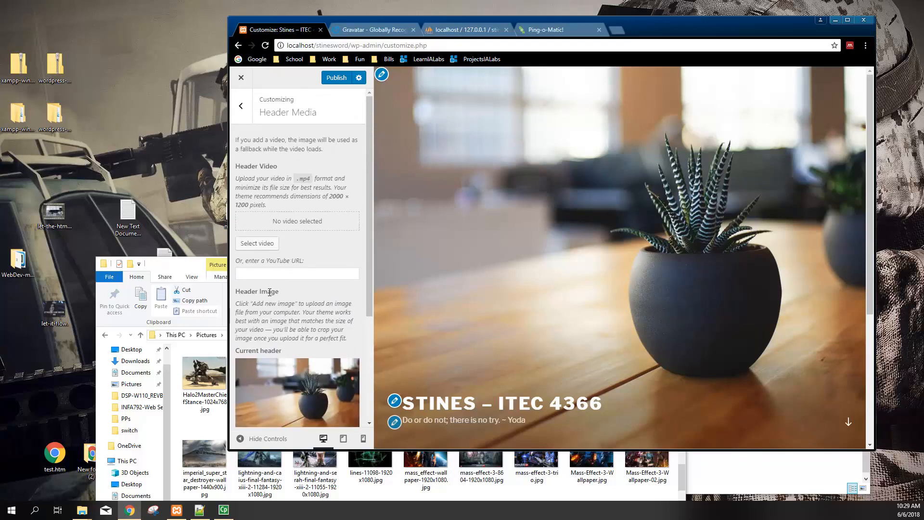
pyautogui.scroll(-2, 266, 260)
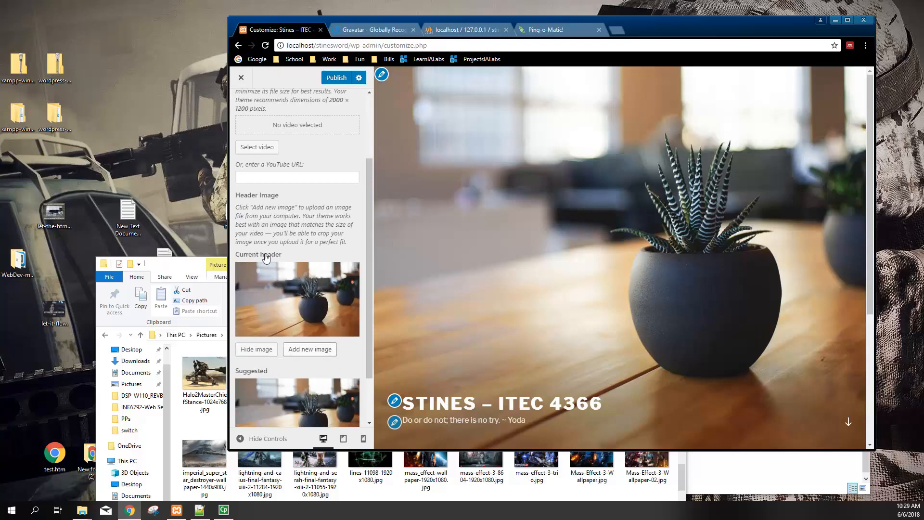
pyautogui.click(310, 350)
pyautogui.click(282, 188)
pyautogui.click(823, 421)
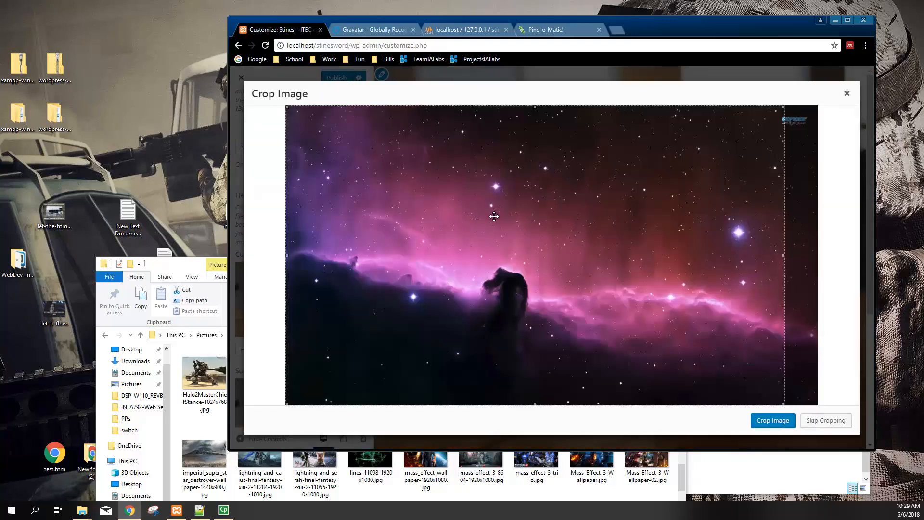
pyautogui.moveTo(640, 240)
pyautogui.mouseDown()
pyautogui.moveTo(630, 239)
pyautogui.moveTo(642, 235)
pyautogui.mouseUp()
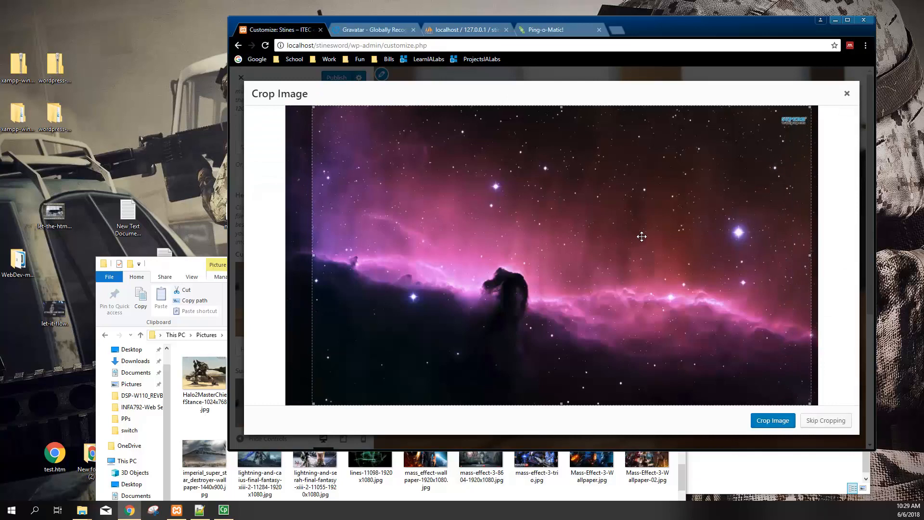
pyautogui.click(772, 421)
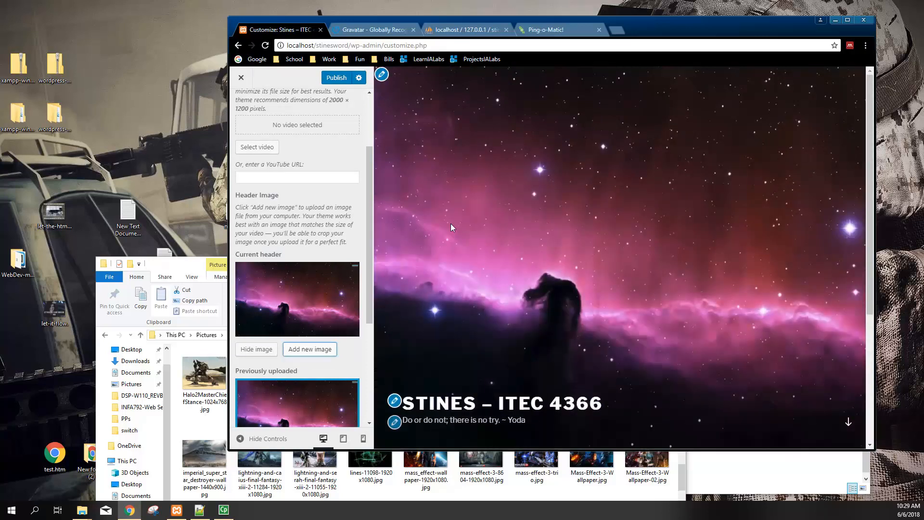
# Publish the new tagline and header image changes
pyautogui.scroll(-3, 292, 356)
pyautogui.scroll(3, 347, 125)
pyautogui.click(343, 79)
pyautogui.click(241, 116)
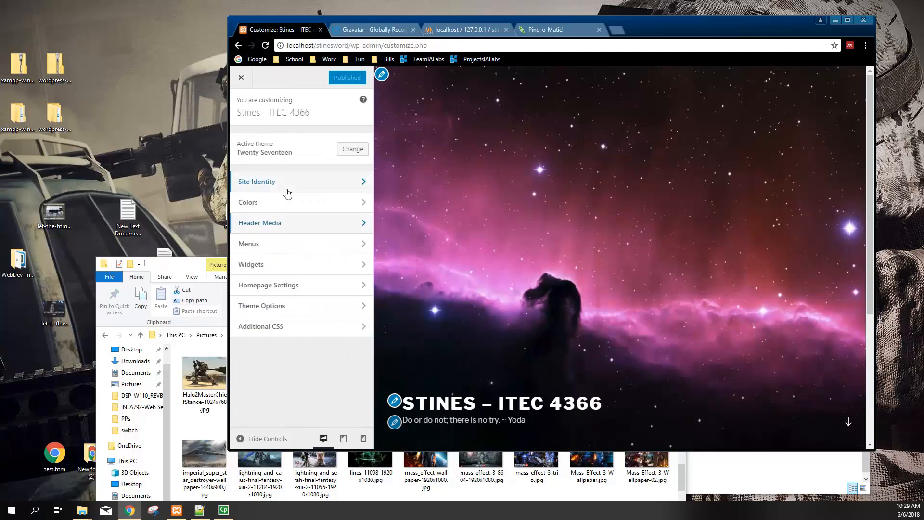
# Inspect the Top Menu and Social Links Menu options under Menus > View All Locations
pyautogui.click(276, 246)
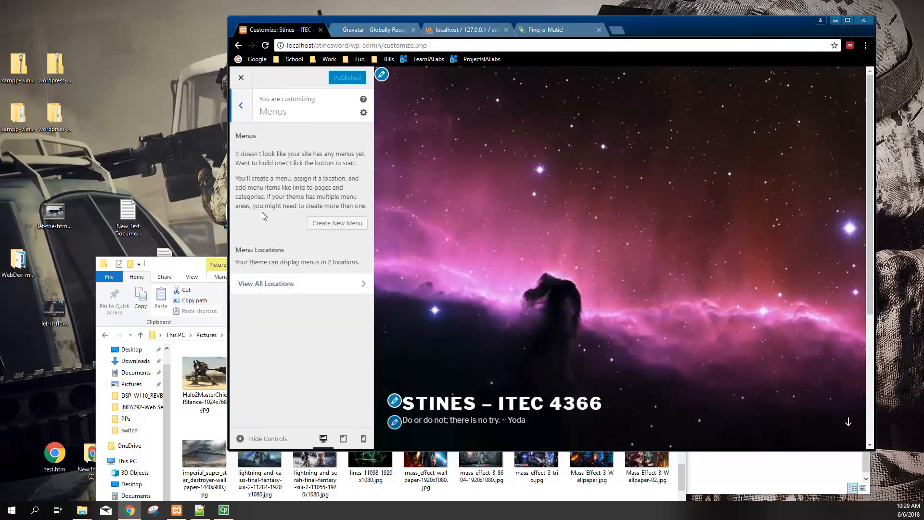
pyautogui.click(276, 287)
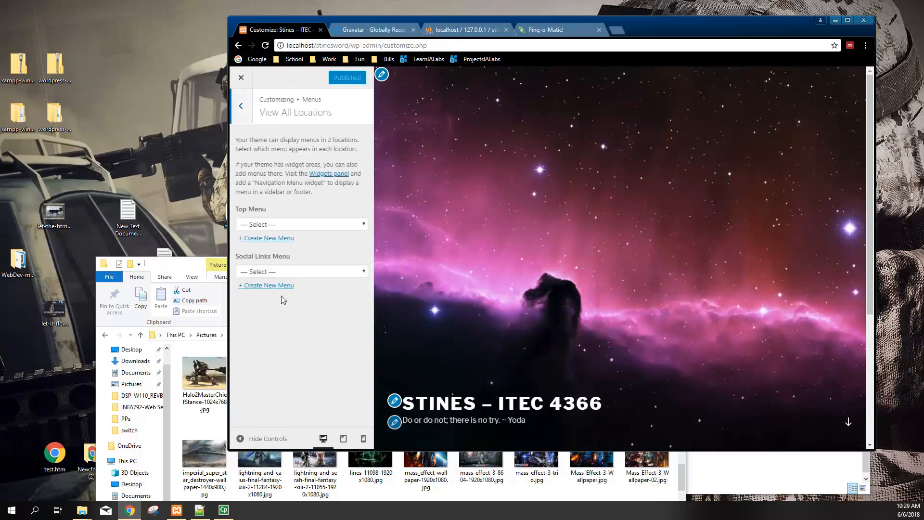
pyautogui.click(276, 224)
pyautogui.click(276, 223)
pyautogui.click(276, 272)
pyautogui.click(277, 272)
pyautogui.click(289, 222)
pyautogui.click(289, 272)
pyautogui.click(291, 224)
pyautogui.click(290, 274)
pyautogui.click(294, 228)
pyautogui.click(294, 273)
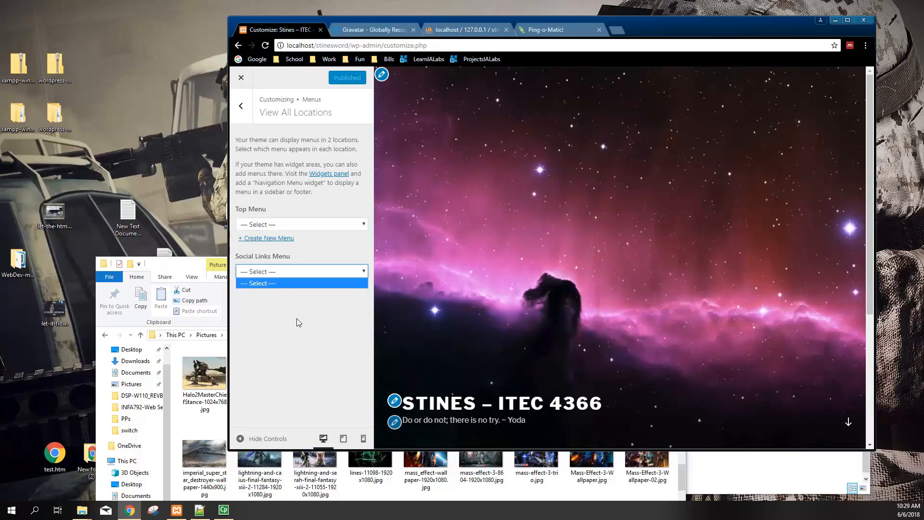
pyautogui.click(241, 105)
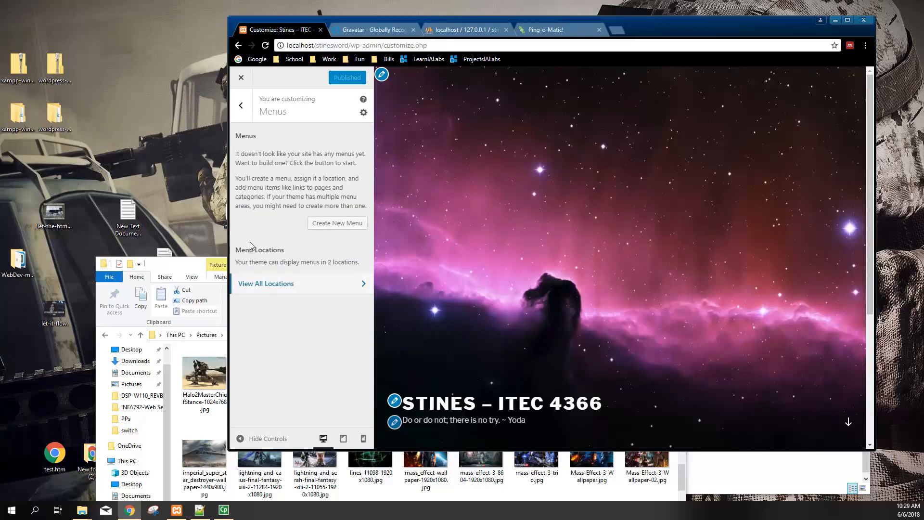
# Start a new Social Links menu, abandon it, and leave the menu settings
pyautogui.click(338, 225)
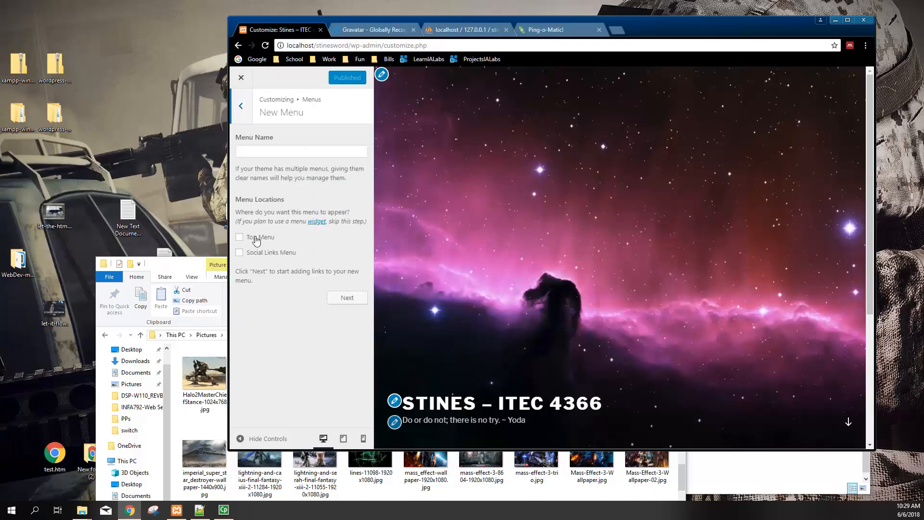
pyautogui.click(262, 254)
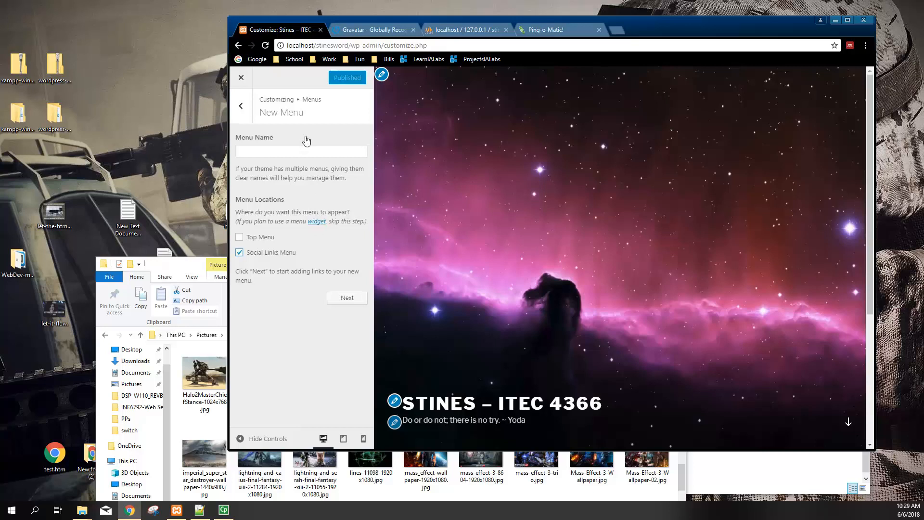
pyautogui.click(241, 106)
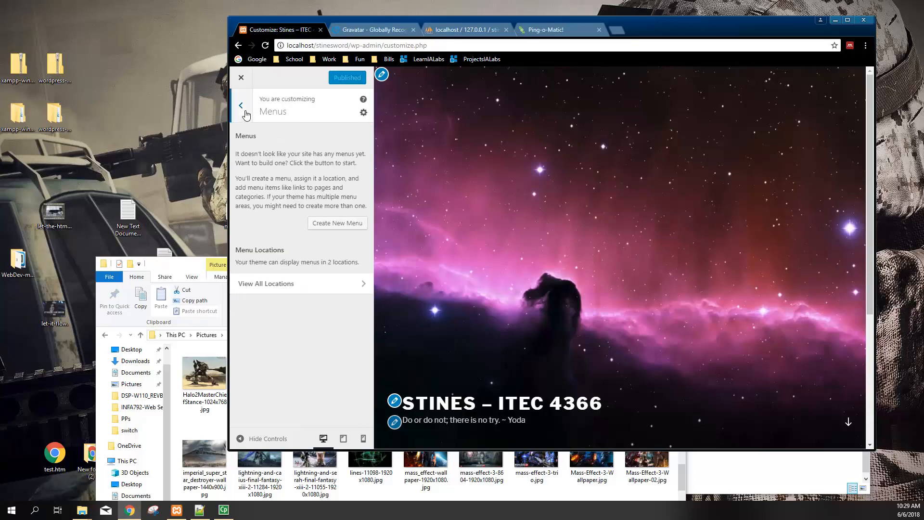
pyautogui.click(363, 113)
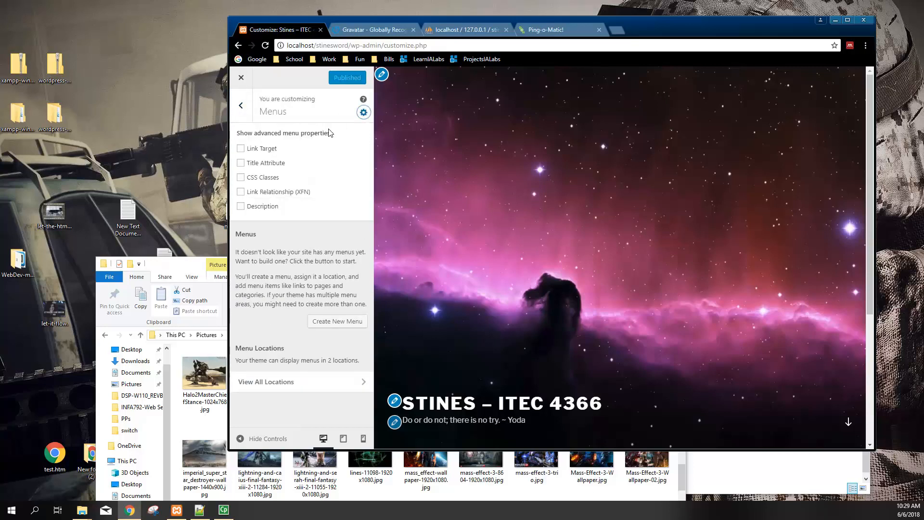
pyautogui.click(241, 106)
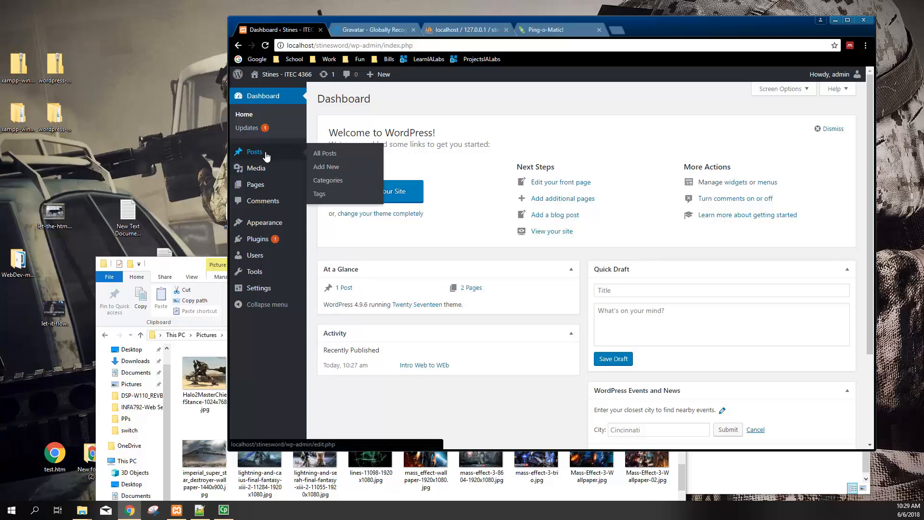
# Insert the blue nebula image after the Welcome to ITEC 4366 page text and update it
pyautogui.click(256, 168)
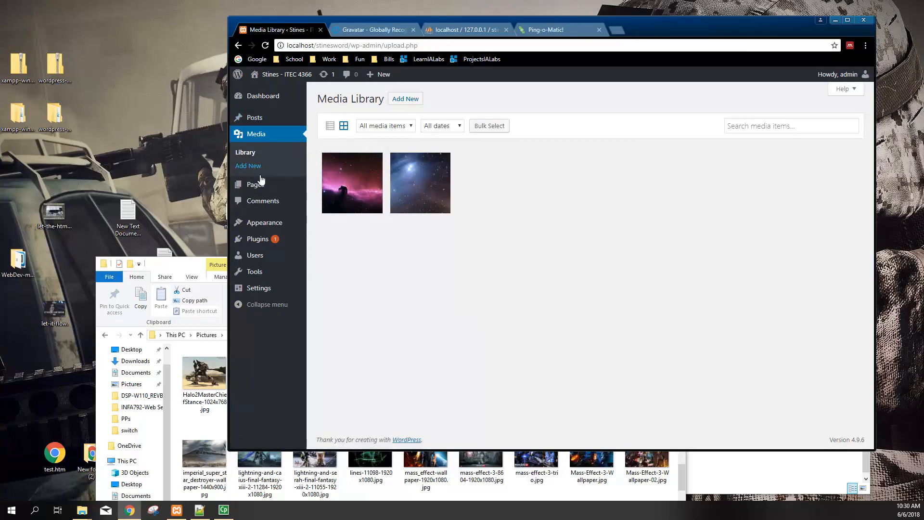
pyautogui.click(256, 184)
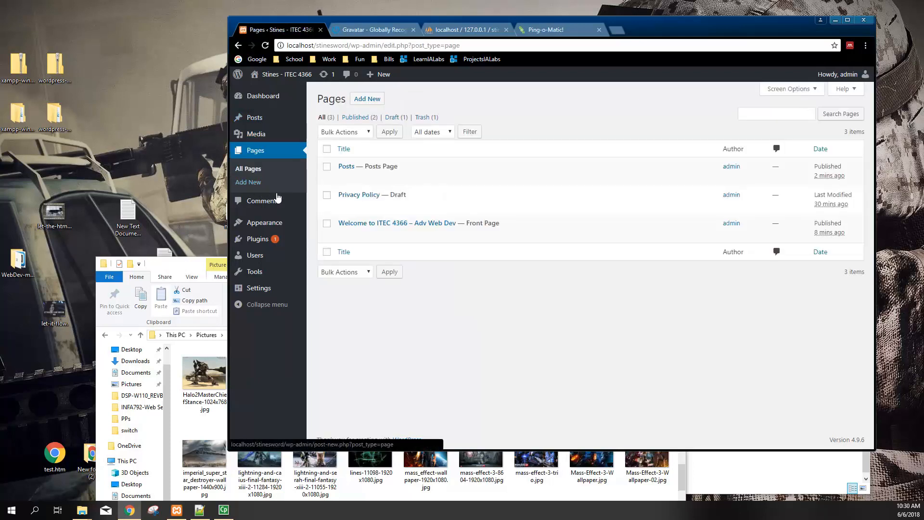
pyautogui.click(358, 223)
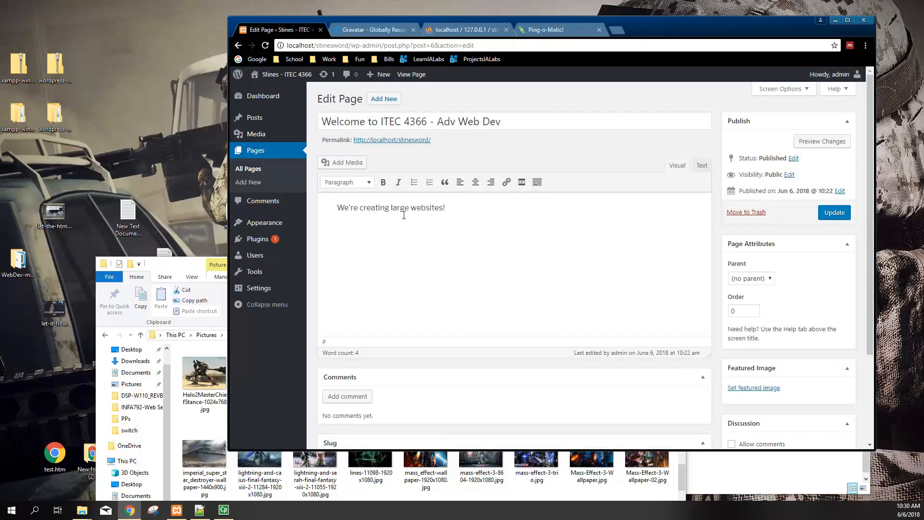
pyautogui.click(521, 182)
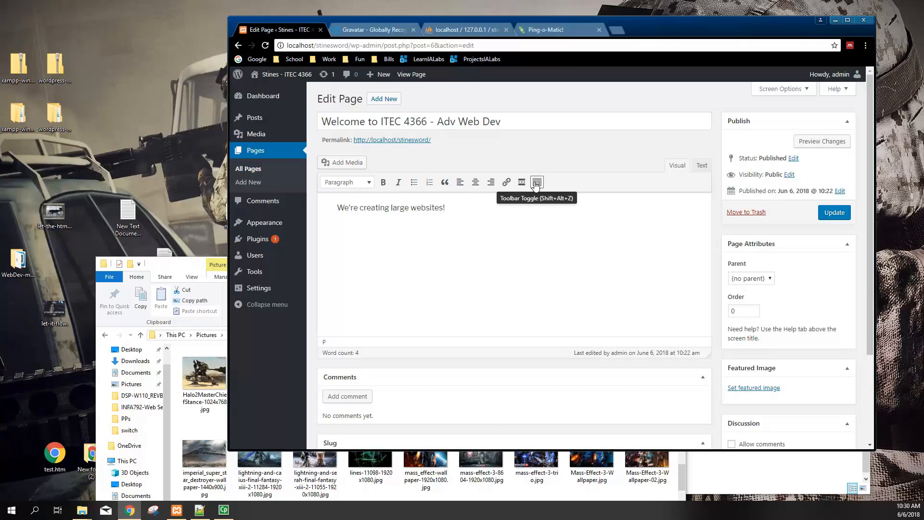
pyautogui.click(537, 183)
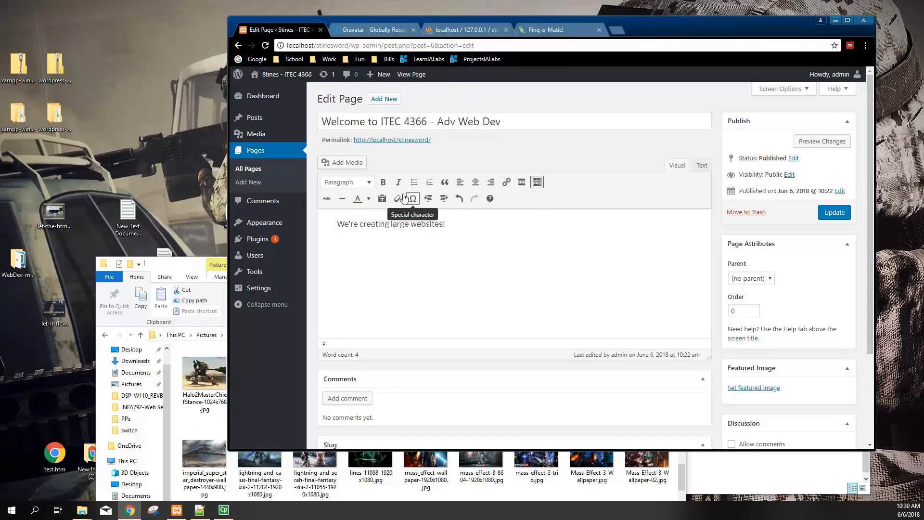
pyautogui.click(343, 162)
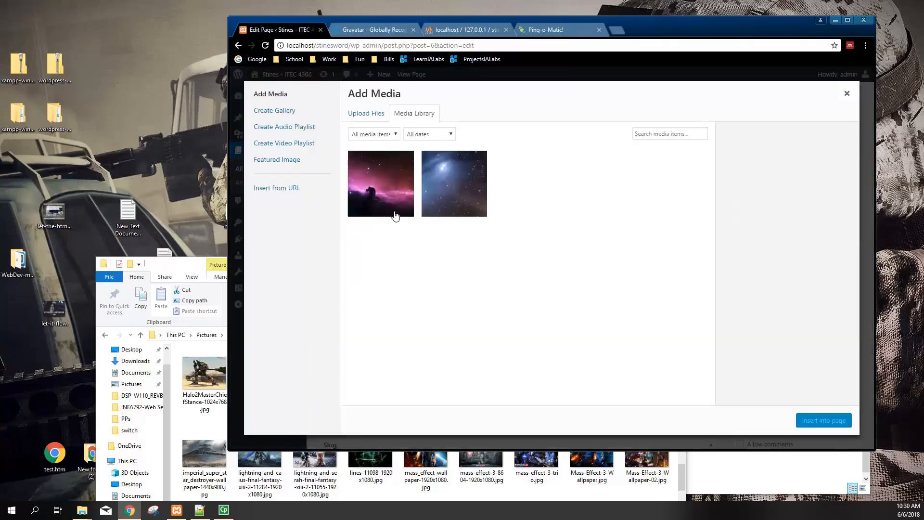
pyautogui.click(437, 184)
pyautogui.click(821, 420)
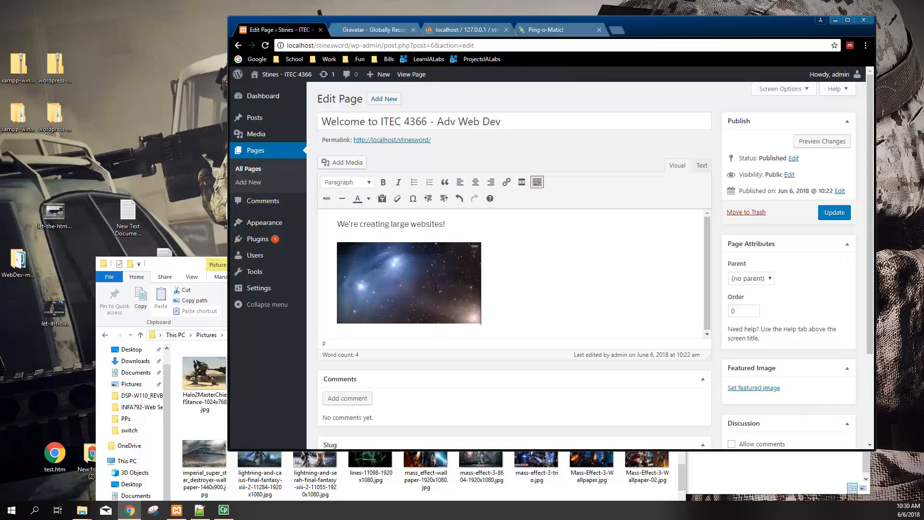
pyautogui.click(834, 213)
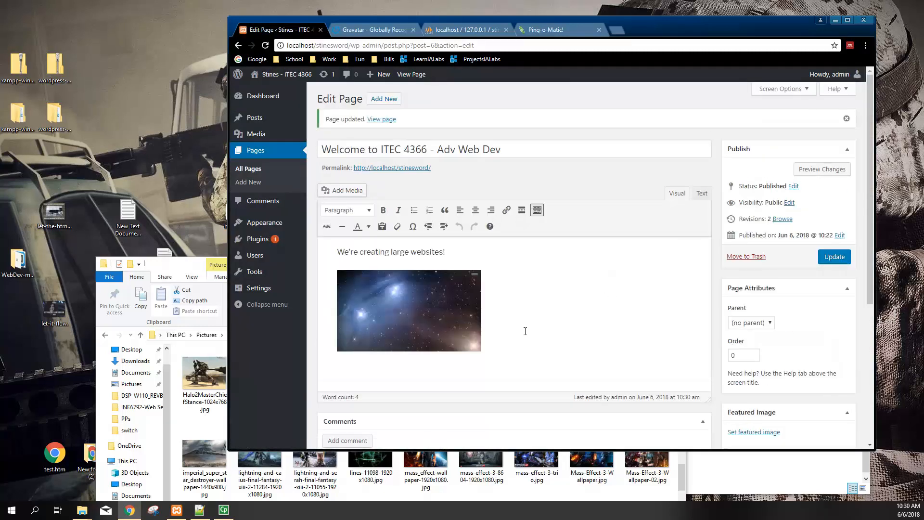
# Open the live site in a new tab
pyautogui.scroll(-2, 517, 339)
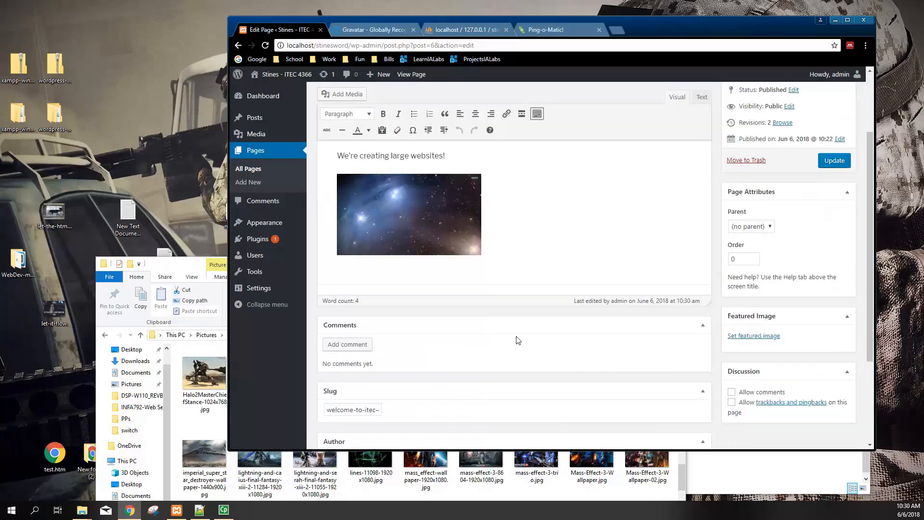
pyautogui.scroll(1, 518, 340)
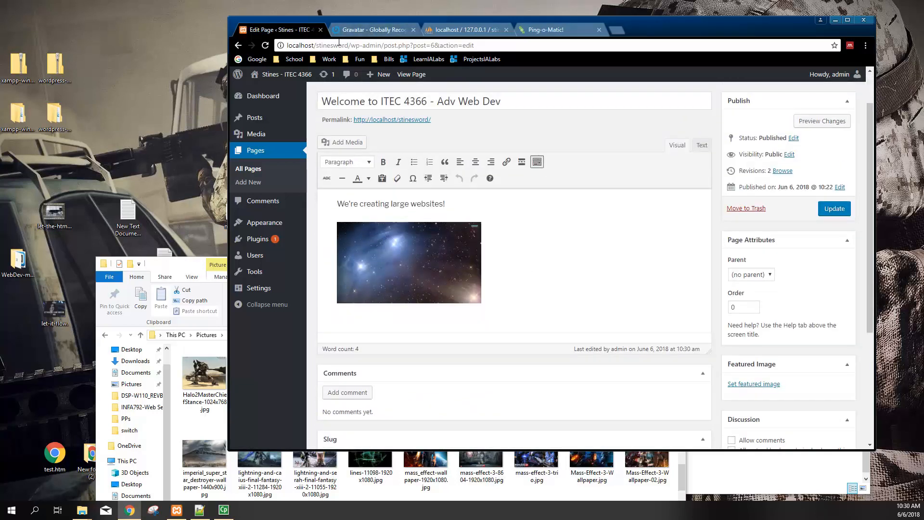
pyautogui.moveTo(286, 75)
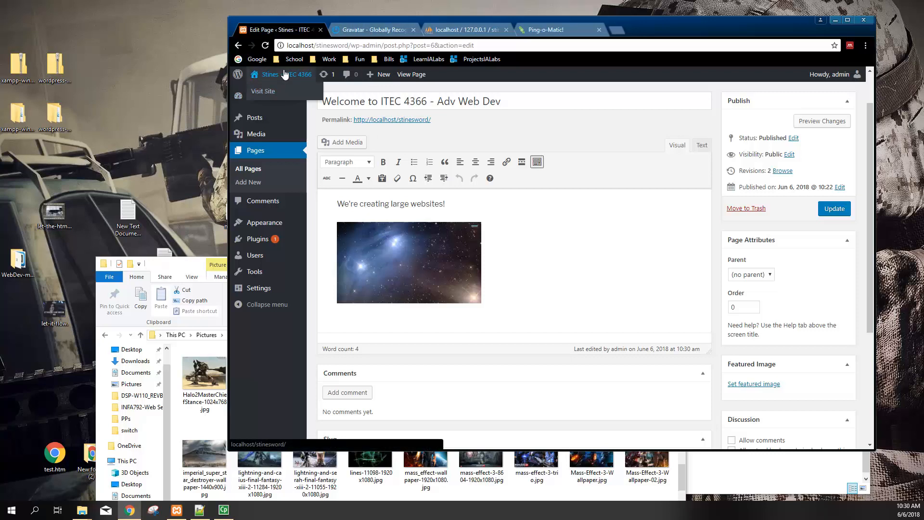
pyautogui.click(276, 91)
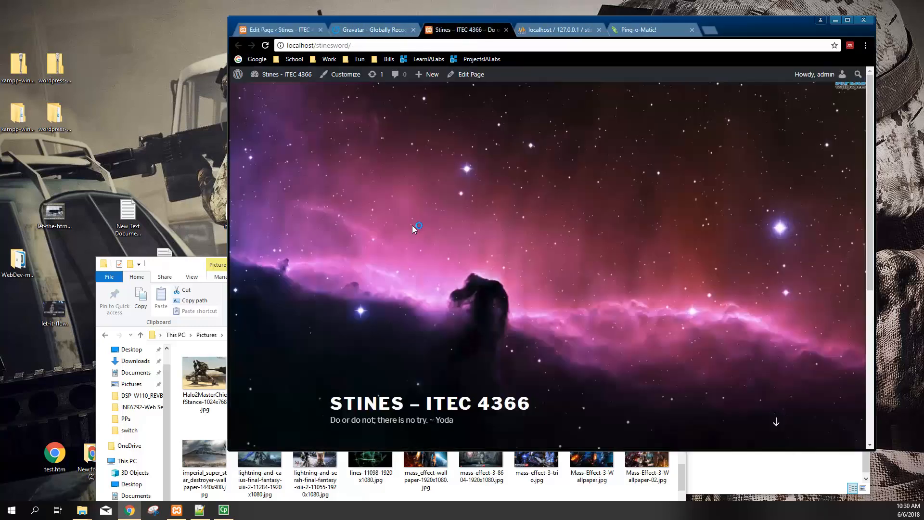
# Scroll the live front page's nebula header and blue nebula image, then head to the Dashboard
pyautogui.scroll(-5, 426, 346)
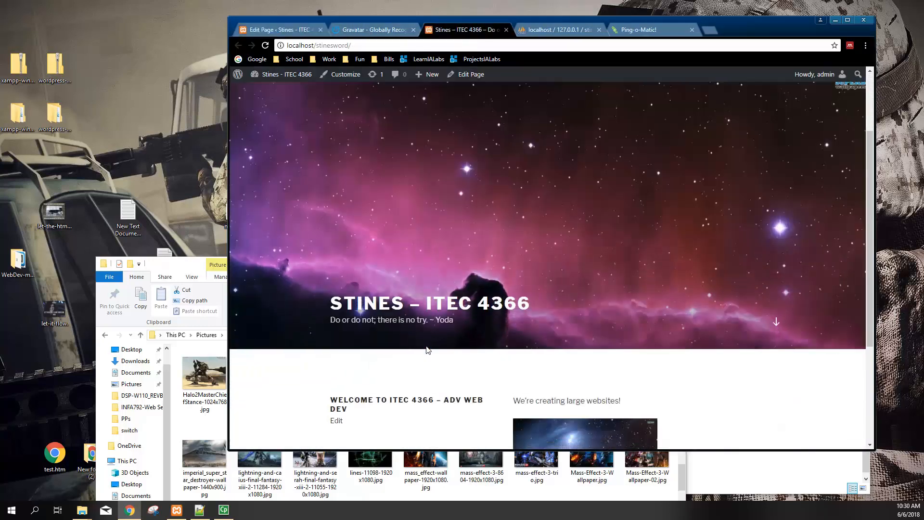
pyautogui.scroll(2, 433, 347)
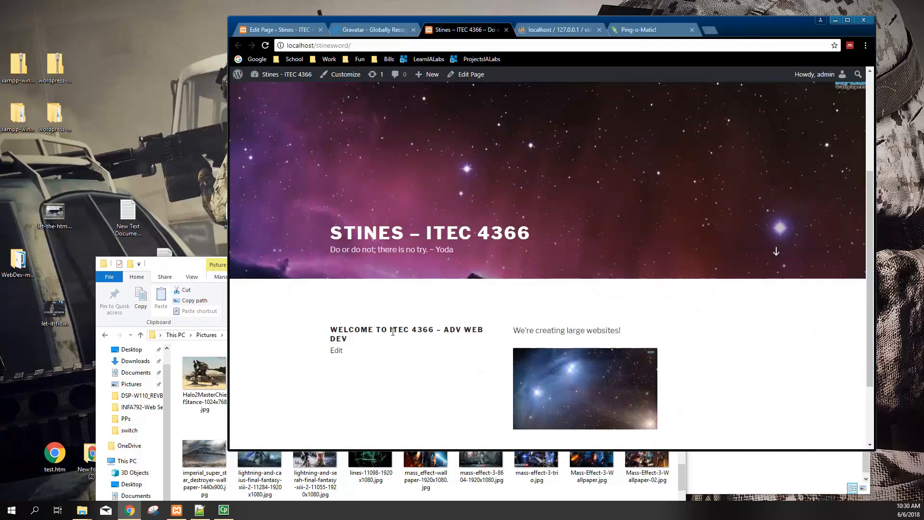
pyautogui.scroll(-2, 412, 378)
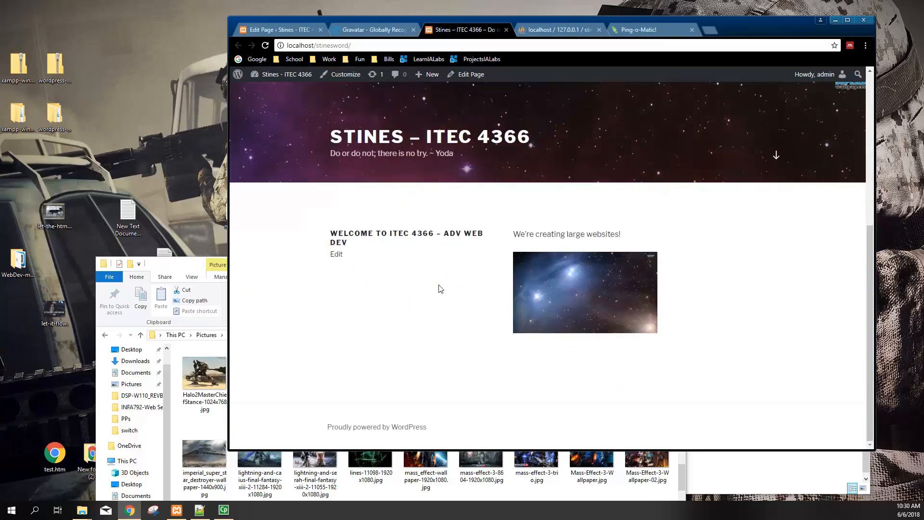
pyautogui.scroll(5, 430, 312)
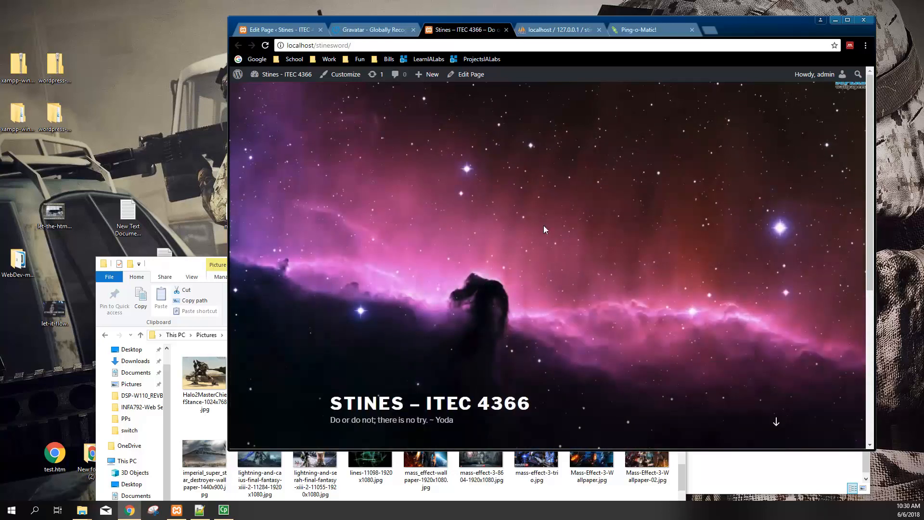
pyautogui.moveTo(269, 75)
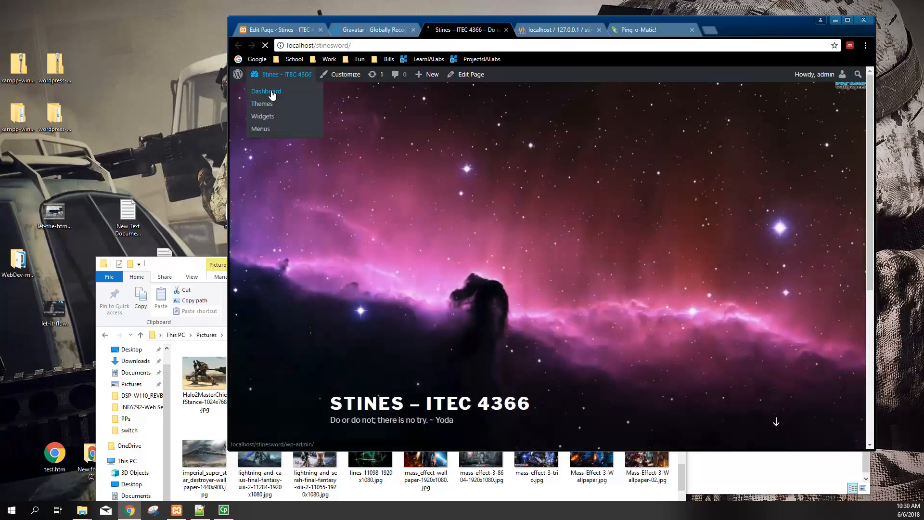
pyautogui.moveTo(263, 151)
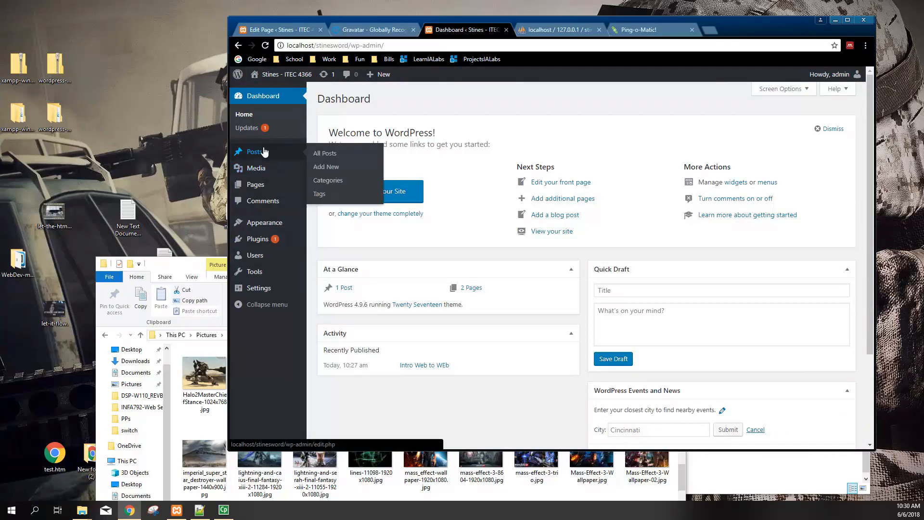
pyautogui.click(378, 215)
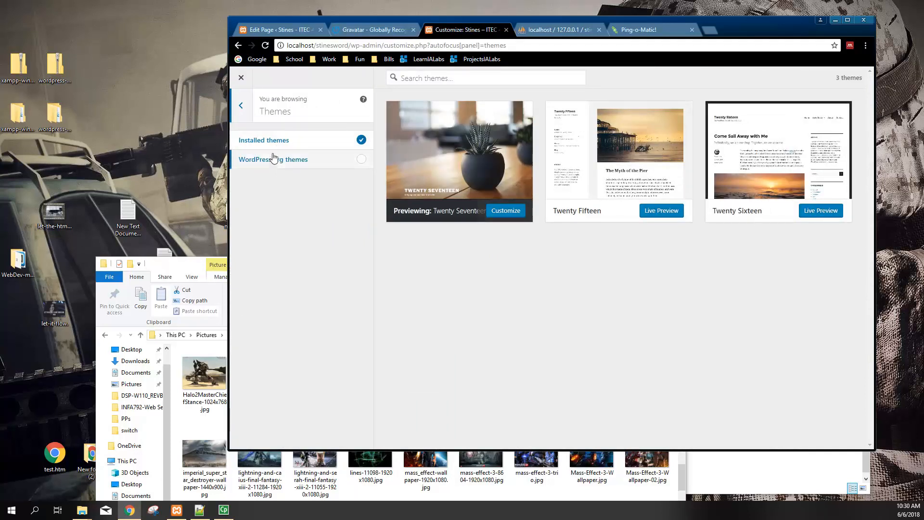
pyautogui.click(290, 164)
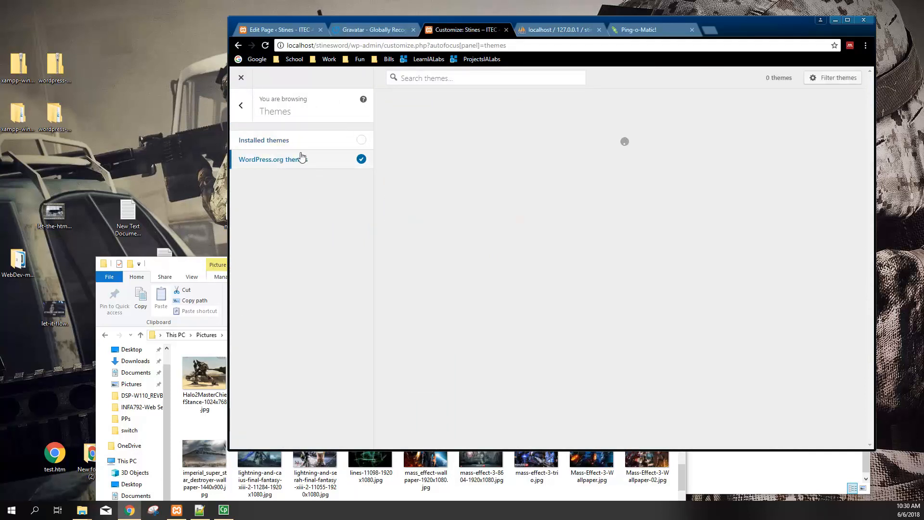
pyautogui.click(305, 143)
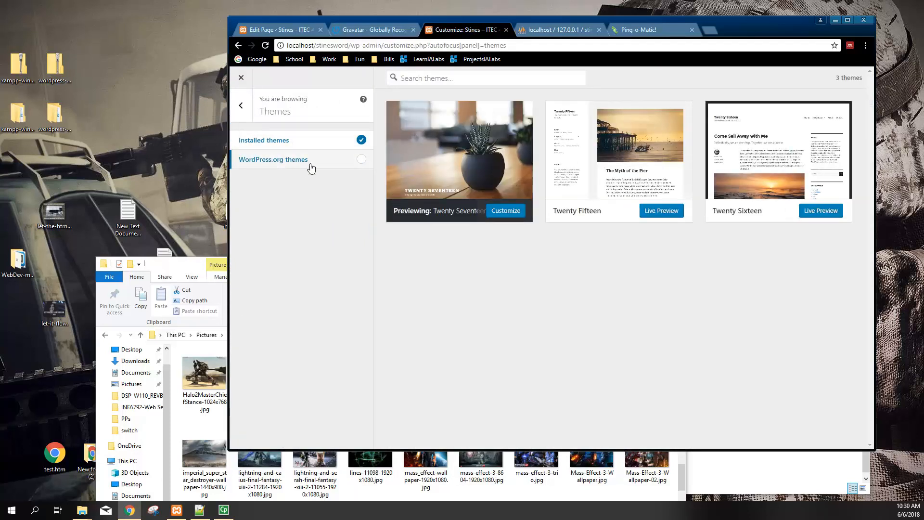
pyautogui.click(299, 163)
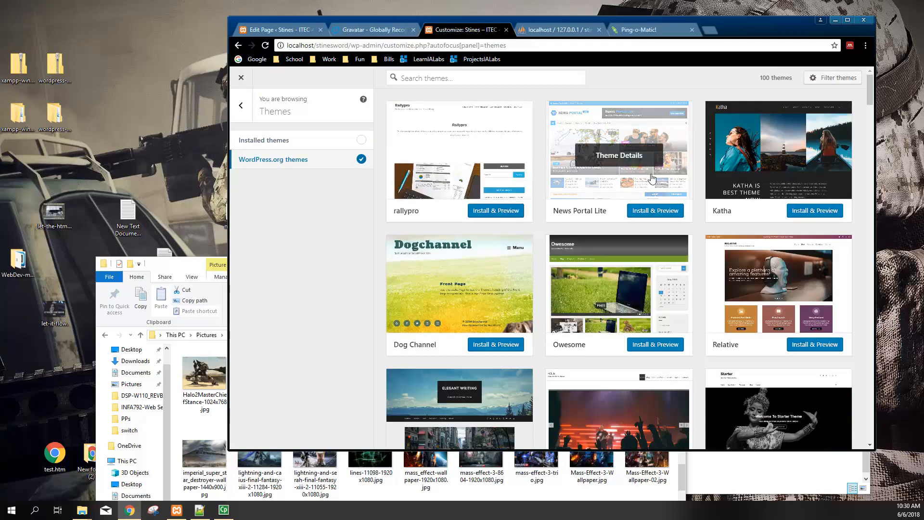
pyautogui.scroll(-5, 713, 270)
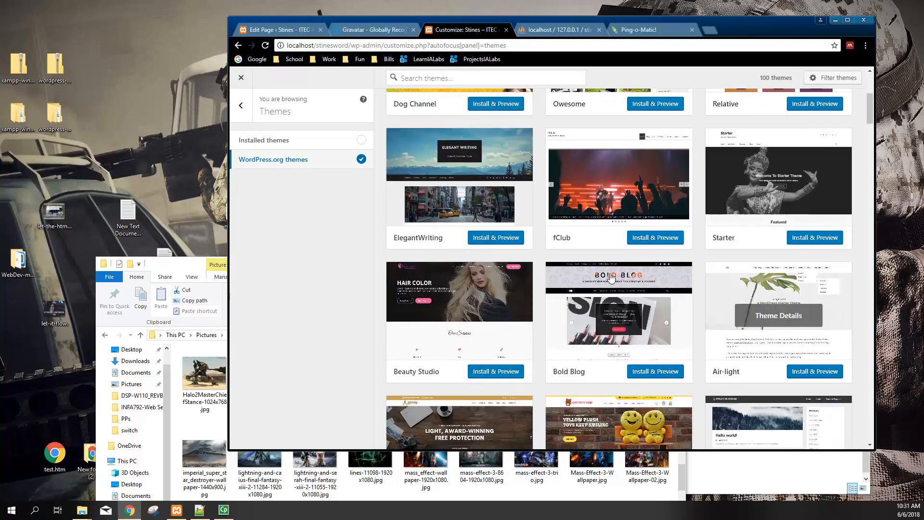
pyautogui.scroll(-6, 707, 273)
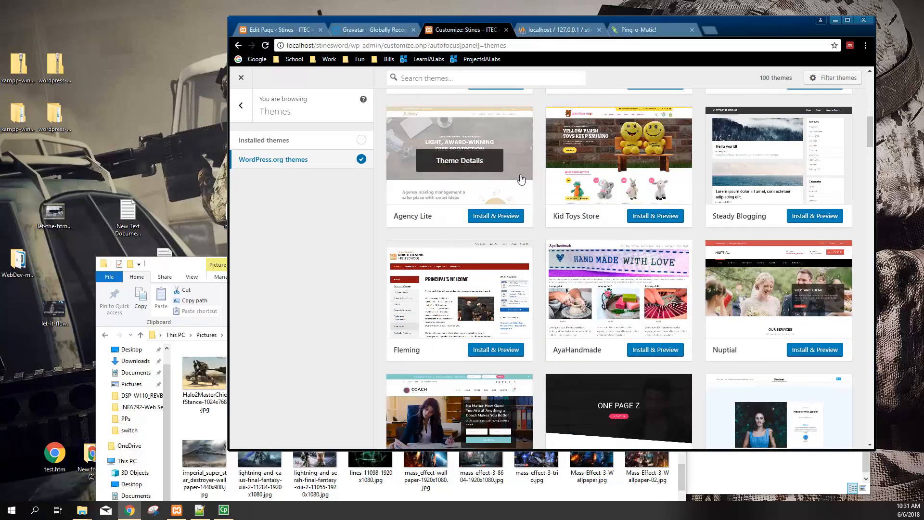
pyautogui.scroll(-3, 459, 298)
pyautogui.scroll(10, 459, 298)
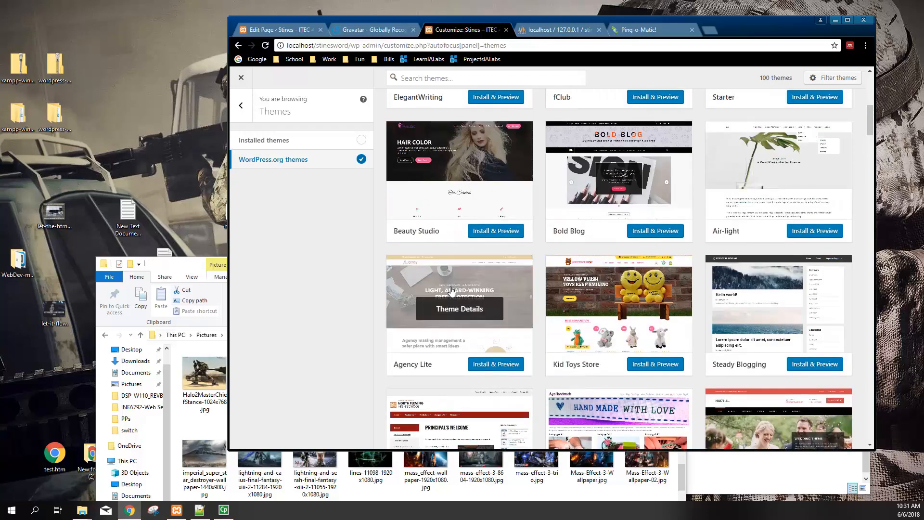
pyautogui.click(240, 105)
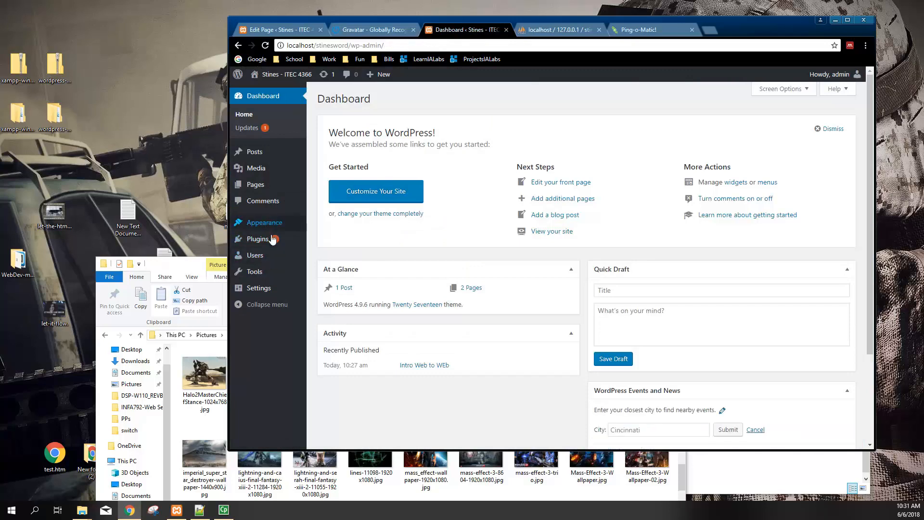
pyautogui.moveTo(274, 261)
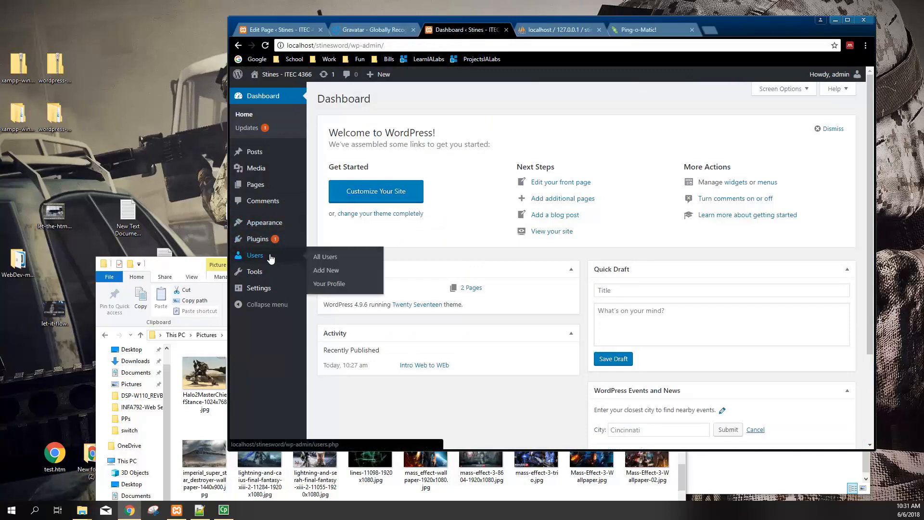
pyautogui.moveTo(295, 242)
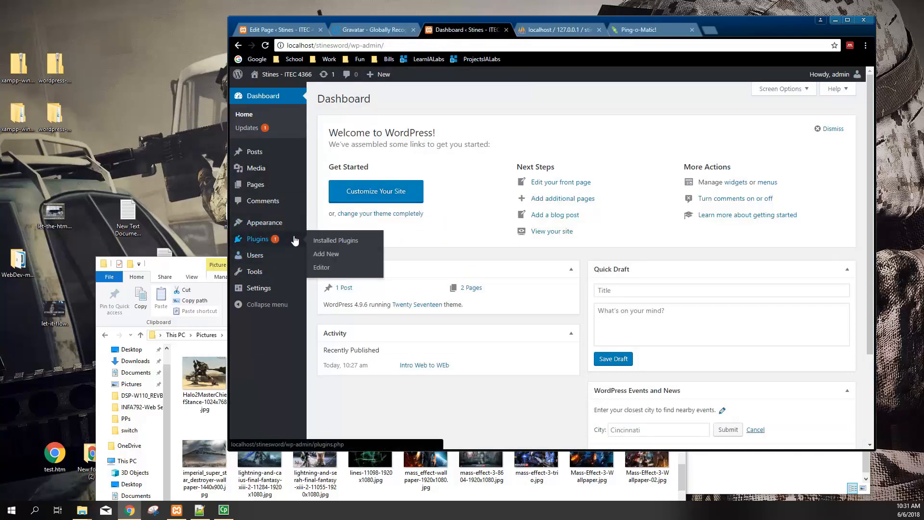